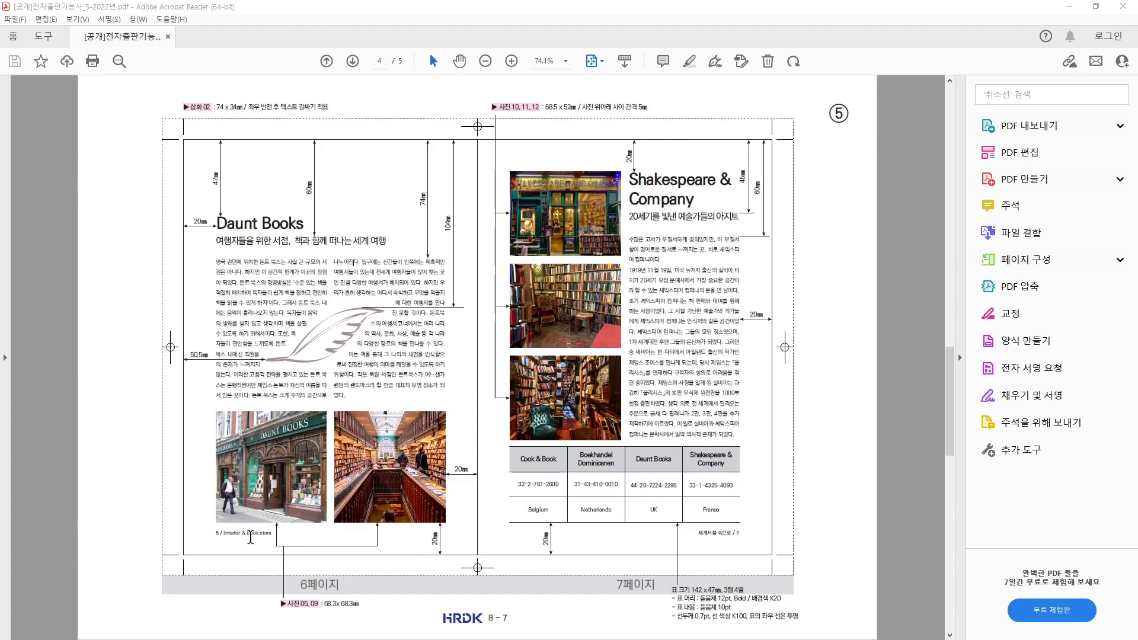
- Review the 6–7 reference PDF, marking the feather and UK table cell, then move it aside
{"action": "scroll", "coordinate": [681, 529], "scroll_direction": "down", "scroll_amount": 2}
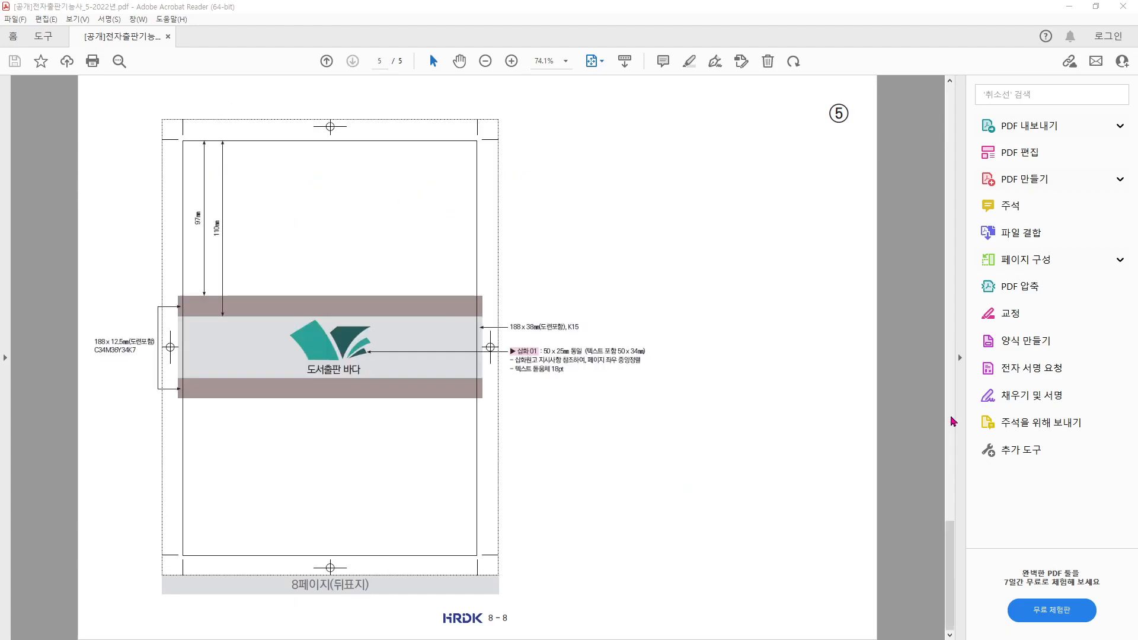
{"action": "scroll", "coordinate": [640, 390], "scroll_direction": "up", "scroll_amount": 2}
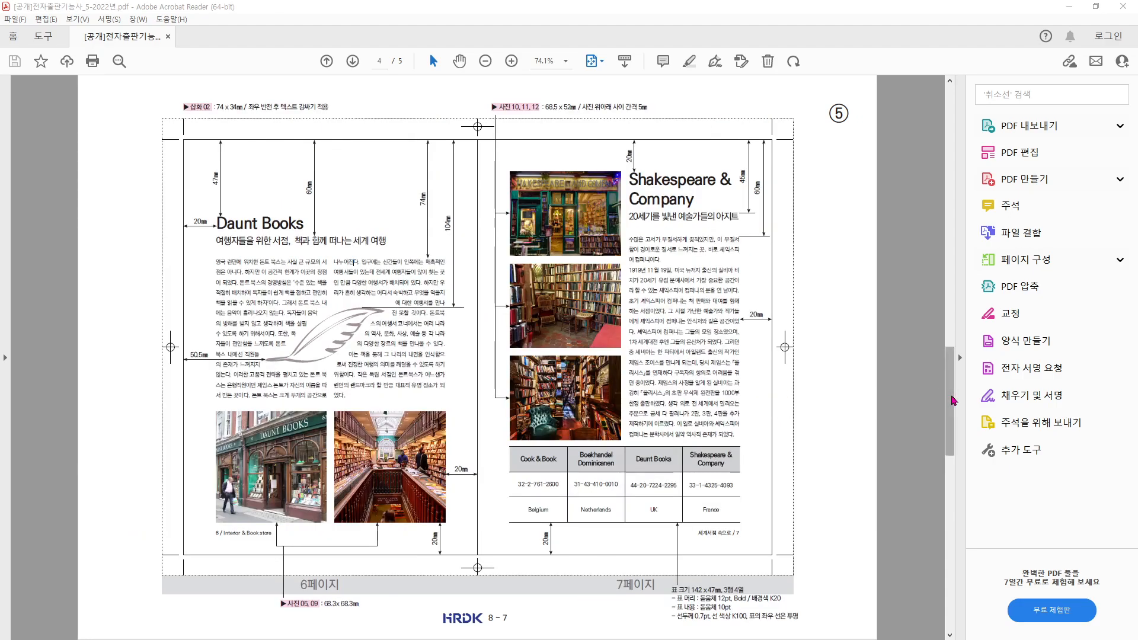
{"action": "left_click", "coordinate": [959, 358]}
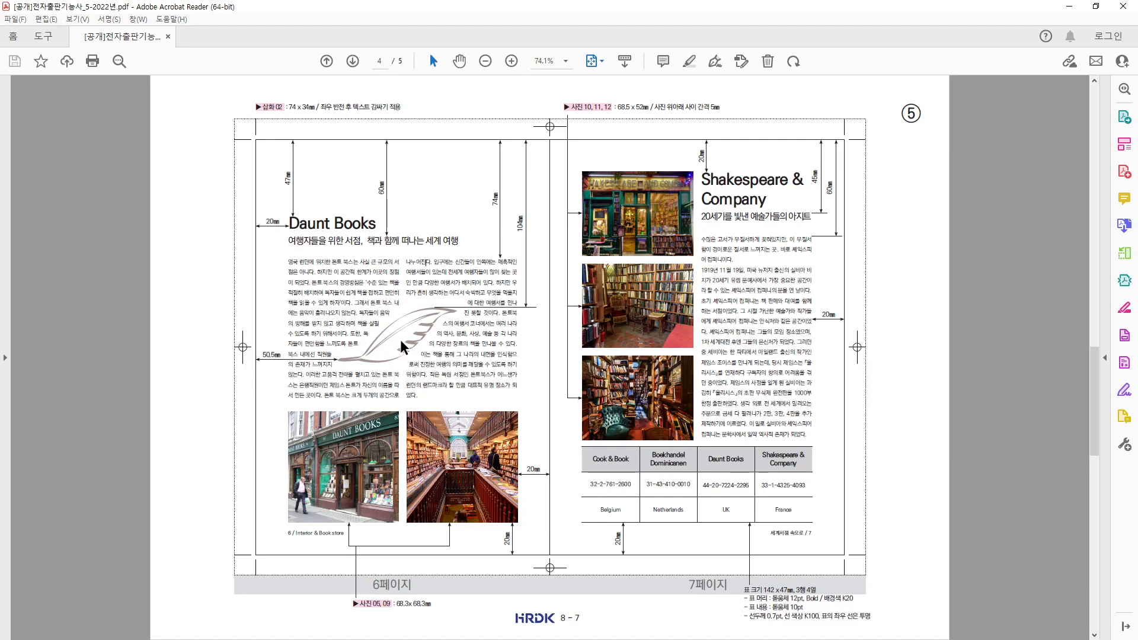
{"action": "mouse_move", "coordinate": [425, 363]}
{"action": "left_mouse_down"}
{"action": "mouse_move", "coordinate": [372, 355]}
{"action": "mouse_move", "coordinate": [414, 315]}
{"action": "mouse_move", "coordinate": [419, 365]}
{"action": "left_mouse_up"}
{"action": "mouse_move", "coordinate": [413, 294]}
{"action": "left_mouse_down"}
{"action": "mouse_move", "coordinate": [415, 311]}
{"action": "mouse_move", "coordinate": [442, 300]}
{"action": "left_mouse_up"}
{"action": "mouse_move", "coordinate": [740, 521]}
{"action": "left_mouse_down"}
{"action": "mouse_move", "coordinate": [670, 475]}
{"action": "mouse_move", "coordinate": [749, 495]}
{"action": "left_mouse_up"}
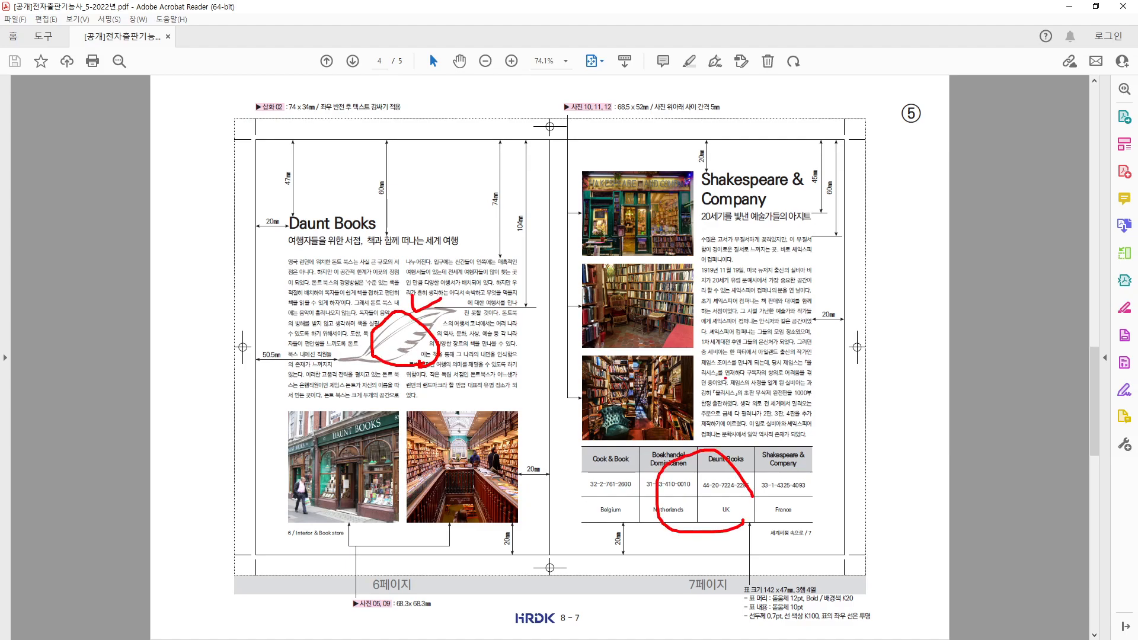
{"action": "key", "text": "Escape"}
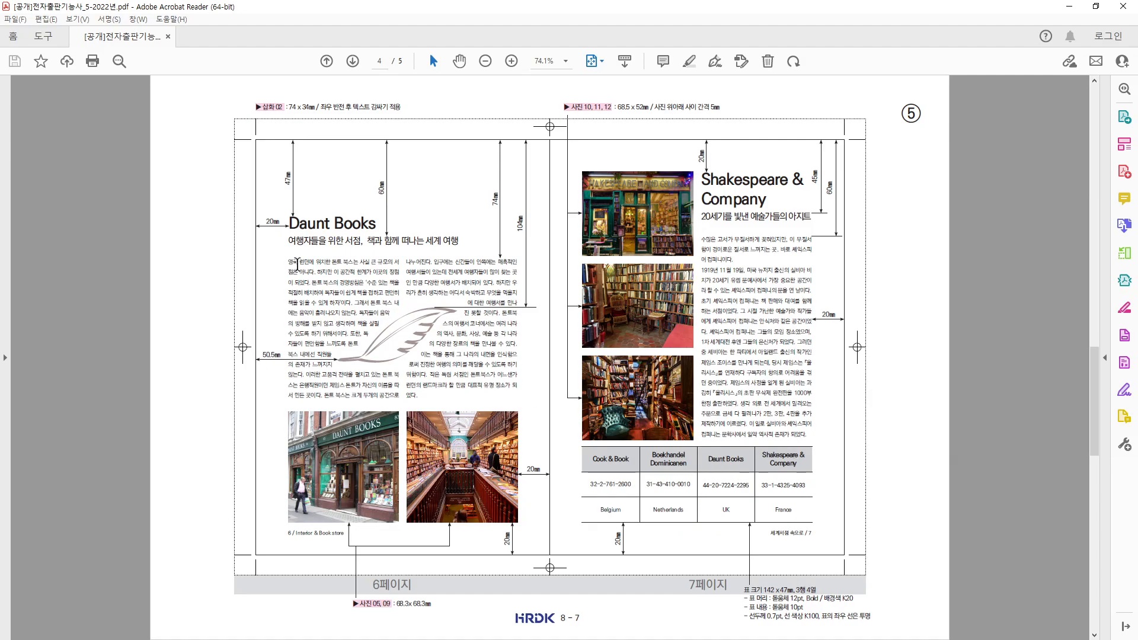
{"action": "left_click_drag", "start_coordinate": [273, 12], "coordinate": [0, 320]}
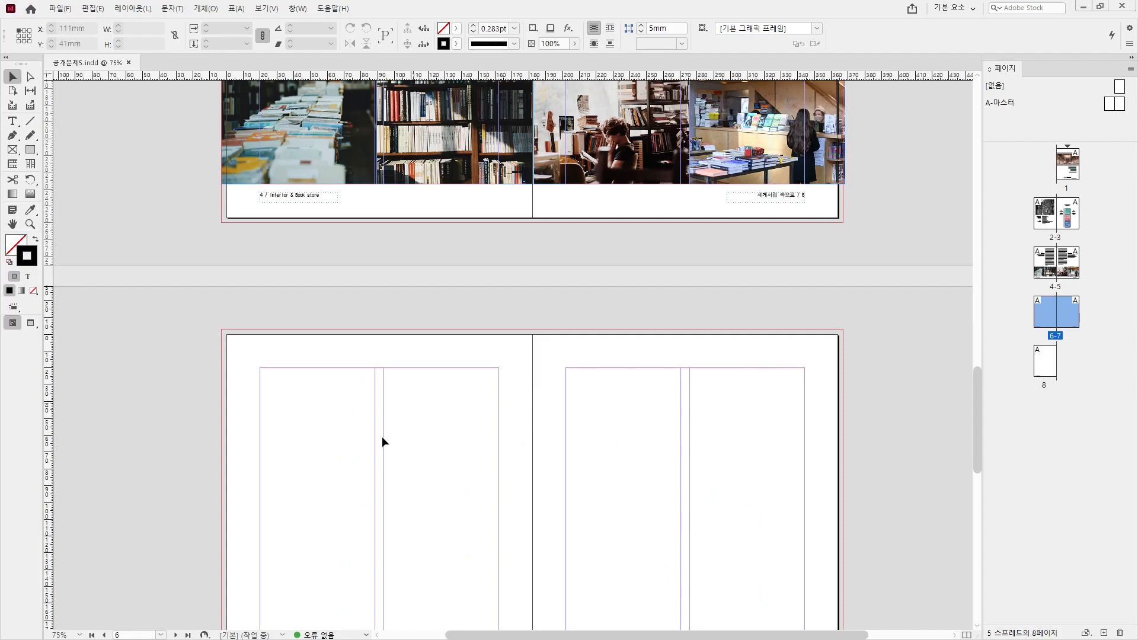
- Draw a text frame on page 6 and paste the 'Daunt Books' heading into it
{"action": "left_click", "coordinate": [12, 121]}
{"action": "left_click_drag", "start_coordinate": [260, 425], "coordinate": [386, 454]}
{"action": "key", "text": "alt+Tab"}
{"action": "scroll", "coordinate": [305, 375], "scroll_direction": "up", "scroll_amount": 5}
{"action": "scroll", "coordinate": [305, 375], "scroll_direction": "up", "scroll_amount": 4}
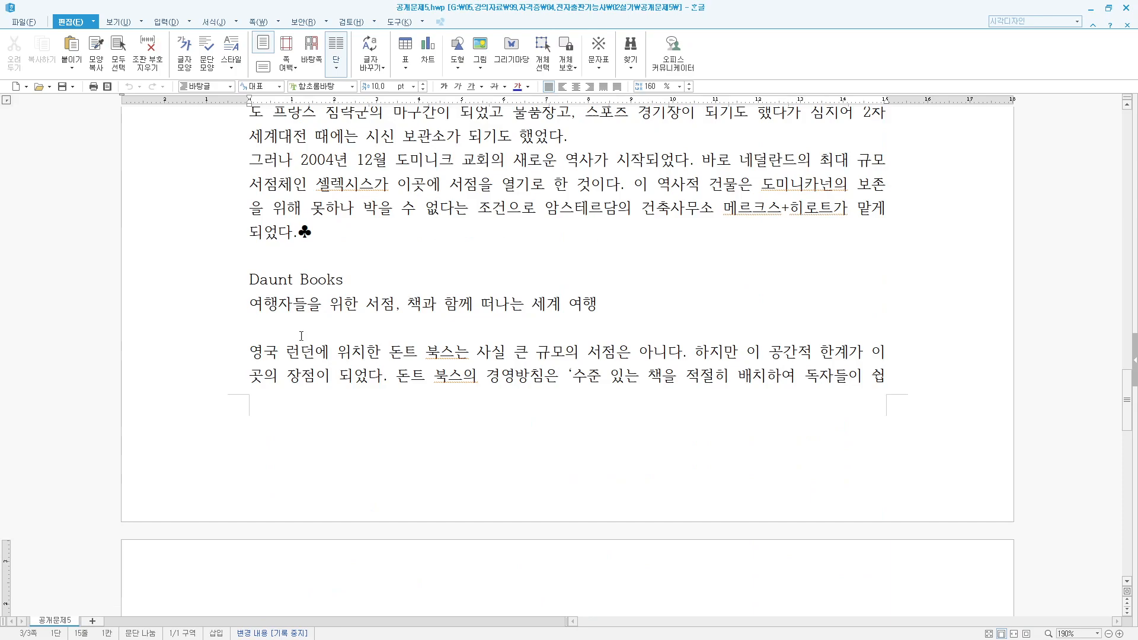
{"action": "left_click_drag", "start_coordinate": [250, 280], "coordinate": [400, 280]}
{"action": "key", "text": "ctrl+c"}
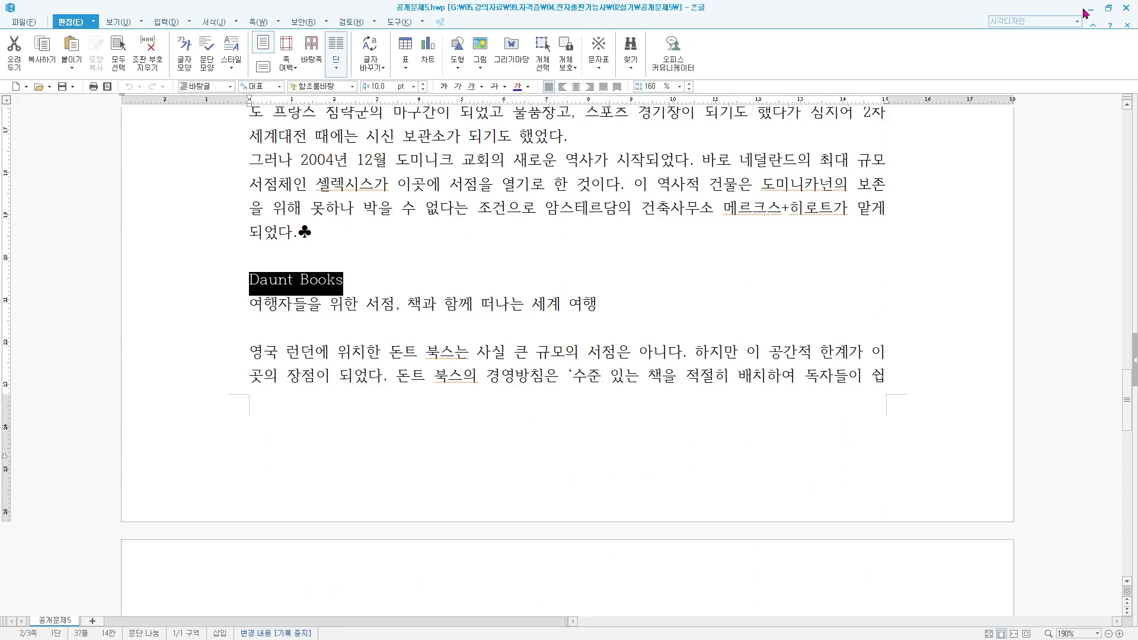
{"action": "left_click", "coordinate": [1090, 8]}
{"action": "key", "text": "ctrl+v"}
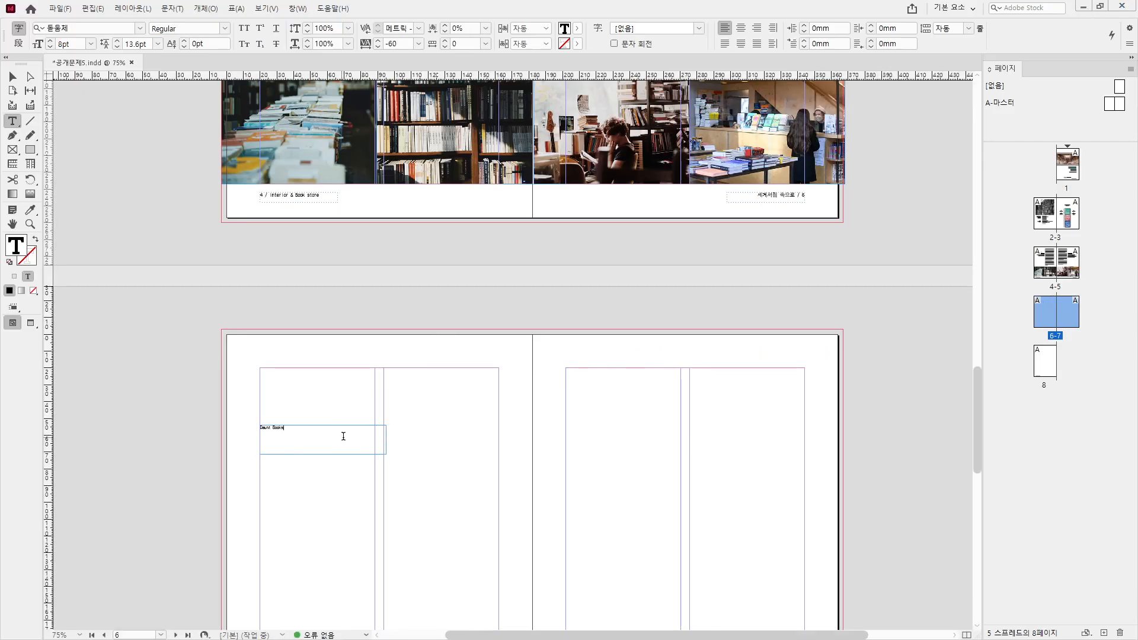
- Shorten the Daunt Books frame and duplicate it just below
{"action": "left_click", "coordinate": [14, 77]}
{"action": "scroll", "coordinate": [209, 445], "scroll_direction": "up", "scroll_amount": 5}
{"action": "left_click_drag", "start_coordinate": [609, 550], "coordinate": [300, 427]}
{"action": "left_click_drag", "start_coordinate": [347, 396], "coordinate": [351, 328]}
{"action": "left_click_drag", "start_coordinate": [158, 297], "coordinate": [159, 389]}
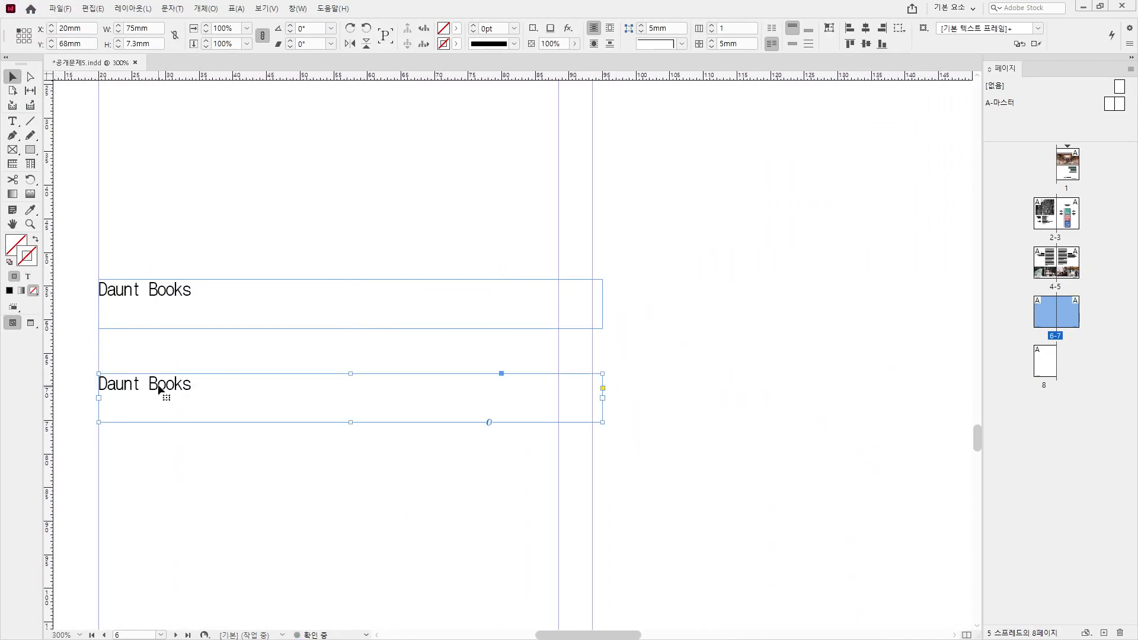
- Replace the copied frame's text with the Korean subtitle from the source document
{"action": "key", "text": "alt+Tab"}
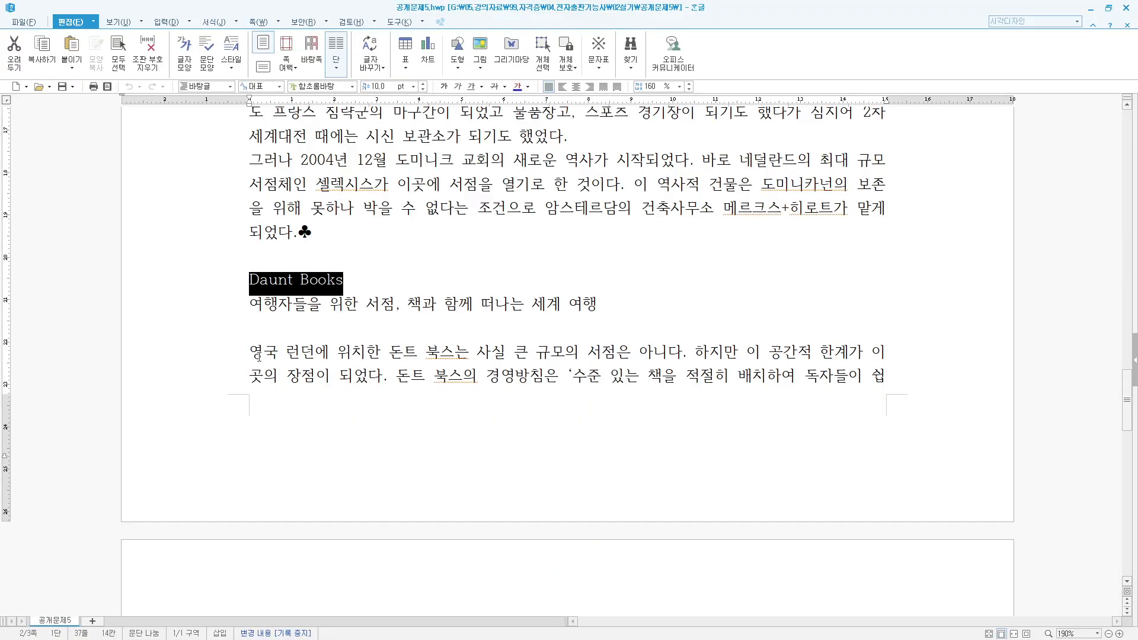
{"action": "left_click_drag", "start_coordinate": [247, 307], "coordinate": [667, 304]}
{"action": "key", "text": "ctrl+c"}
{"action": "left_click", "coordinate": [1090, 9]}
{"action": "double_click", "coordinate": [250, 385]}
{"action": "key", "text": "ctrl+a"}
{"action": "key", "text": "ctrl+v"}
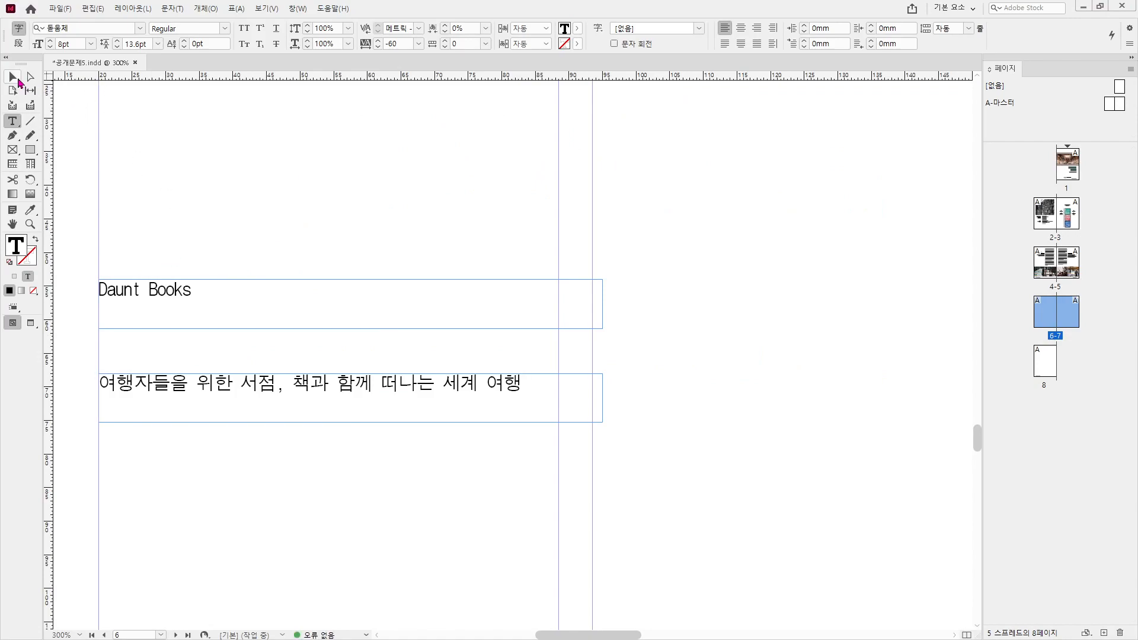
- Create a tall body text frame and duplicate it into a second column
{"action": "left_click", "coordinate": [14, 77]}
{"action": "scroll", "coordinate": [298, 266], "scroll_direction": "down", "scroll_amount": 3}
{"action": "left_click_drag", "start_coordinate": [297, 266], "coordinate": [309, 373]}
{"action": "left_click_drag", "start_coordinate": [603, 399], "coordinate": [559, 569]}
{"action": "key", "text": "ctrl+minus"}
{"action": "key", "text": "ctrl+minus"}
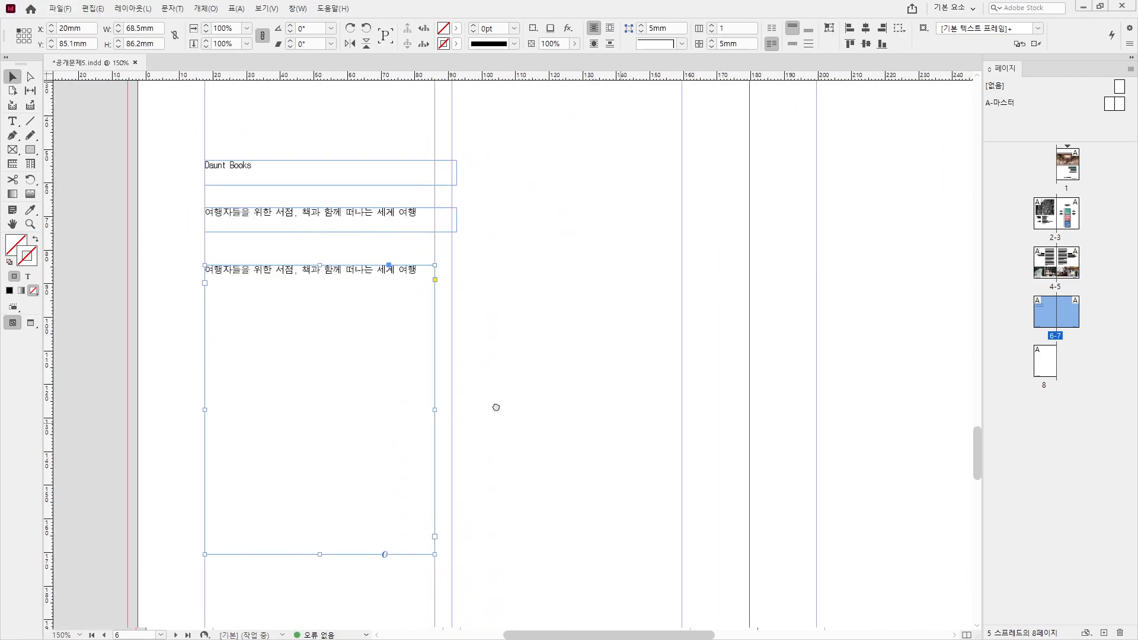
{"action": "left_click_drag", "start_coordinate": [338, 295], "coordinate": [592, 295]}
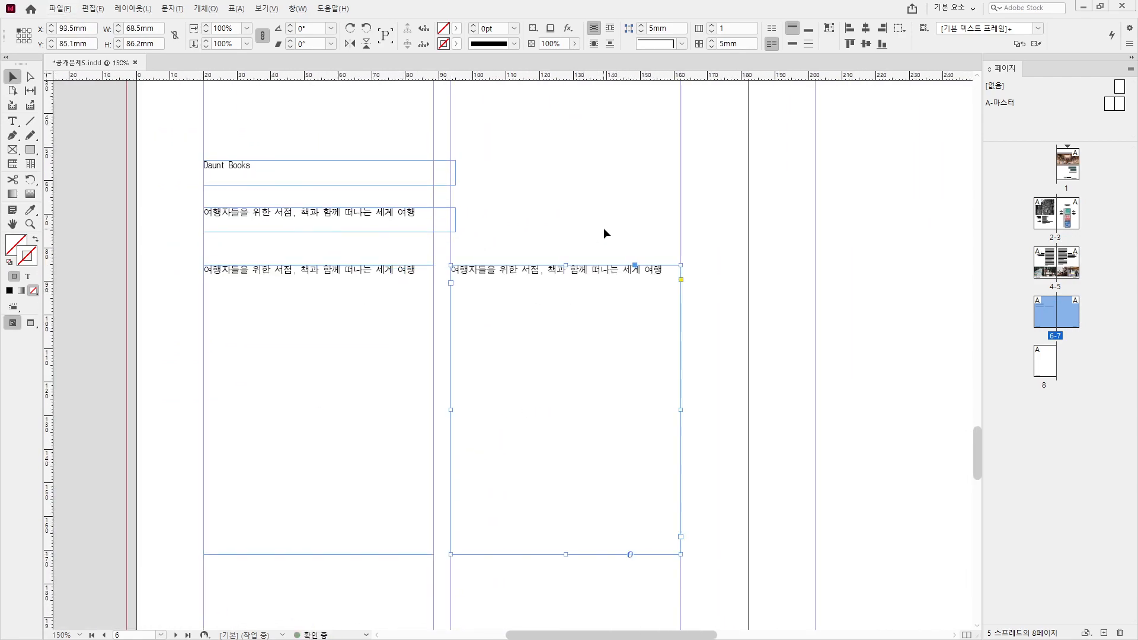
{"action": "left_click", "coordinate": [604, 228]}
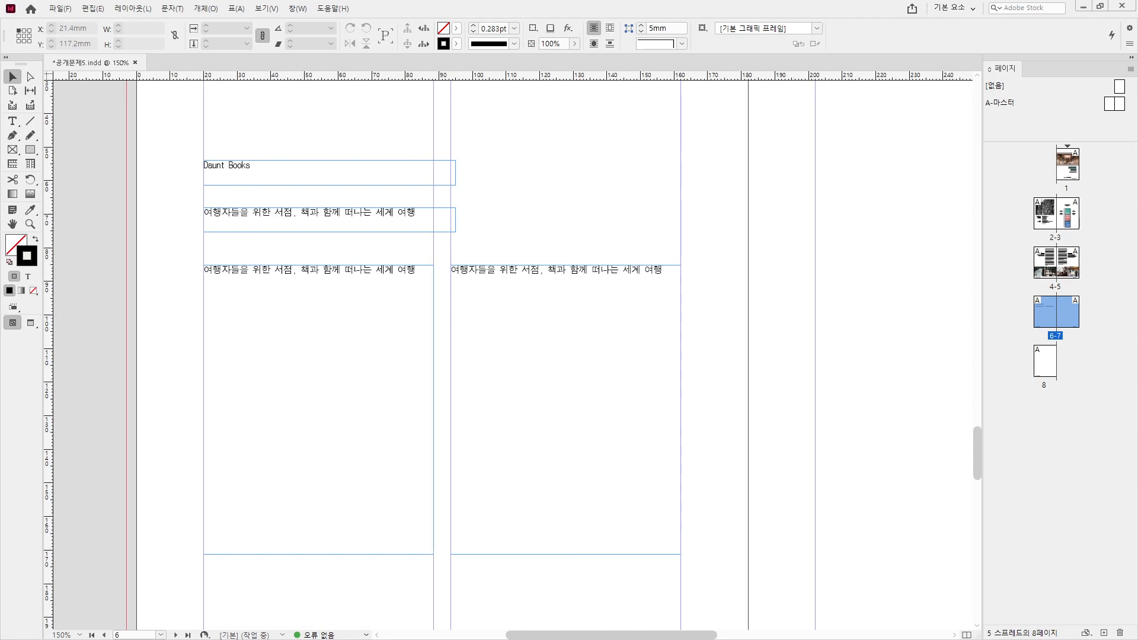
- Copy the Korean article through the paragraph ending 되었다 and paste it into the left frame
{"action": "key", "text": "alt+Tab"}
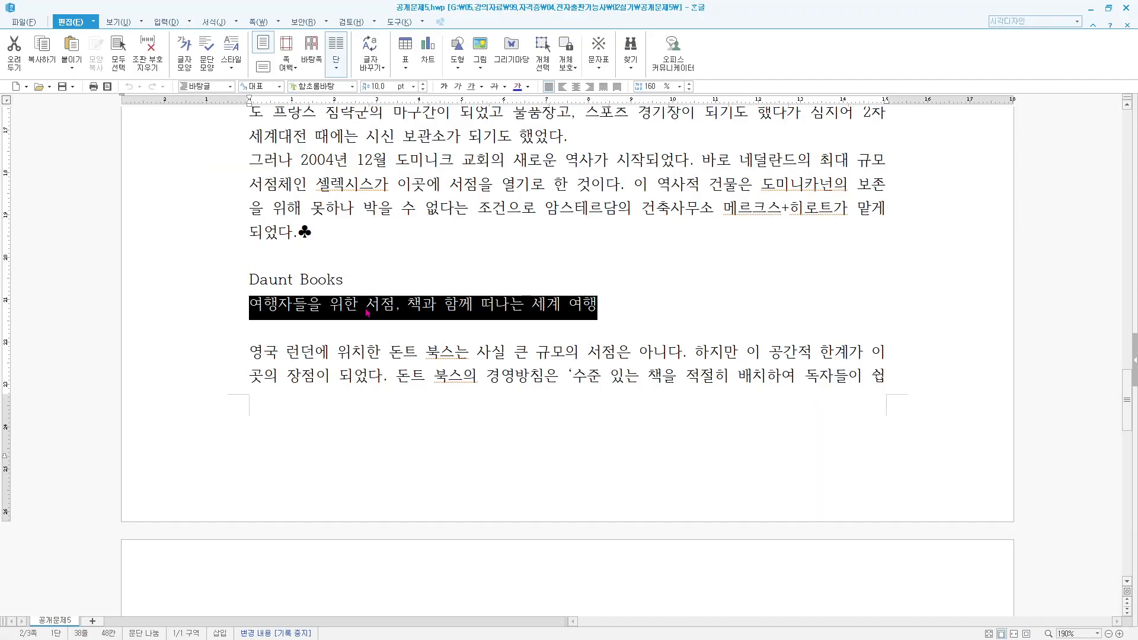
{"action": "left_click", "coordinate": [252, 350]}
{"action": "scroll", "coordinate": [533, 499], "scroll_direction": "down", "scroll_amount": 6}
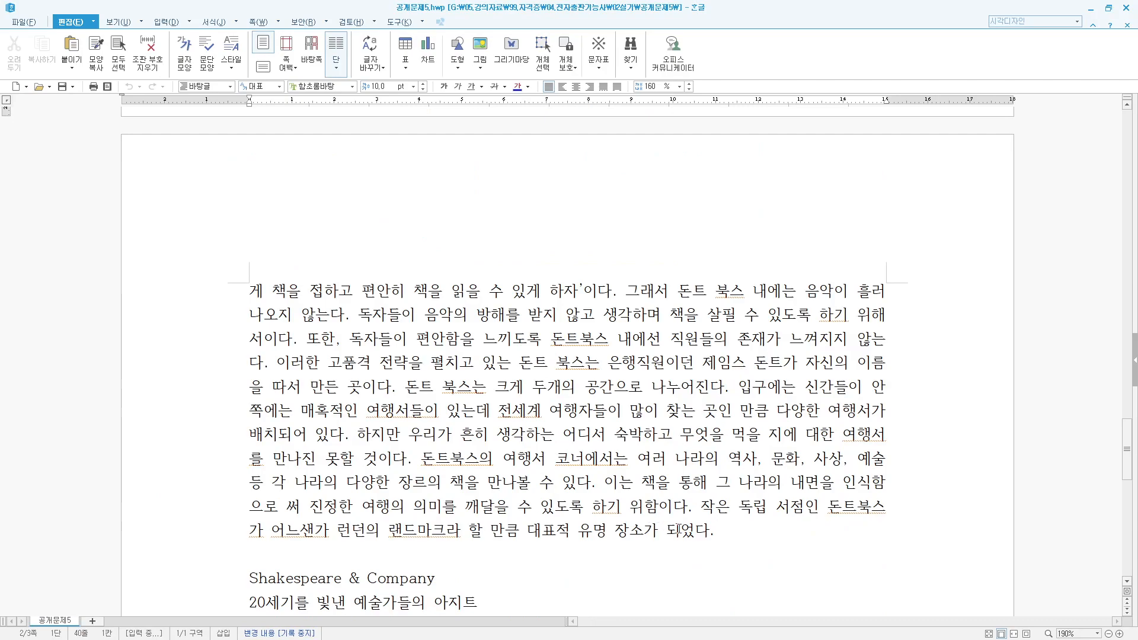
{"action": "left_click", "coordinate": [731, 537], "text": "shift"}
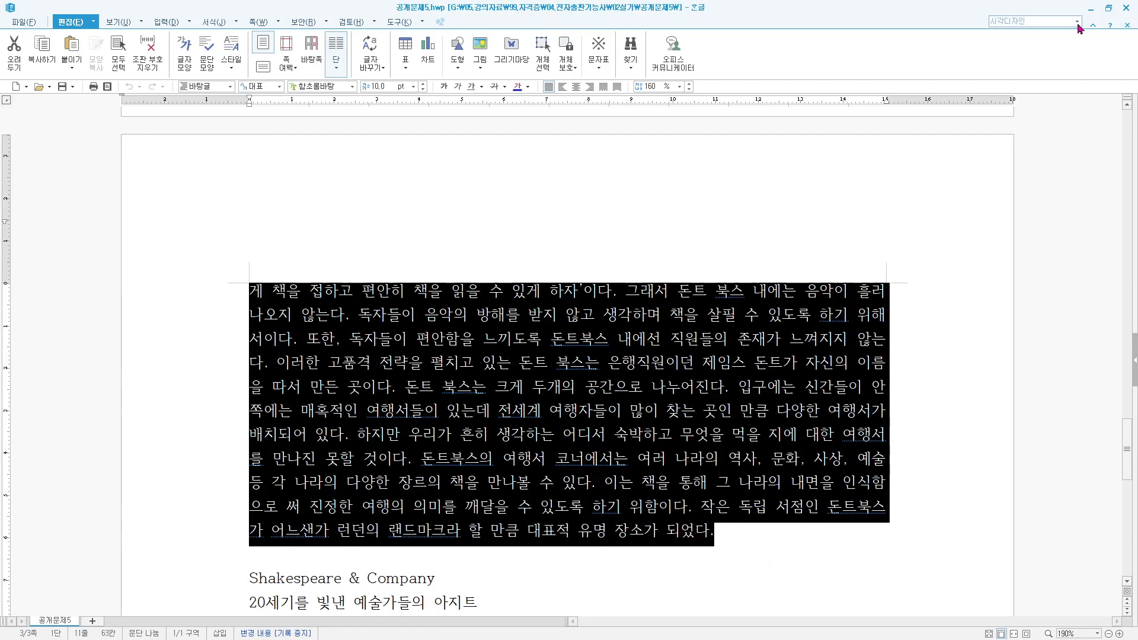
{"action": "key", "text": "alt+Tab"}
{"action": "double_click", "coordinate": [385, 300]}
{"action": "key", "text": "ctrl+a"}
{"action": "key", "text": "ctrl+v"}
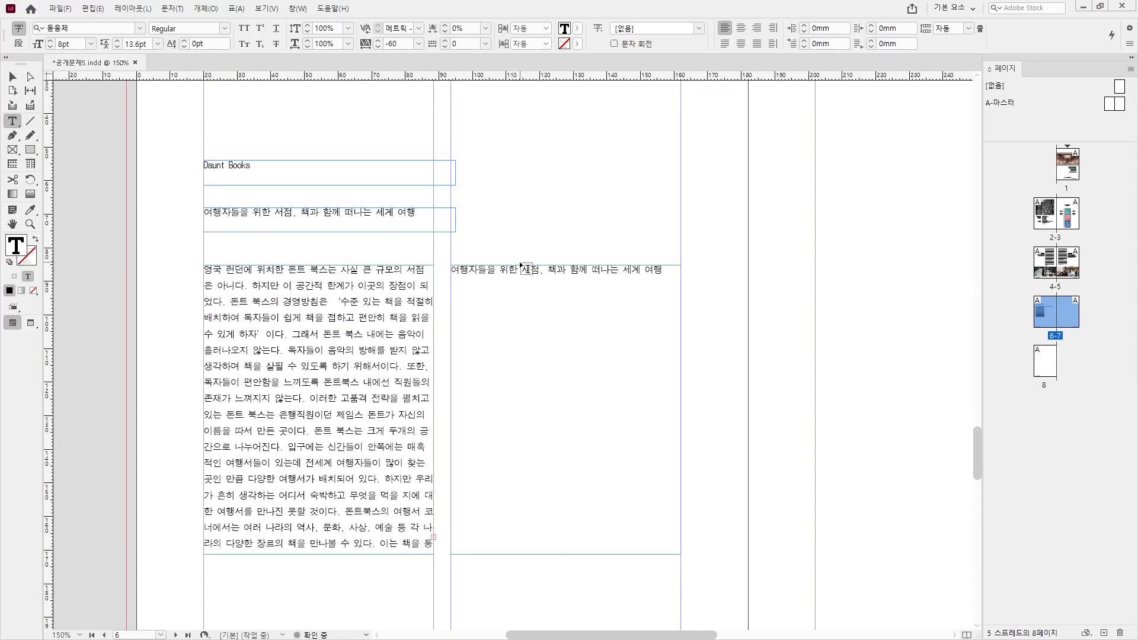
- Empty the right frame and thread the overflowing article into it
{"action": "key", "text": "ctrl+a"}
{"action": "key", "text": "BackSpace"}
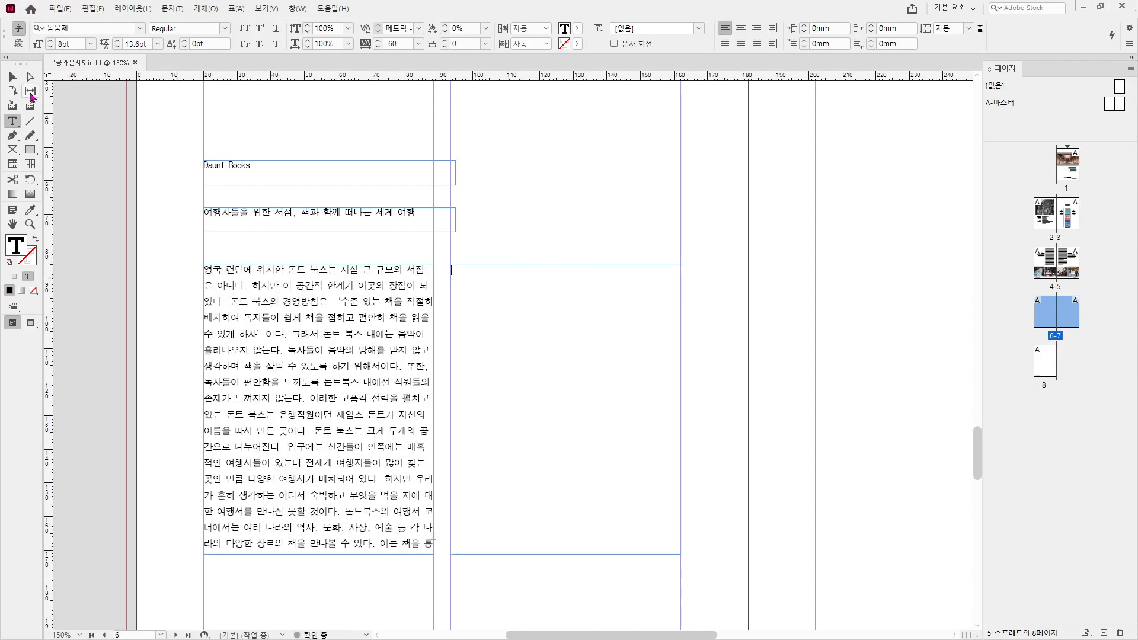
{"action": "key", "text": "Escape"}
{"action": "left_click", "coordinate": [433, 537]}
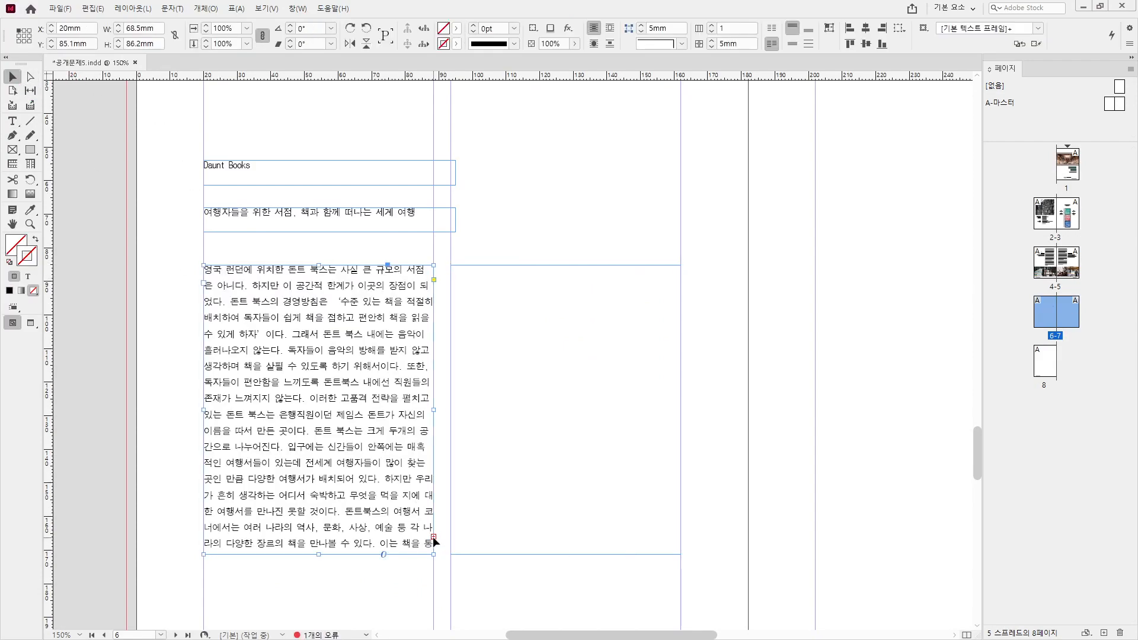
{"action": "left_click", "coordinate": [453, 266]}
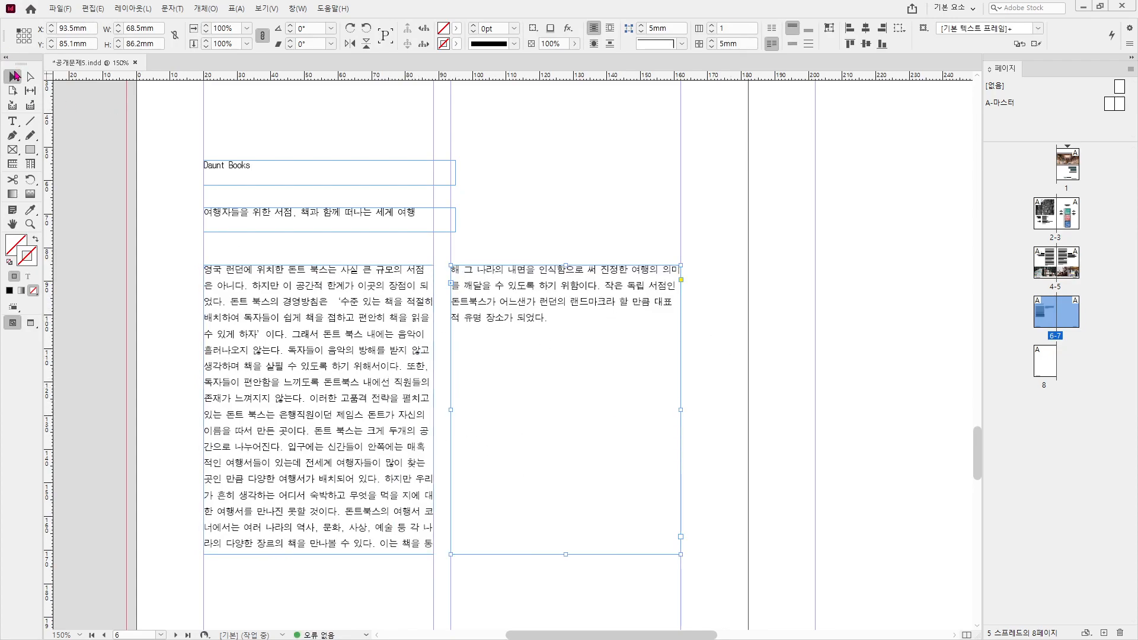
{"action": "scroll", "coordinate": [157, 178], "scroll_direction": "up", "scroll_amount": 3}
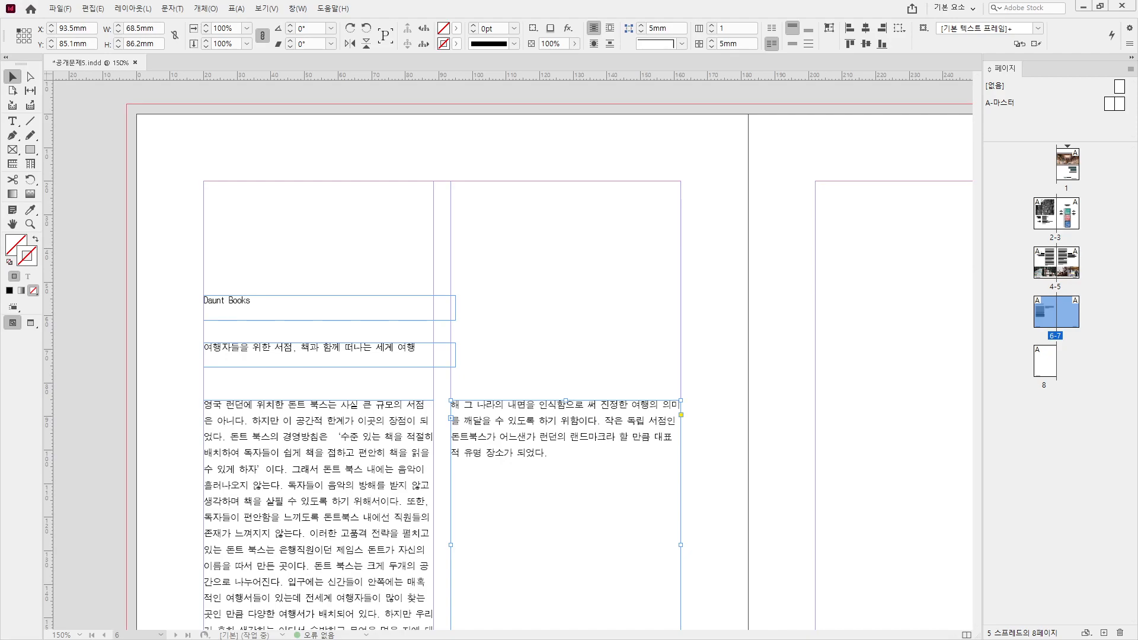
{"action": "left_click_drag", "start_coordinate": [1137, 115], "coordinate": [664, 1]}
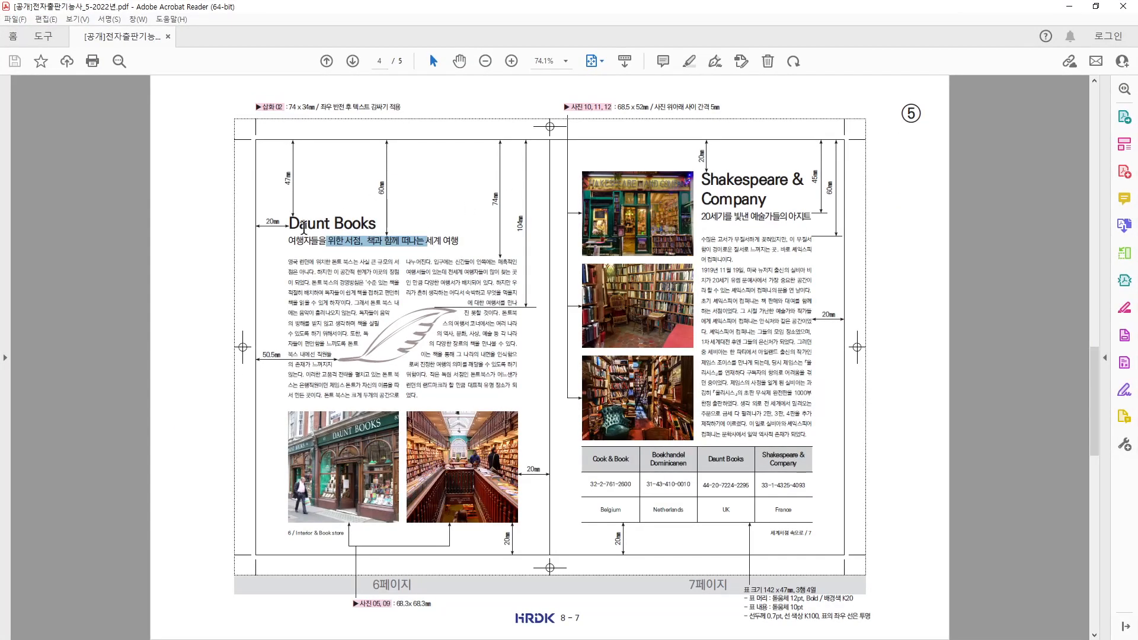
{"action": "left_click_drag", "start_coordinate": [292, 221], "coordinate": [391, 225]}
{"action": "left_click", "coordinate": [311, 230]}
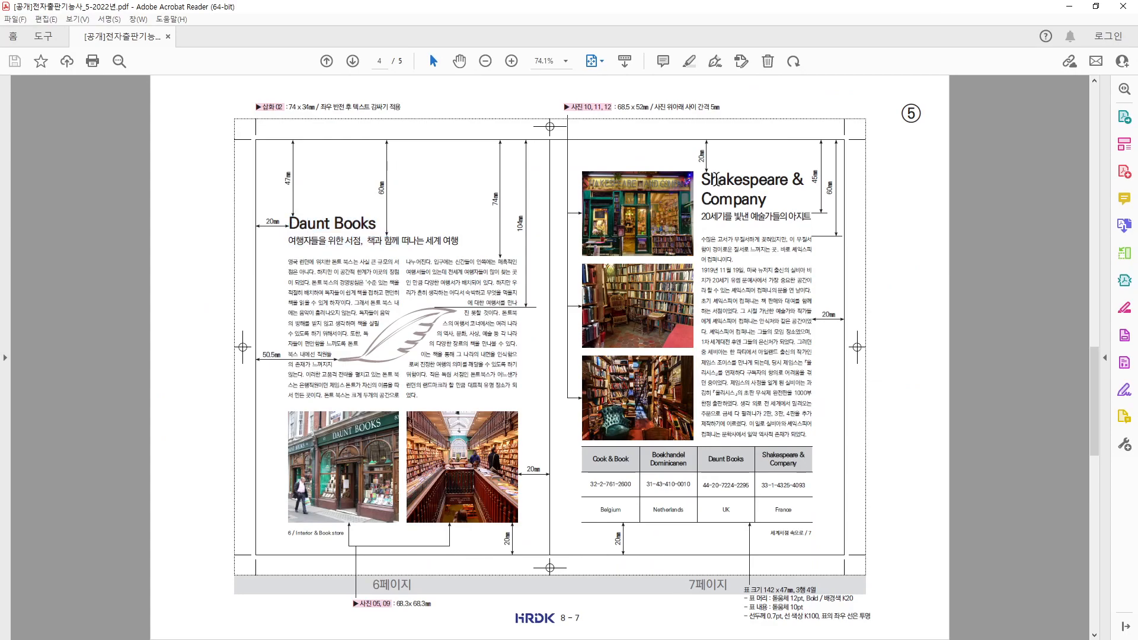
{"action": "left_click_drag", "start_coordinate": [718, 179], "coordinate": [746, 192]}
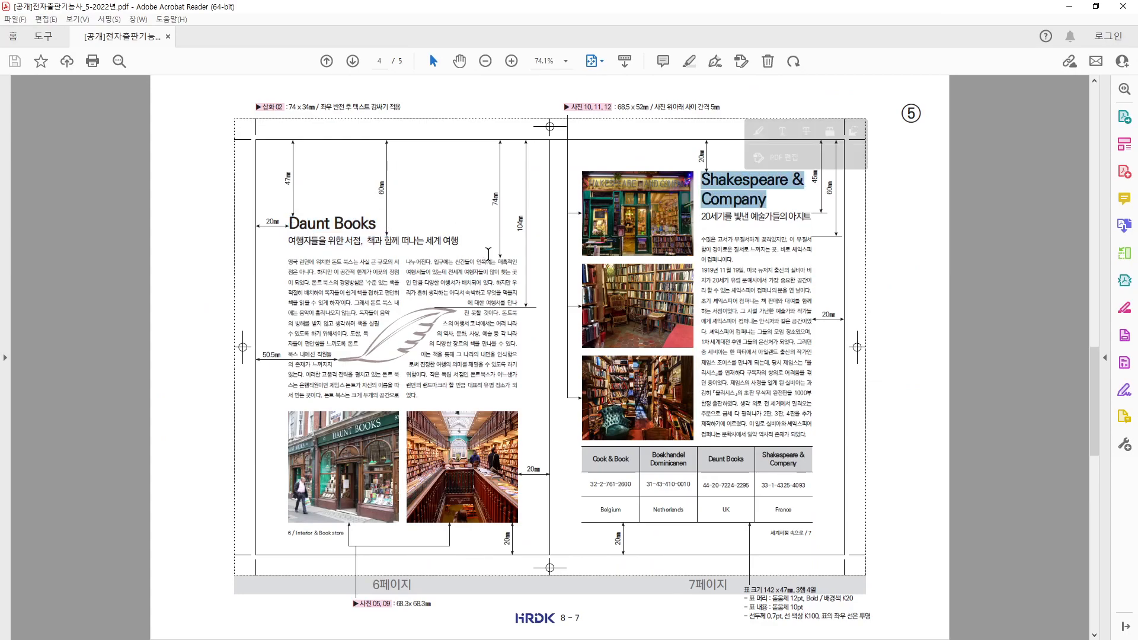
{"action": "scroll", "coordinate": [487, 255], "scroll_direction": "up", "scroll_amount": 1}
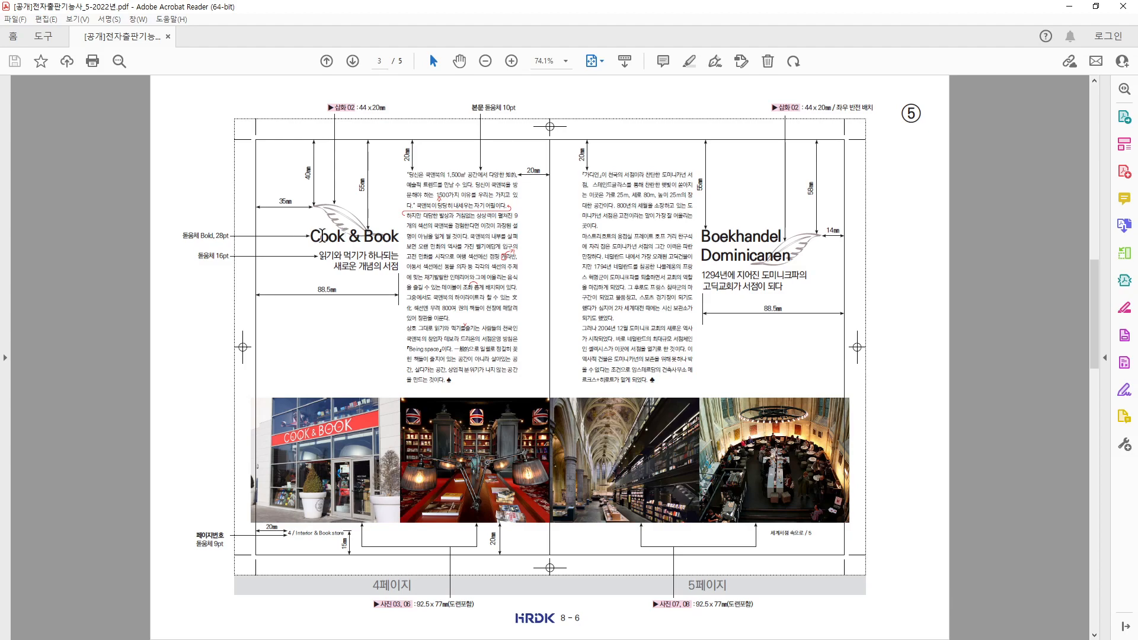
{"action": "triple_click", "coordinate": [318, 236]}
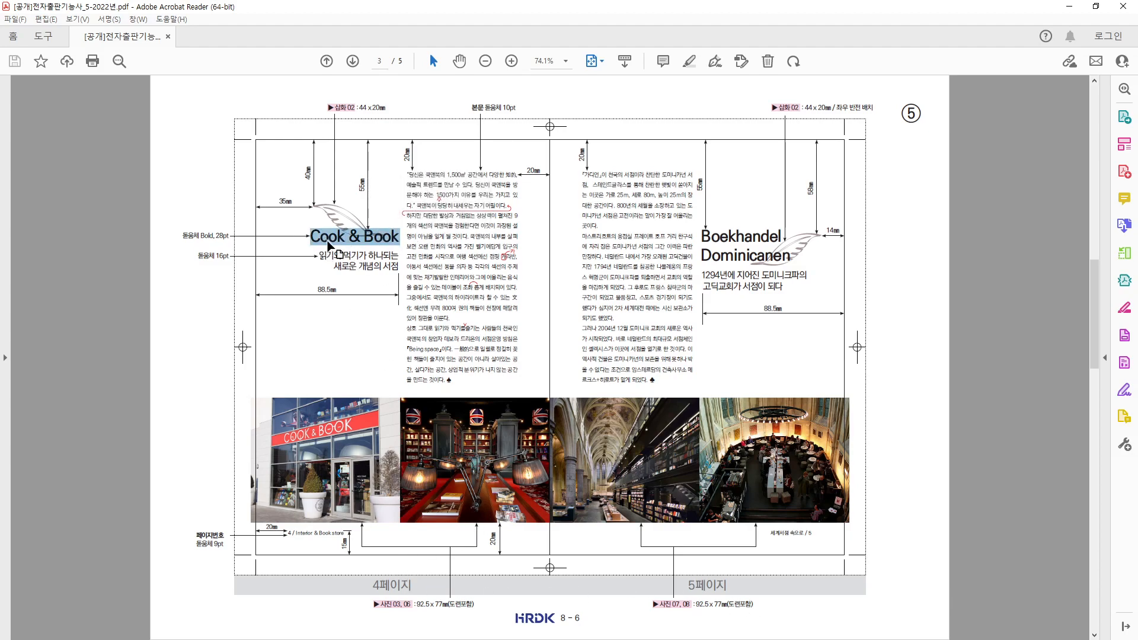
{"action": "left_click", "coordinate": [367, 268]}
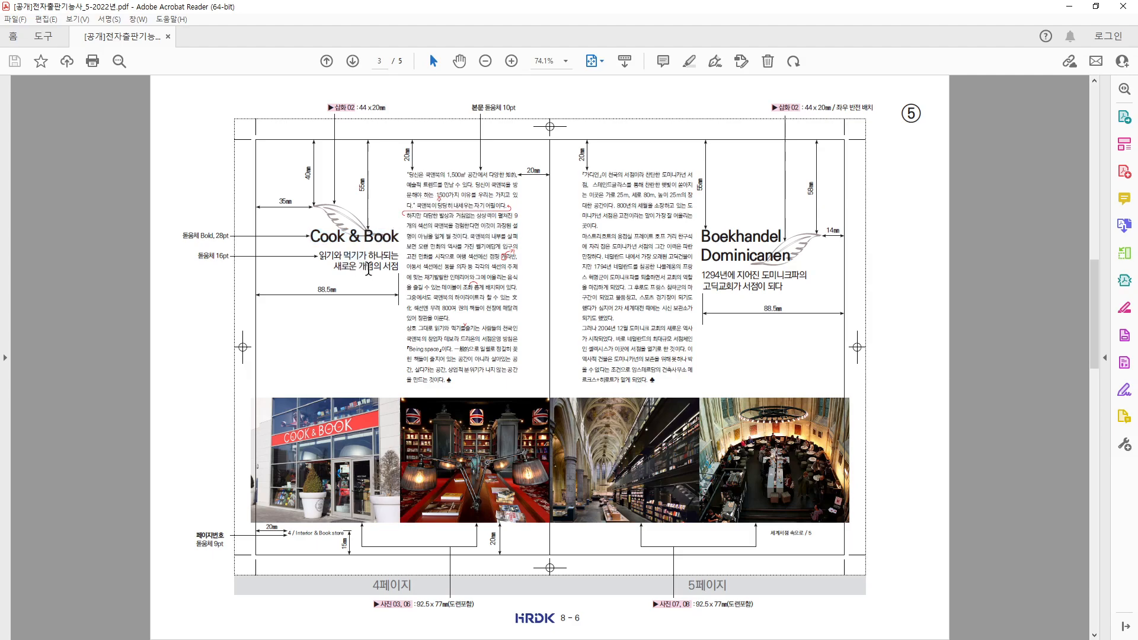
{"action": "key", "text": "alt+Tab"}
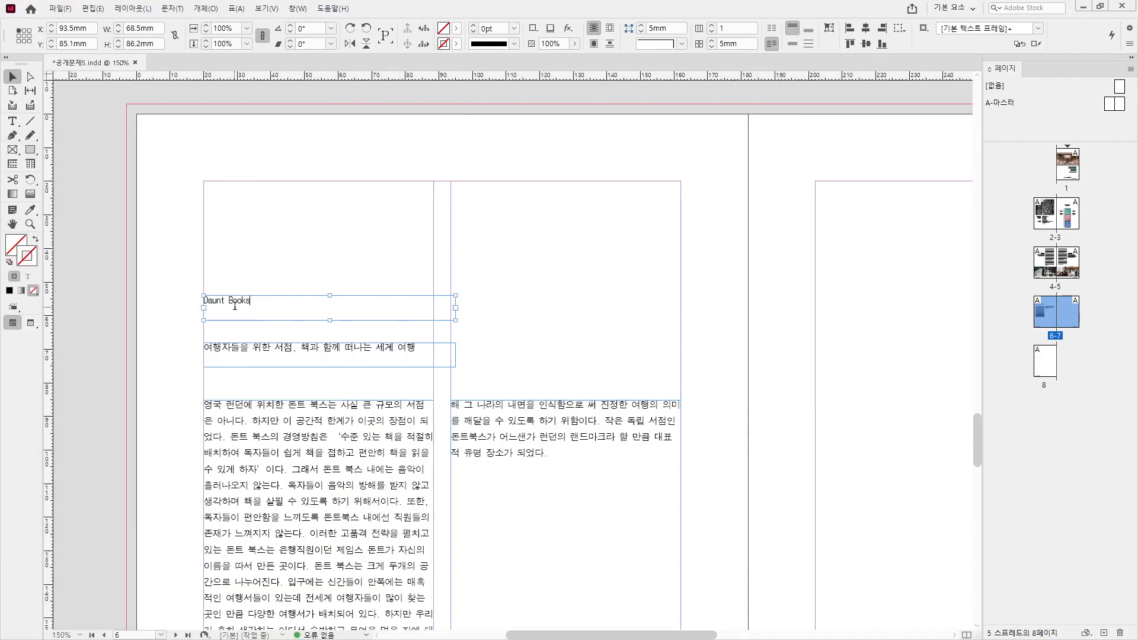
- Set the Daunt Books title to 맑은 고딕 Bold
{"action": "double_click", "coordinate": [237, 308]}
{"action": "key", "text": "ctrl+a"}
{"action": "left_click", "coordinate": [225, 28]}
{"action": "left_click", "coordinate": [227, 28]}
{"action": "left_click", "coordinate": [139, 29]}
{"action": "left_click", "coordinate": [93, 85]}
{"action": "left_click", "coordinate": [225, 29]}
{"action": "left_click", "coordinate": [172, 65]}
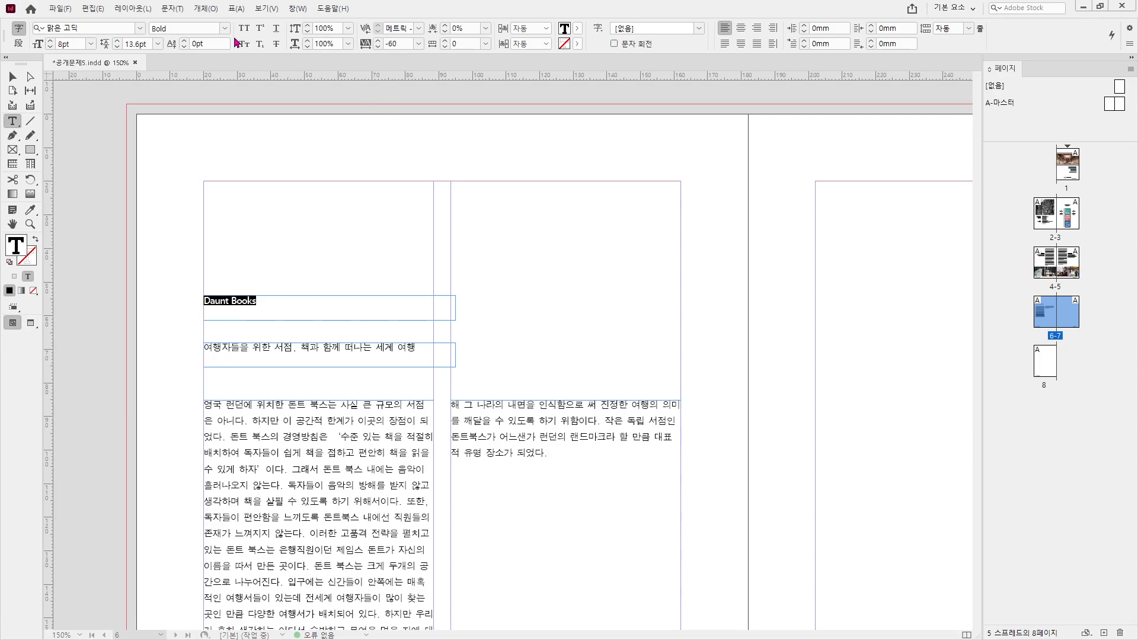
- Make the title 28pt, enlarge its frame to show it, and move it above the subtitle
{"action": "left_click_drag", "start_coordinate": [76, 44], "coordinate": [45, 42]}
{"action": "type", "text": "28"}
{"action": "key", "text": "Return"}
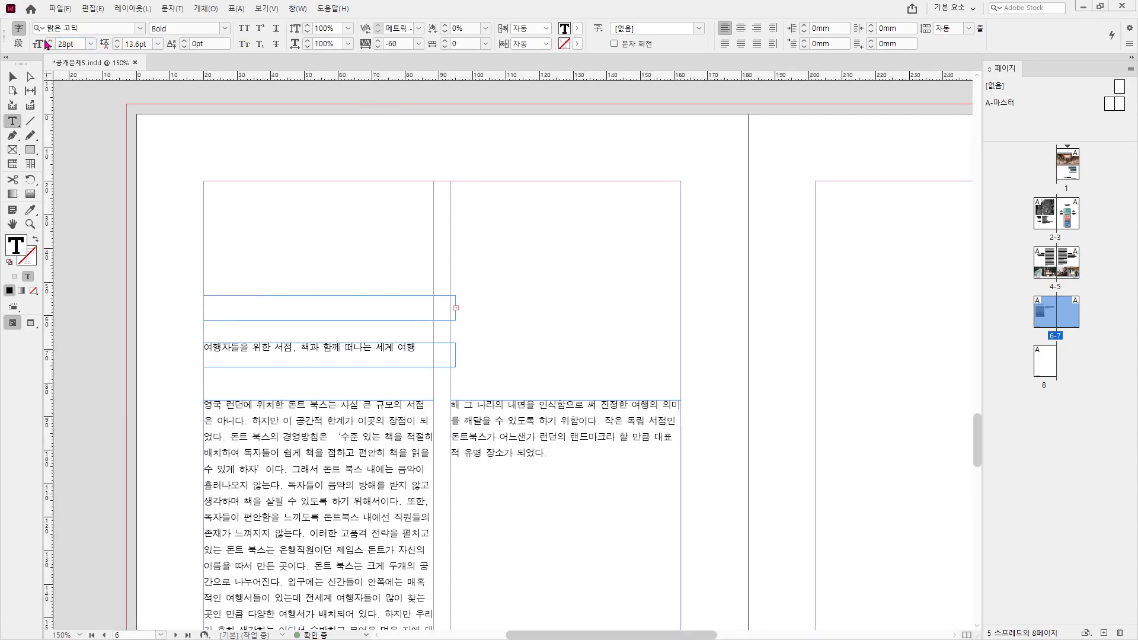
{"action": "left_click", "coordinate": [13, 77]}
{"action": "left_click_drag", "start_coordinate": [456, 320], "coordinate": [500, 335]}
{"action": "left_click_drag", "start_coordinate": [376, 309], "coordinate": [383, 272]}
- Set the Korean subtitle to 16pt and enlarge its frame so the text fits
{"action": "double_click", "coordinate": [301, 347]}
{"action": "triple_click", "coordinate": [301, 348]}
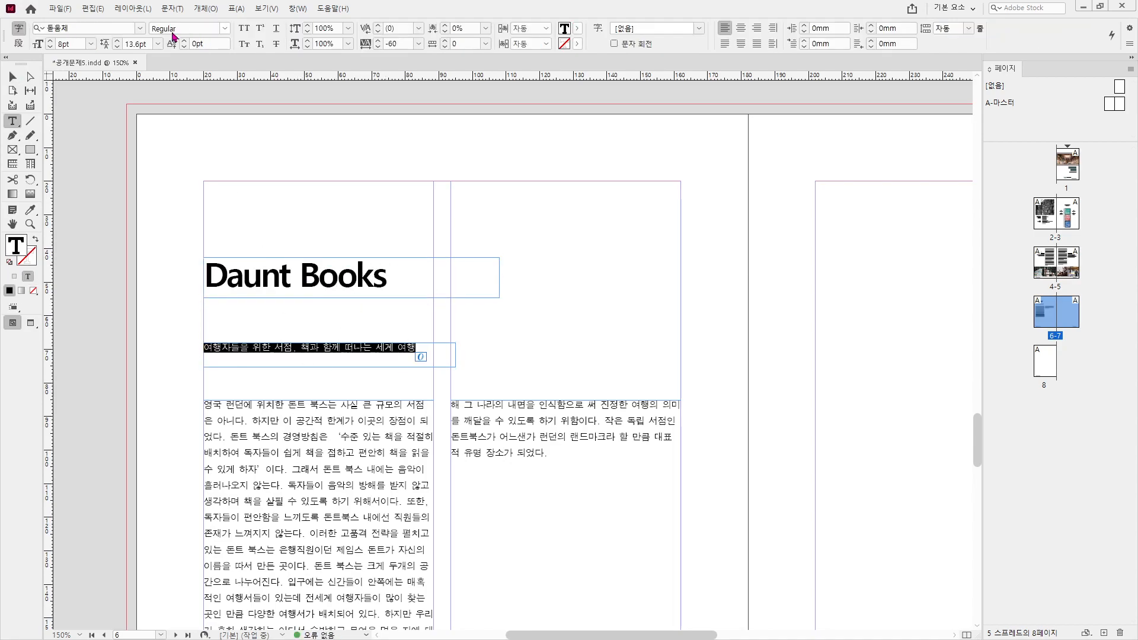
{"action": "left_click_drag", "start_coordinate": [81, 43], "coordinate": [20, 47]}
{"action": "type", "text": "16"}
{"action": "key", "text": "Return"}
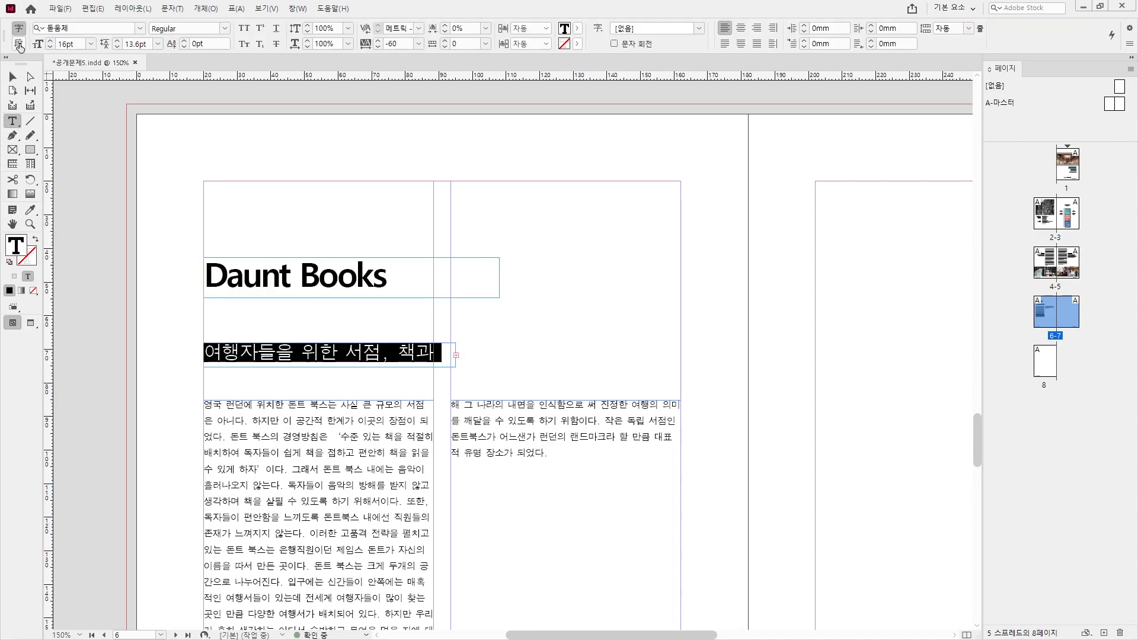
{"action": "left_click", "coordinate": [13, 76]}
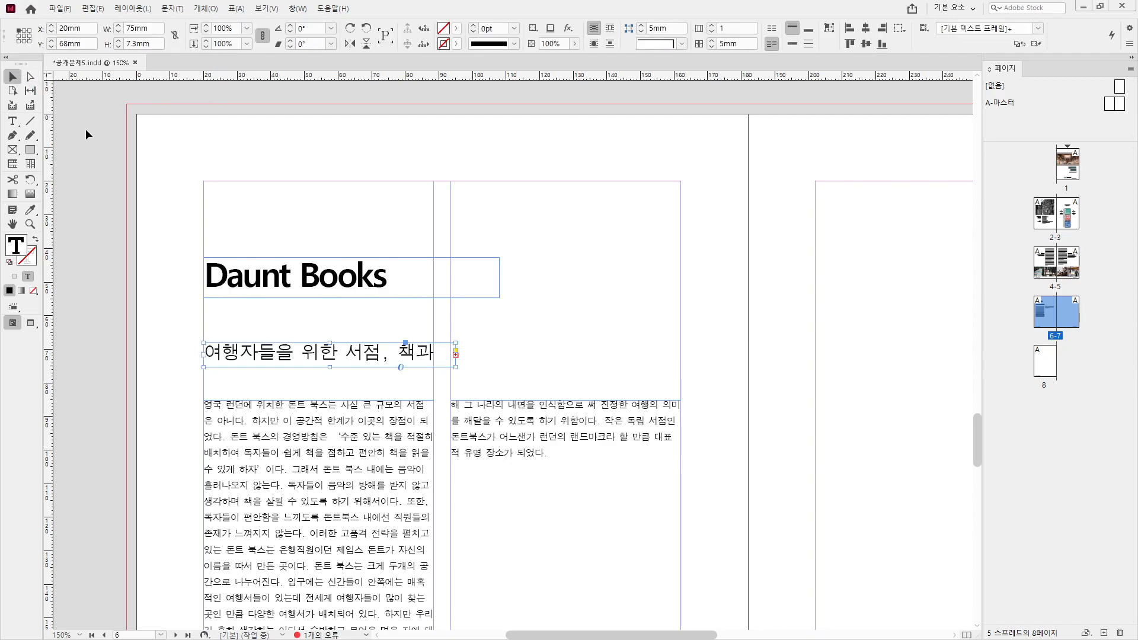
{"action": "left_click_drag", "start_coordinate": [455, 368], "coordinate": [534, 383]}
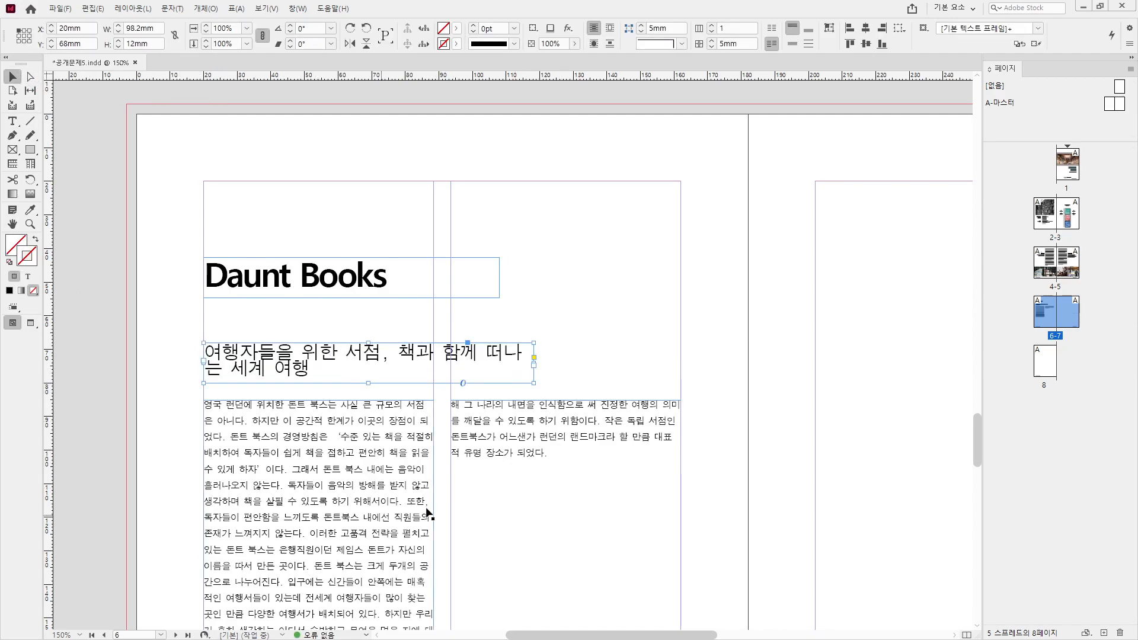
{"action": "double_click", "coordinate": [324, 461]}
- Apply the 본문 paragraph style to all body text in both columns
{"action": "key", "text": "ctrl+a"}
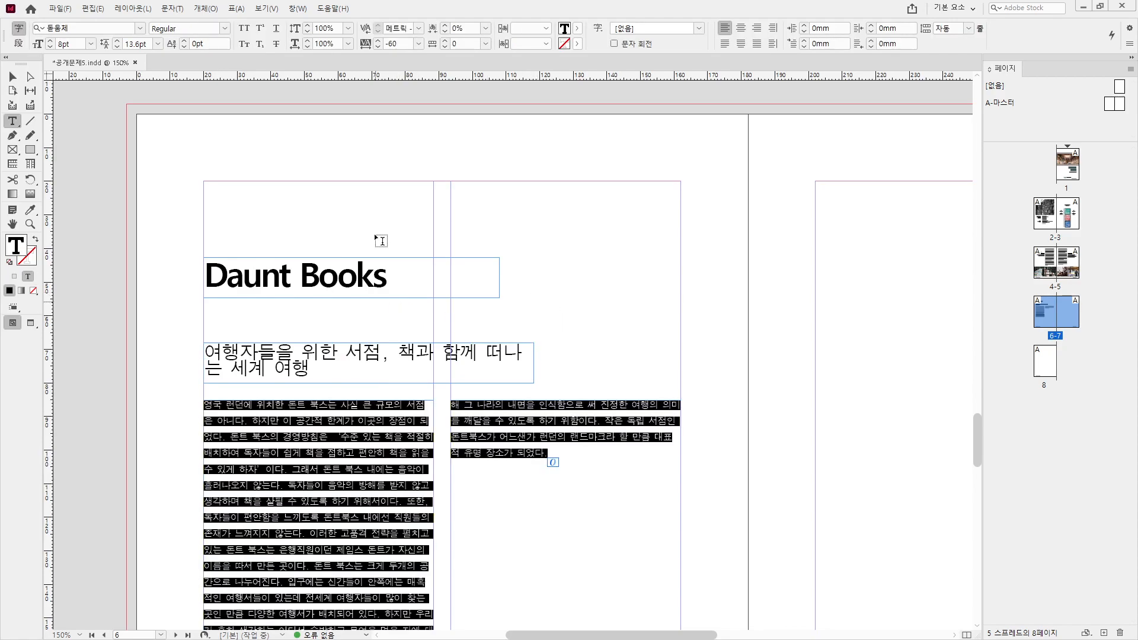
{"action": "left_click", "coordinate": [297, 8]}
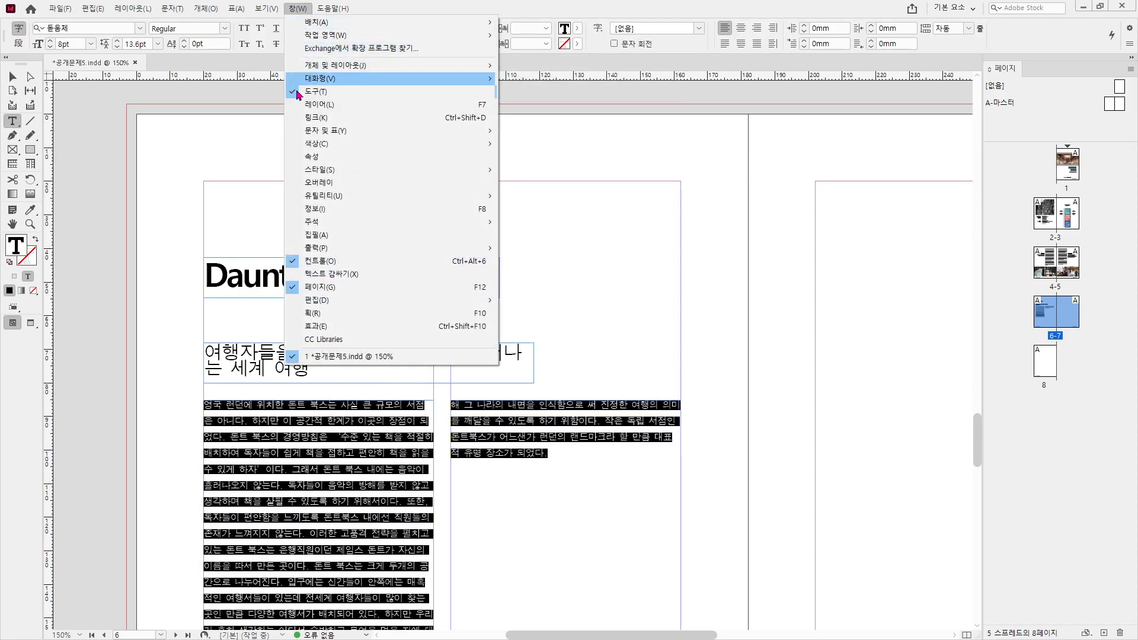
{"action": "mouse_move", "coordinate": [488, 170]}
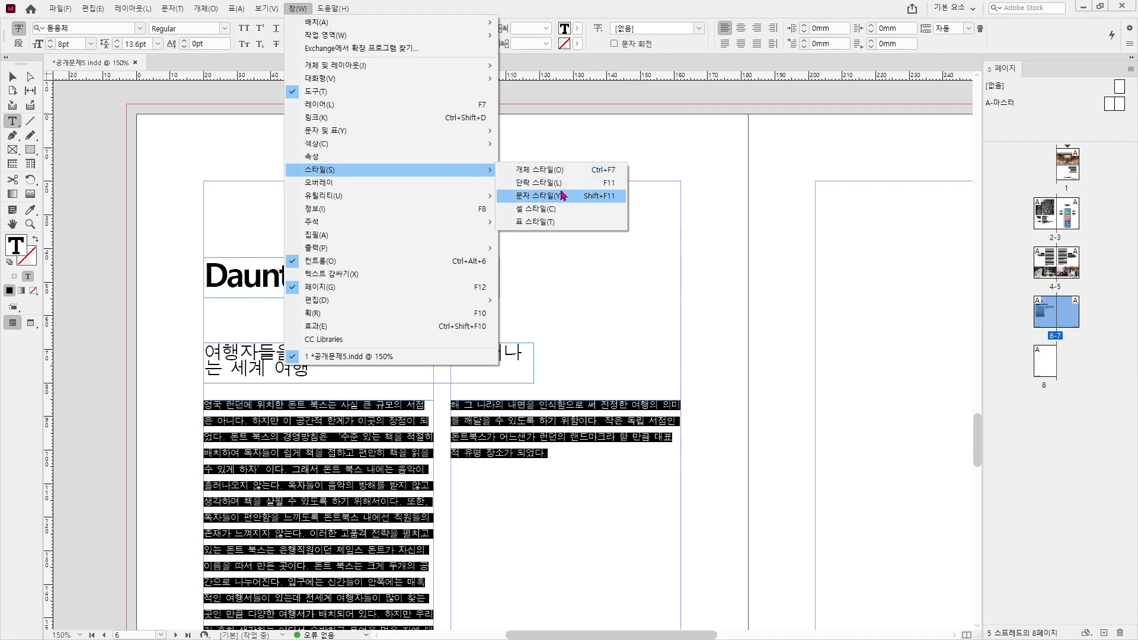
{"action": "left_click", "coordinate": [539, 195]}
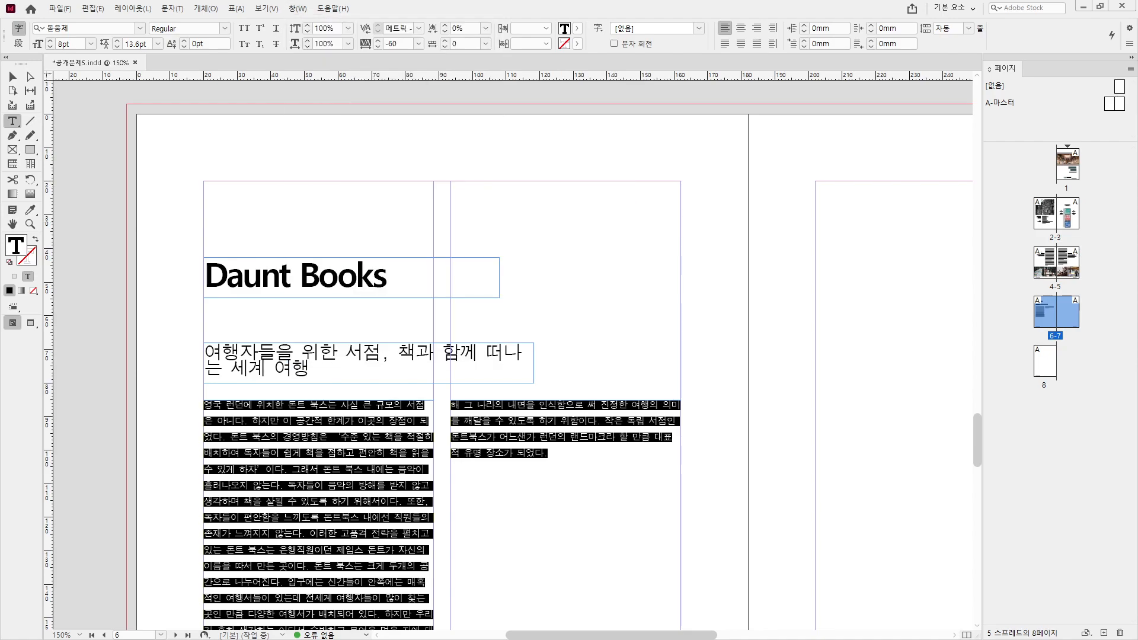
{"action": "left_click", "coordinate": [717, 299]}
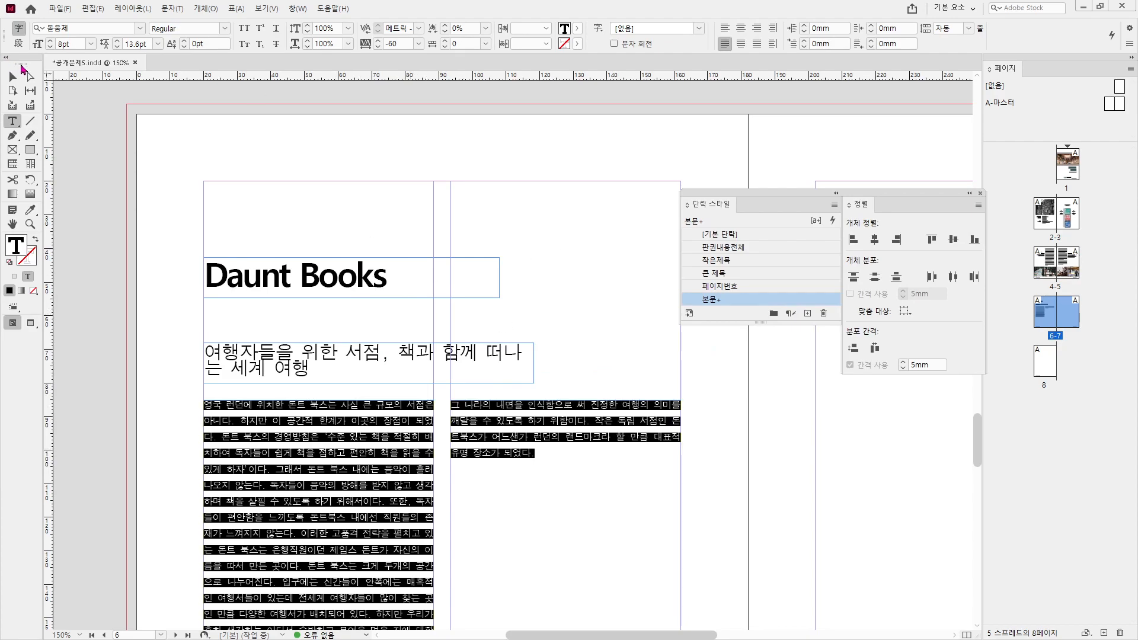
{"action": "left_click", "coordinate": [13, 77]}
{"action": "left_click", "coordinate": [265, 230]}
- Position the Daunt Books title frame at Y 47mm
{"action": "left_click", "coordinate": [250, 268]}
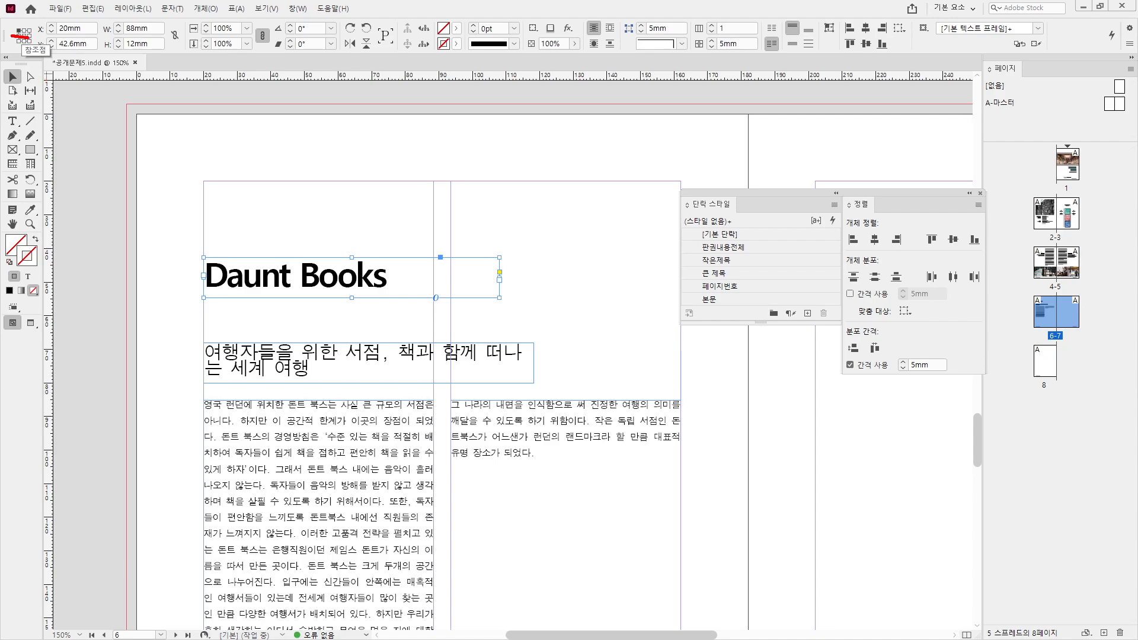
{"action": "left_click", "coordinate": [92, 25]}
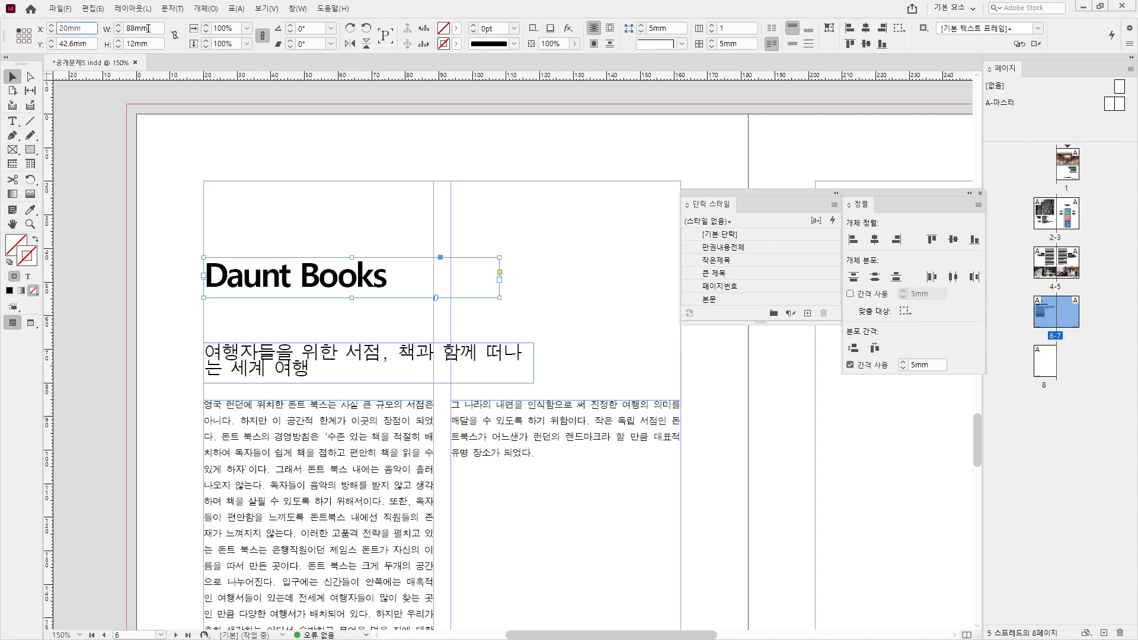
{"action": "key", "text": "Tab"}
{"action": "type", "text": "47"}
{"action": "key", "text": "Return"}
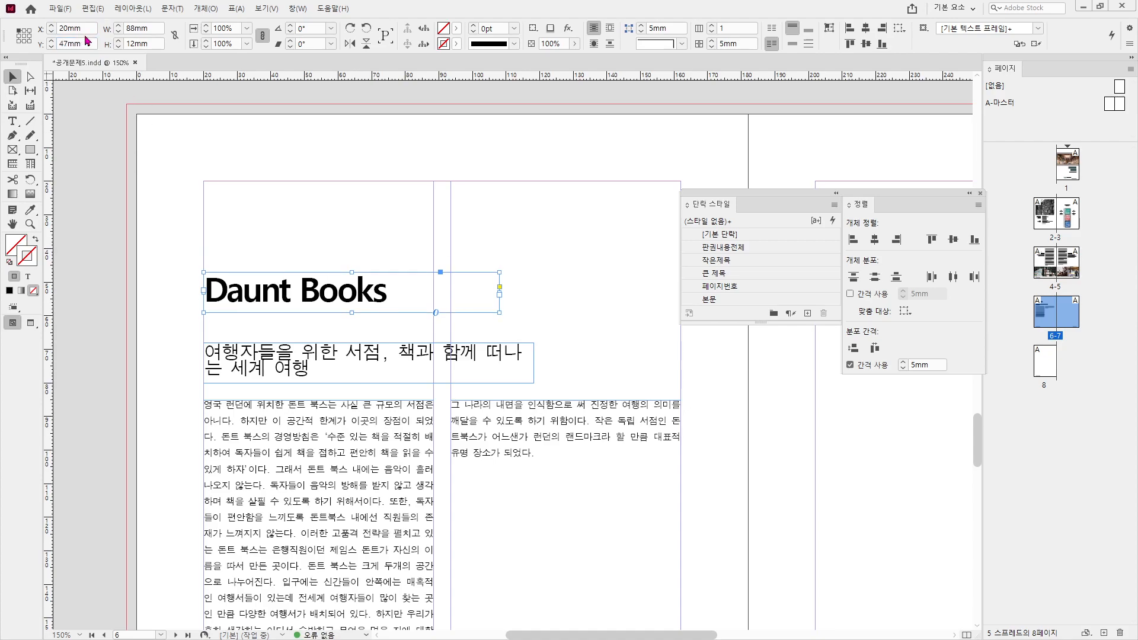
- Widen the subtitle frame to one line and position it at Y 60mm
{"action": "left_click", "coordinate": [348, 362]}
{"action": "left_click_drag", "start_coordinate": [535, 384], "coordinate": [646, 384]}
{"action": "double_click", "coordinate": [549, 359]}
{"action": "left_click", "coordinate": [17, 79]}
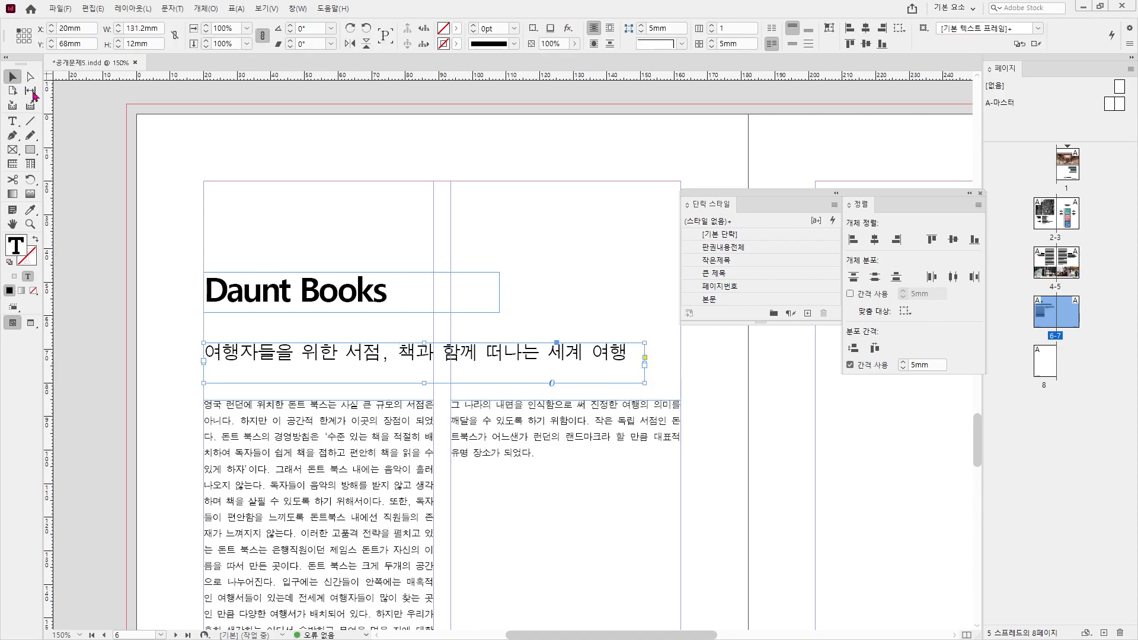
{"action": "left_click", "coordinate": [87, 44]}
{"action": "type", "text": "6"}
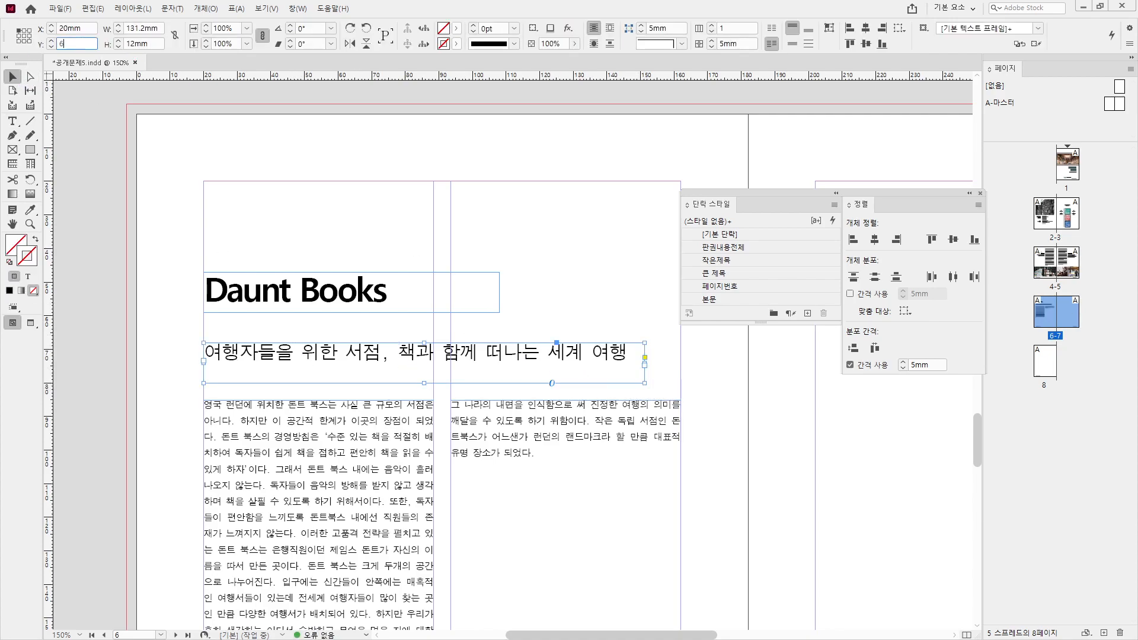
{"action": "type", "text": "0"}
{"action": "key", "text": "Return"}
- Tighten the subtitle's tracking to -120 and fit its frame to the text
{"action": "double_click", "coordinate": [453, 325]}
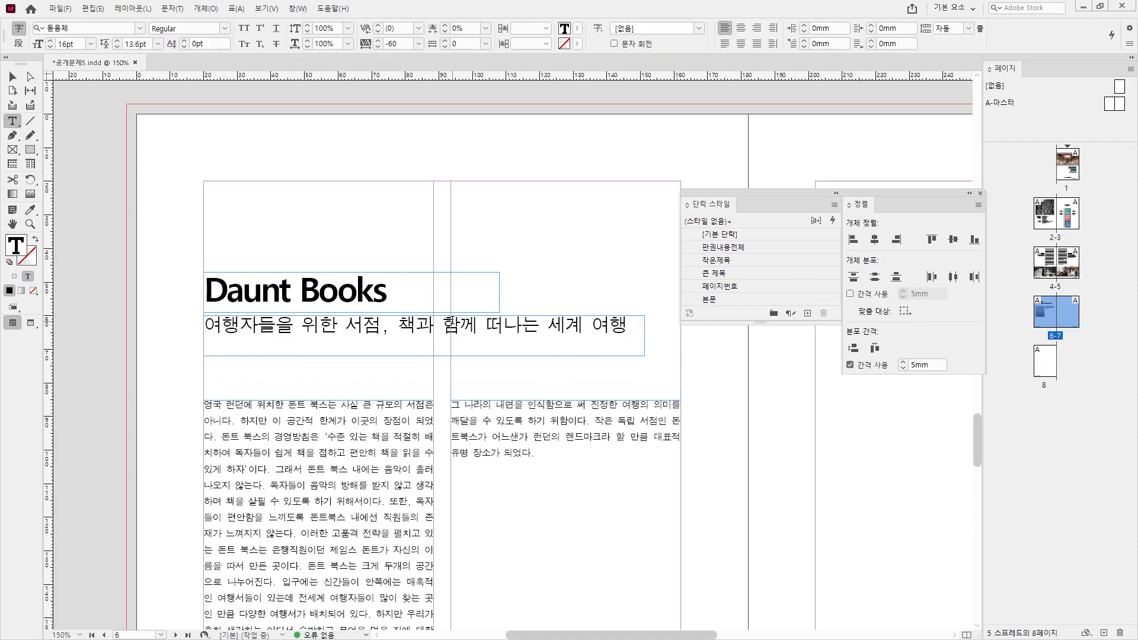
{"action": "key", "text": "ctrl+a"}
{"action": "key", "text": "alt+Left"}
{"action": "key", "text": "alt+Left"}
{"action": "key", "text": "alt+Left"}
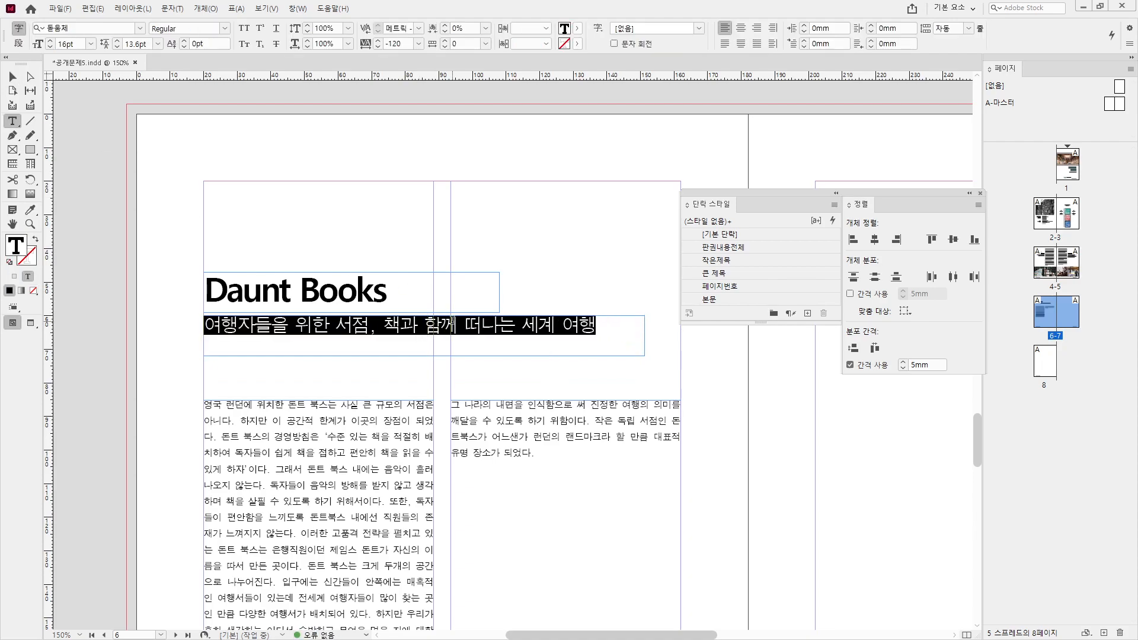
{"action": "left_click", "coordinate": [453, 325]}
{"action": "left_click", "coordinate": [12, 76]}
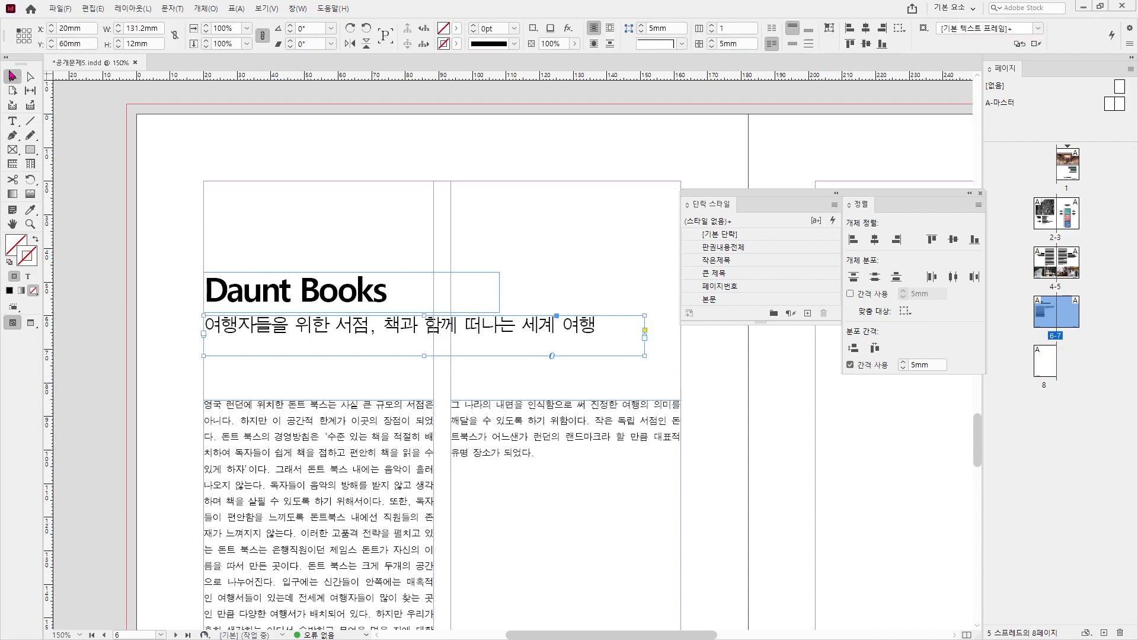
{"action": "double_click", "coordinate": [647, 358]}
{"action": "left_click", "coordinate": [621, 265]}
- Move both body text columns to Y 74mm
{"action": "scroll", "coordinate": [612, 385], "scroll_direction": "down", "scroll_amount": 1}
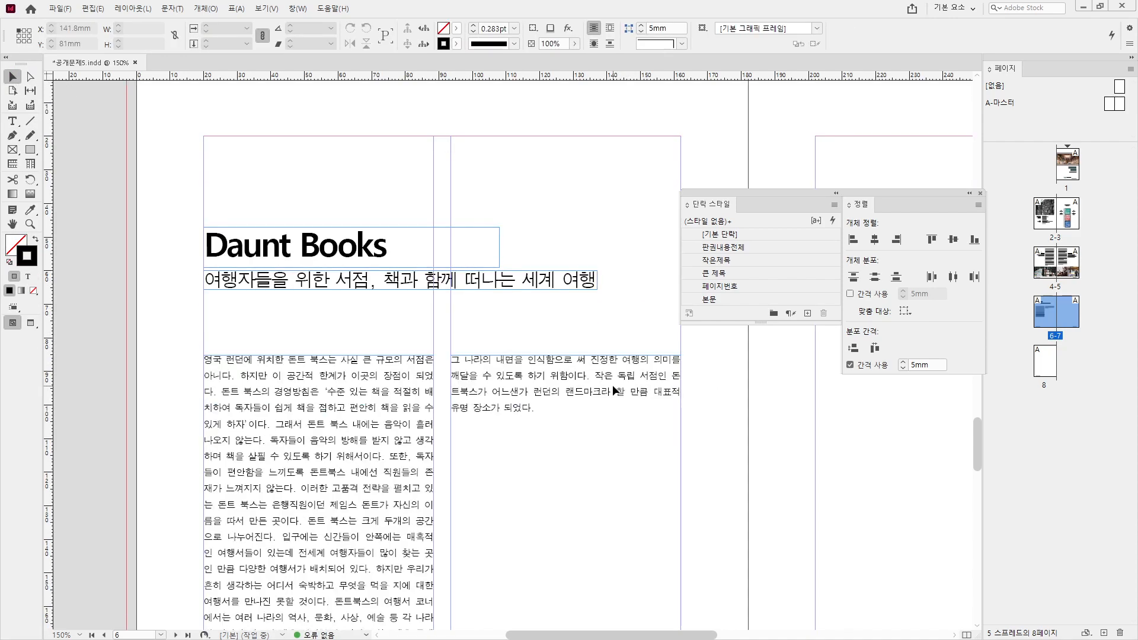
{"action": "left_click", "coordinate": [609, 388]}
{"action": "left_click", "coordinate": [367, 372]}
{"action": "double_click", "coordinate": [95, 42]}
{"action": "type", "text": "74"}
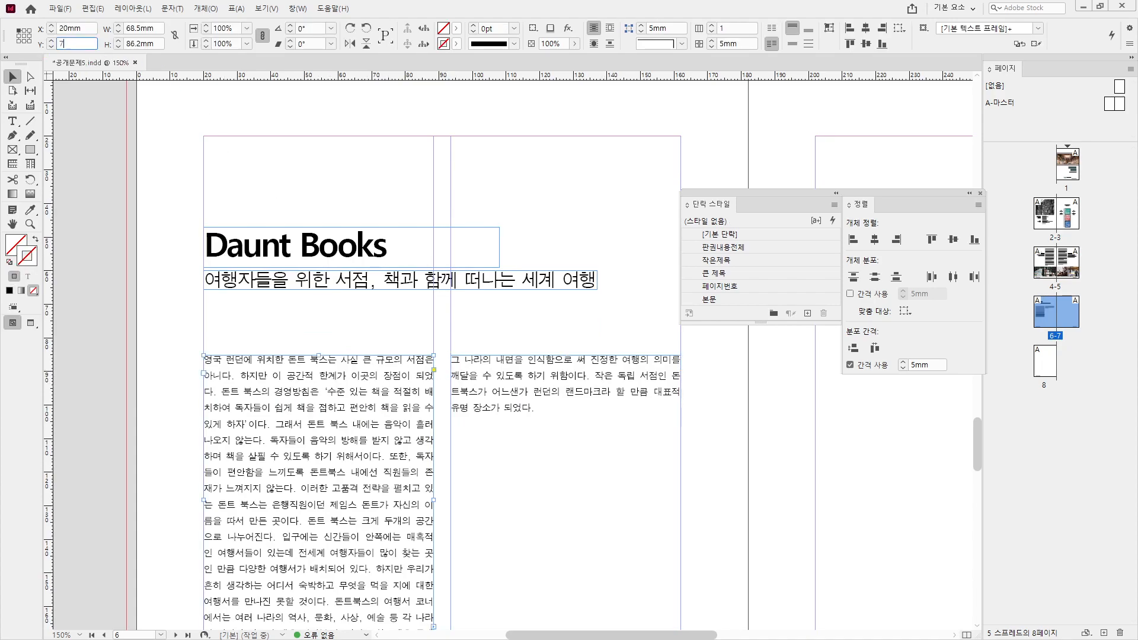
{"action": "key", "text": "Return"}
{"action": "left_click", "coordinate": [517, 389]}
{"action": "double_click", "coordinate": [94, 43]}
{"action": "type", "text": "74"}
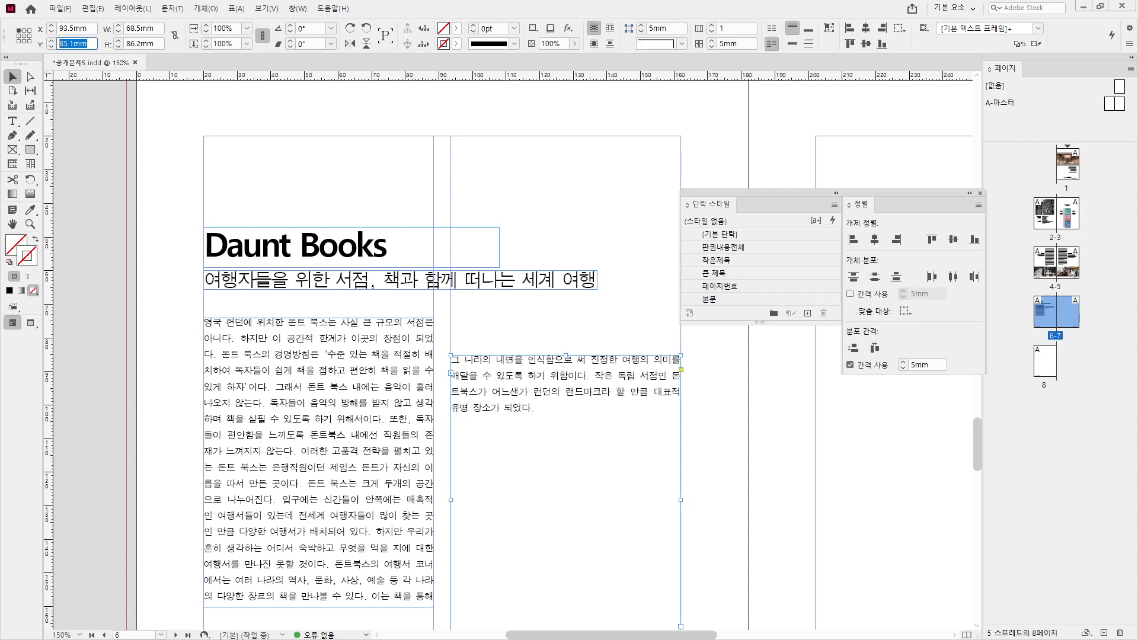
{"action": "key", "text": "Return"}
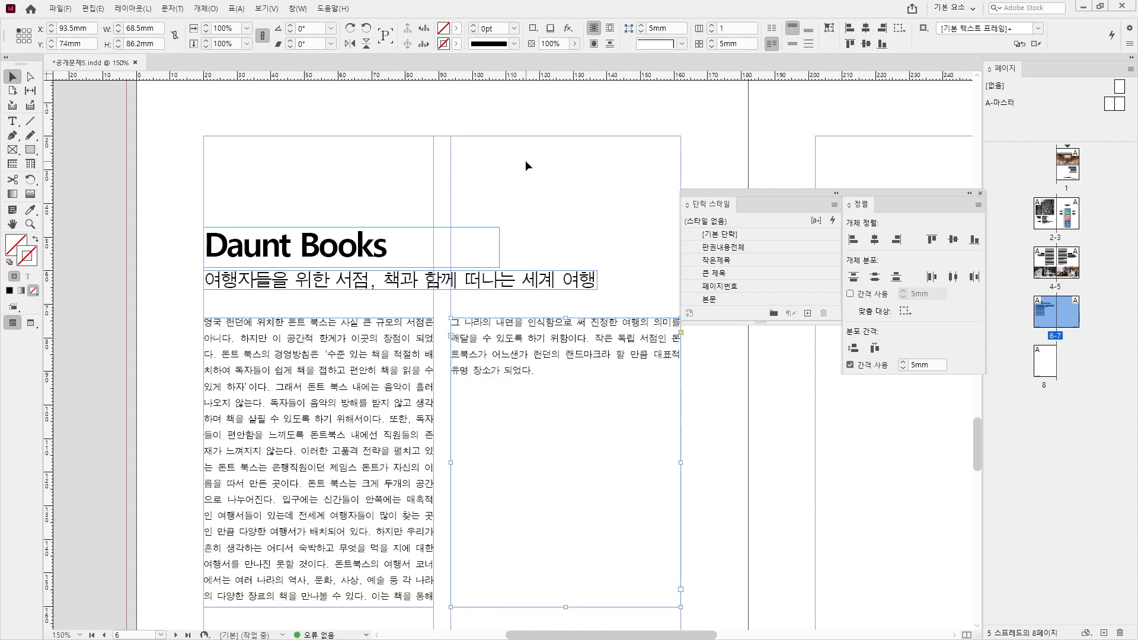
{"action": "left_click", "coordinate": [525, 160]}
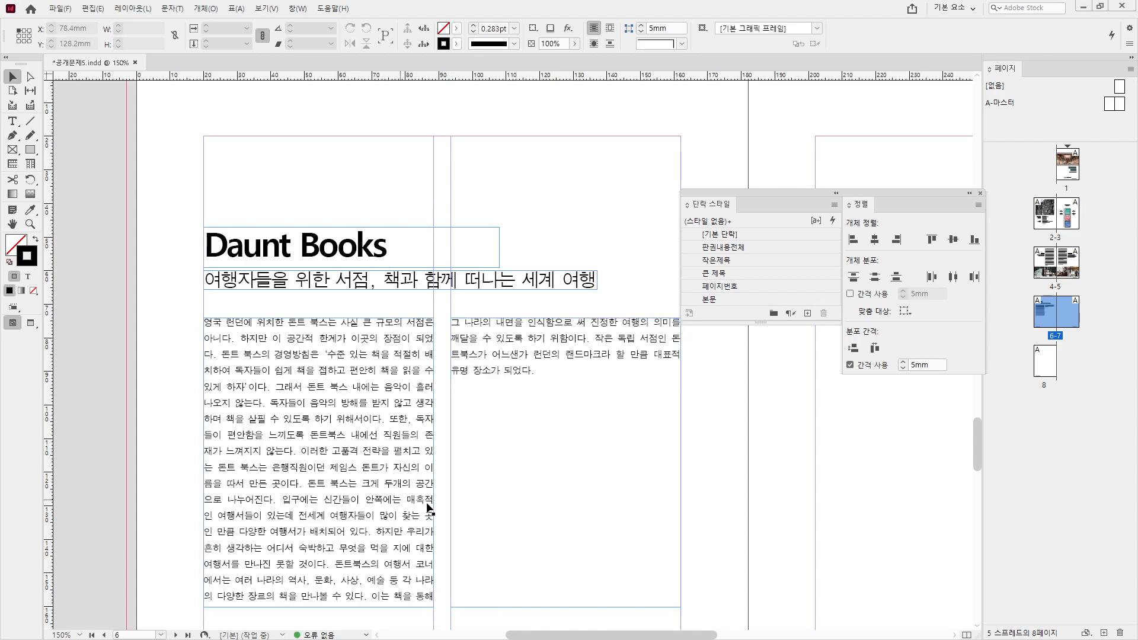
{"action": "scroll", "coordinate": [468, 496], "scroll_direction": "down", "scroll_amount": 3}
- Check the reference PDF, then copy the feather drawing from Illustrator onto InDesign page 6
{"action": "key", "text": "alt+Tab"}
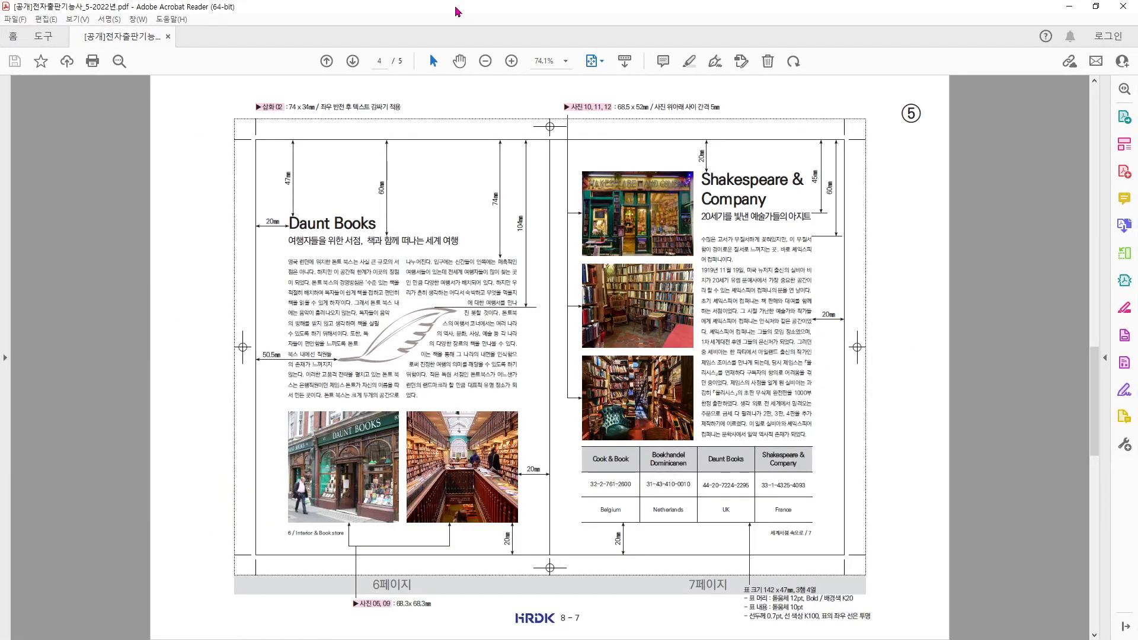
{"action": "key", "text": "alt+Tab"}
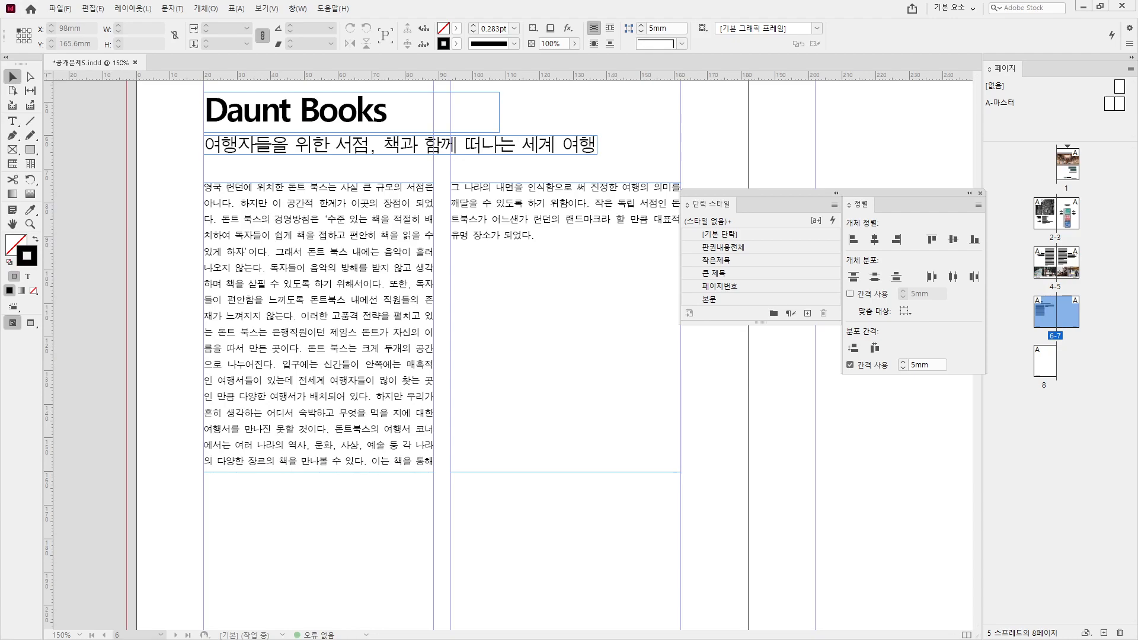
{"action": "key", "text": "alt+Tab"}
{"action": "left_click_drag", "start_coordinate": [449, 250], "coordinate": [665, 375]}
{"action": "key", "text": "ctrl"}
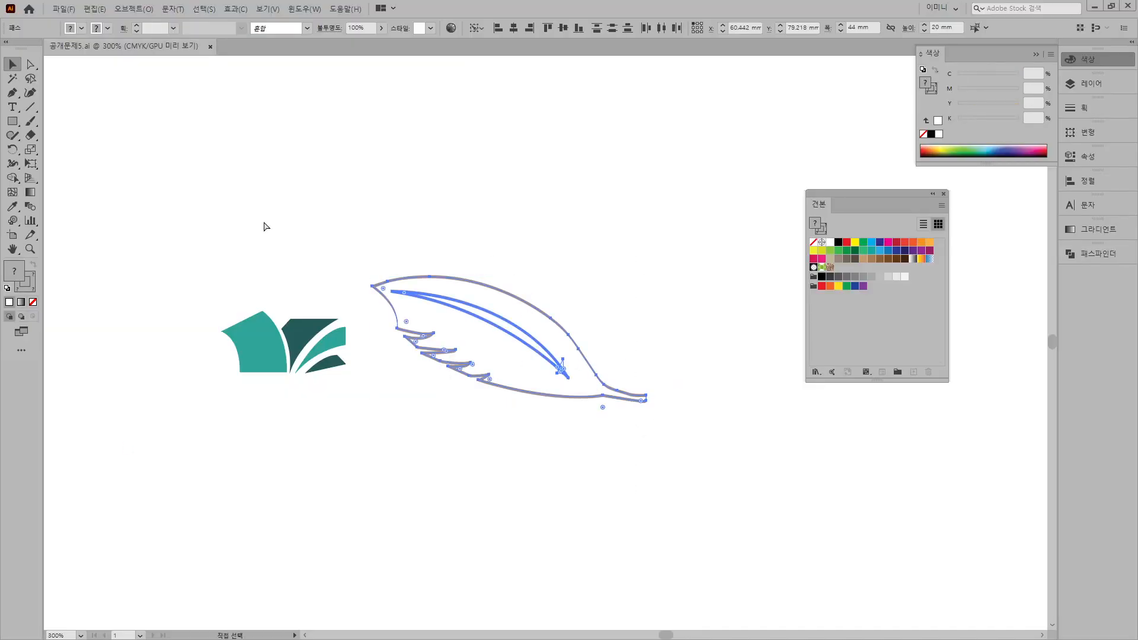
{"action": "left_click", "coordinate": [1095, 7]}
{"action": "key", "text": "ctrl+v"}
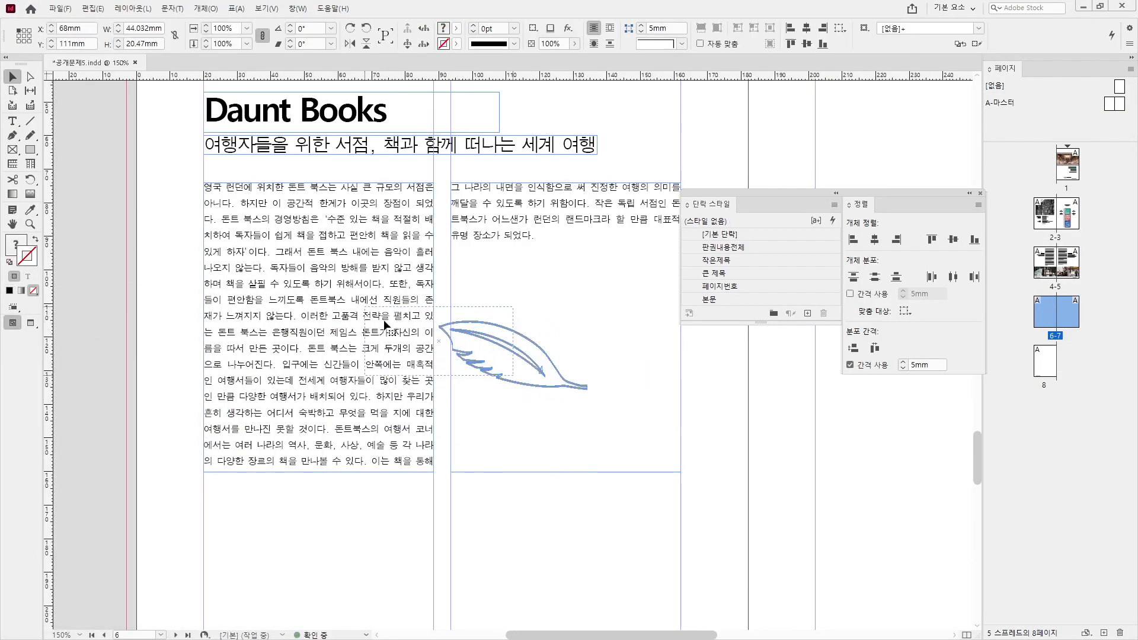
- Move the feather onto the left text column, comparing placement with the reference PDF
{"action": "left_click_drag", "start_coordinate": [457, 333], "coordinate": [383, 319]}
{"action": "key", "text": "alt+Tab"}
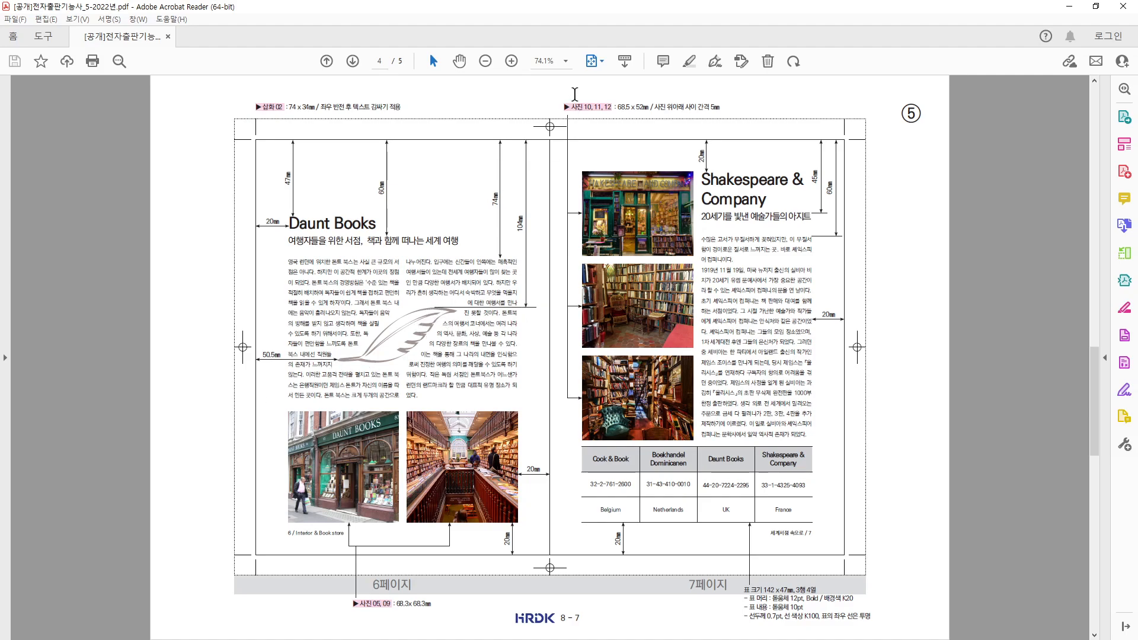
{"action": "key", "text": "alt+Tab"}
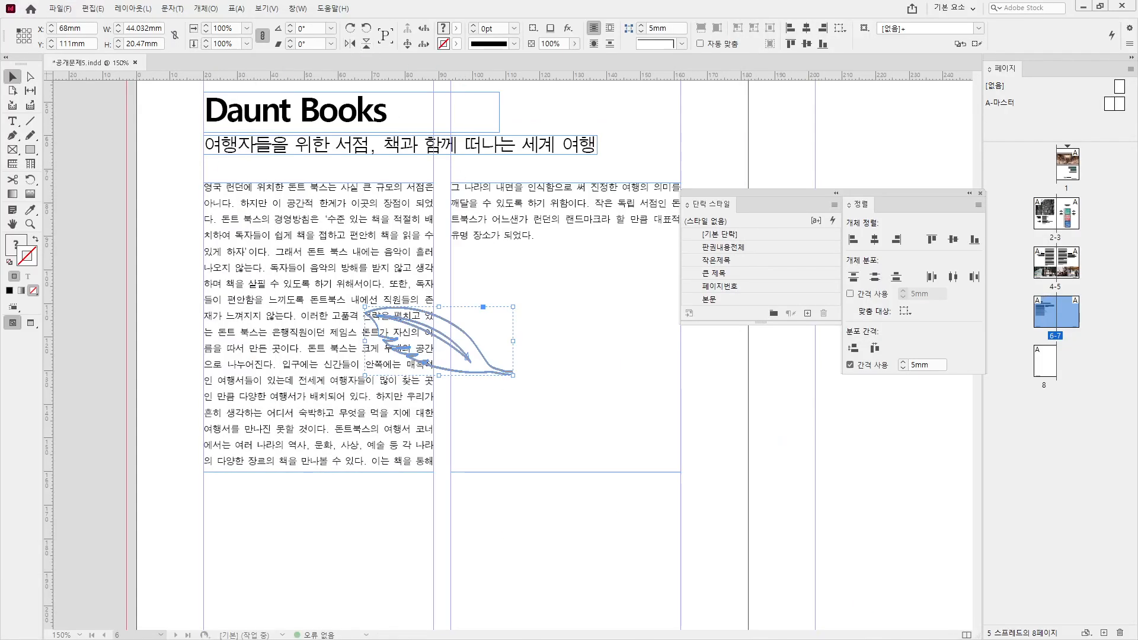
{"action": "key", "text": "alt+Tab"}
{"action": "key", "text": "alt+Tab"}
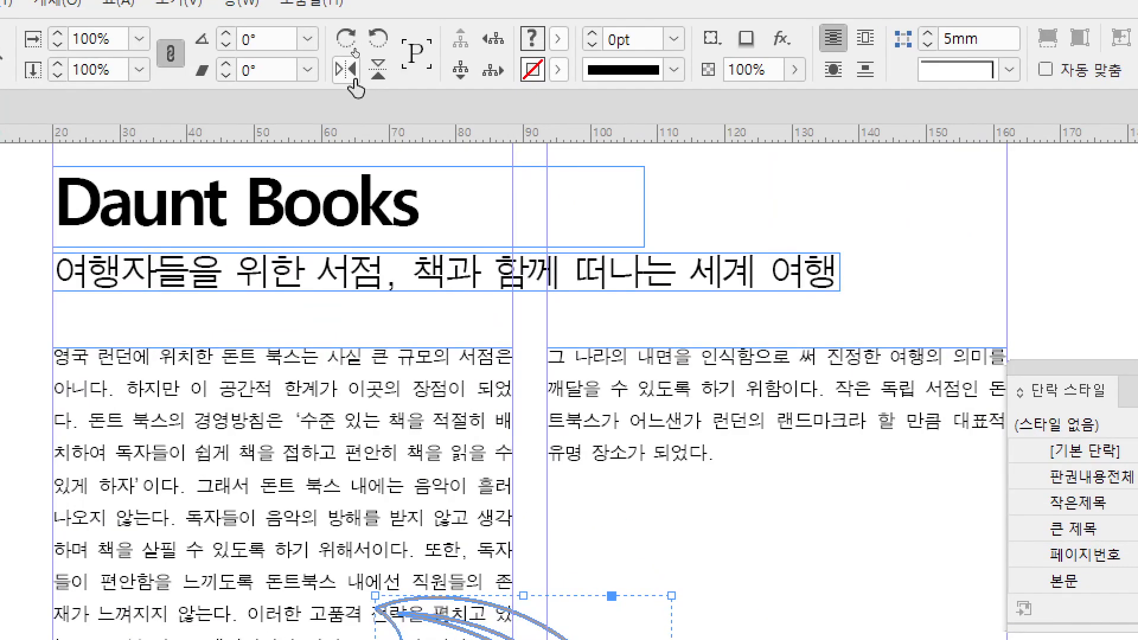
- Flip the feather horizontally and draw a roughly 67mm-wide rectangle at the left page edge
{"action": "left_click", "coordinate": [354, 82]}
{"action": "left_click", "coordinate": [354, 81]}
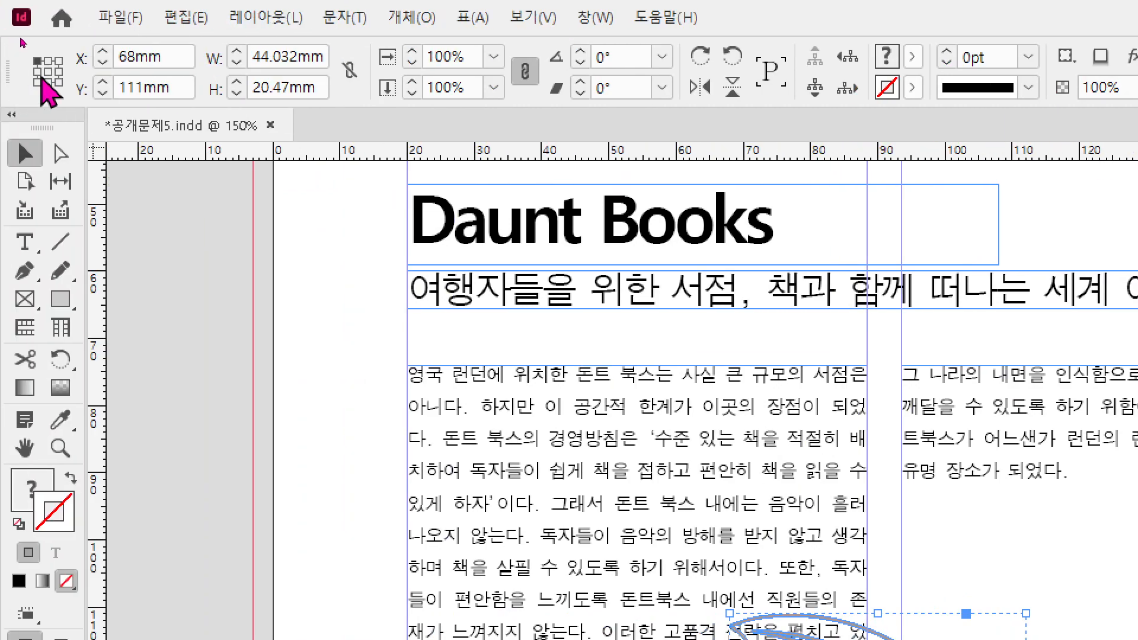
{"action": "left_click", "coordinate": [49, 80]}
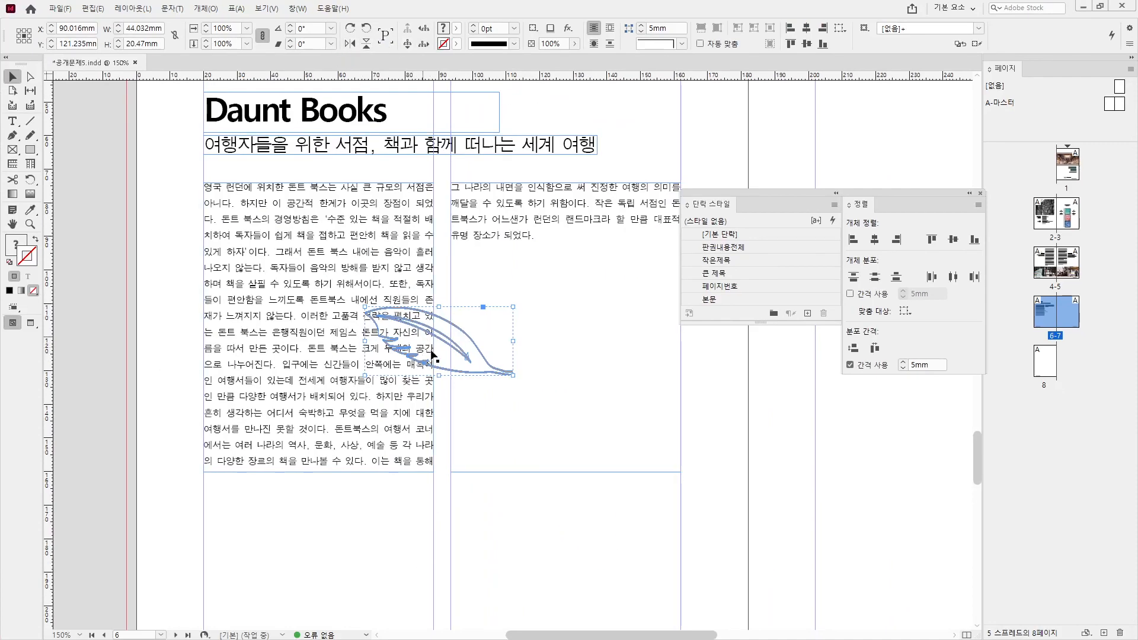
{"action": "left_click", "coordinate": [350, 44]}
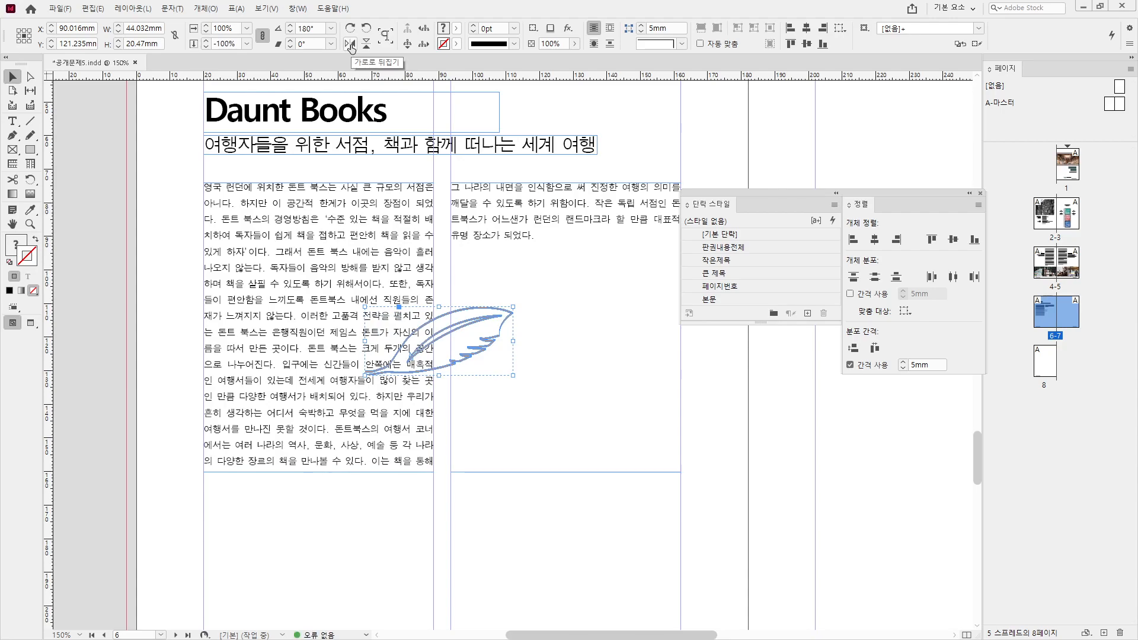
{"action": "left_click", "coordinate": [32, 155]}
{"action": "left_click_drag", "start_coordinate": [135, 313], "coordinate": [364, 385]}
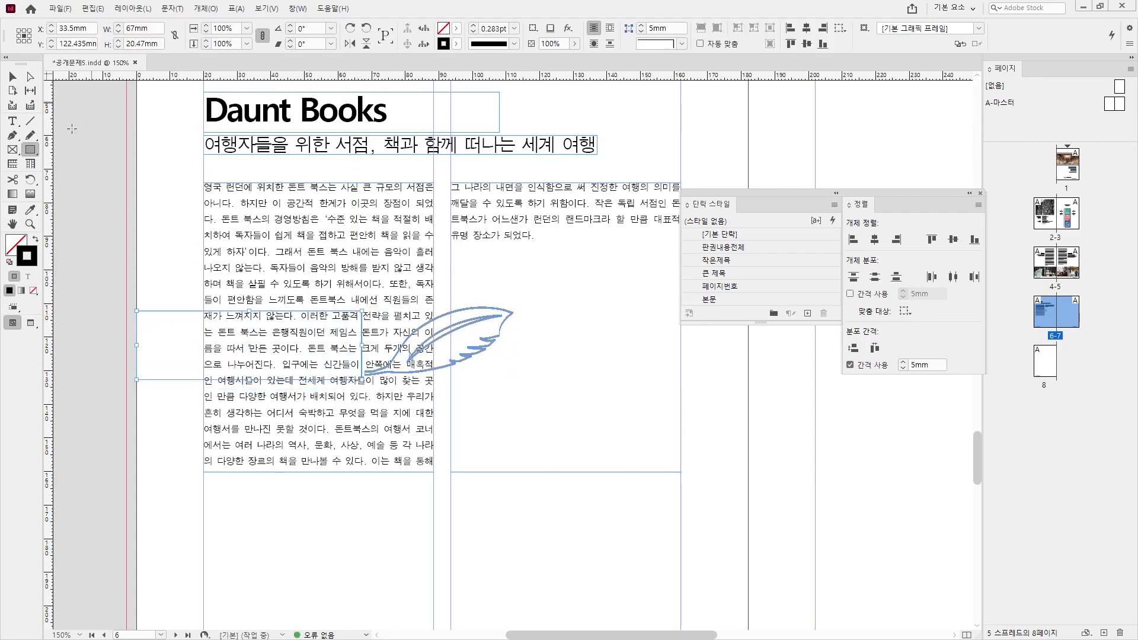
- Fill the new rectangle black and set its width to 50.5 mm from the top-left reference point
{"action": "left_click", "coordinate": [37, 237]}
{"action": "left_click", "coordinate": [145, 27]}
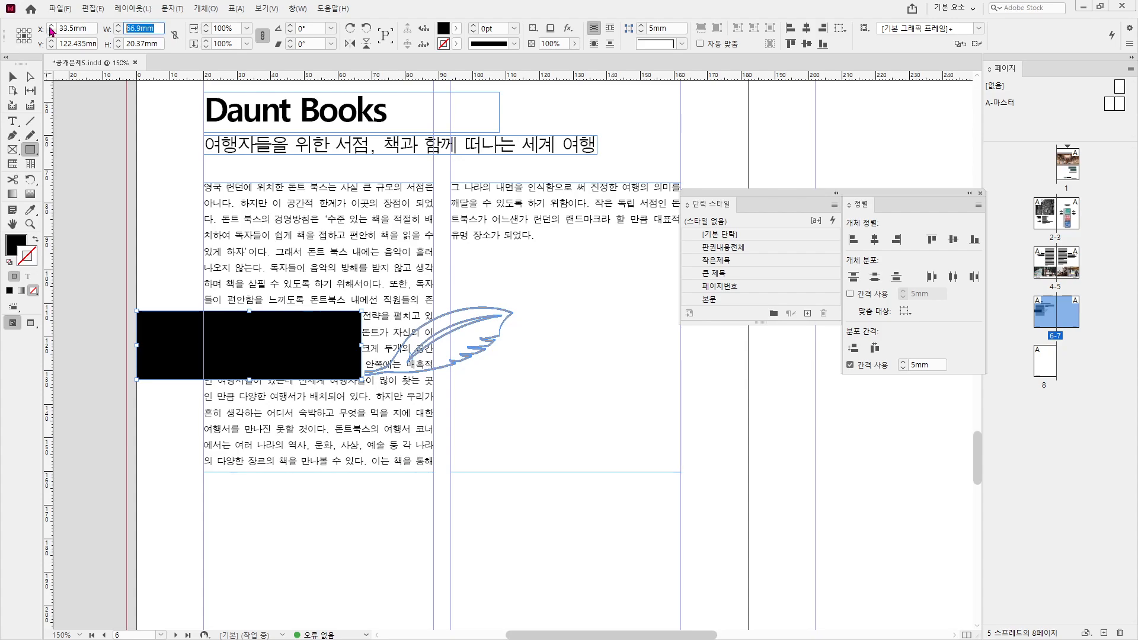
{"action": "left_click", "coordinate": [19, 29]}
{"action": "left_click", "coordinate": [135, 28]}
{"action": "type", "text": "50.5"}
{"action": "key", "text": "Return"}
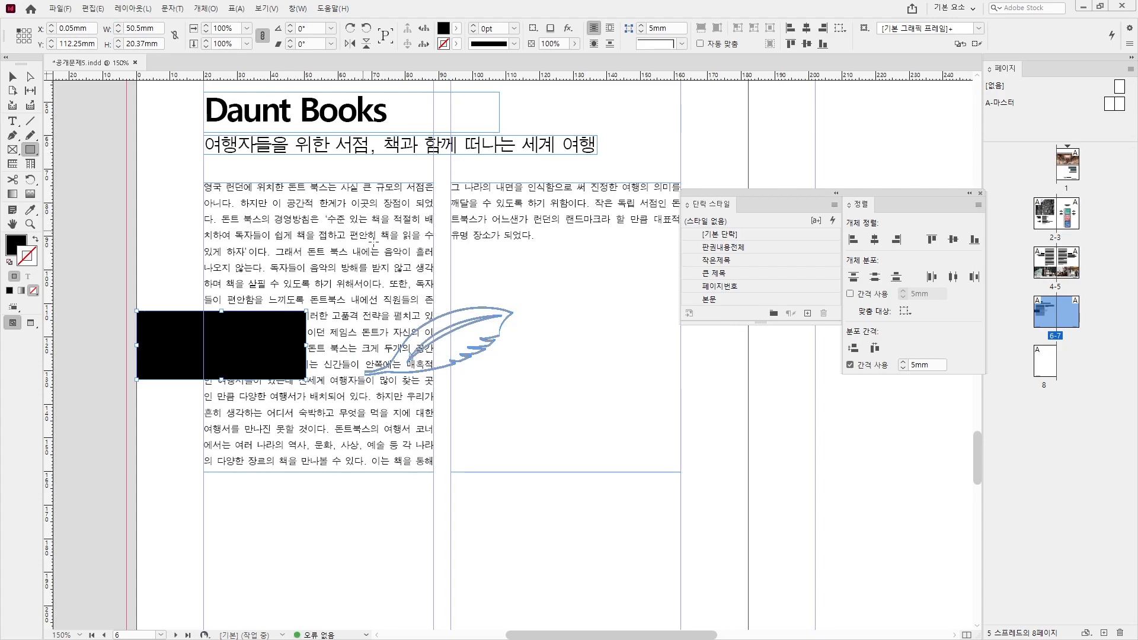
- Duplicate the black box, giving the copy a 104 mm height at Y 0
{"action": "left_click", "coordinate": [15, 77]}
{"action": "left_click_drag", "start_coordinate": [190, 361], "coordinate": [508, 182]}
{"action": "left_click", "coordinate": [137, 43]}
{"action": "type", "text": "104"}
{"action": "key", "text": "Return"}
{"action": "left_click_drag", "start_coordinate": [86, 43], "coordinate": [23, 42]}
{"action": "type", "text": "0"}
{"action": "key", "text": "Return"}
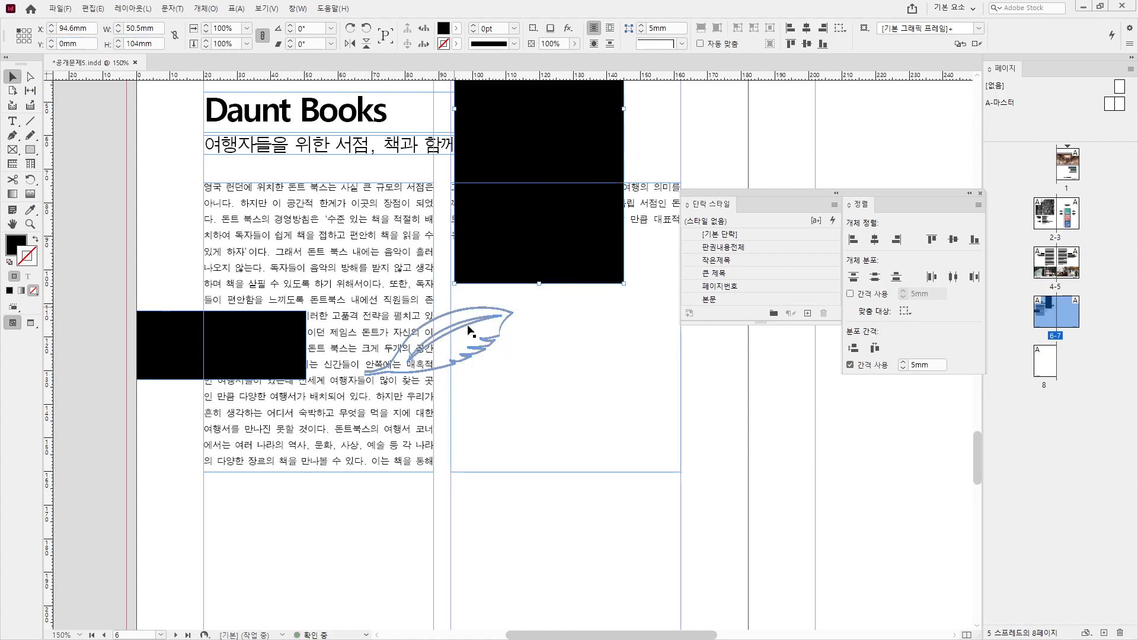
- Enlarge the feather drawing toward the lower left and upper right
{"action": "left_click", "coordinate": [468, 327]}
{"action": "left_click_drag", "start_coordinate": [365, 374], "coordinate": [324, 403]}
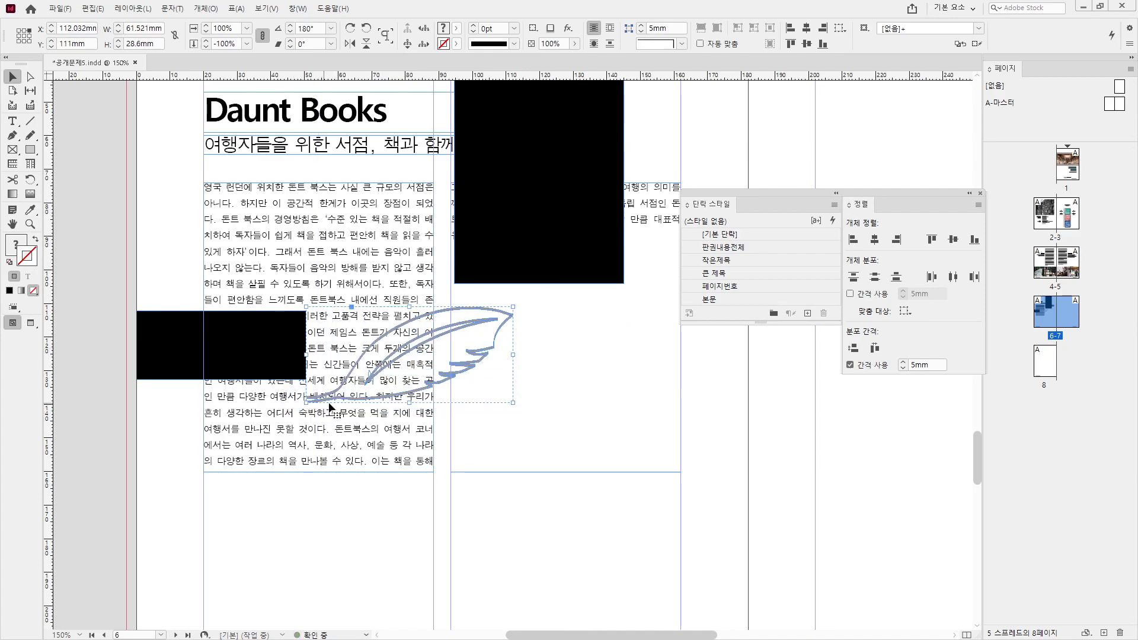
{"action": "left_click_drag", "start_coordinate": [513, 307], "coordinate": [562, 284]}
{"action": "left_click", "coordinate": [534, 324]}
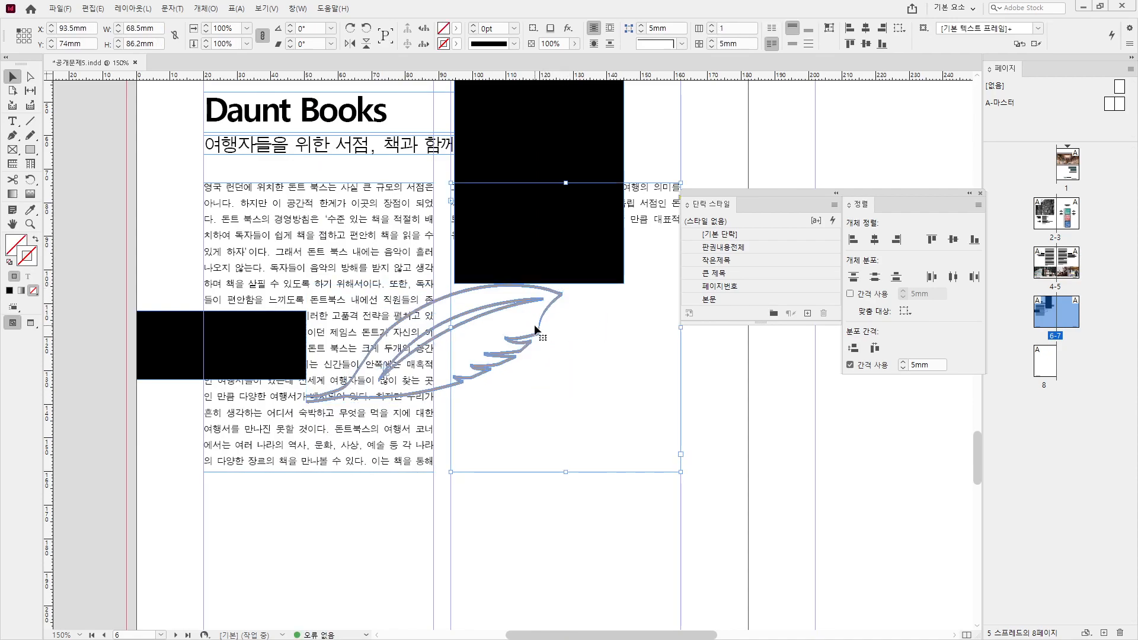
{"action": "left_click", "coordinate": [532, 481]}
{"action": "left_click", "coordinate": [499, 358]}
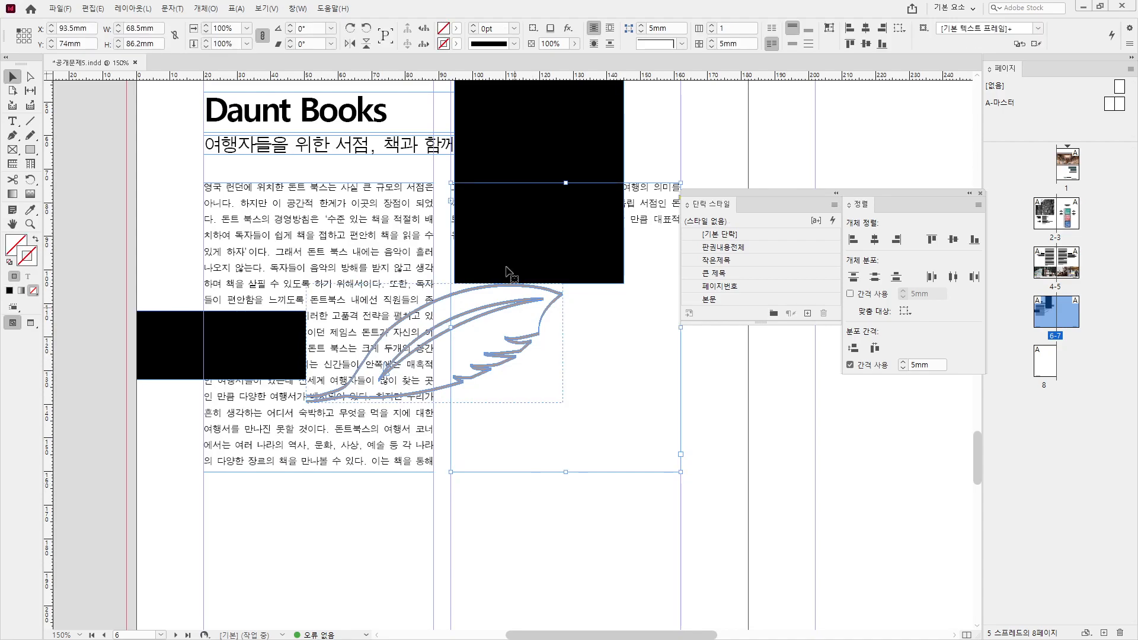
- Set the feather's top position to Y 104 mm
{"action": "left_click", "coordinate": [489, 289]}
{"action": "double_click", "coordinate": [86, 42]}
{"action": "type", "text": "104"}
{"action": "key", "text": "Return"}
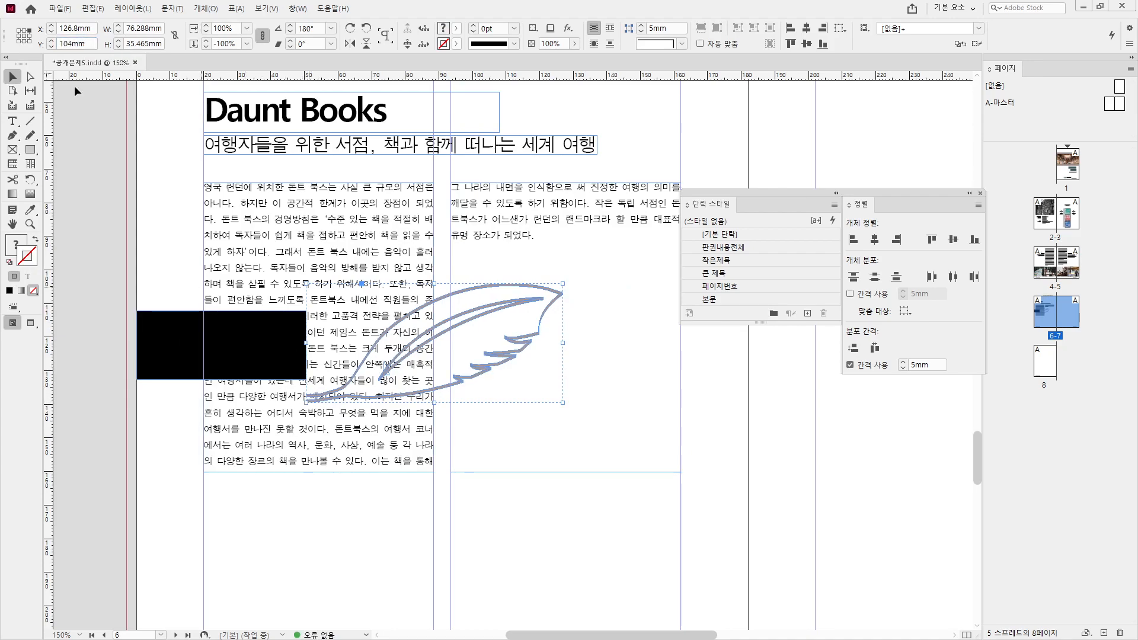
- Set the feather's X to 50.5 mm, then undo to restore the black measuring boxes
{"action": "double_click", "coordinate": [64, 28]}
{"action": "type", "text": "50.5"}
{"action": "key", "text": "Return"}
{"action": "left_click", "coordinate": [171, 340]}
{"action": "left_click", "coordinate": [441, 304]}
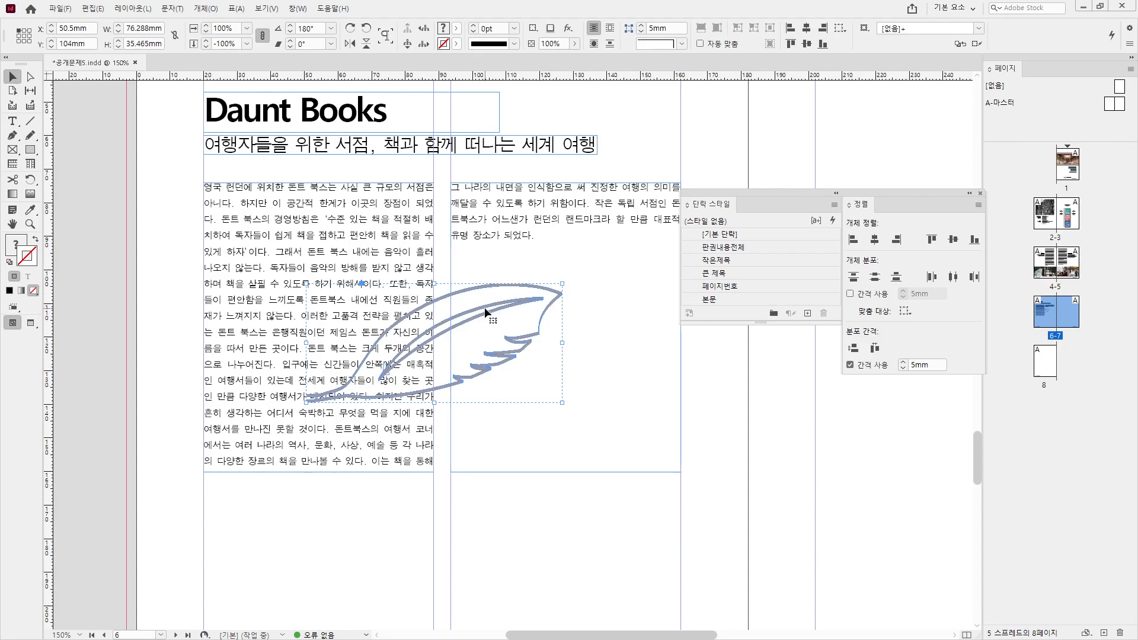
{"action": "key", "text": "ctrl+z"}
{"action": "key", "text": "ctrl+z"}
{"action": "key", "text": "ctrl+z"}
{"action": "key", "text": "ctrl+z"}
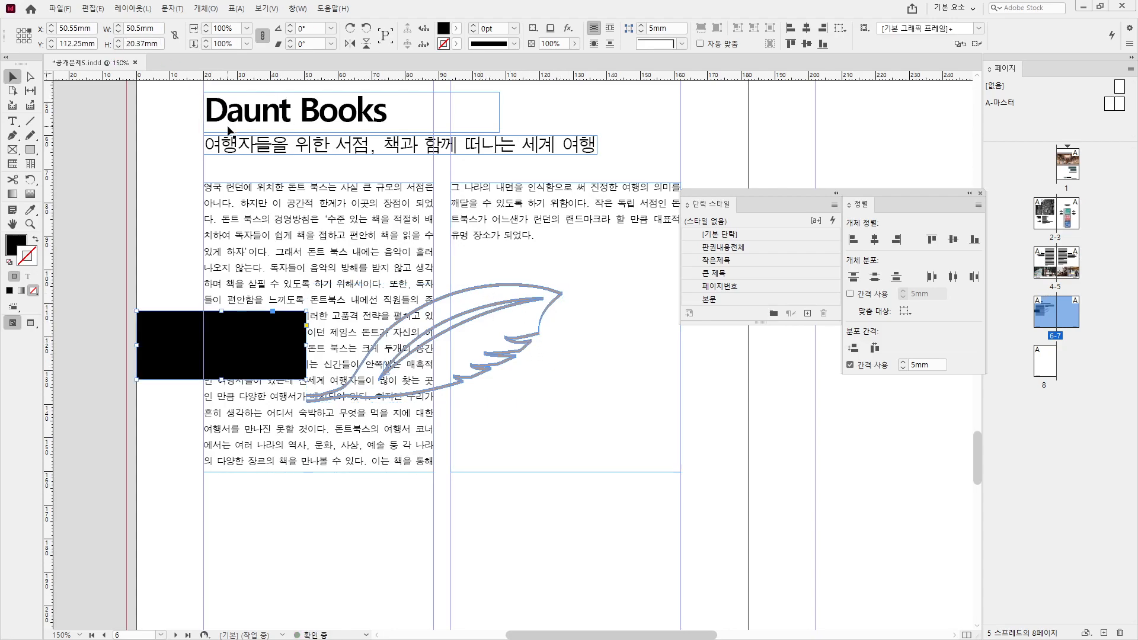
- Resize the feather to 74 mm wide and 34 mm high
{"action": "left_click", "coordinate": [445, 332]}
{"action": "double_click", "coordinate": [138, 29]}
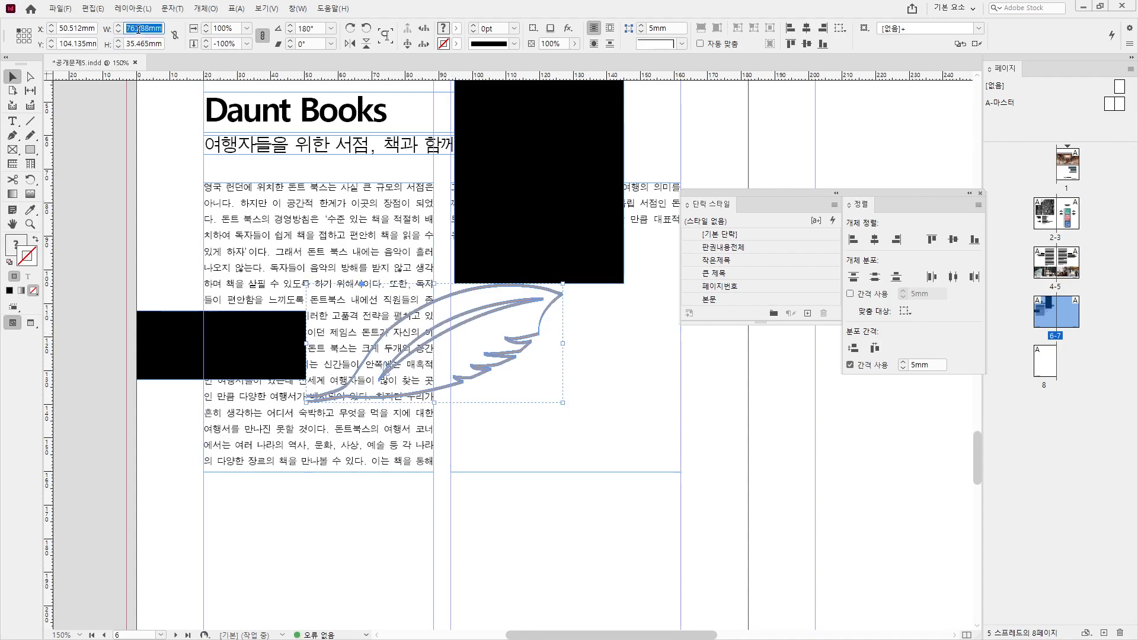
{"action": "type", "text": "74"}
{"action": "key", "text": "Return"}
{"action": "left_click", "coordinate": [142, 43]}
{"action": "double_click", "coordinate": [142, 42]}
{"action": "type", "text": "34"}
{"action": "key", "text": "Return"}
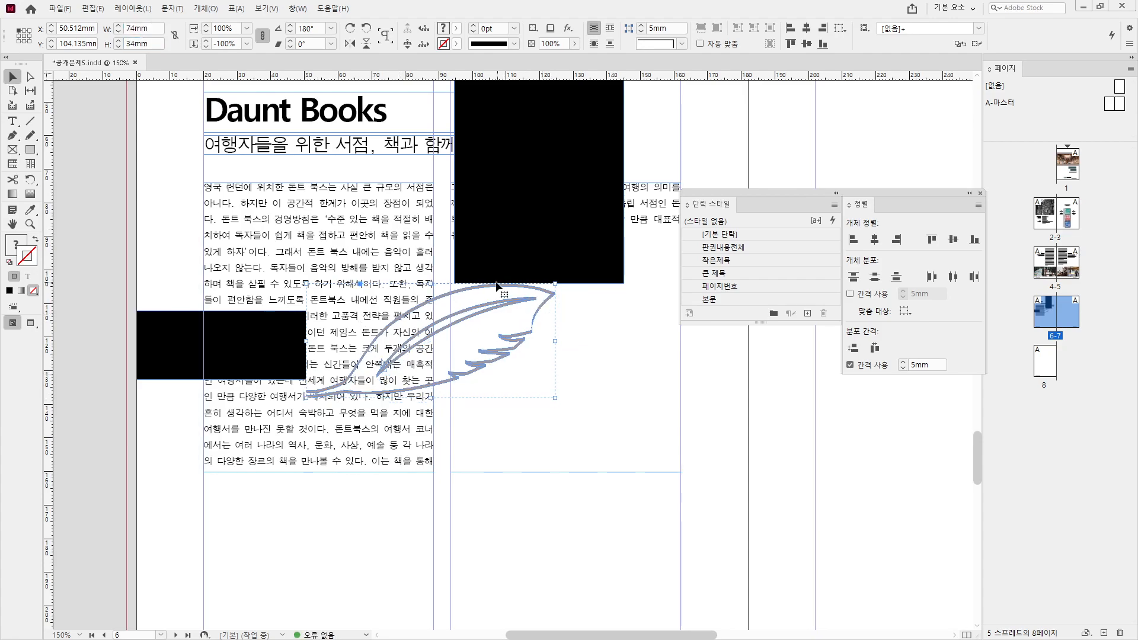
- Position the feather at X 50.5 mm and Y 104 mm
{"action": "double_click", "coordinate": [71, 23]}
{"action": "type", "text": "50.5"}
{"action": "key", "text": "Return"}
{"action": "key", "text": "ctrl+a"}
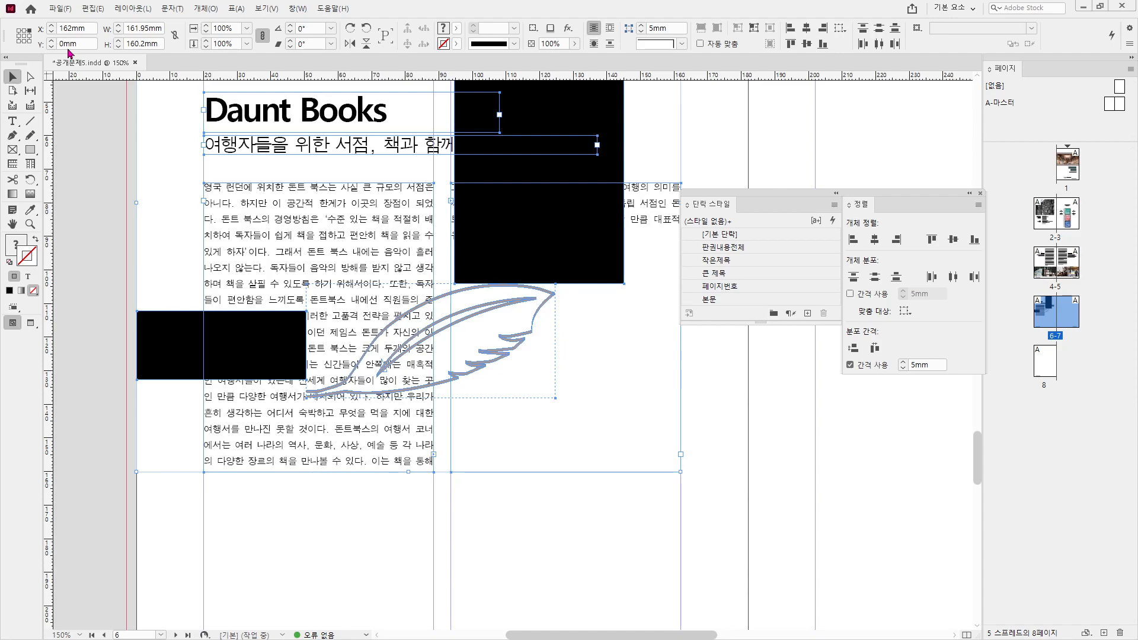
{"action": "left_click", "coordinate": [442, 341]}
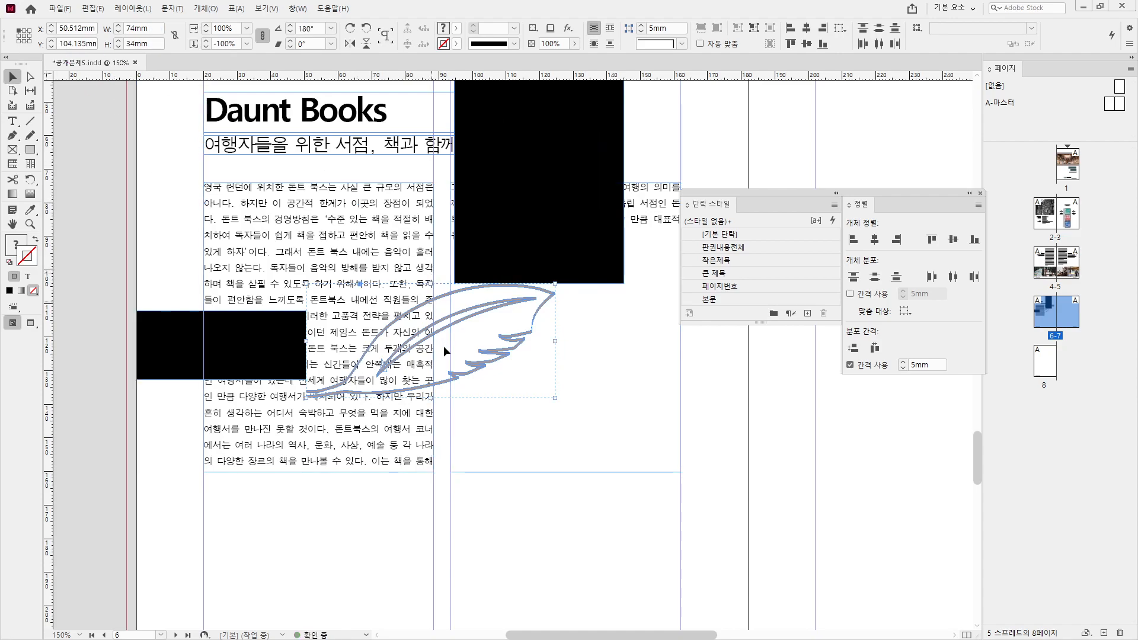
{"action": "double_click", "coordinate": [73, 24]}
{"action": "type", "text": "50"}
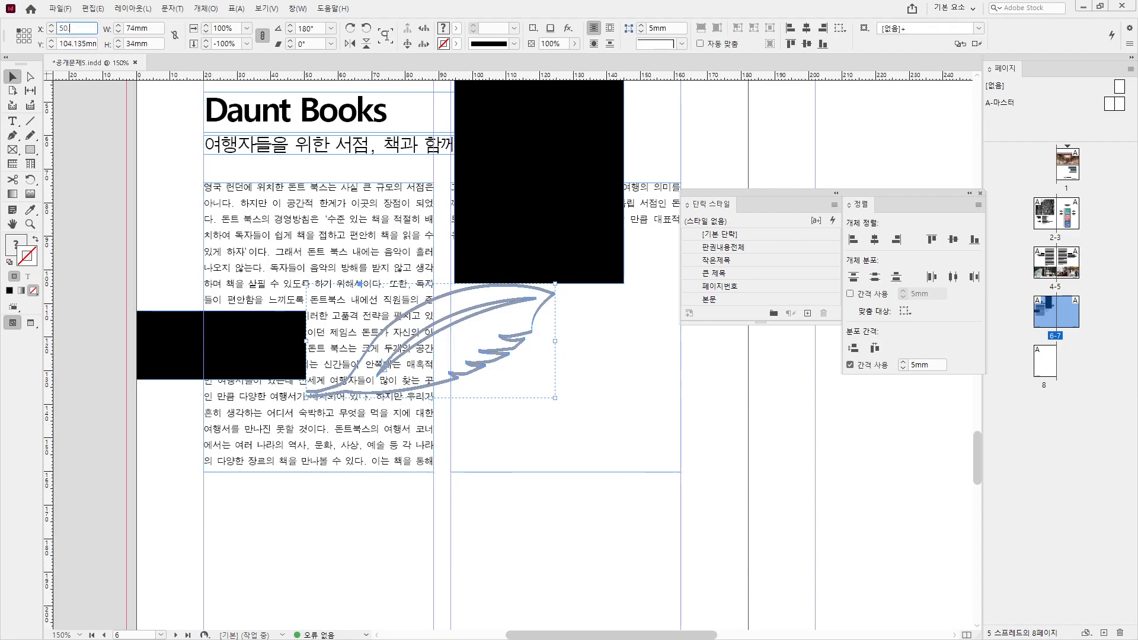
{"action": "type", "text": ".5"}
{"action": "key", "text": "Return"}
{"action": "double_click", "coordinate": [85, 43]}
{"action": "type", "text": "104"}
{"action": "key", "text": "Return"}
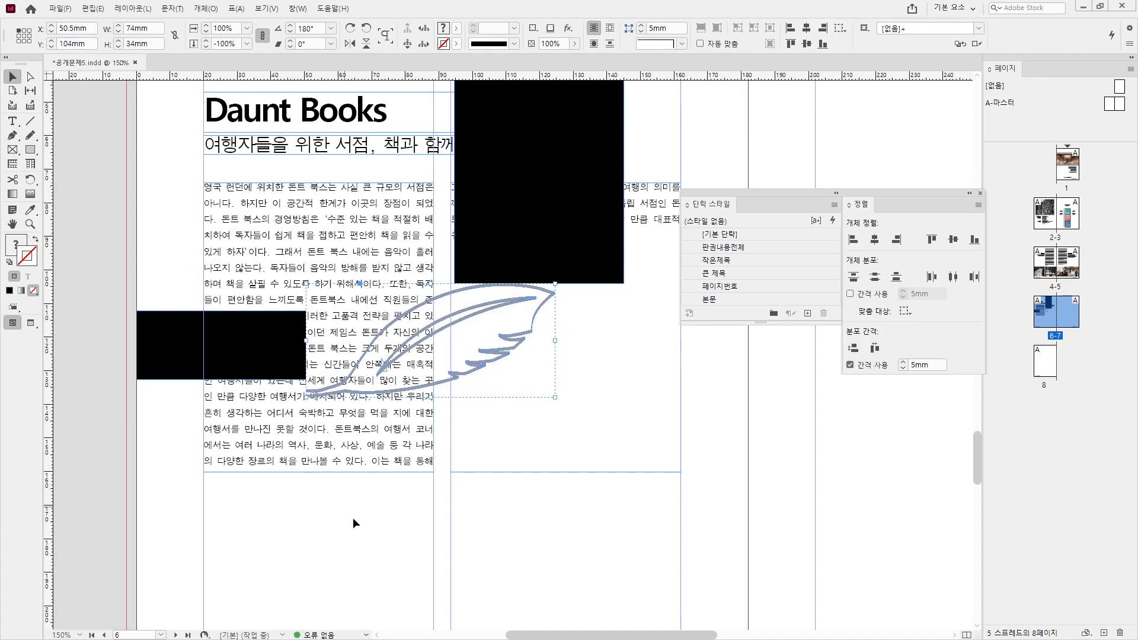
- Delete the left black measuring box and reselect the feather
{"action": "left_click", "coordinate": [348, 510]}
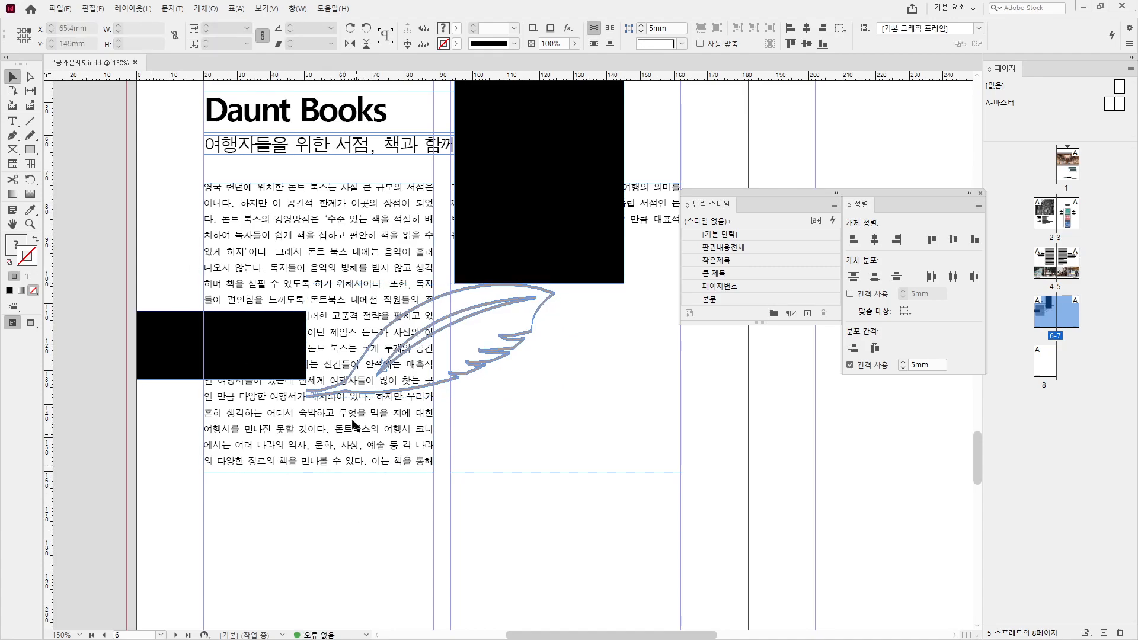
{"action": "left_click", "coordinate": [223, 333]}
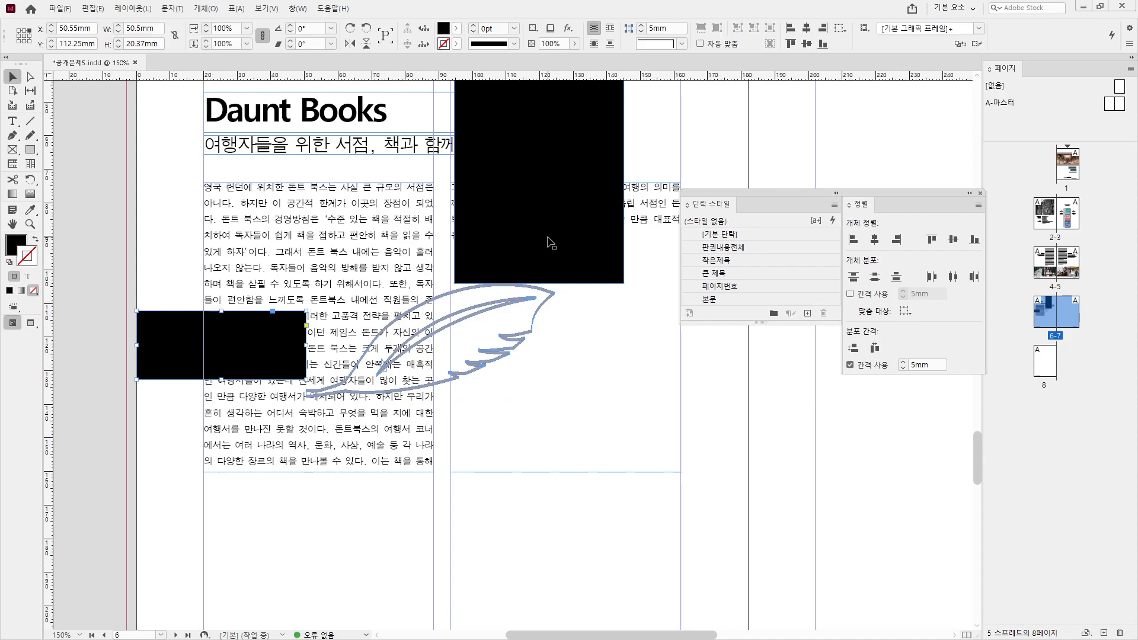
{"action": "key", "text": "Delete"}
{"action": "left_click", "coordinate": [491, 311]}
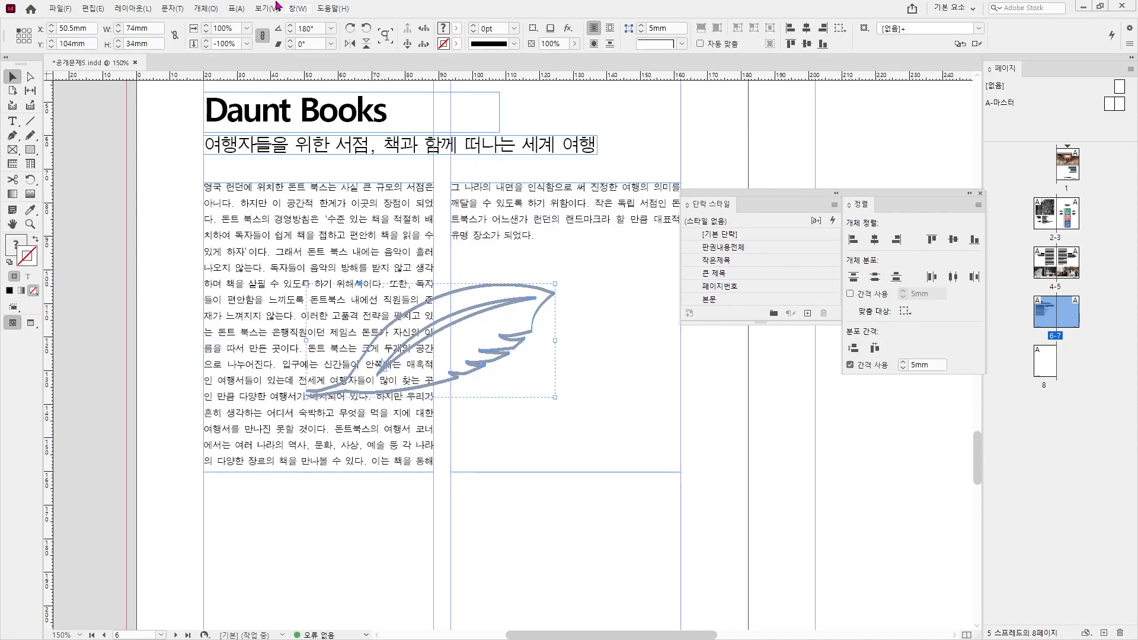
- Apply Wrap around object shape to the feather from Window > Text Wrap
{"action": "left_click", "coordinate": [293, 9]}
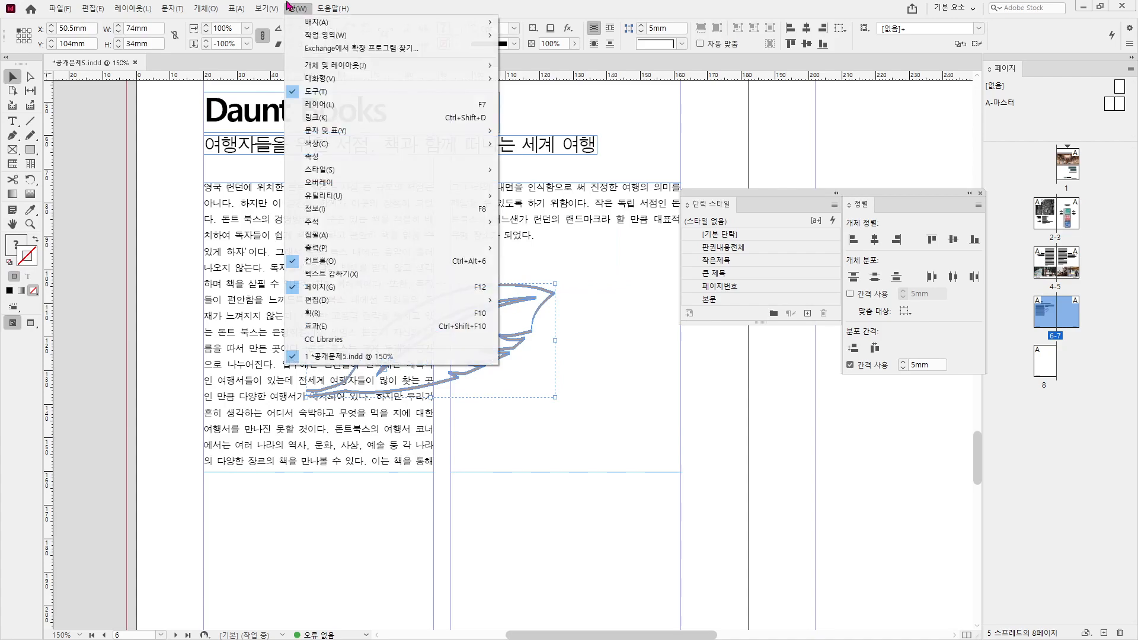
{"action": "left_click", "coordinate": [341, 276]}
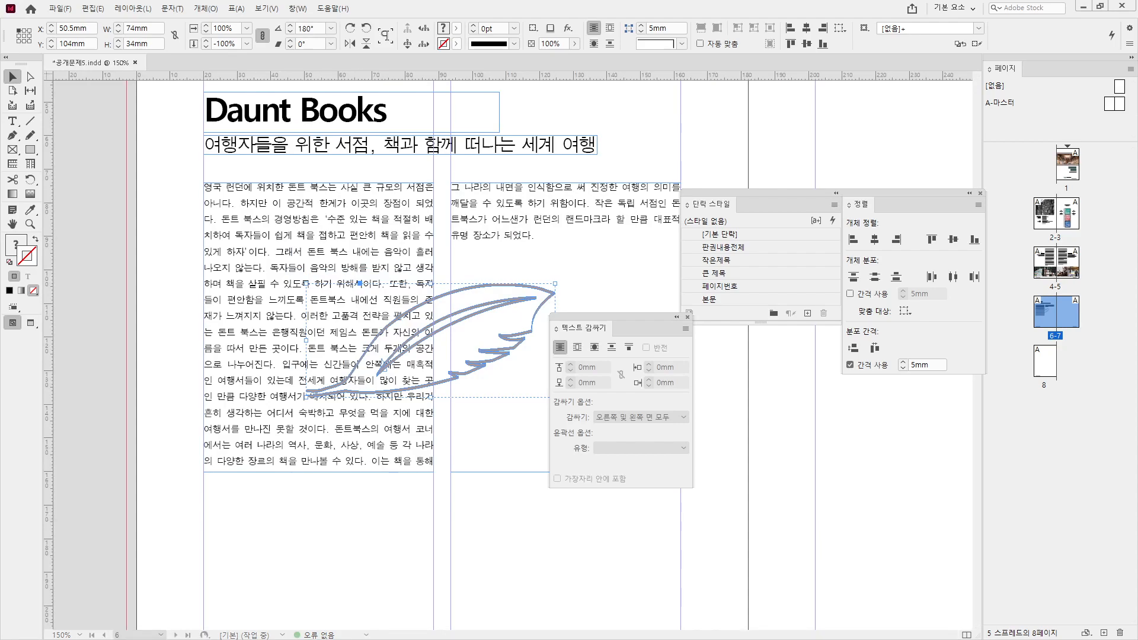
{"action": "left_click", "coordinate": [593, 348]}
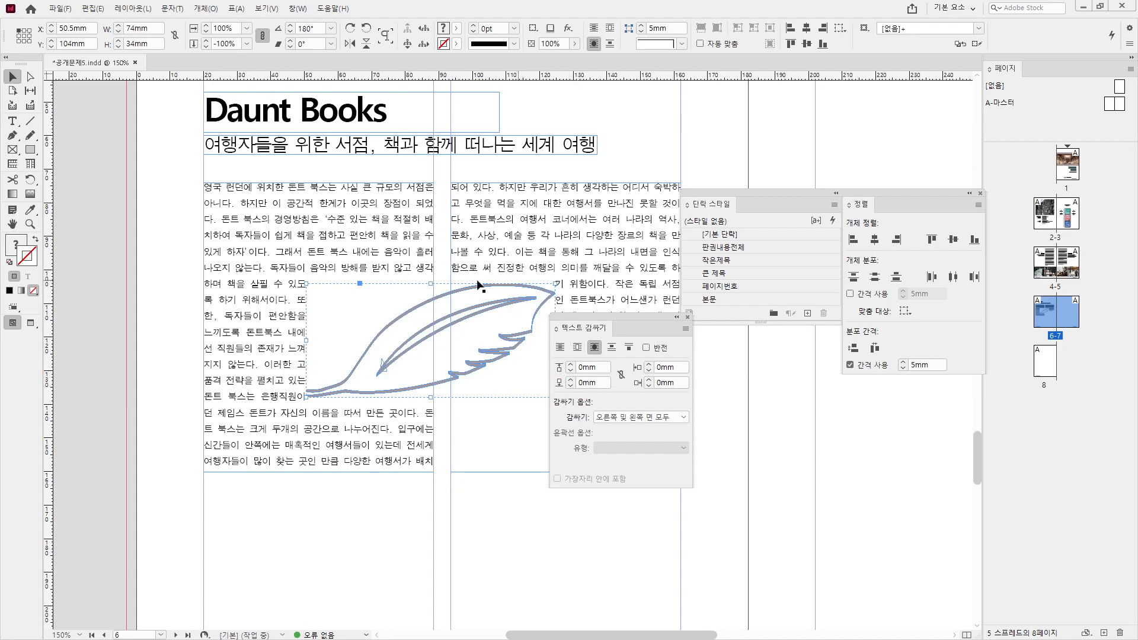
{"action": "mouse_move", "coordinate": [304, 283]}
{"action": "left_mouse_down"}
{"action": "mouse_move", "coordinate": [381, 356]}
{"action": "mouse_move", "coordinate": [553, 391]}
{"action": "left_mouse_up"}
{"action": "mouse_move", "coordinate": [473, 281]}
{"action": "left_mouse_down"}
{"action": "mouse_move", "coordinate": [400, 295]}
{"action": "mouse_move", "coordinate": [343, 361]}
{"action": "mouse_move", "coordinate": [298, 382]}
{"action": "mouse_move", "coordinate": [335, 411]}
{"action": "mouse_move", "coordinate": [453, 403]}
{"action": "mouse_move", "coordinate": [535, 365]}
{"action": "mouse_move", "coordinate": [568, 299]}
{"action": "mouse_move", "coordinate": [472, 280]}
{"action": "mouse_move", "coordinate": [508, 282]}
{"action": "left_mouse_up"}
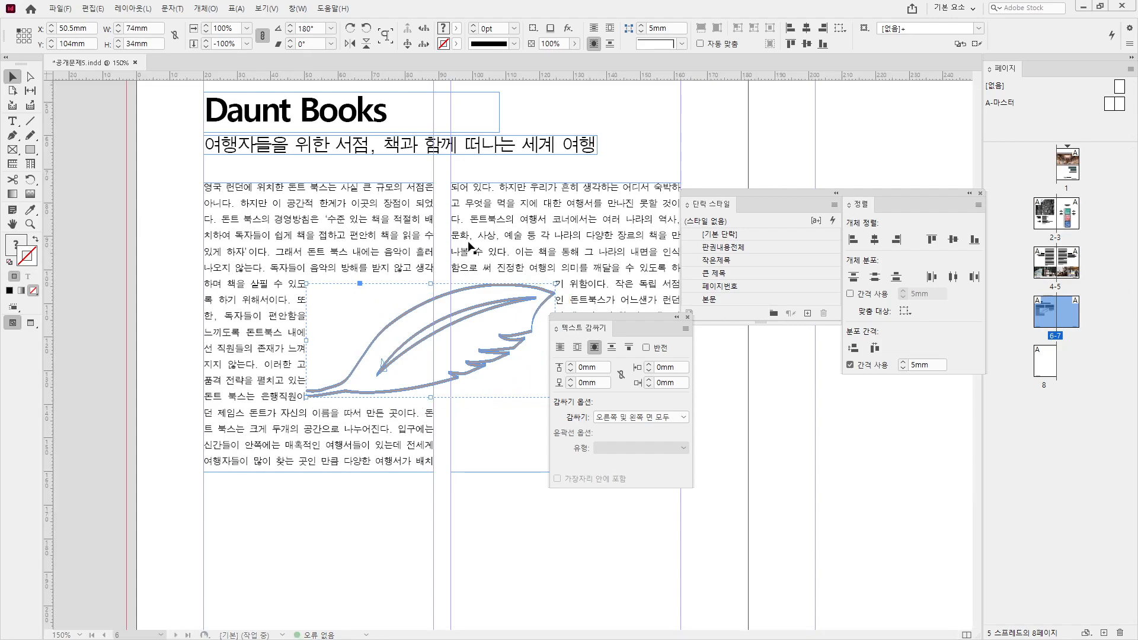
- Trace a closed curved outline path around the feather with the Pen tool
{"action": "left_click", "coordinate": [11, 141]}
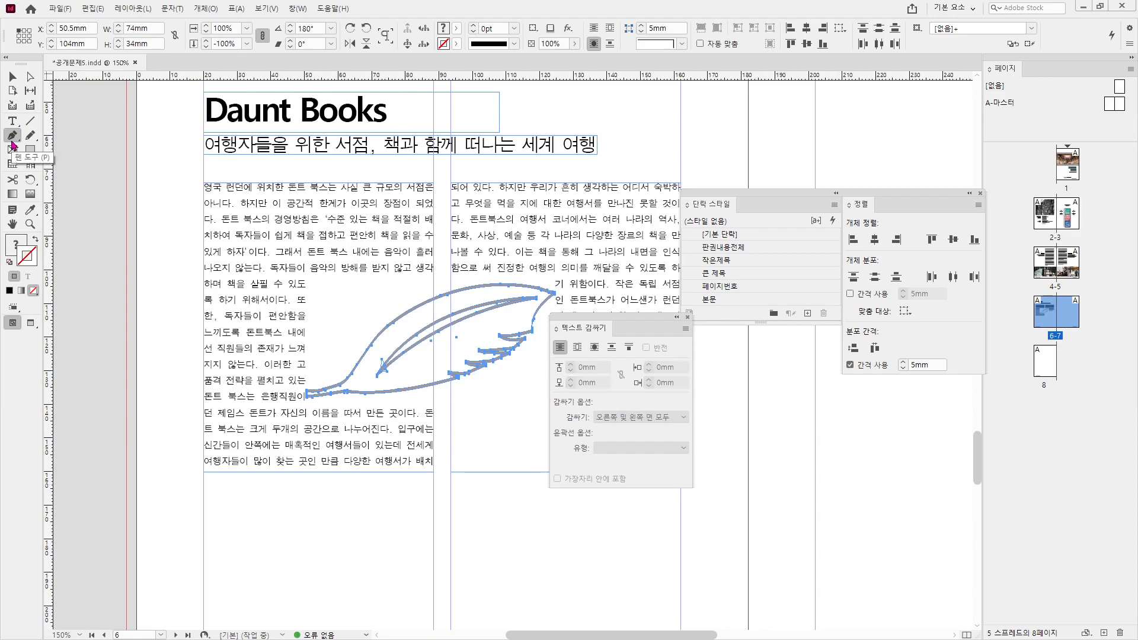
{"action": "left_click", "coordinate": [558, 289]}
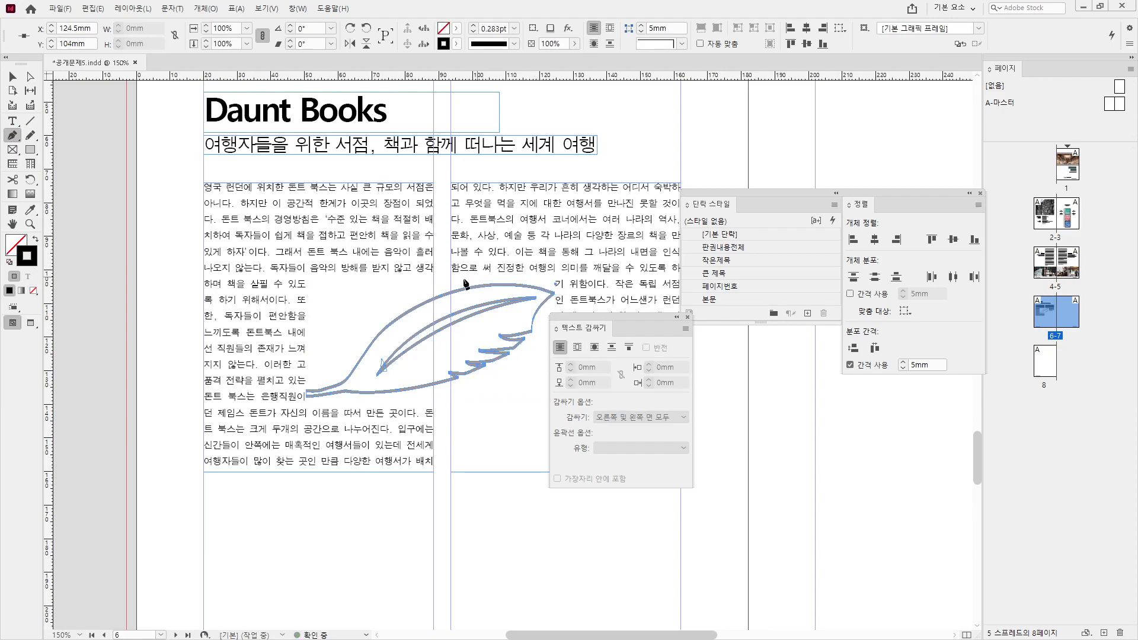
{"action": "left_click_drag", "start_coordinate": [424, 285], "coordinate": [368, 311]}
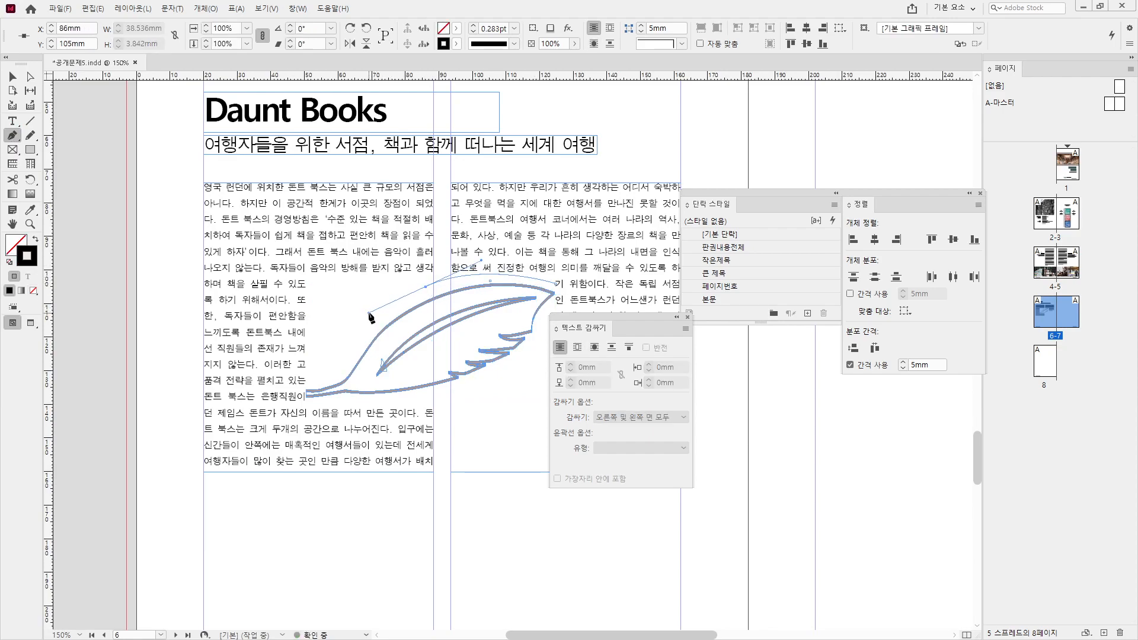
{"action": "left_click", "coordinate": [343, 372]}
{"action": "left_click", "coordinate": [306, 385]}
{"action": "left_click_drag", "start_coordinate": [303, 395], "coordinate": [302, 405]}
{"action": "left_click", "coordinate": [342, 406]}
{"action": "left_click_drag", "start_coordinate": [544, 329], "coordinate": [569, 258]}
{"action": "left_click", "coordinate": [557, 287]}
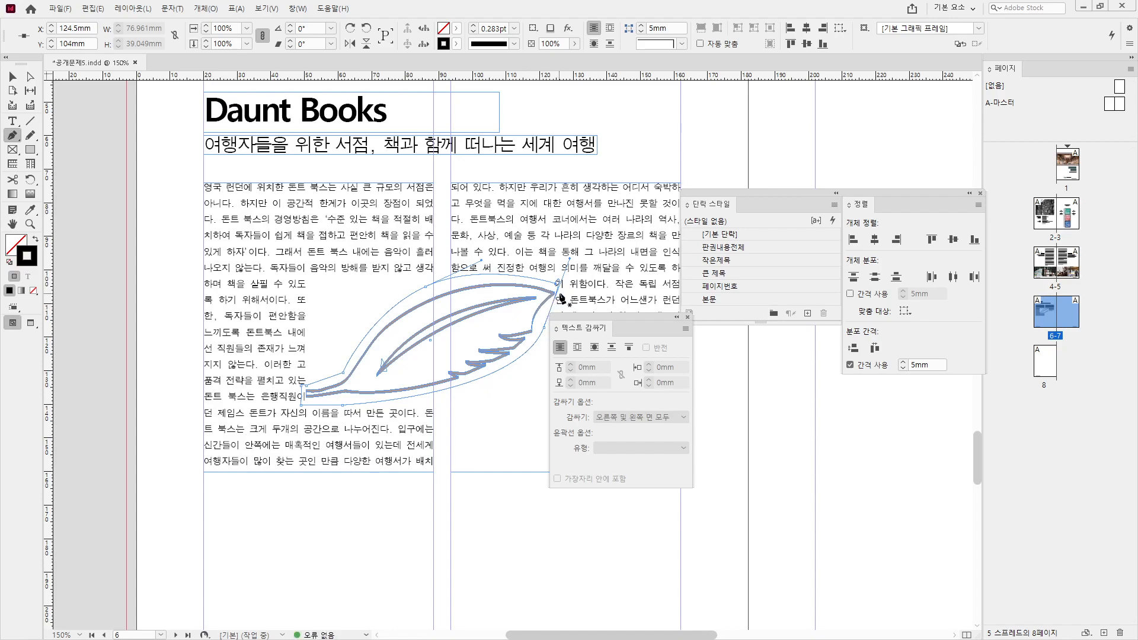
- Reshape the outline's closing curve near the top and set its stroke to None
{"action": "scroll", "coordinate": [560, 296], "scroll_direction": "up", "scroll_amount": 3}
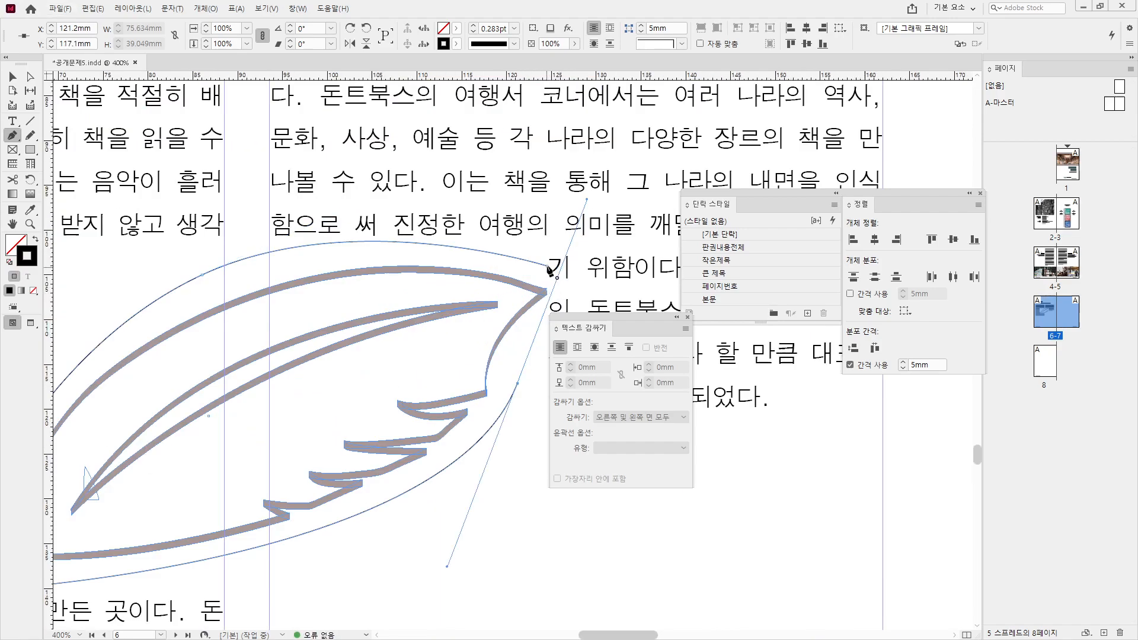
{"action": "left_click", "coordinate": [518, 384]}
{"action": "left_click_drag", "start_coordinate": [547, 266], "coordinate": [579, 290]}
{"action": "scroll", "coordinate": [445, 275], "scroll_direction": "down", "scroll_amount": 1}
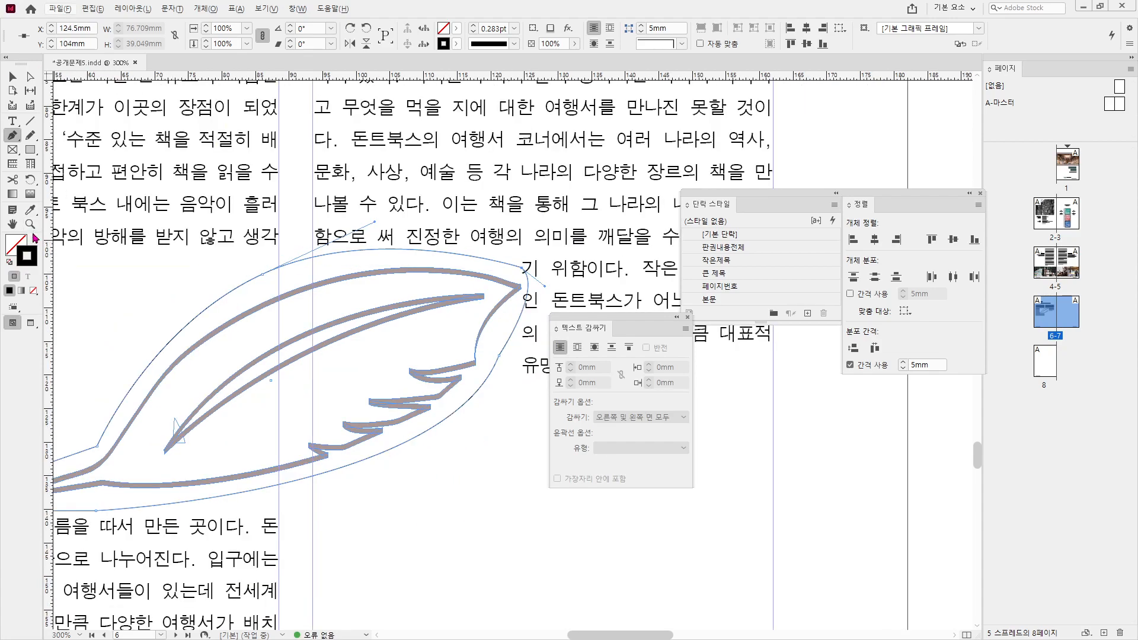
{"action": "left_click", "coordinate": [34, 291]}
{"action": "left_click", "coordinate": [12, 77]}
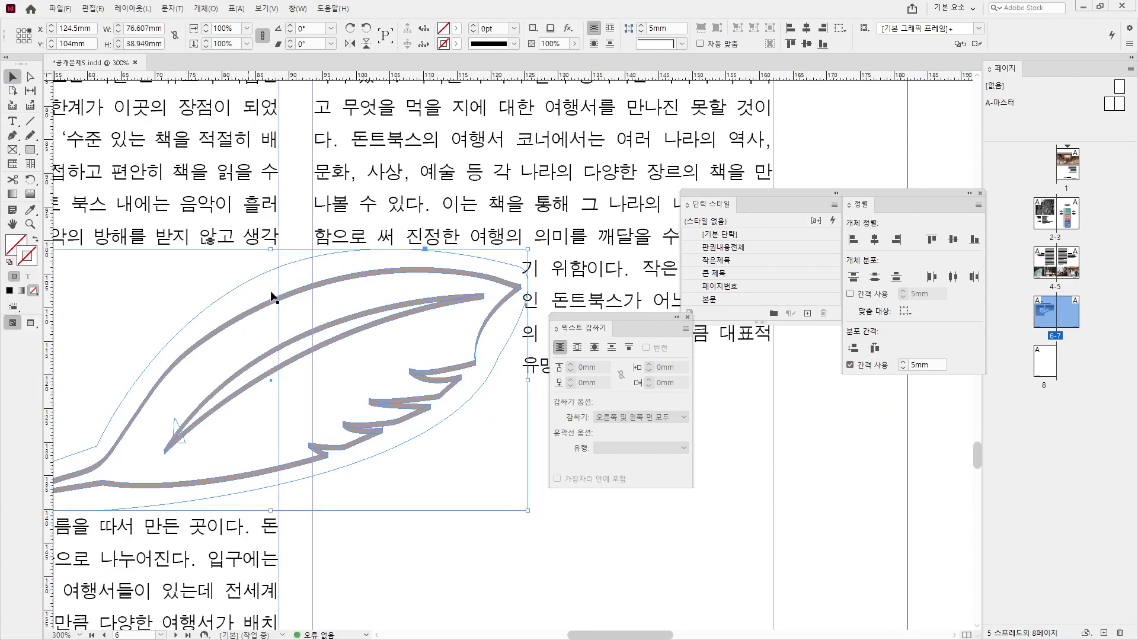
- Delete the flipped feather copy and select the empty curved shape
{"action": "left_click", "coordinate": [298, 336]}
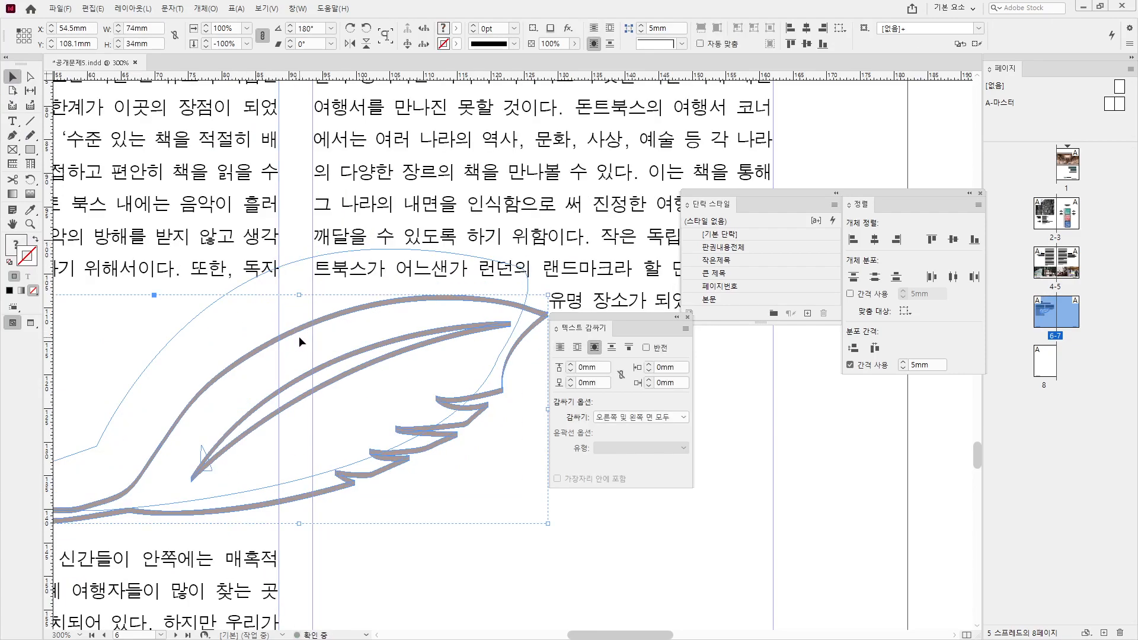
{"action": "key", "text": "Delete"}
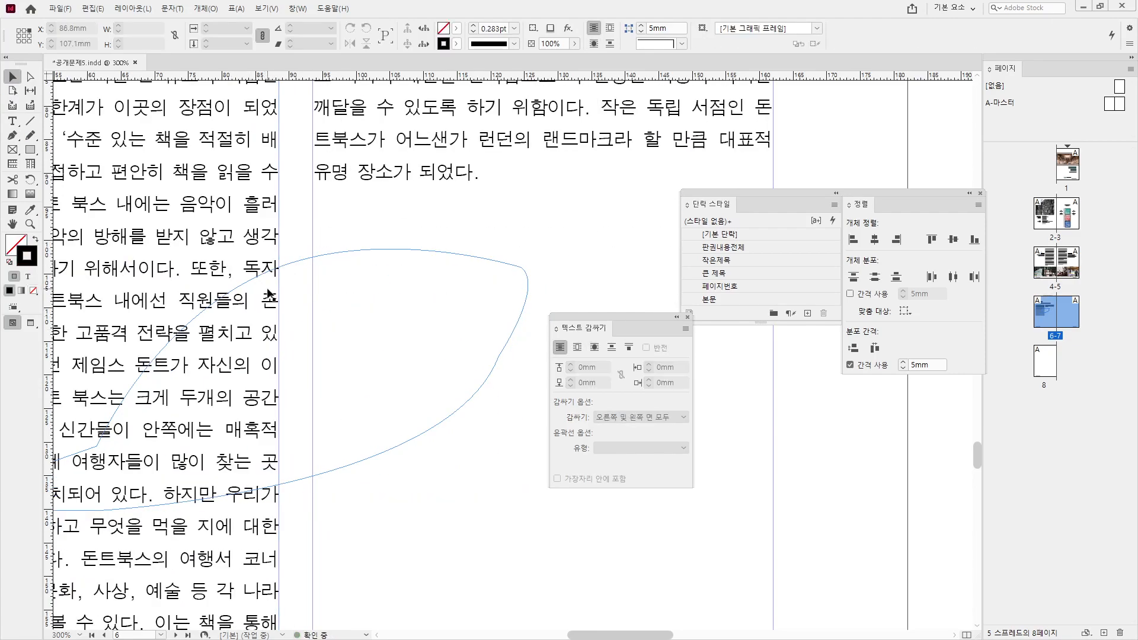
{"action": "left_click", "coordinate": [382, 246]}
{"action": "scroll", "coordinate": [382, 247], "scroll_direction": "down", "scroll_amount": 1}
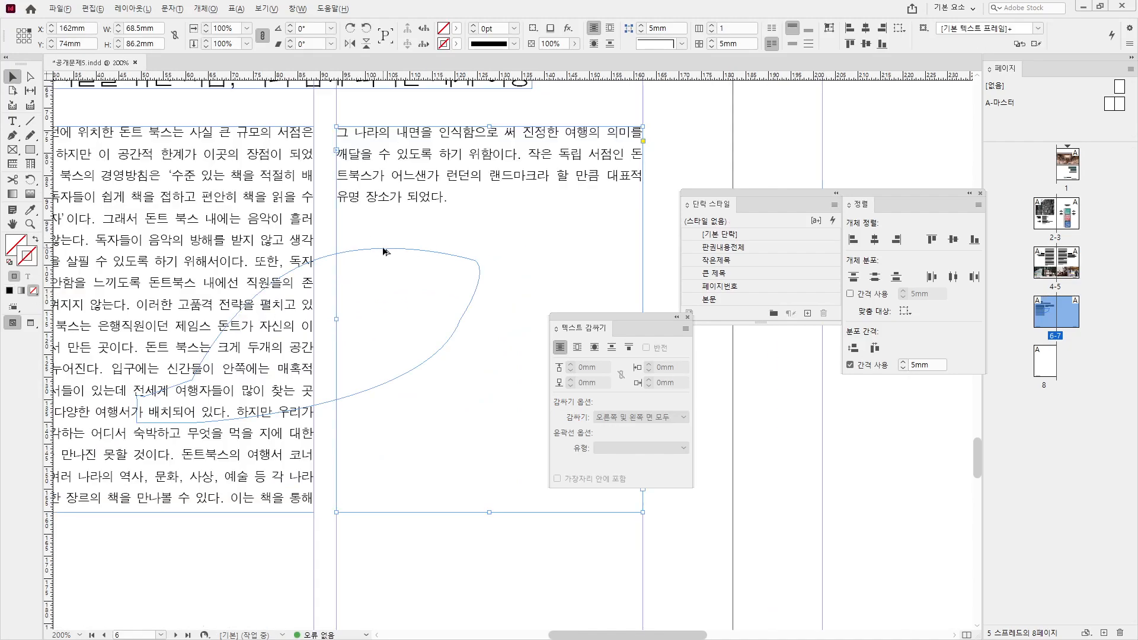
{"action": "left_click", "coordinate": [322, 259]}
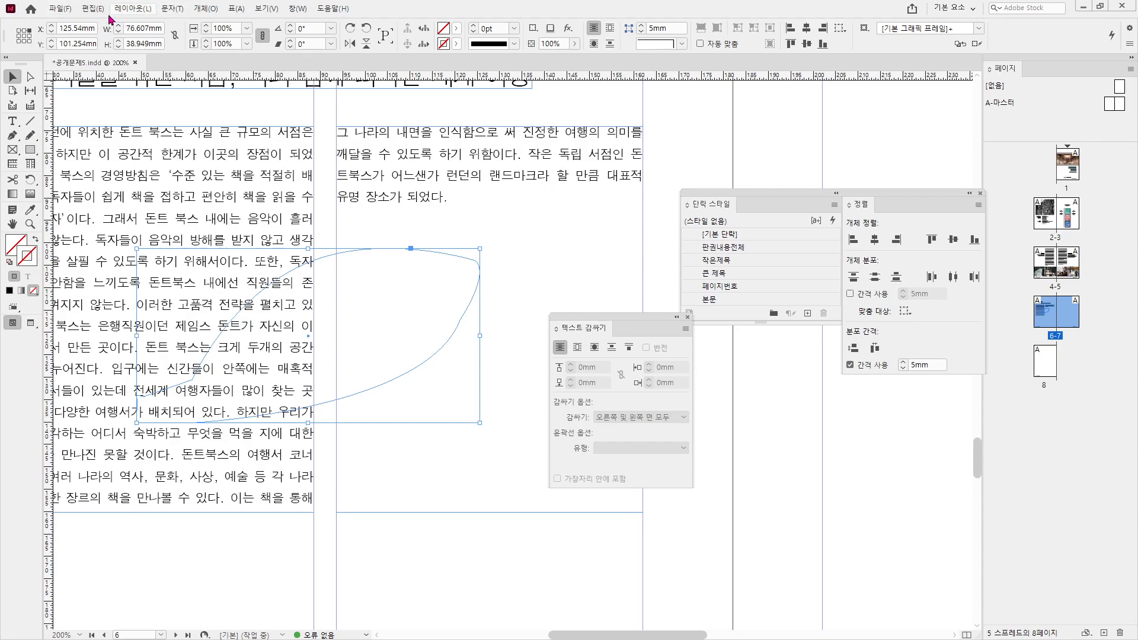
- Paste the feather into the curved shape and set text wrap to the object's shape
{"action": "left_click", "coordinate": [92, 11]}
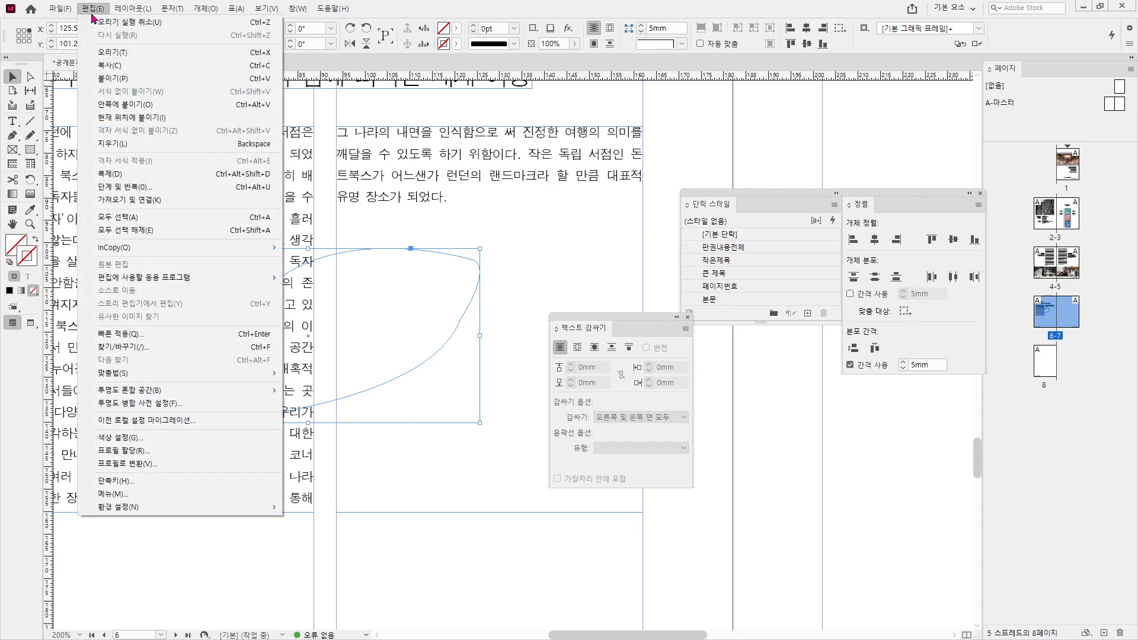
{"action": "left_click", "coordinate": [111, 107]}
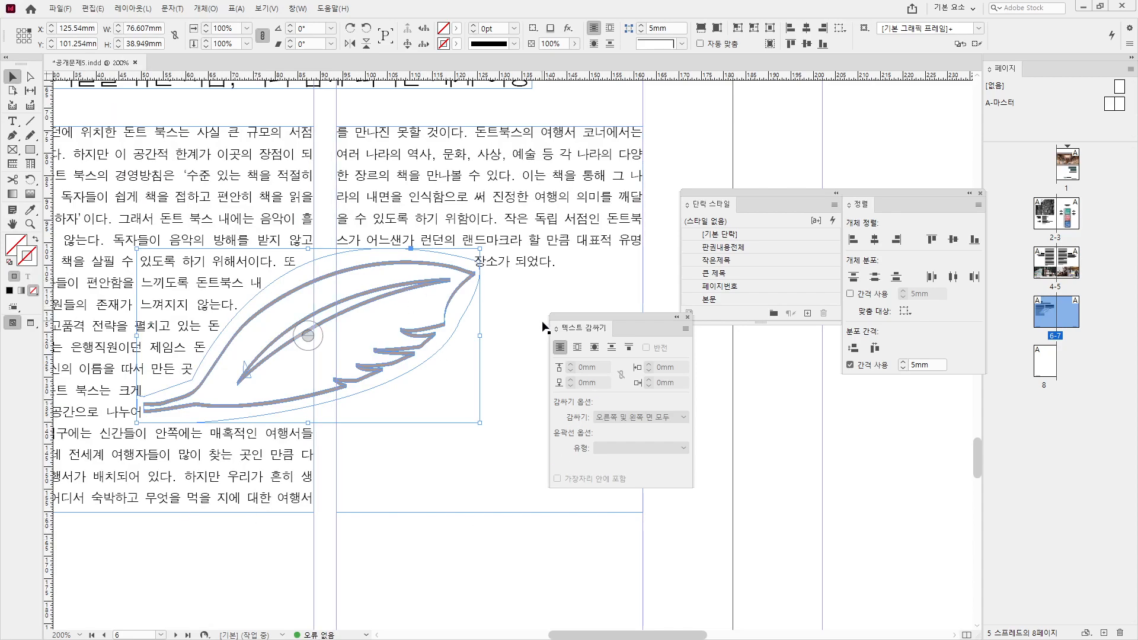
{"action": "left_click", "coordinate": [578, 349]}
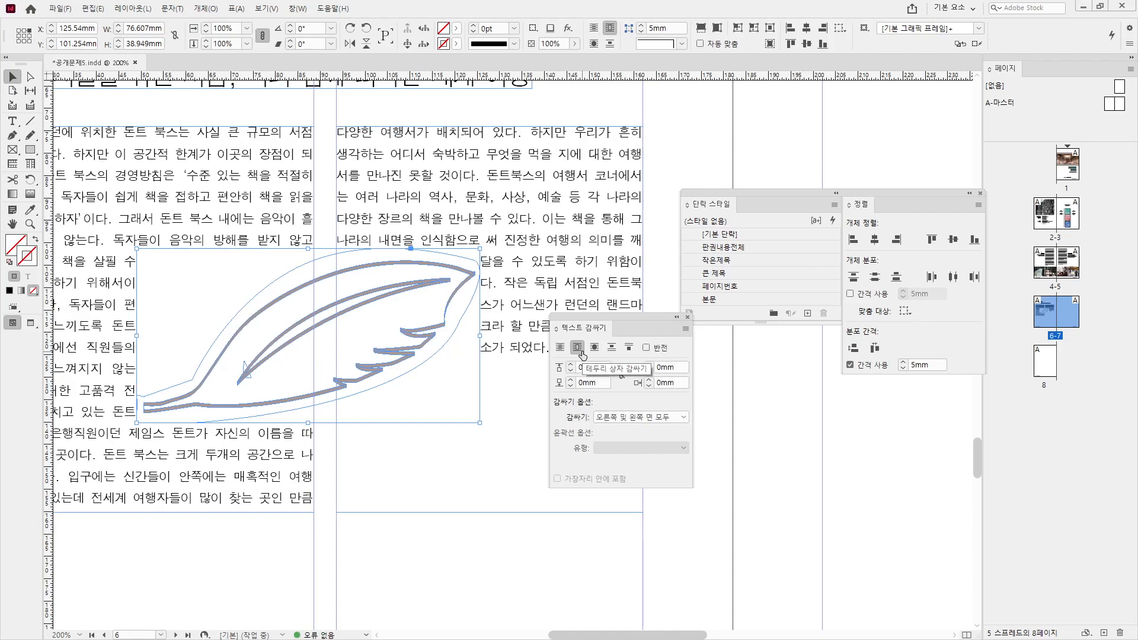
{"action": "left_click", "coordinate": [593, 349]}
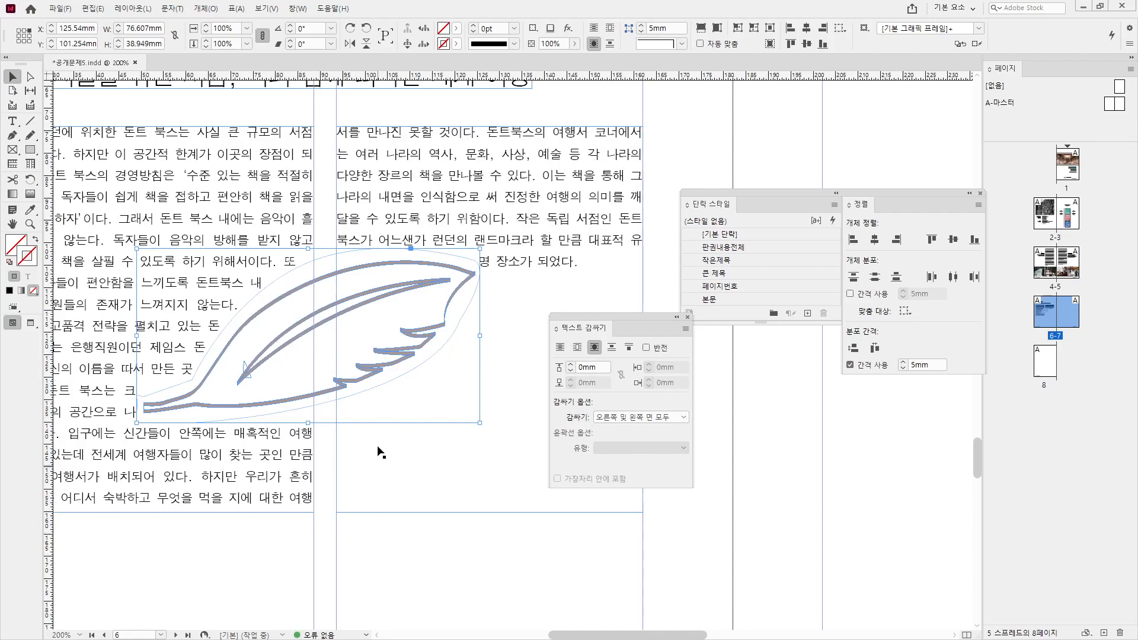
- Reshape the text-wrap outline's anchor and curve at the feather's tip
{"action": "key", "text": "a"}
{"action": "left_click", "coordinate": [478, 266]}
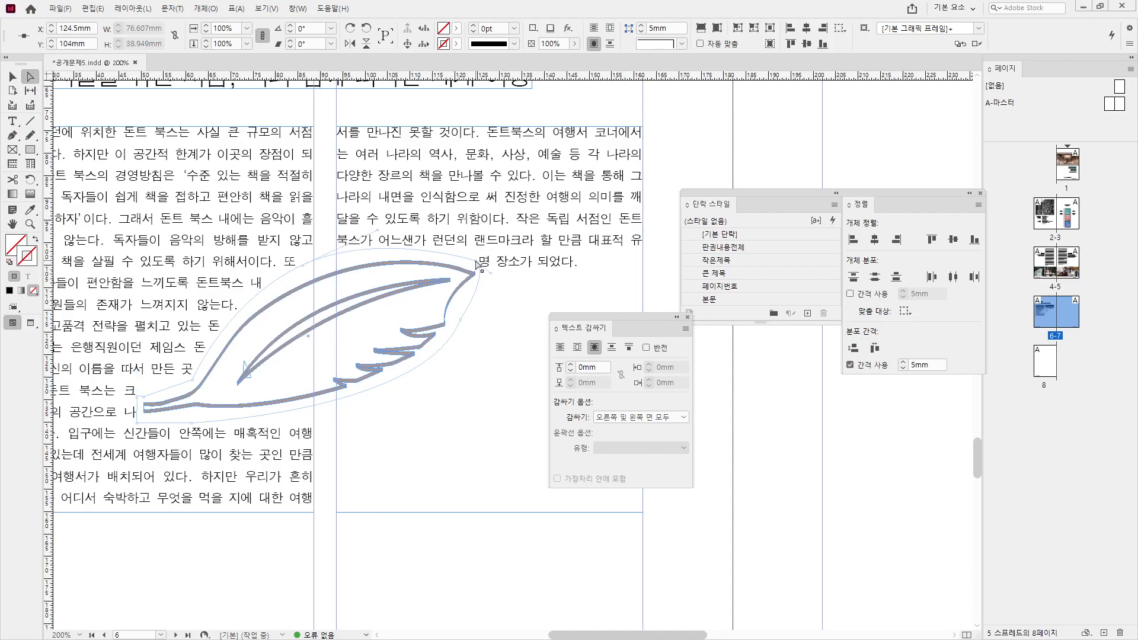
{"action": "left_click_drag", "start_coordinate": [476, 262], "coordinate": [483, 276]}
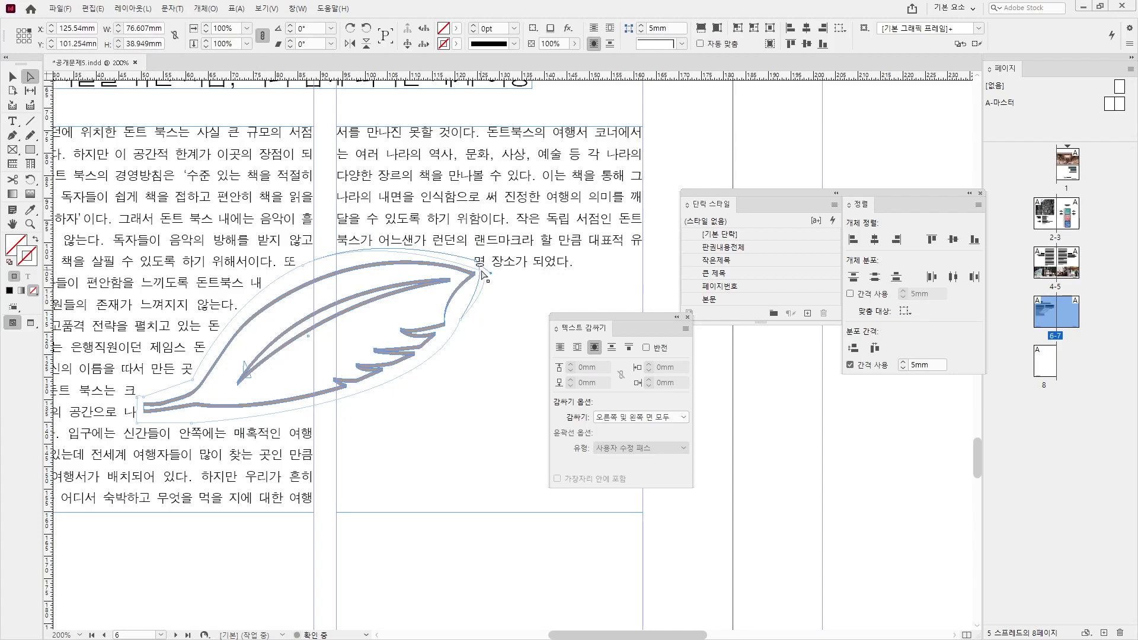
{"action": "scroll", "coordinate": [484, 276], "scroll_direction": "up", "scroll_amount": 4}
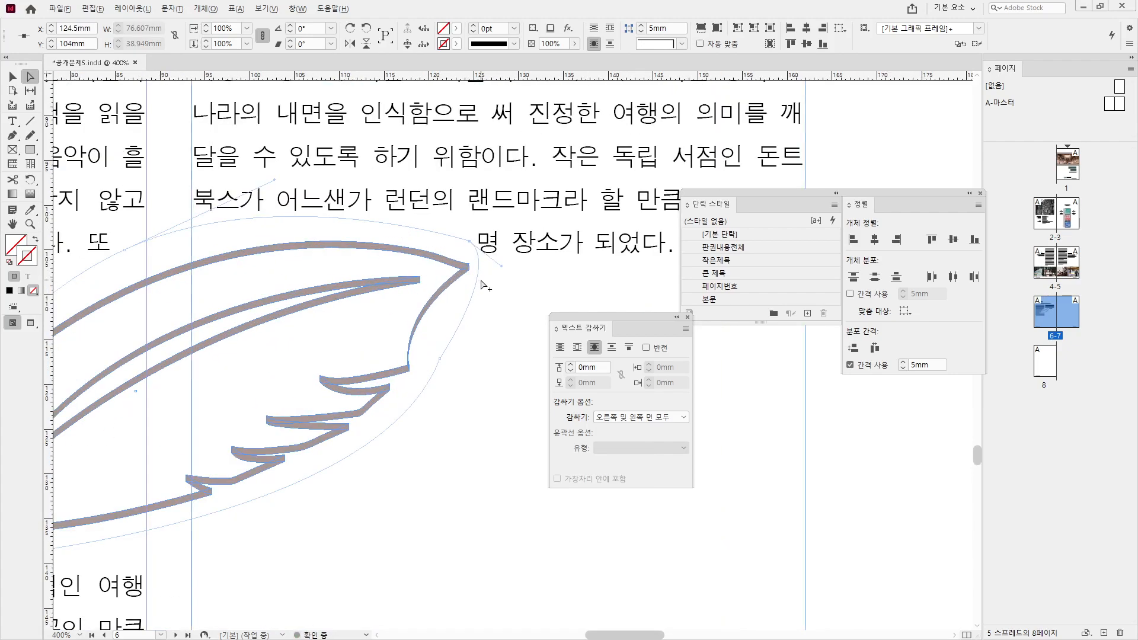
{"action": "left_click", "coordinate": [472, 298]}
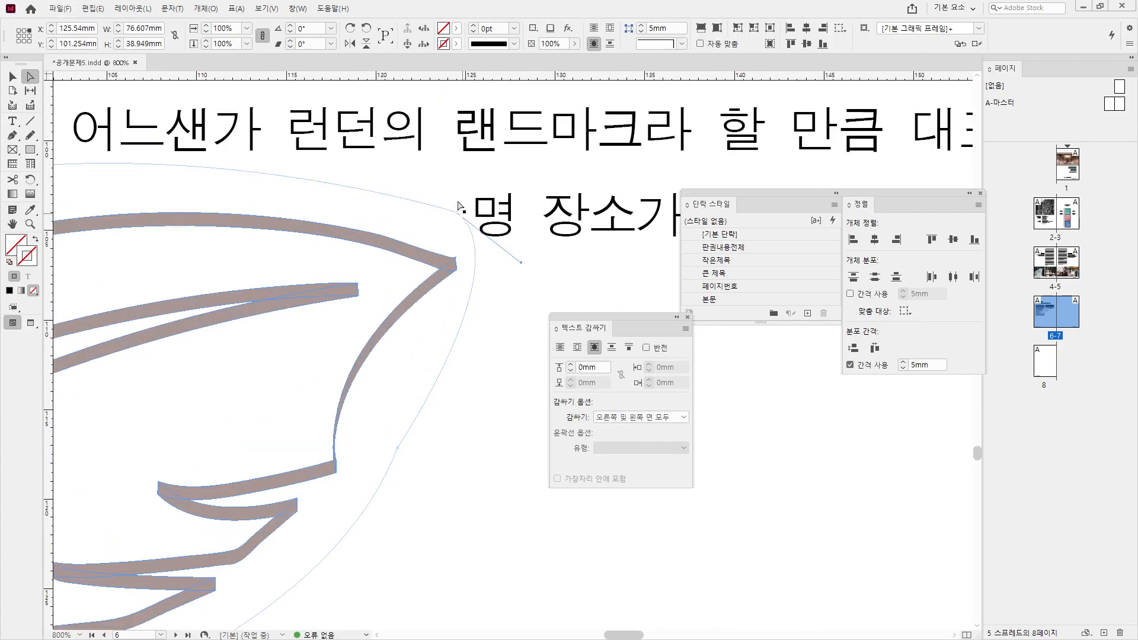
{"action": "left_click_drag", "start_coordinate": [523, 267], "coordinate": [547, 237]}
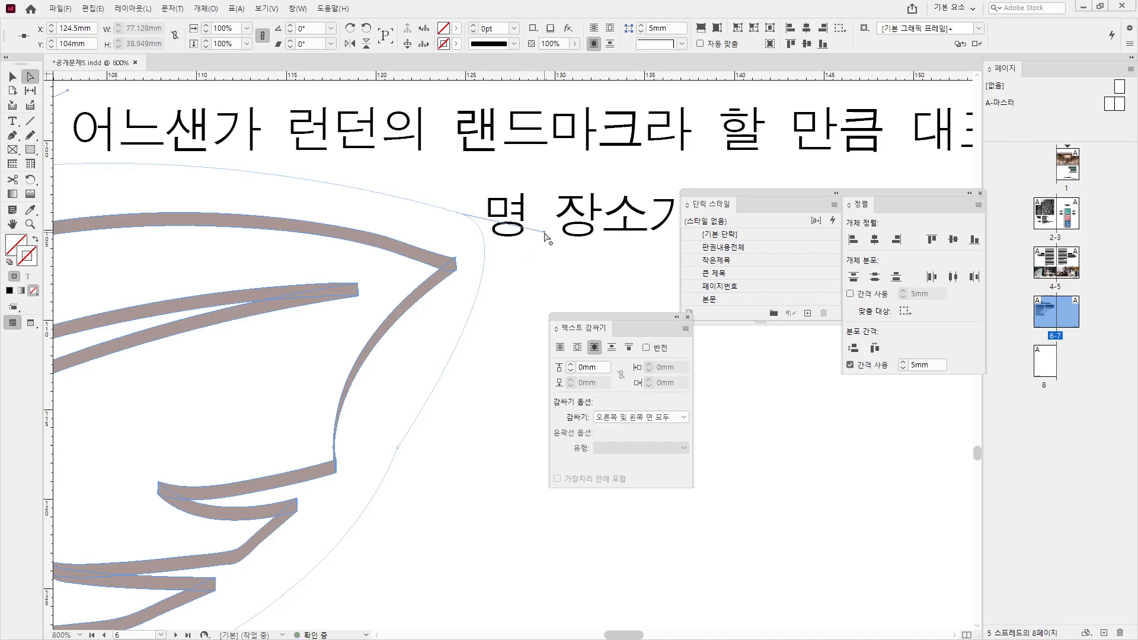
{"action": "scroll", "coordinate": [507, 274], "scroll_direction": "down", "scroll_amount": 4}
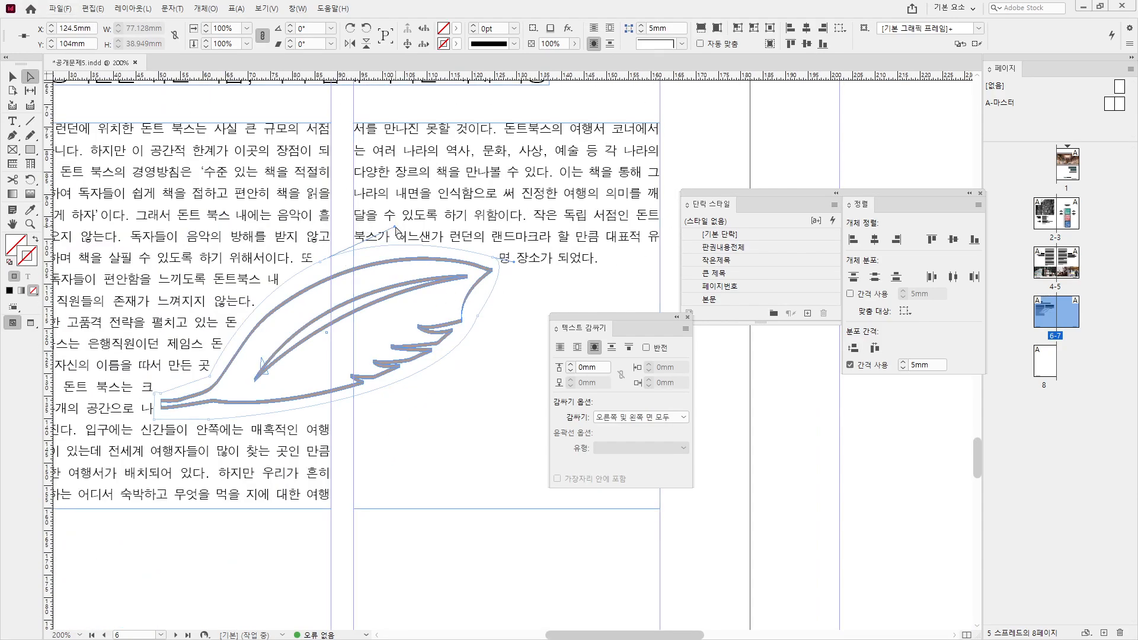
- Adjust the wrap curve on the feather's left side and zoom out
{"action": "left_click", "coordinate": [321, 263]}
{"action": "left_click_drag", "start_coordinate": [321, 268], "coordinate": [322, 270]}
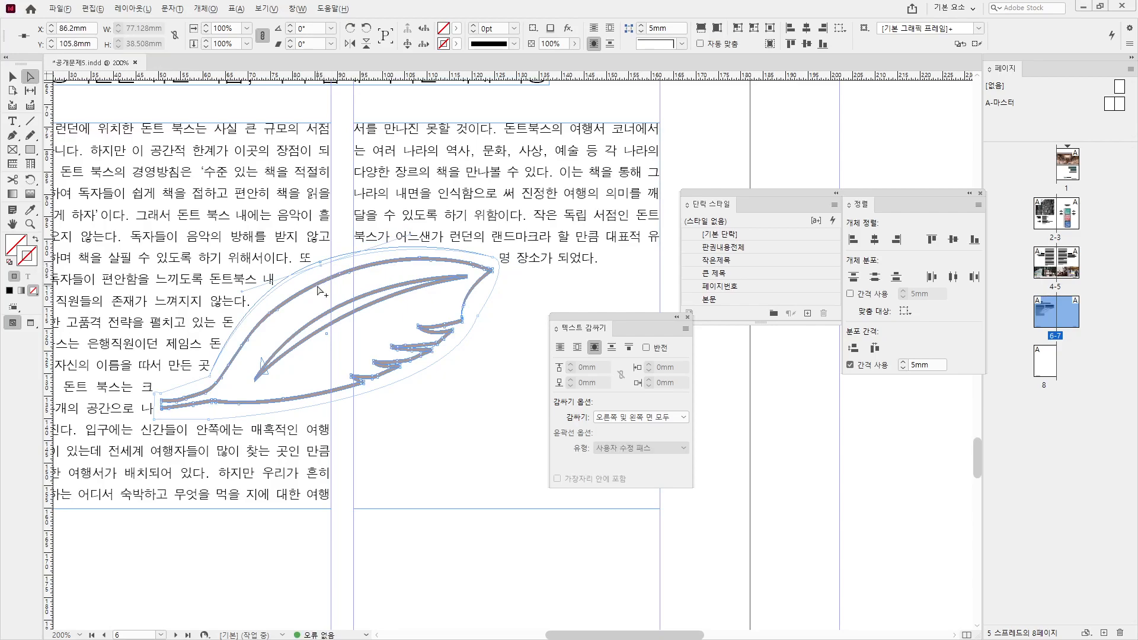
{"action": "key", "text": "ctrl+minus"}
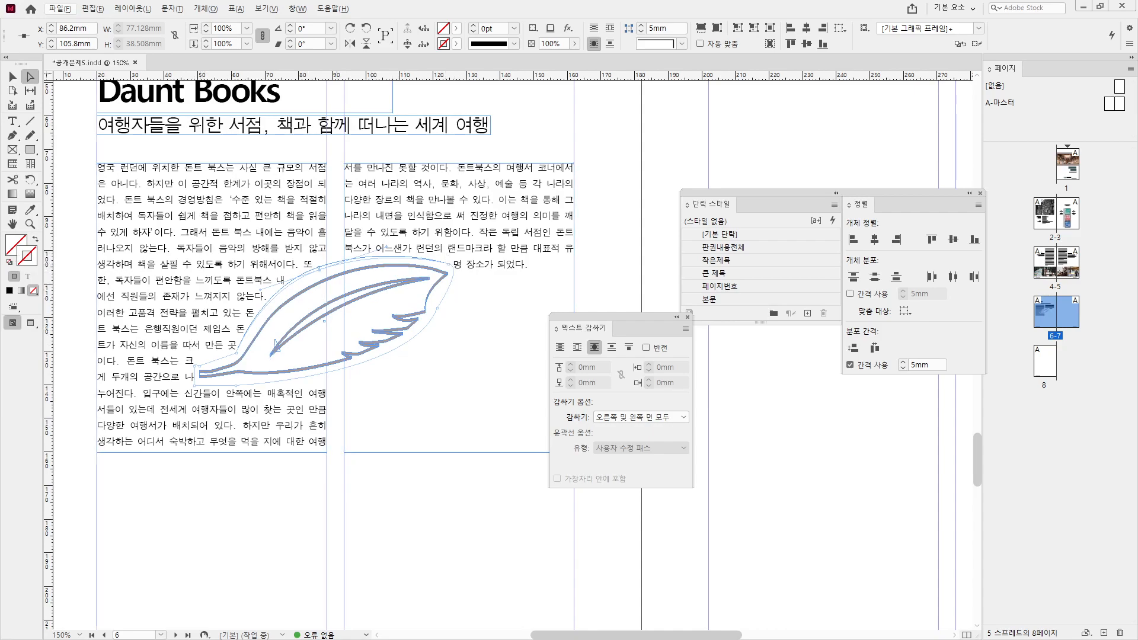
- Select the whole body story and raise its leading to 18pt
{"action": "left_click", "coordinate": [12, 121]}
{"action": "left_click", "coordinate": [126, 196]}
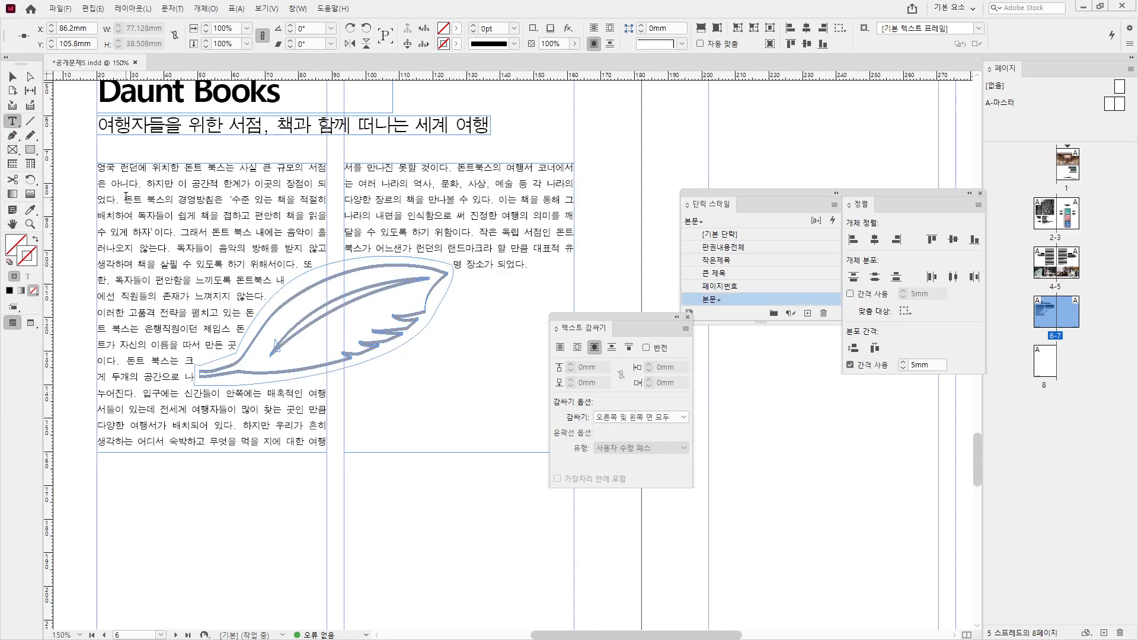
{"action": "key", "text": "ctrl+a"}
{"action": "left_click", "coordinate": [117, 40]}
{"action": "left_click", "coordinate": [118, 40]}
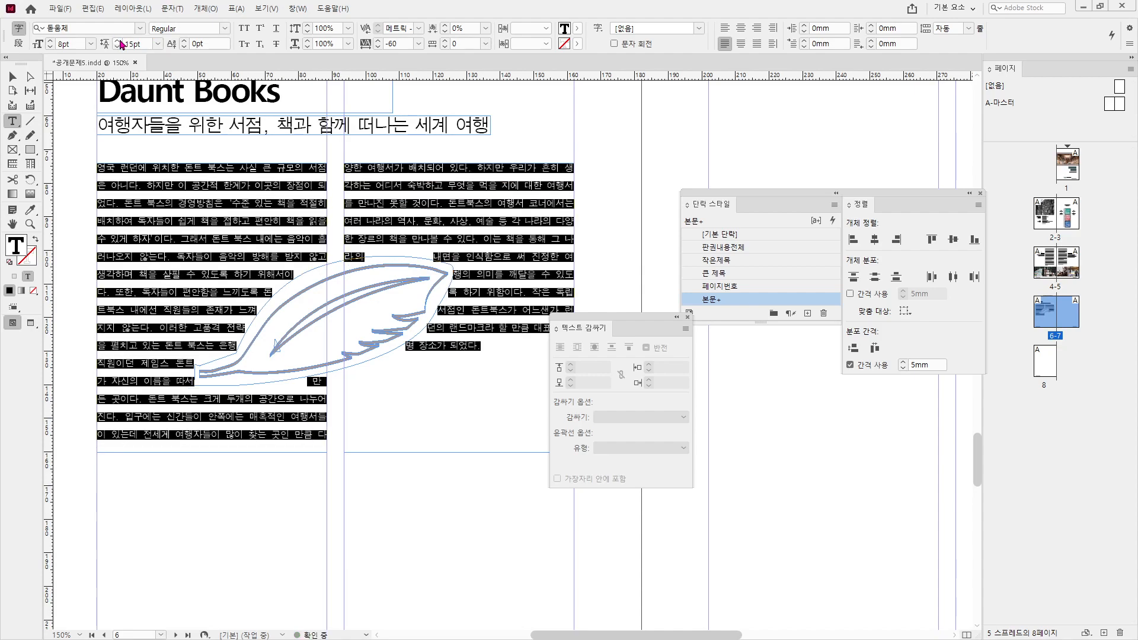
{"action": "left_click", "coordinate": [118, 40]}
{"action": "left_click", "coordinate": [119, 40]}
{"action": "left_click", "coordinate": [119, 40]}
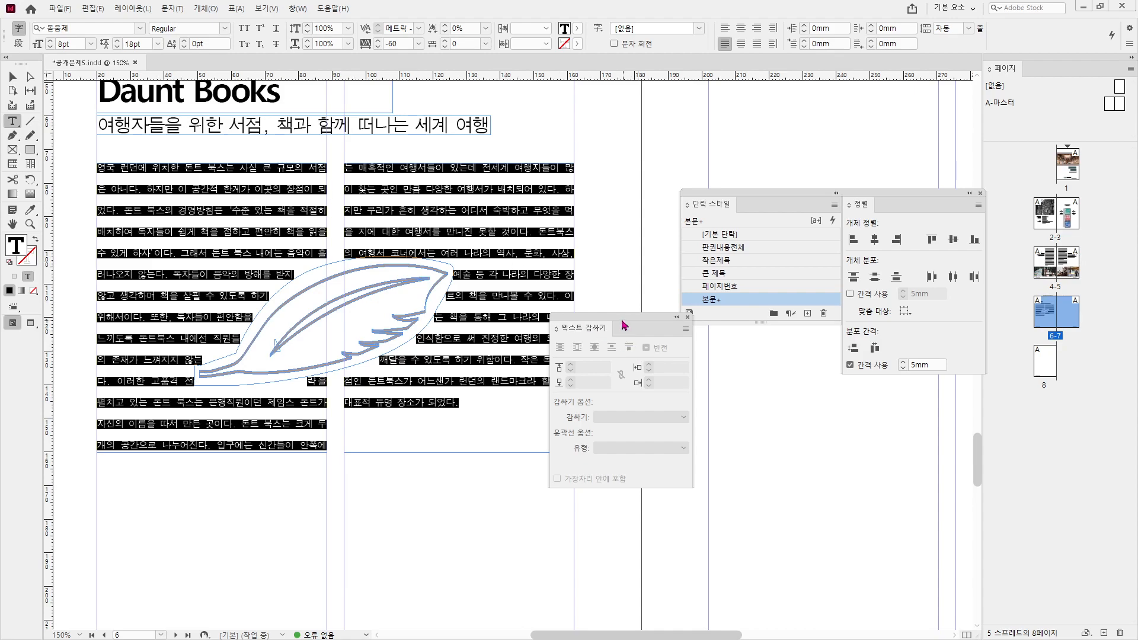
- Move the Text Wrap panel aside and deselect the text frame
{"action": "left_click_drag", "start_coordinate": [624, 324], "coordinate": [763, 403]}
{"action": "left_click", "coordinate": [513, 253]}
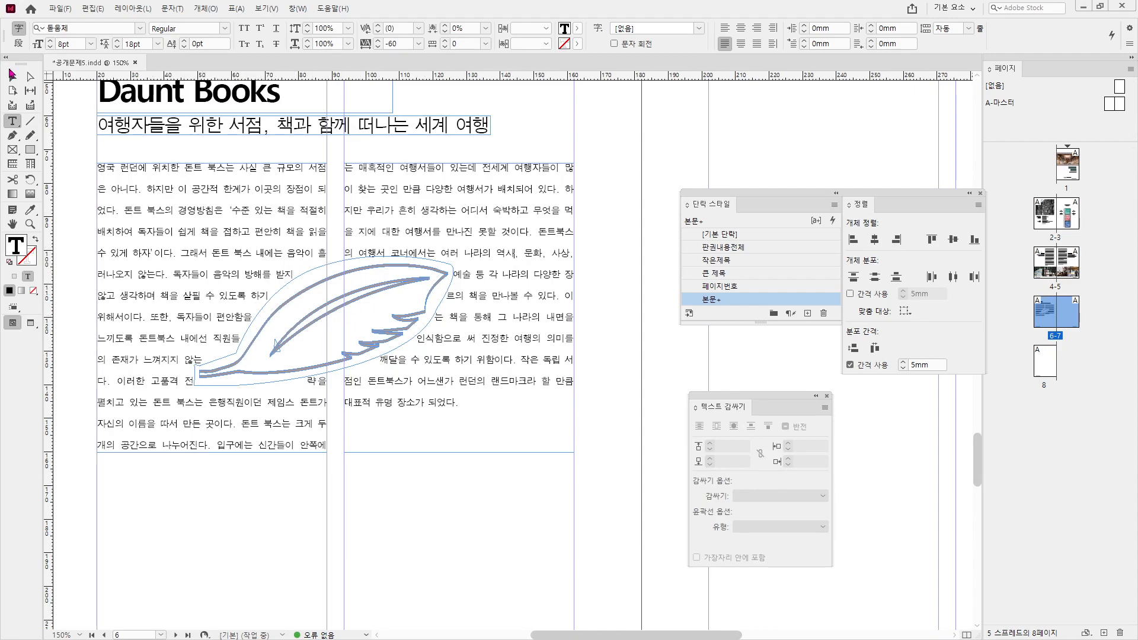
{"action": "left_click", "coordinate": [11, 76]}
{"action": "left_click", "coordinate": [386, 483]}
{"action": "scroll", "coordinate": [379, 465], "scroll_direction": "down", "scroll_amount": 1}
{"action": "left_click_drag", "start_coordinate": [395, 355], "coordinate": [400, 383]}
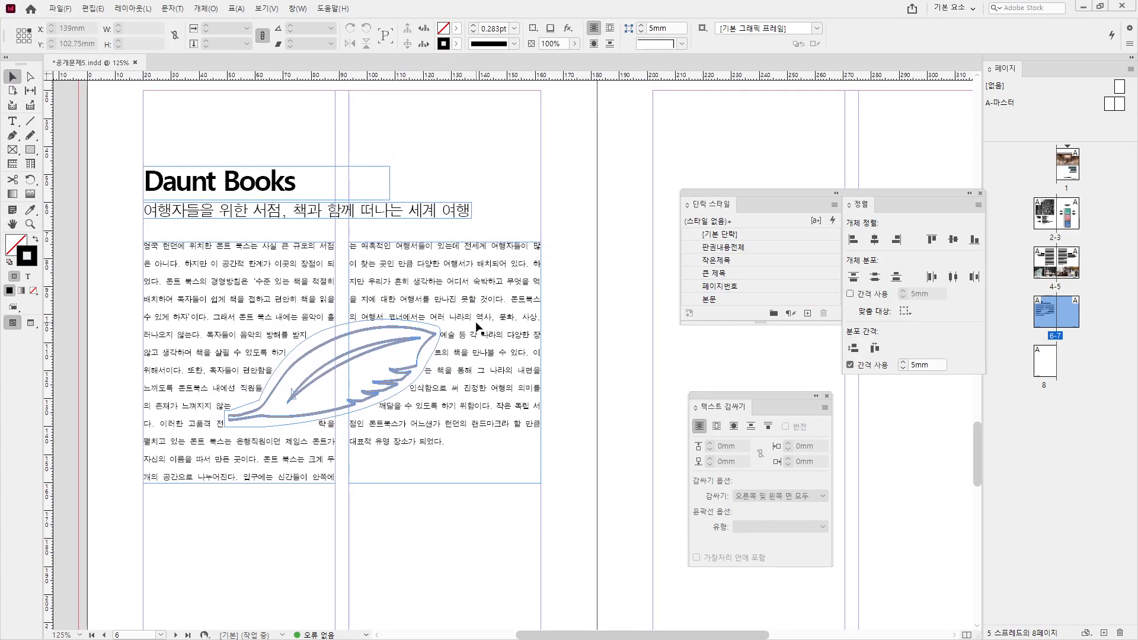
- Draw an image frame sized 68.3 × 68.3 mm at X 20 mm
{"action": "scroll", "coordinate": [356, 521], "scroll_direction": "down", "scroll_amount": 5}
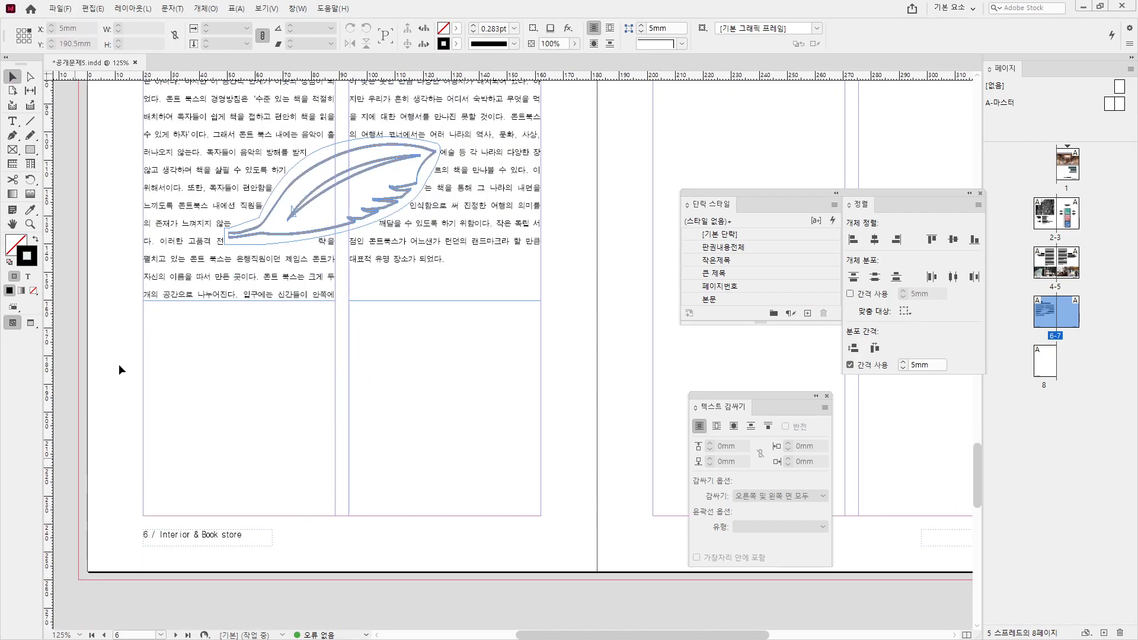
{"action": "left_click", "coordinate": [12, 150]}
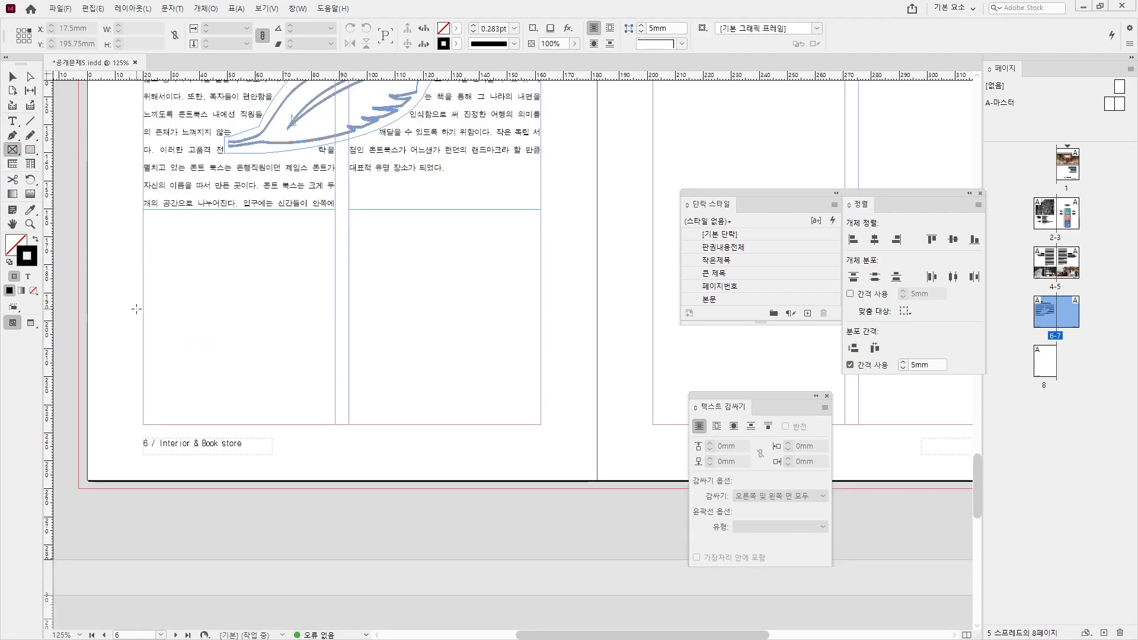
{"action": "left_click_drag", "start_coordinate": [143, 251], "coordinate": [318, 455]}
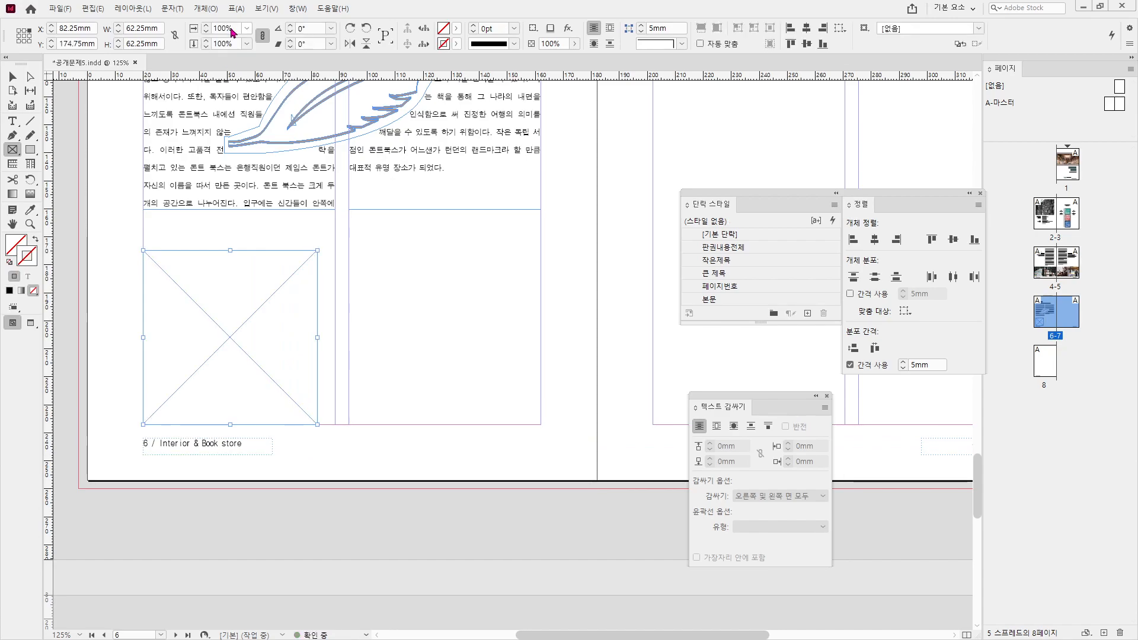
{"action": "left_click_drag", "start_coordinate": [157, 28], "coordinate": [113, 32]}
{"action": "type", "text": "68.3"}
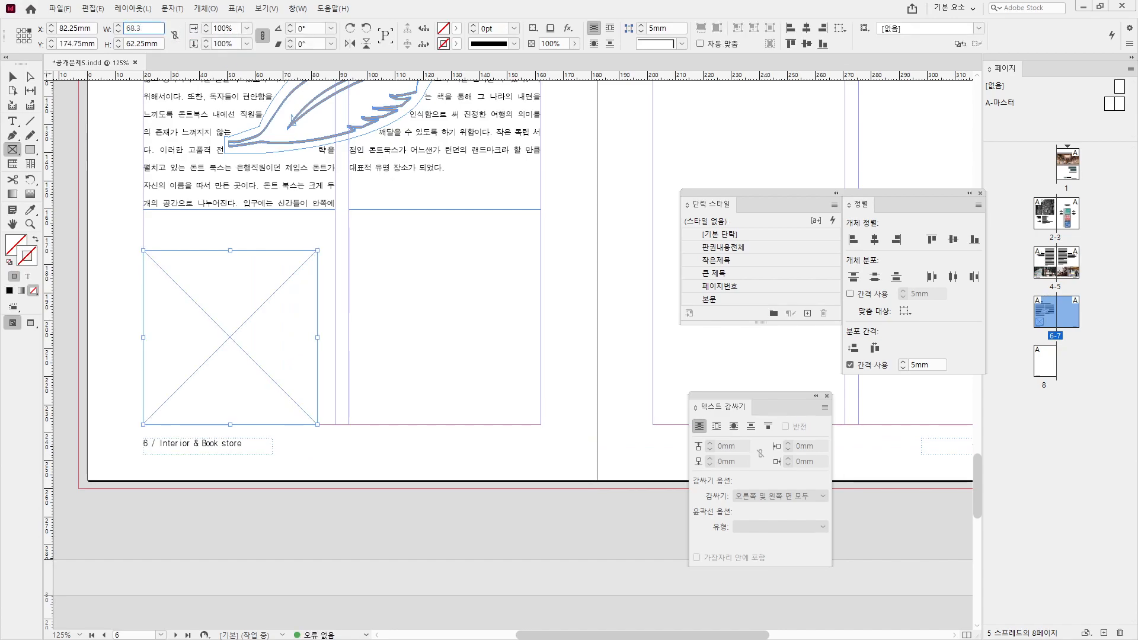
{"action": "key", "text": "Tab"}
{"action": "type", "text": "68.3"}
{"action": "key", "text": "Return"}
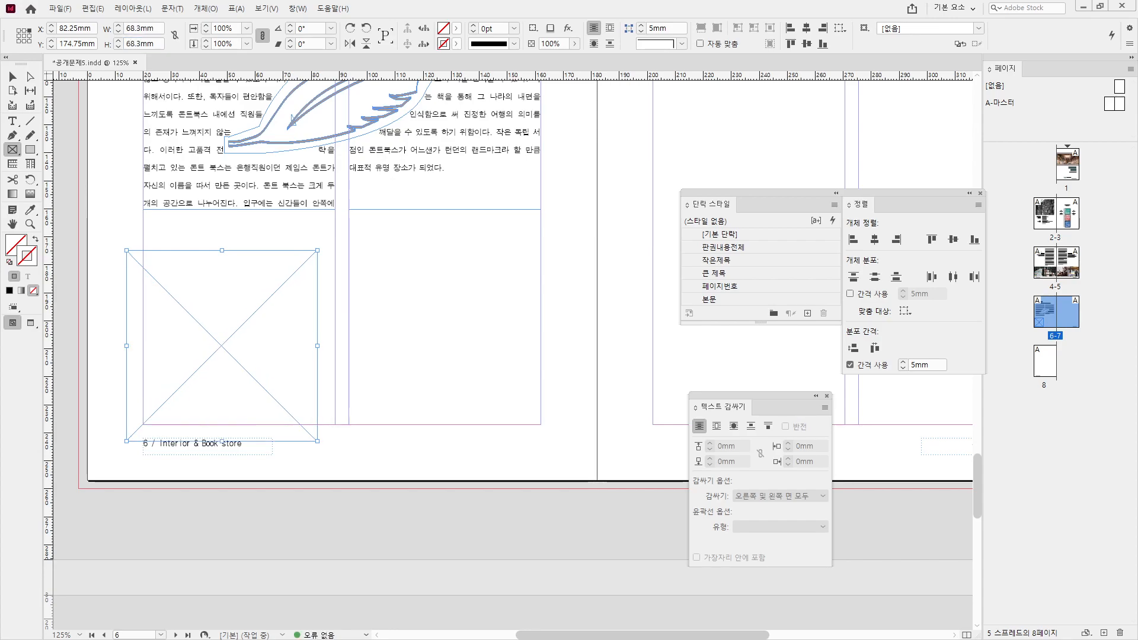
{"action": "left_click", "coordinate": [18, 31]}
{"action": "left_click", "coordinate": [91, 28]}
{"action": "type", "text": "20"}
{"action": "key", "text": "Return"}
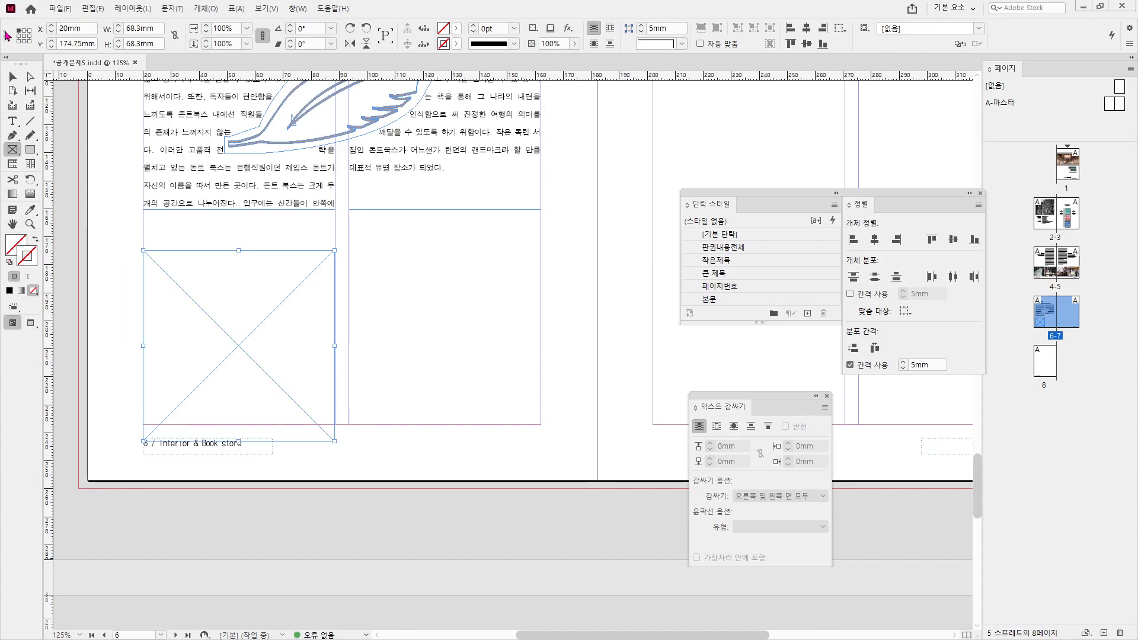
- Move the frame to the bottom margin and duplicate it into the right column
{"action": "left_click", "coordinate": [11, 76]}
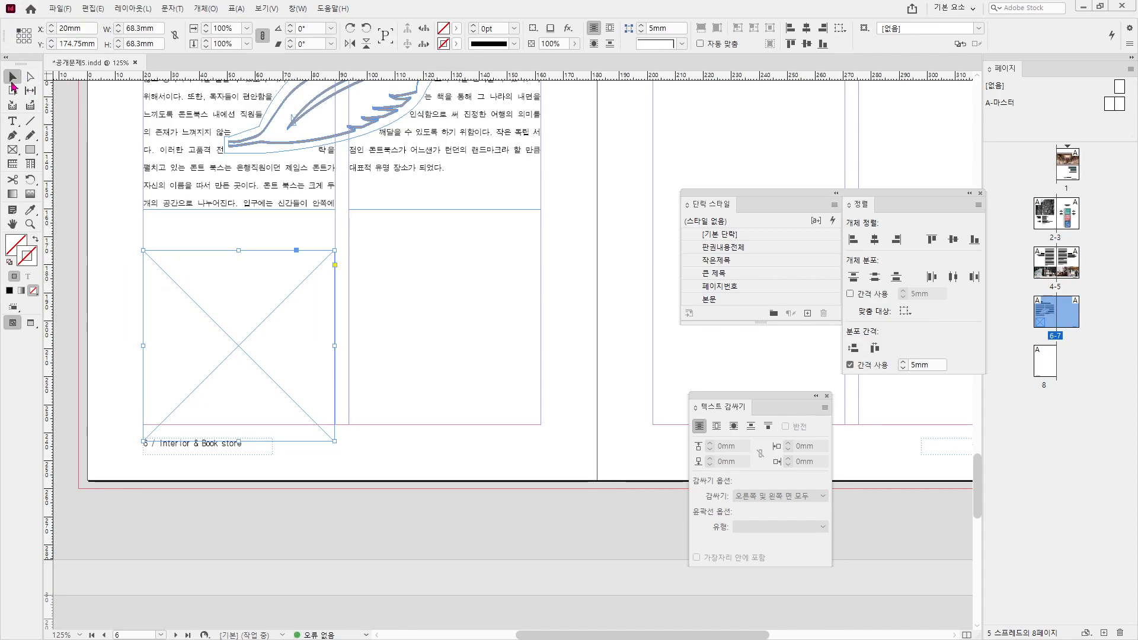
{"action": "left_click_drag", "start_coordinate": [223, 331], "coordinate": [483, 310]}
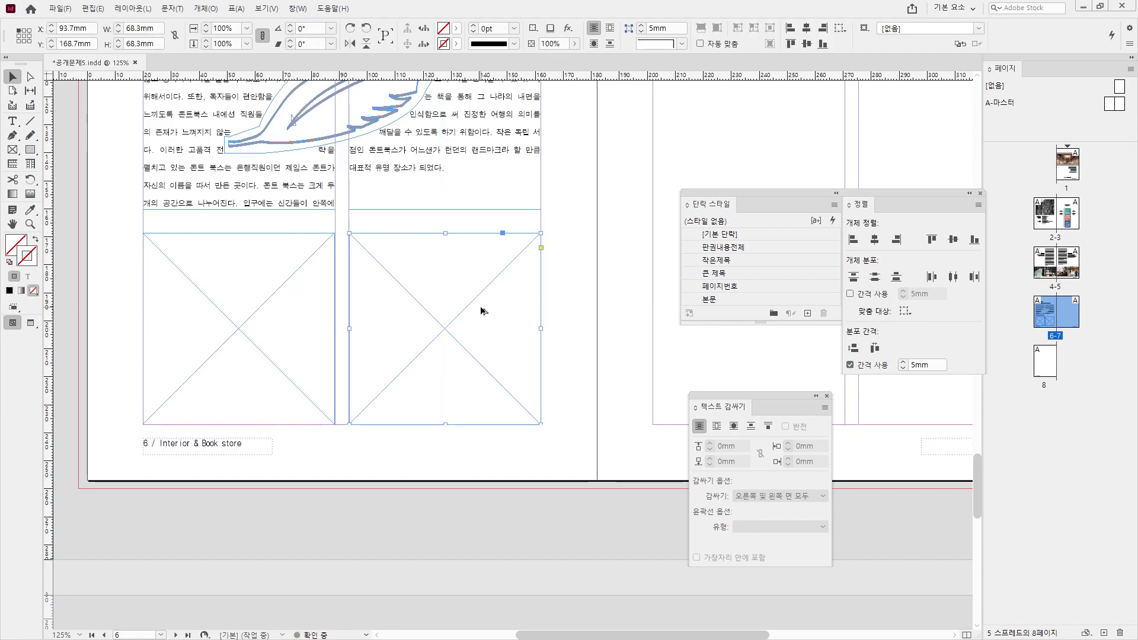
{"action": "left_click", "coordinate": [286, 253]}
{"action": "left_click", "coordinate": [59, 8]}
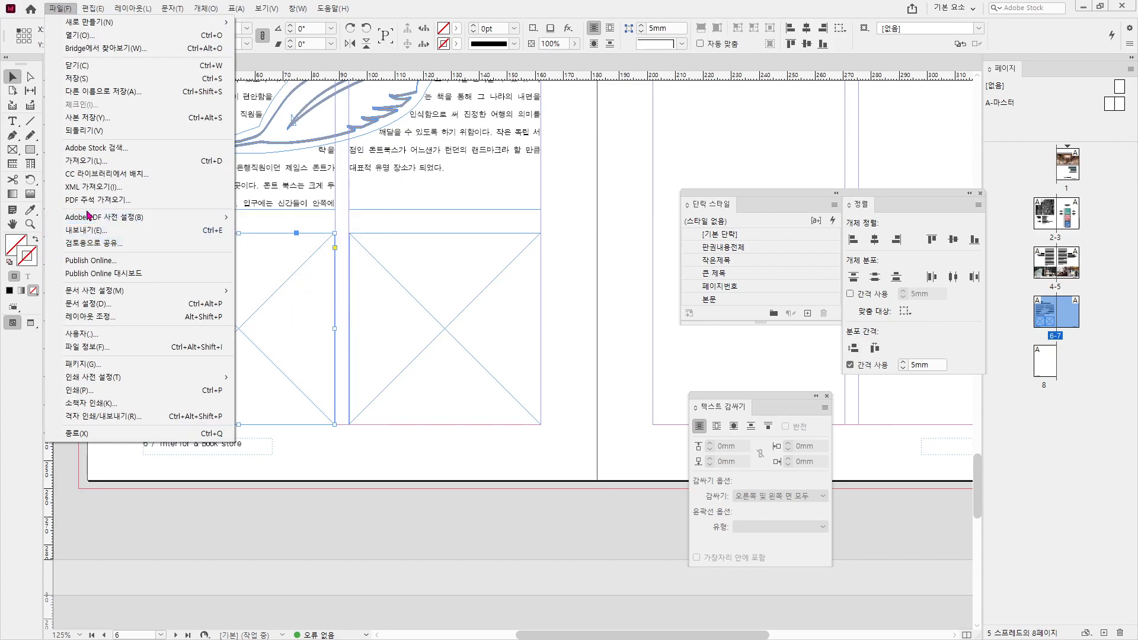
- Place 사진05.jpg from the 공개문제5\사진 folder into the left frame
{"action": "left_click", "coordinate": [99, 166]}
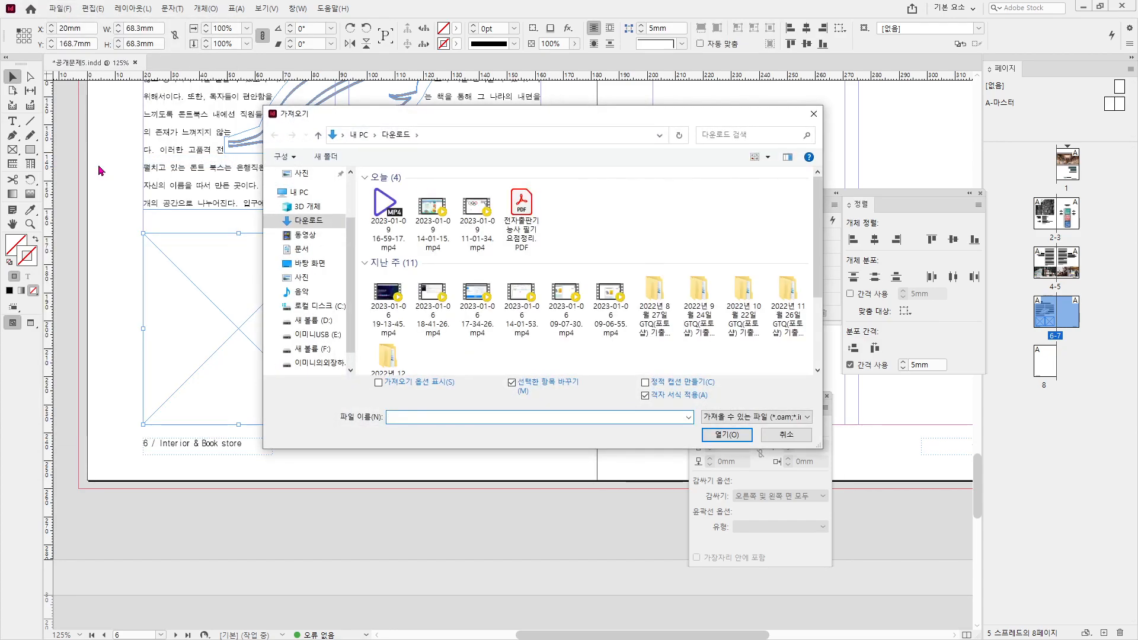
{"action": "left_click", "coordinate": [319, 363]}
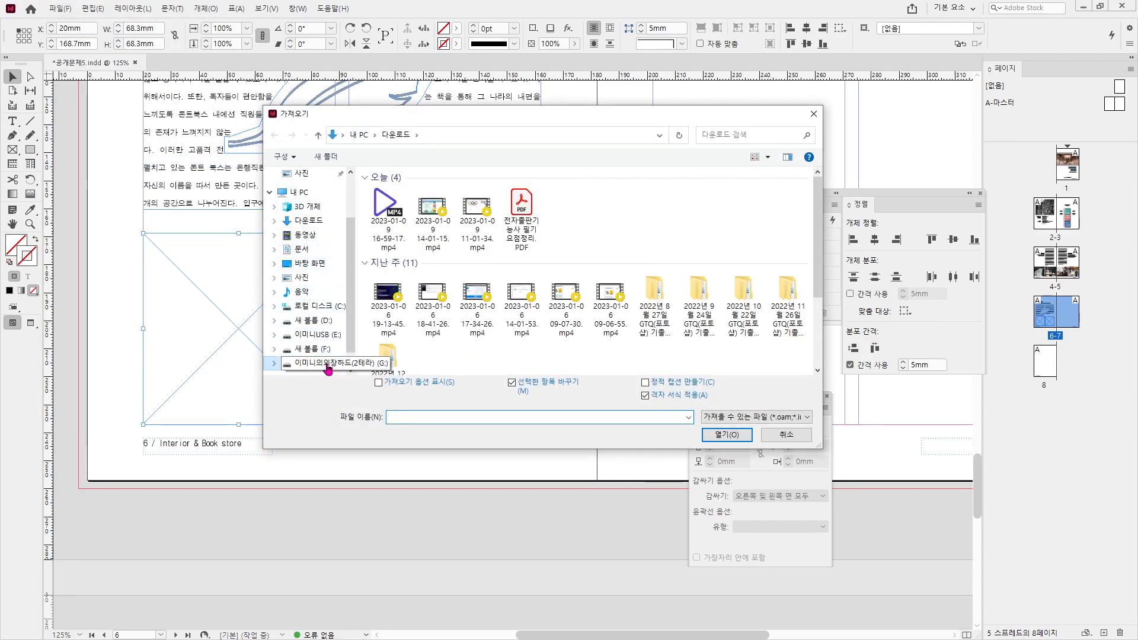
{"action": "left_click", "coordinate": [409, 267]}
{"action": "double_click", "coordinate": [409, 267]}
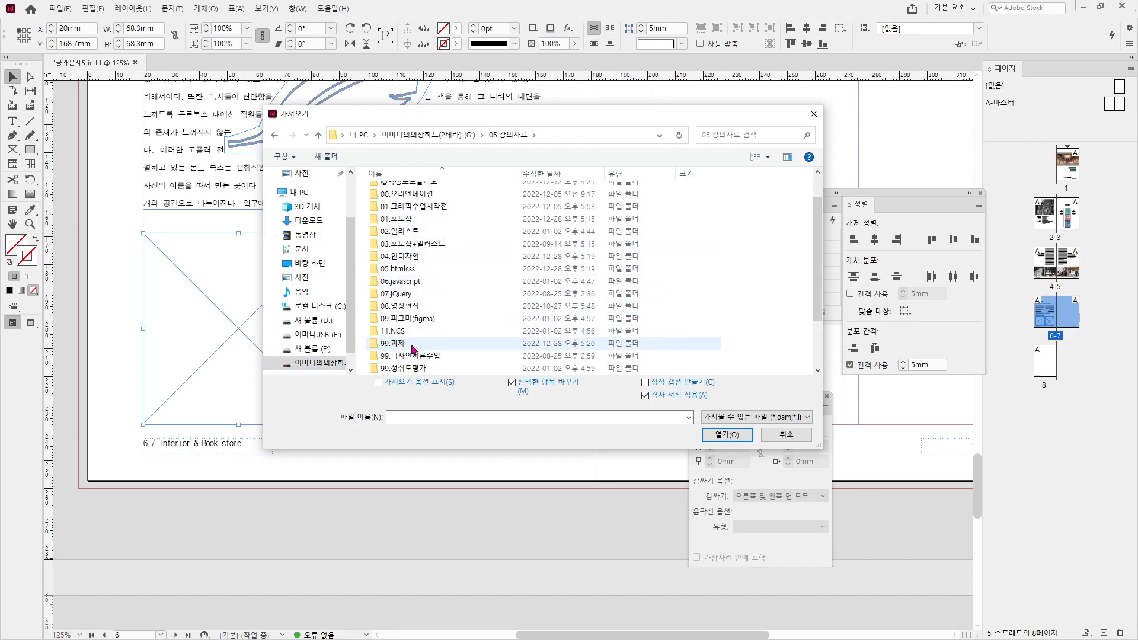
{"action": "scroll", "coordinate": [415, 337], "scroll_direction": "down", "scroll_amount": 3}
{"action": "double_click", "coordinate": [409, 332]}
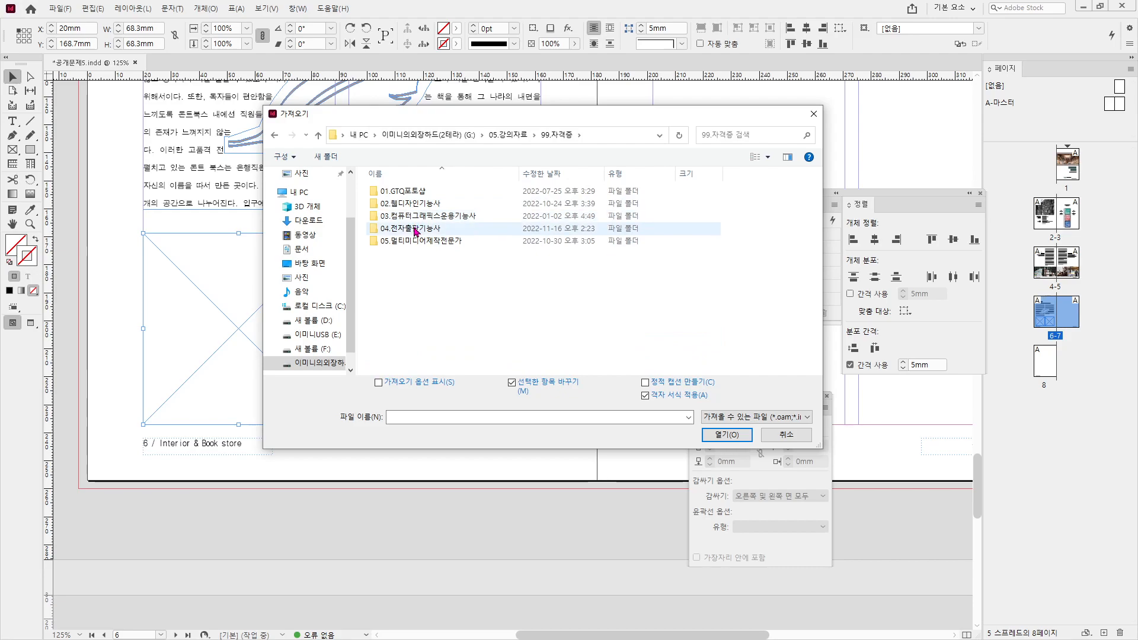
{"action": "double_click", "coordinate": [415, 228]}
{"action": "left_click", "coordinate": [400, 205]}
{"action": "double_click", "coordinate": [401, 205]}
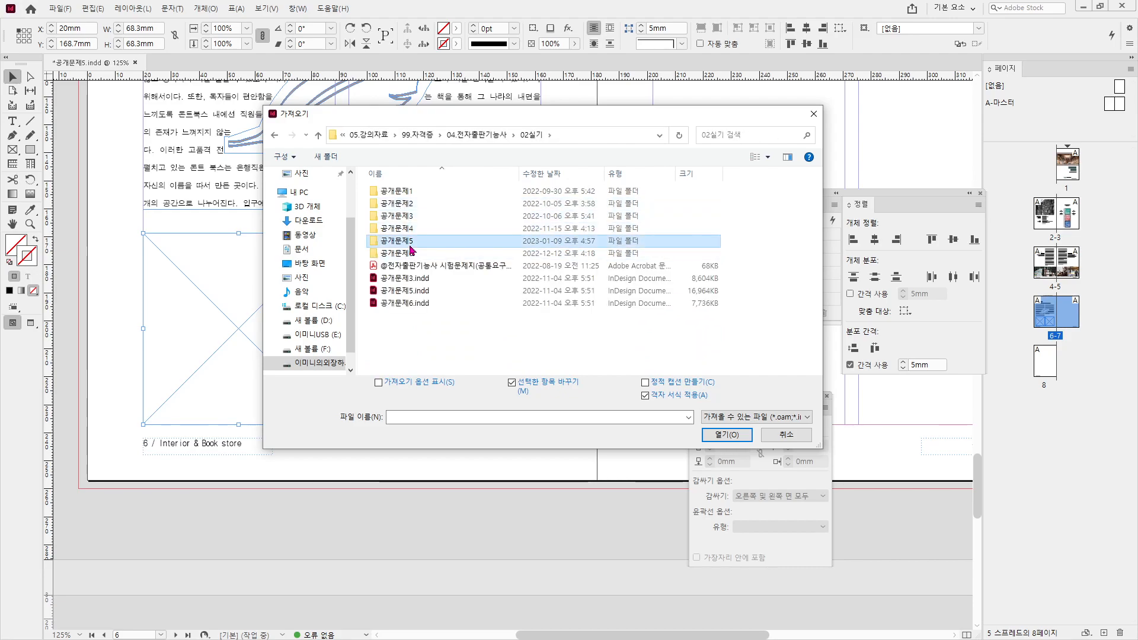
{"action": "double_click", "coordinate": [413, 242]}
{"action": "double_click", "coordinate": [420, 197]}
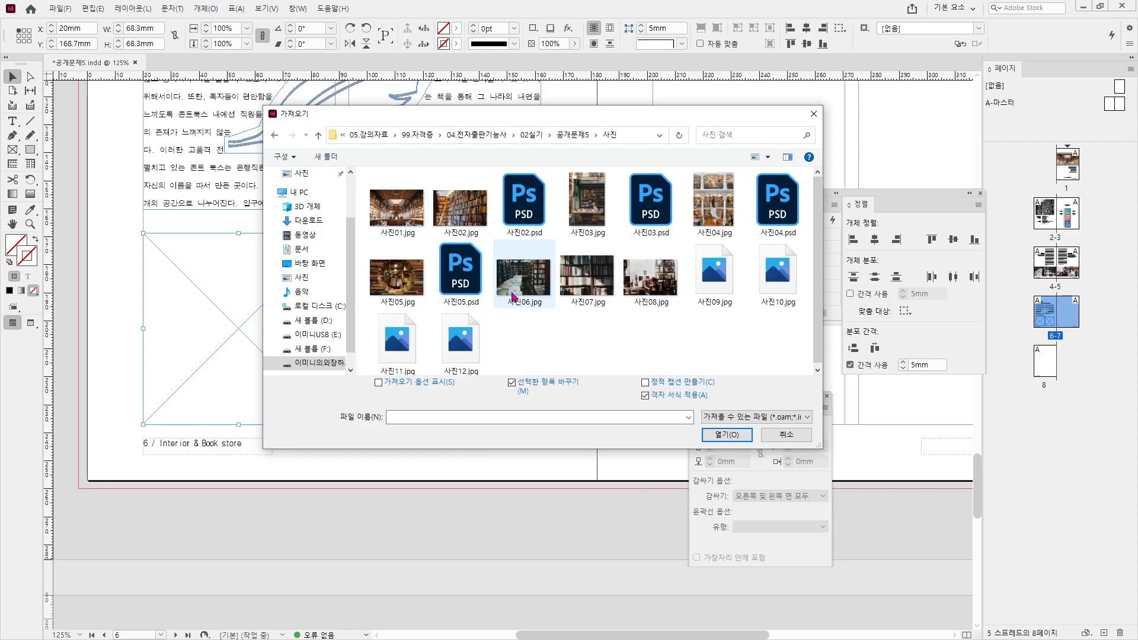
{"action": "double_click", "coordinate": [409, 283]}
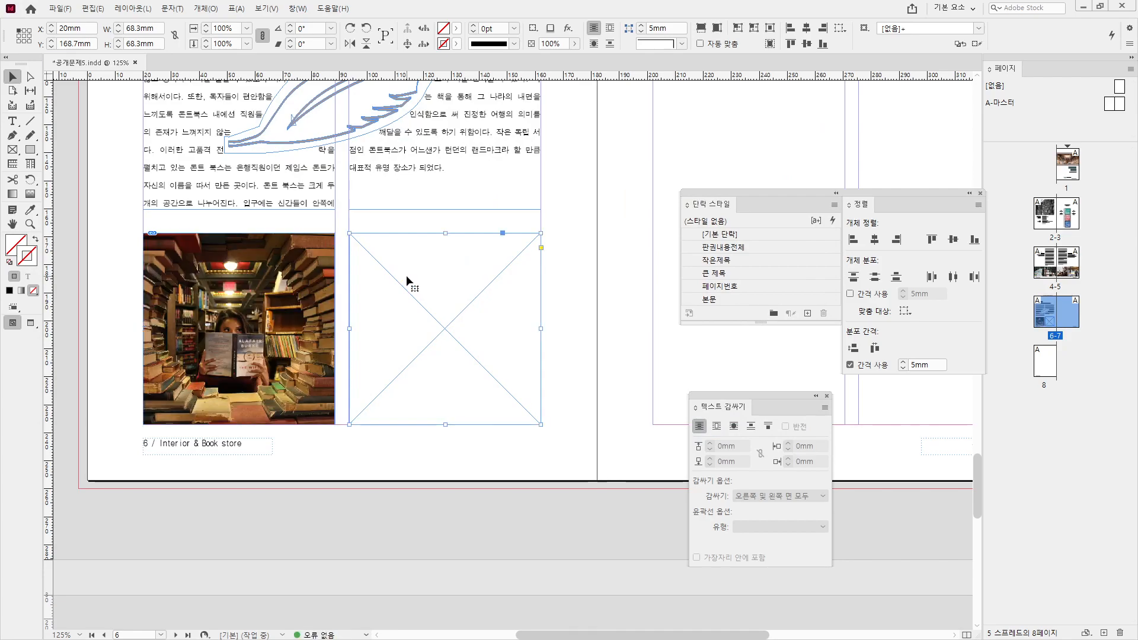
- Place 사진09.jpg into the right frame and zoom out to the whole page
{"action": "left_click", "coordinate": [60, 8]}
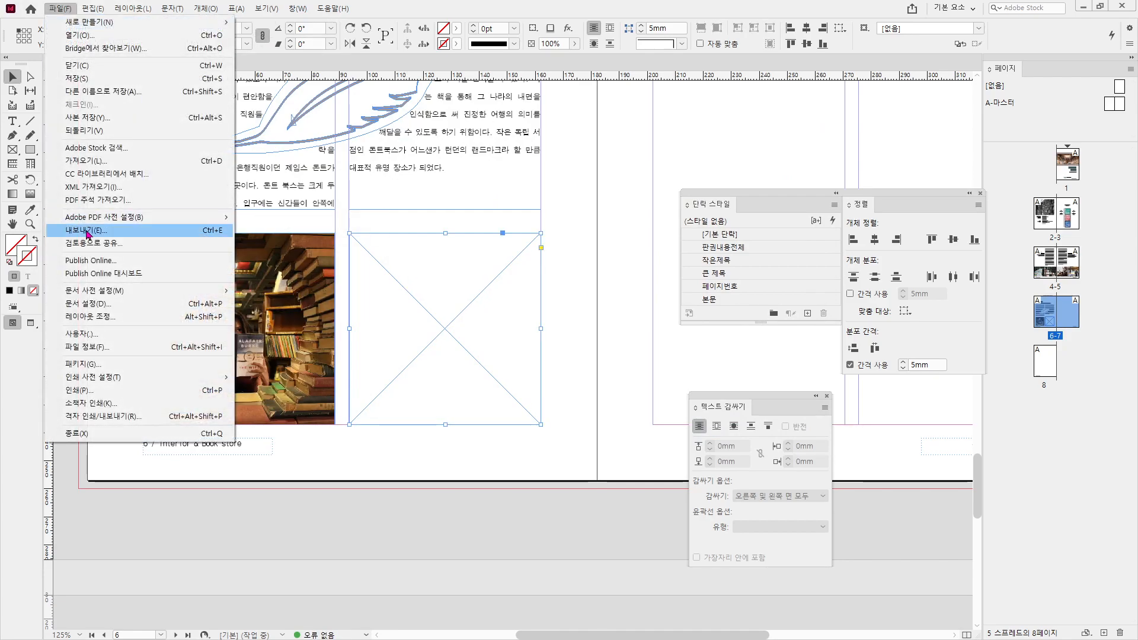
{"action": "left_click", "coordinate": [85, 161]}
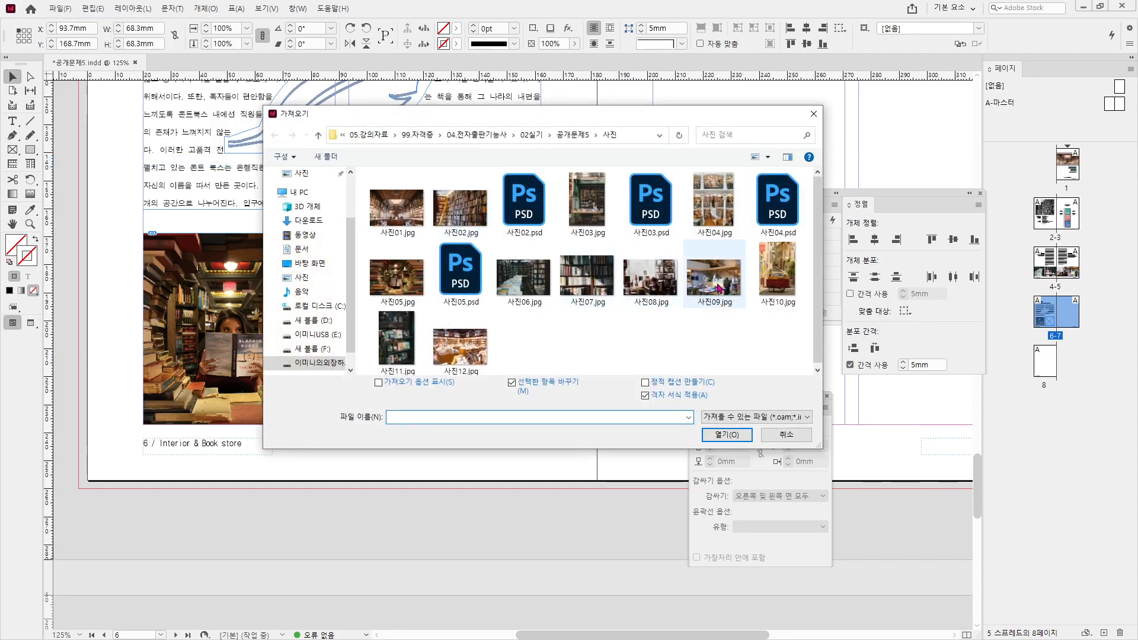
{"action": "double_click", "coordinate": [719, 288]}
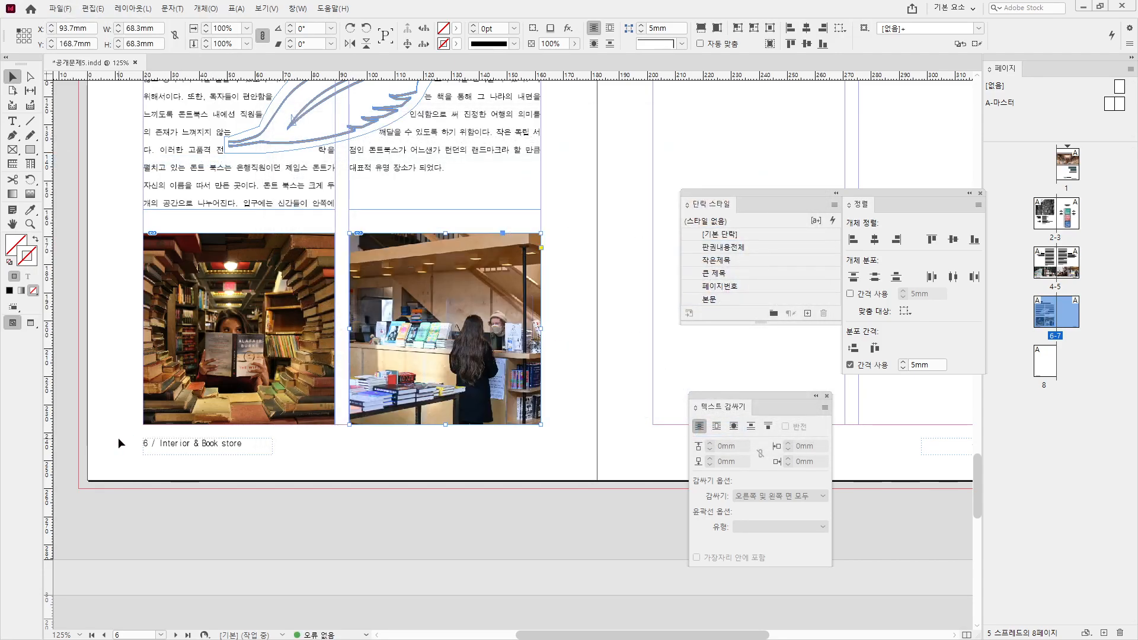
{"action": "left_click", "coordinate": [426, 453]}
{"action": "key", "text": "ctrl+minus"}
{"action": "key", "text": "ctrl+minus"}
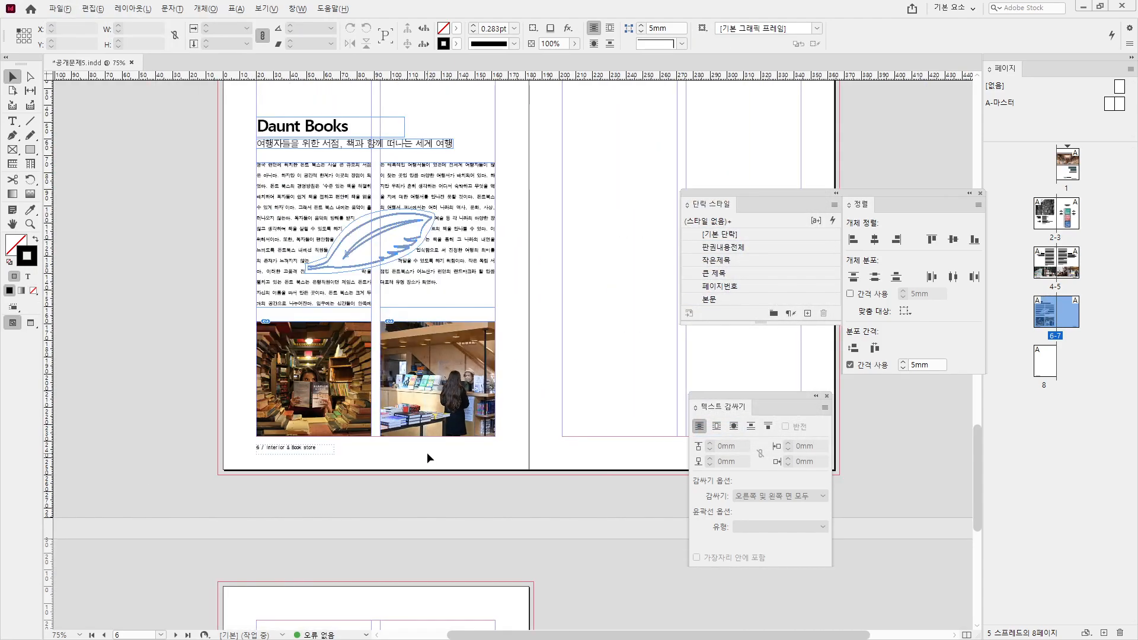
- Draw an empty image frame at the top of page 7 and set its height to 52mm
{"action": "left_click_drag", "start_coordinate": [512, 403], "coordinate": [220, 468]}
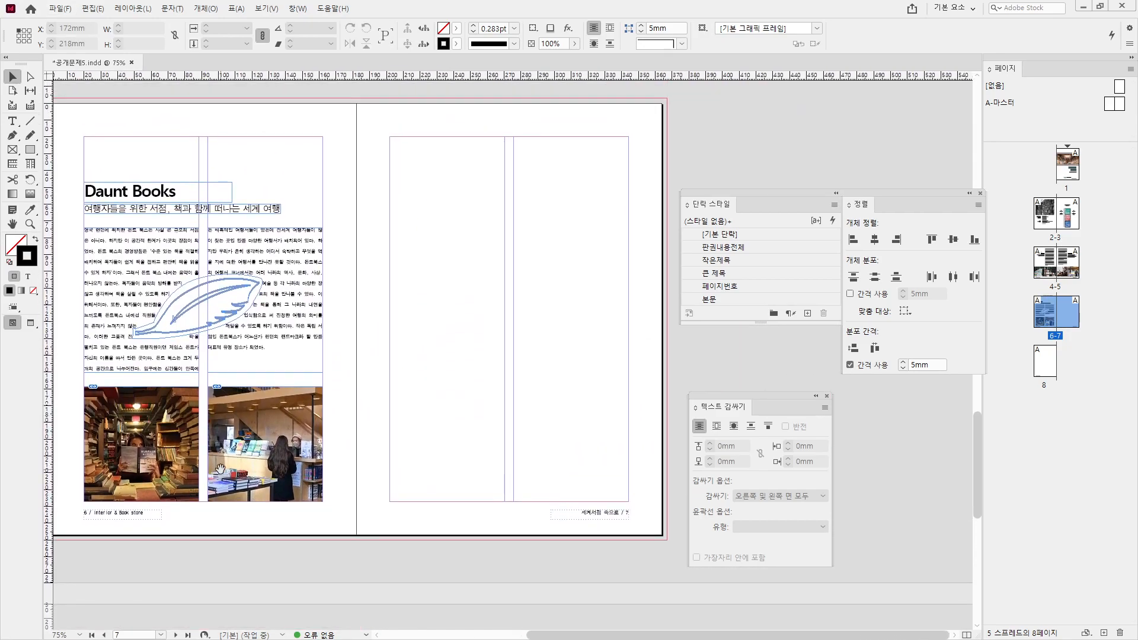
{"action": "left_click", "coordinate": [12, 151]}
{"action": "left_click_drag", "start_coordinate": [393, 154], "coordinate": [504, 238]}
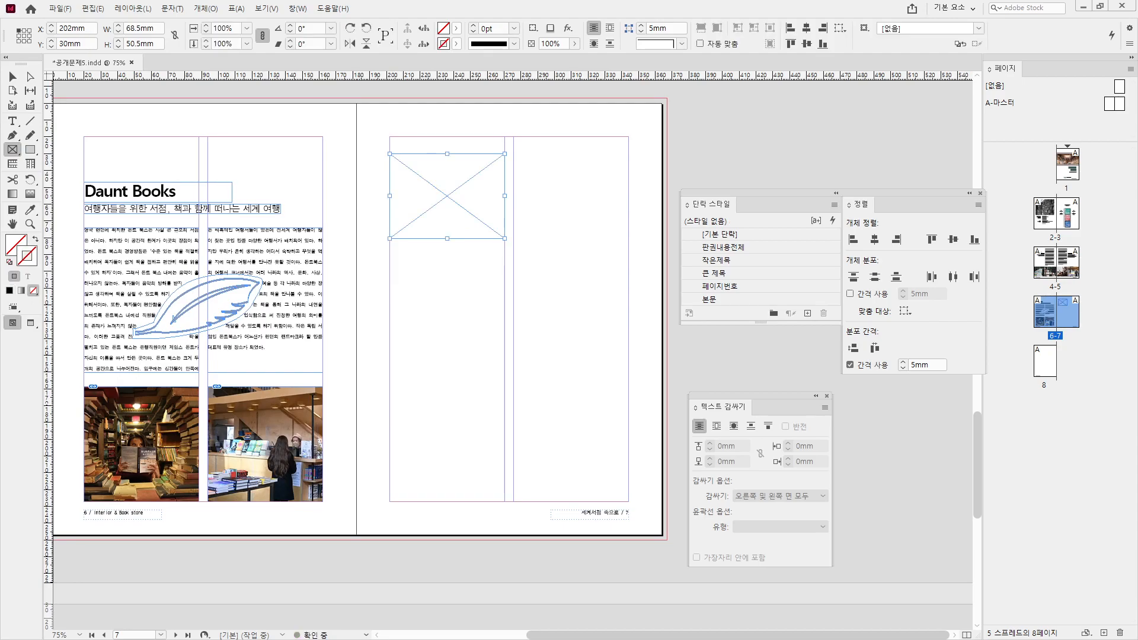
{"action": "key", "text": "alt+Tab"}
{"action": "left_click_drag", "start_coordinate": [583, 6], "coordinate": [0, 196]}
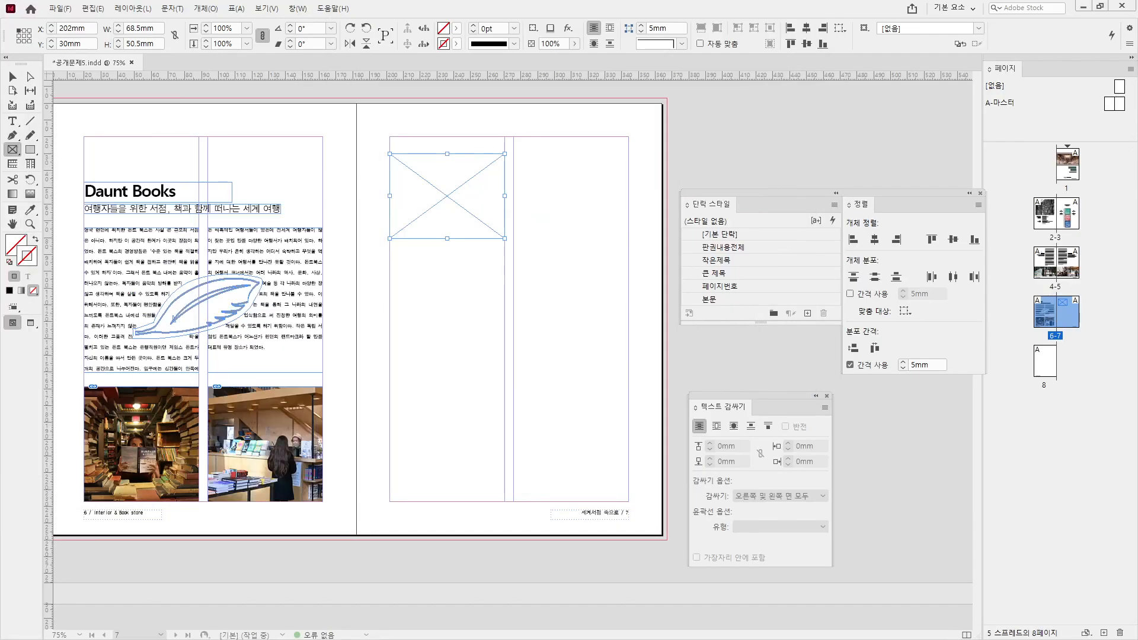
{"action": "left_click", "coordinate": [142, 43]}
{"action": "type", "text": "52"}
{"action": "key", "text": "Return"}
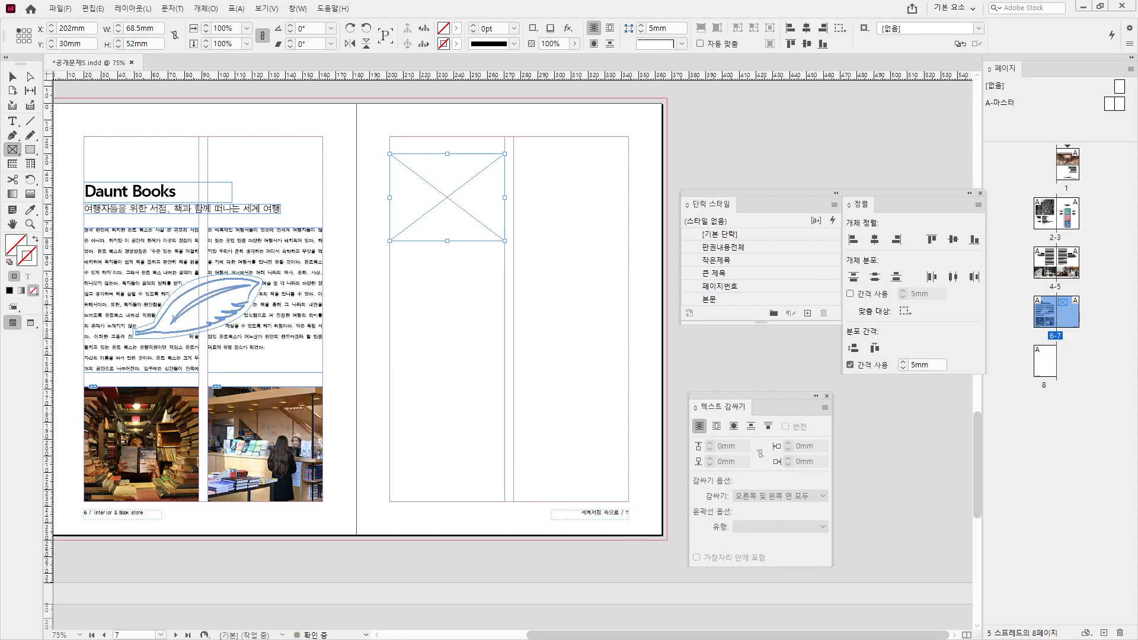
- Move the frame up to Y 20mm and Alt-drag a copy below it
{"action": "left_click", "coordinate": [11, 77]}
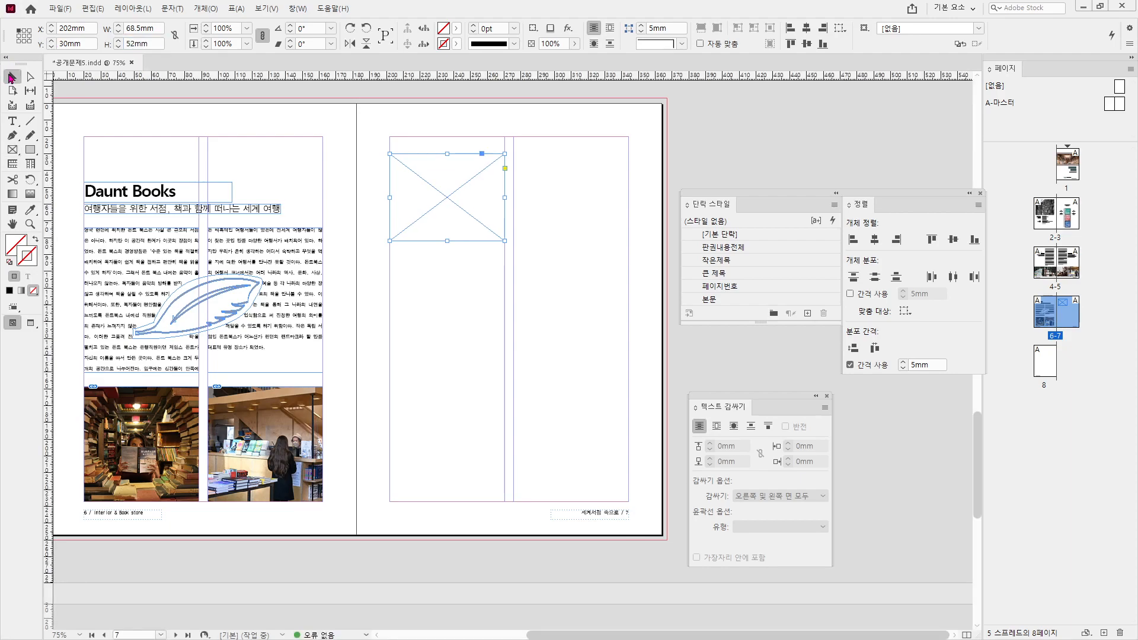
{"action": "left_click_drag", "start_coordinate": [415, 195], "coordinate": [449, 272]}
{"action": "left_click", "coordinate": [82, 44]}
{"action": "left_click_drag", "start_coordinate": [449, 270], "coordinate": [450, 361]}
{"action": "key", "text": "alt+Tab"}
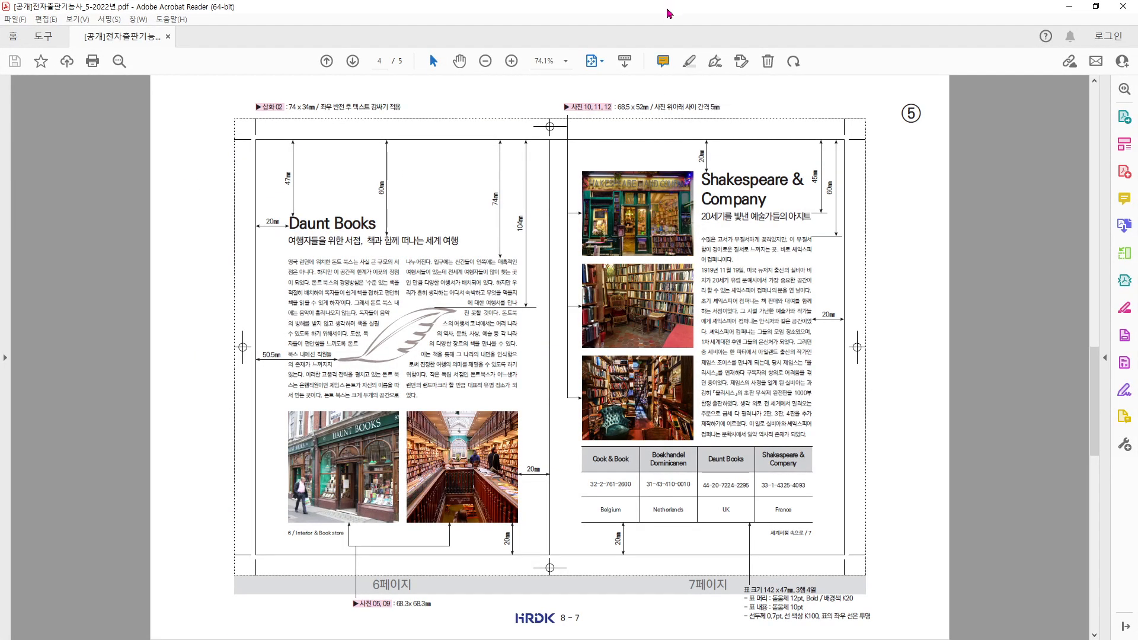
{"action": "key", "text": "alt+Tab"}
- Distribute the three stacked frames with 5mm vertical spacing
{"action": "left_click_drag", "start_coordinate": [545, 127], "coordinate": [397, 418]}
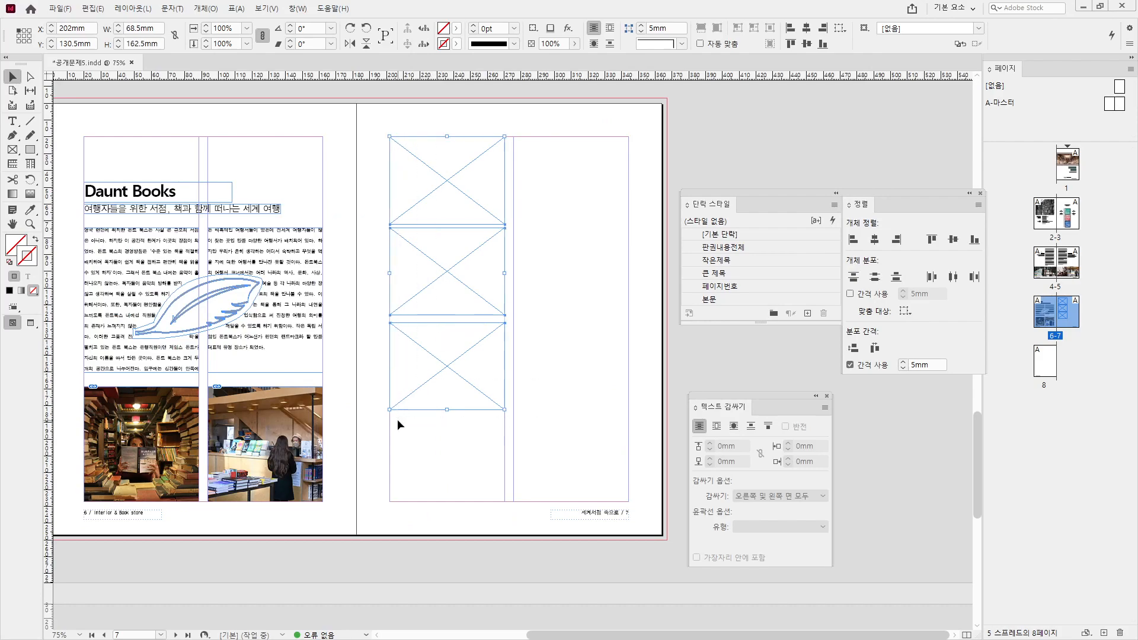
{"action": "left_click_drag", "start_coordinate": [896, 195], "coordinate": [858, 167]}
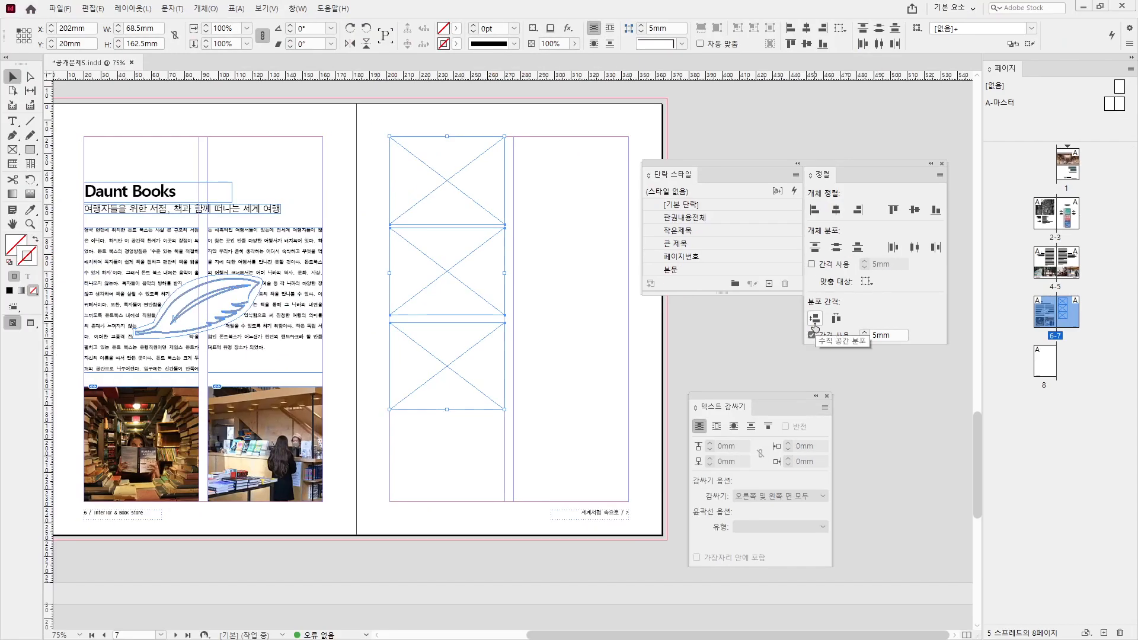
{"action": "left_click", "coordinate": [814, 318]}
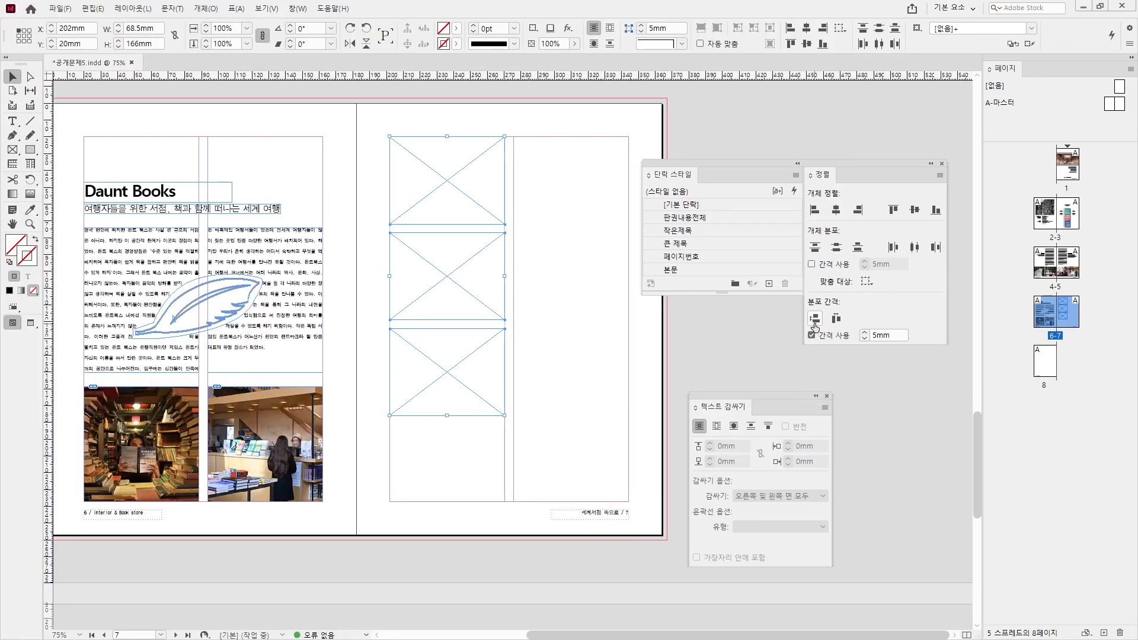
{"action": "left_click", "coordinate": [563, 312]}
{"action": "left_click", "coordinate": [453, 163]}
- Load 사진10.jpg, 사진11.jpg and the other photos with File > Place
{"action": "left_click", "coordinate": [59, 9]}
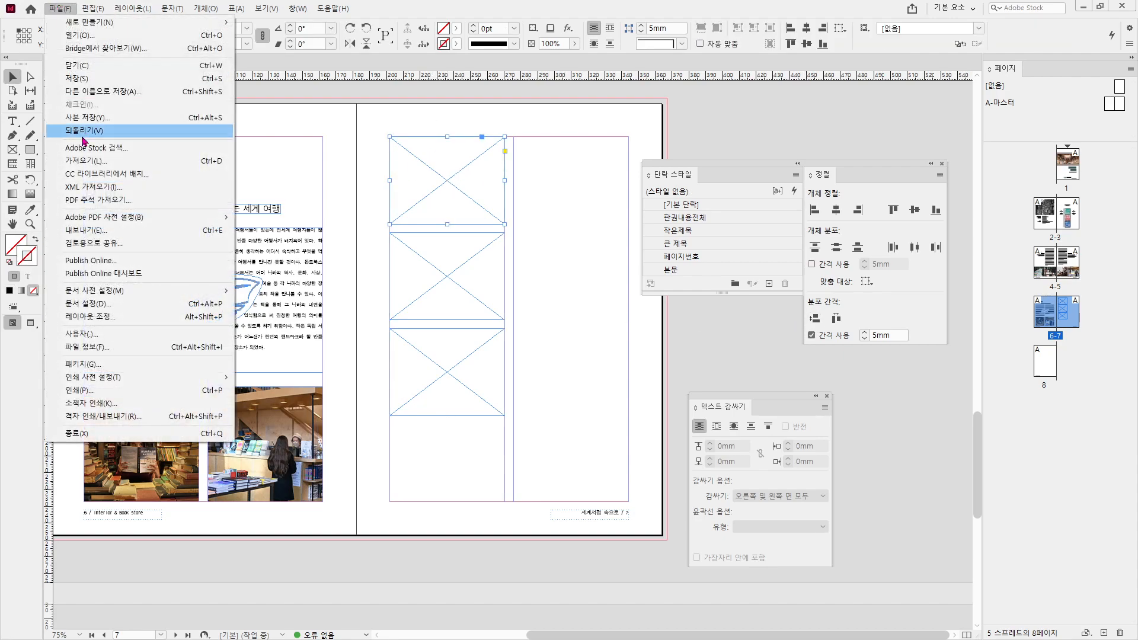
{"action": "left_click", "coordinate": [109, 161]}
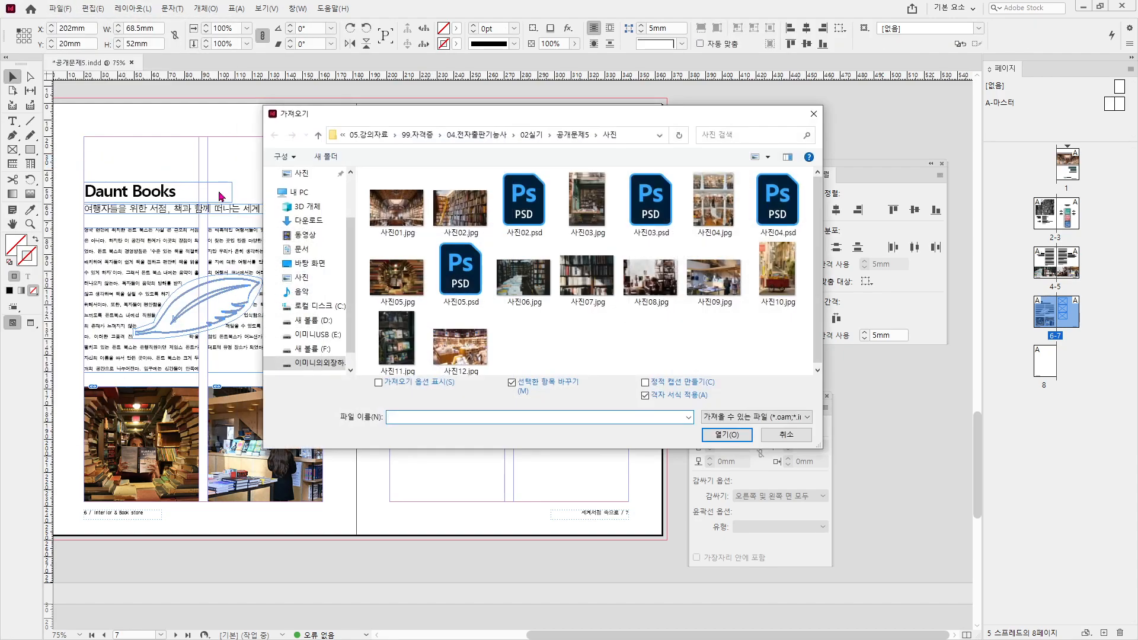
{"action": "left_click", "coordinate": [770, 279]}
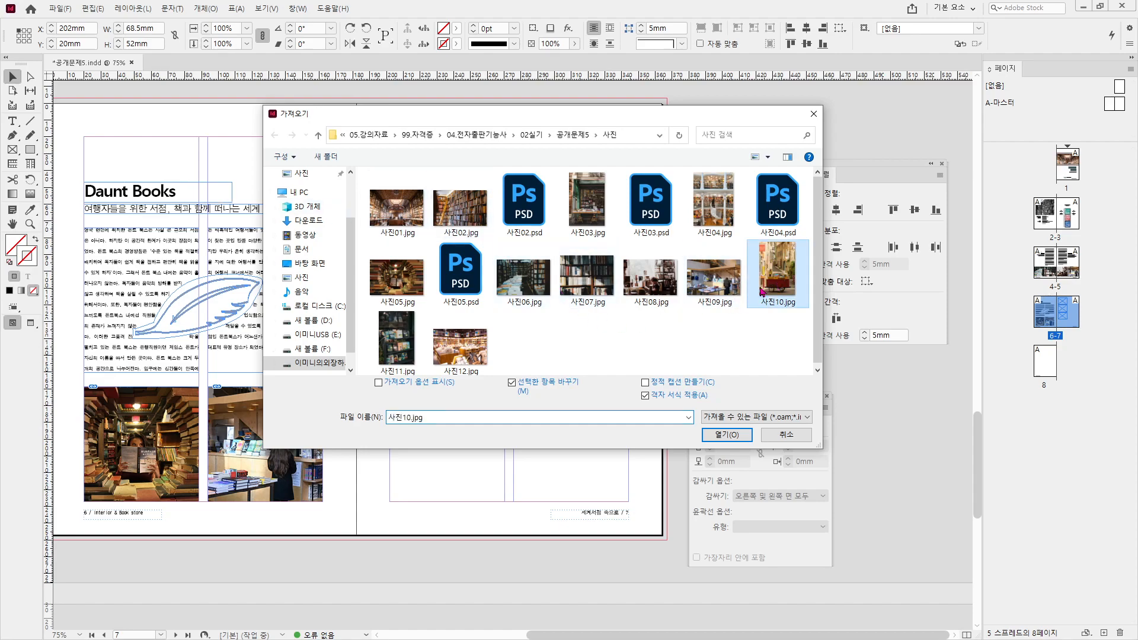
{"action": "left_click", "coordinate": [380, 354], "text": "ctrl"}
{"action": "left_click", "coordinate": [727, 434]}
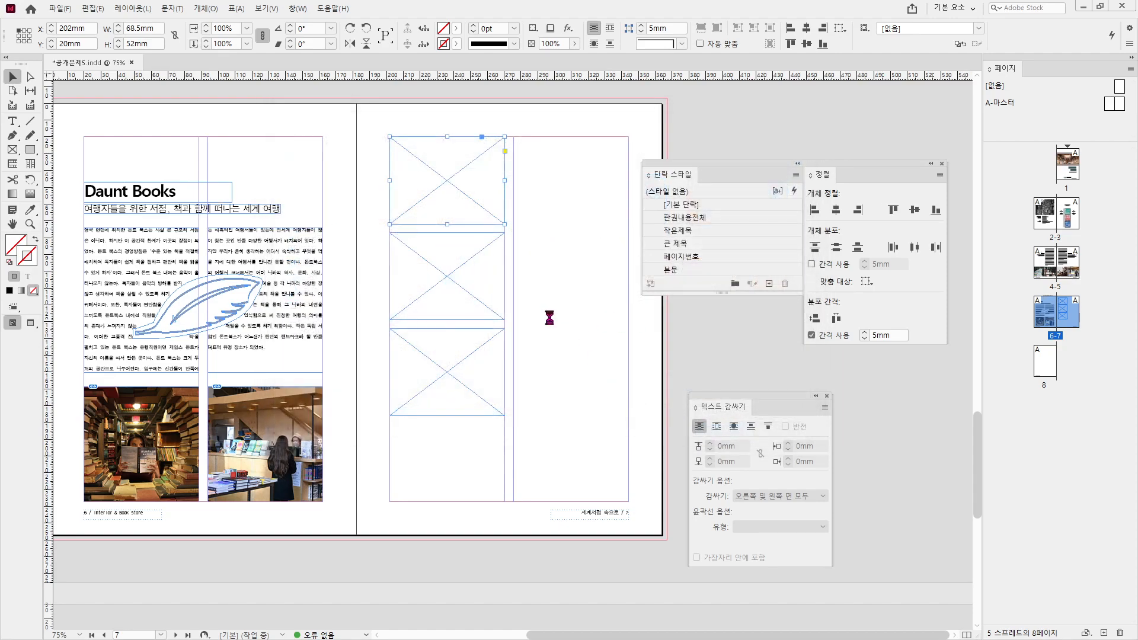
- Place the red cart, bookstore window and interior photos into the top, middle and bottom frames
{"action": "left_click", "coordinate": [449, 178]}
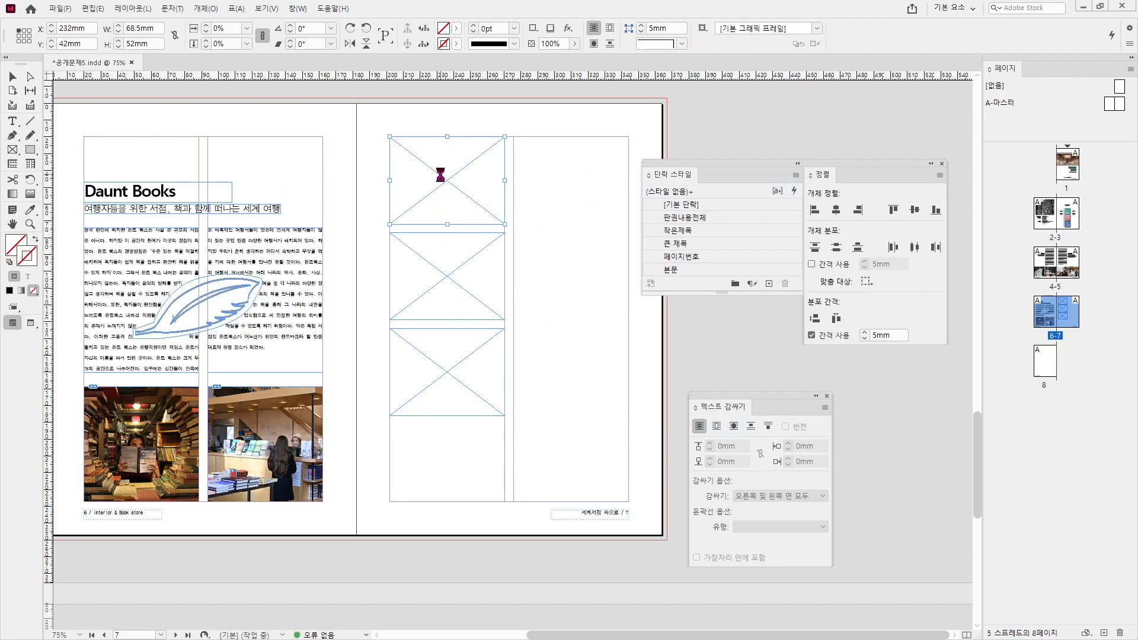
{"action": "left_click", "coordinate": [453, 265]}
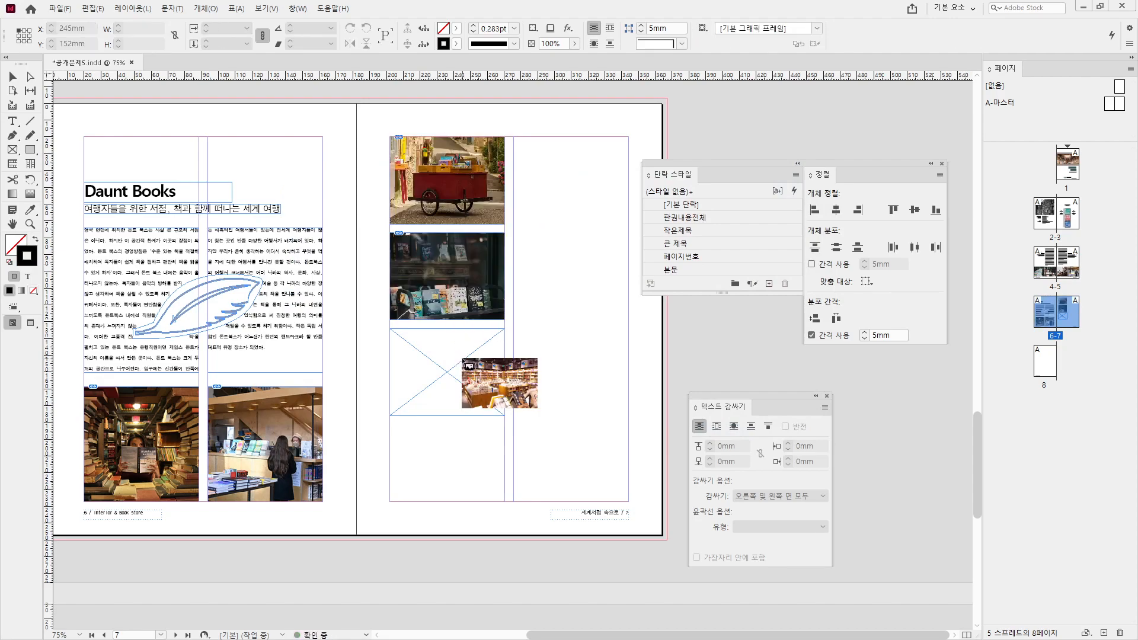
{"action": "left_click", "coordinate": [438, 366]}
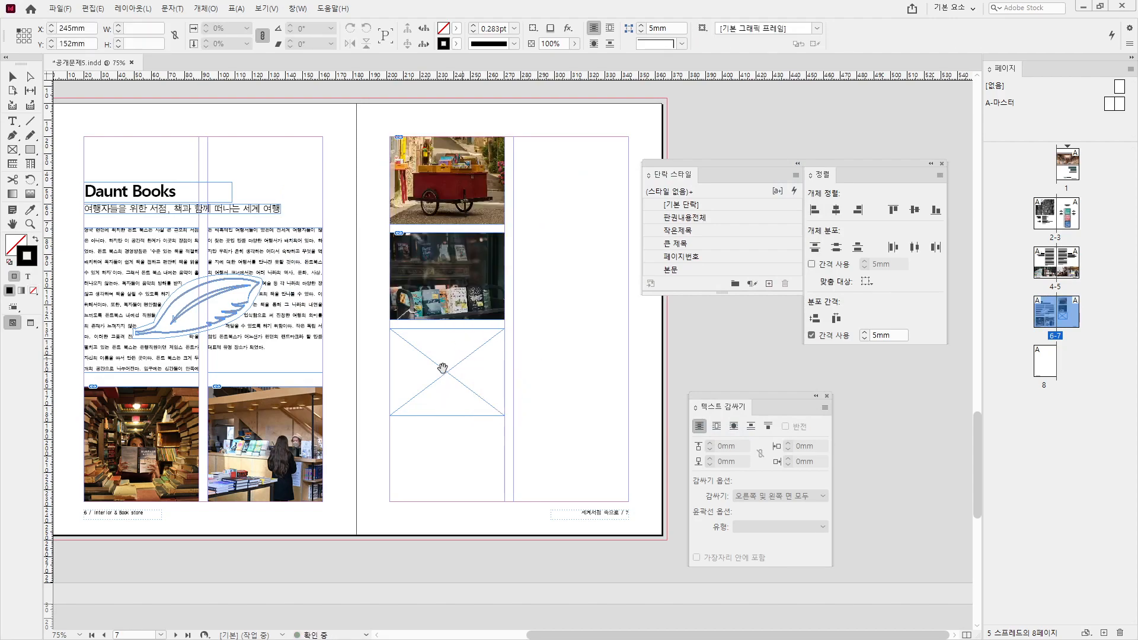
{"action": "left_click", "coordinate": [591, 339]}
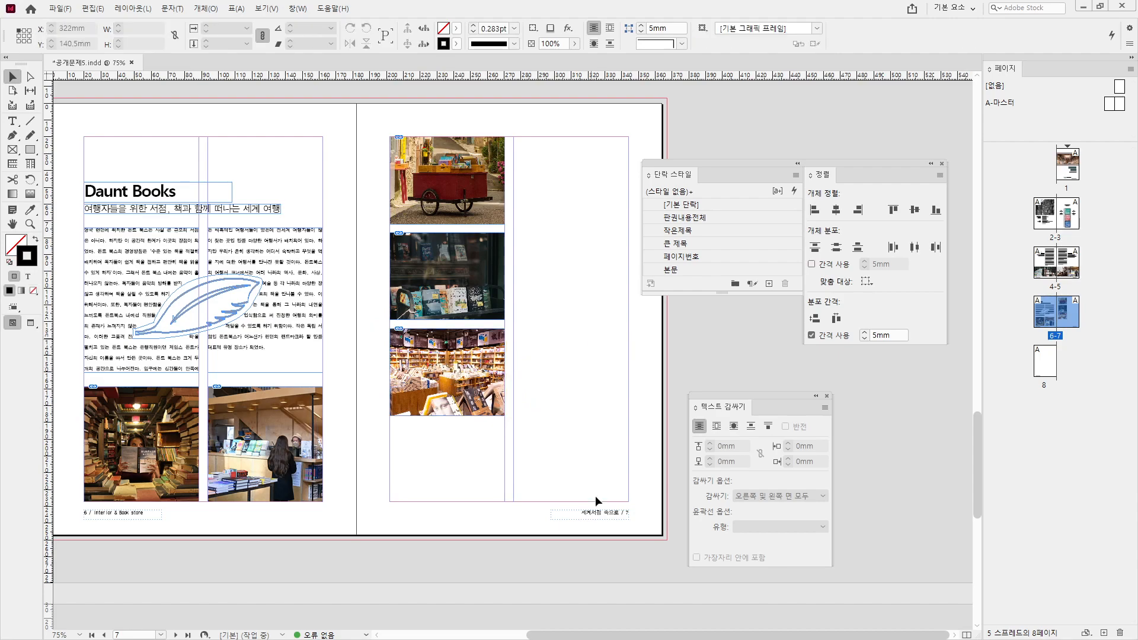
{"action": "left_click_drag", "start_coordinate": [104, 171], "coordinate": [534, 153]}
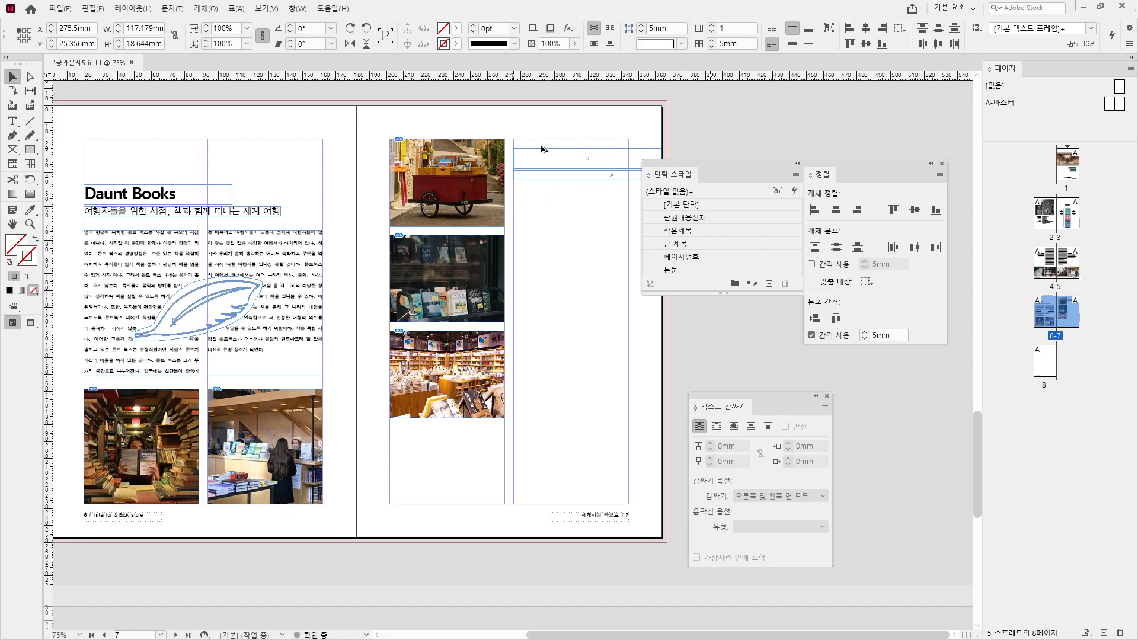
- Move the copied title frame to Y 20mm and shift the subtitle down beneath it
{"action": "left_click", "coordinate": [528, 151]}
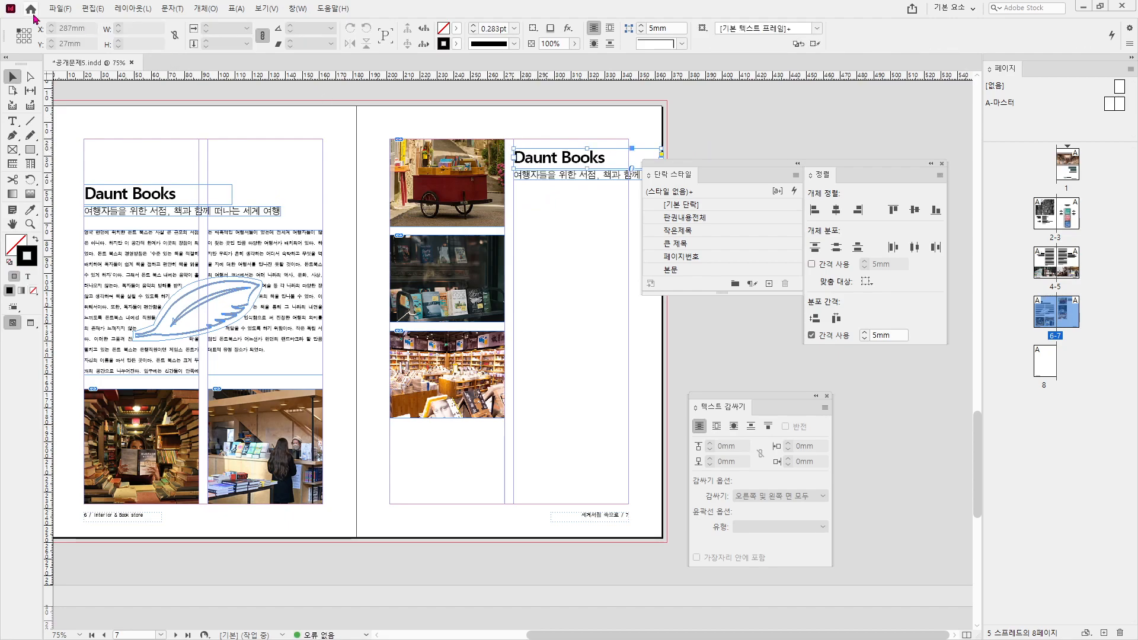
{"action": "mouse_move", "coordinate": [153, 228]}
{"action": "left_mouse_down"}
{"action": "mouse_move", "coordinate": [172, 170]}
{"action": "mouse_move", "coordinate": [215, 222]}
{"action": "left_mouse_up"}
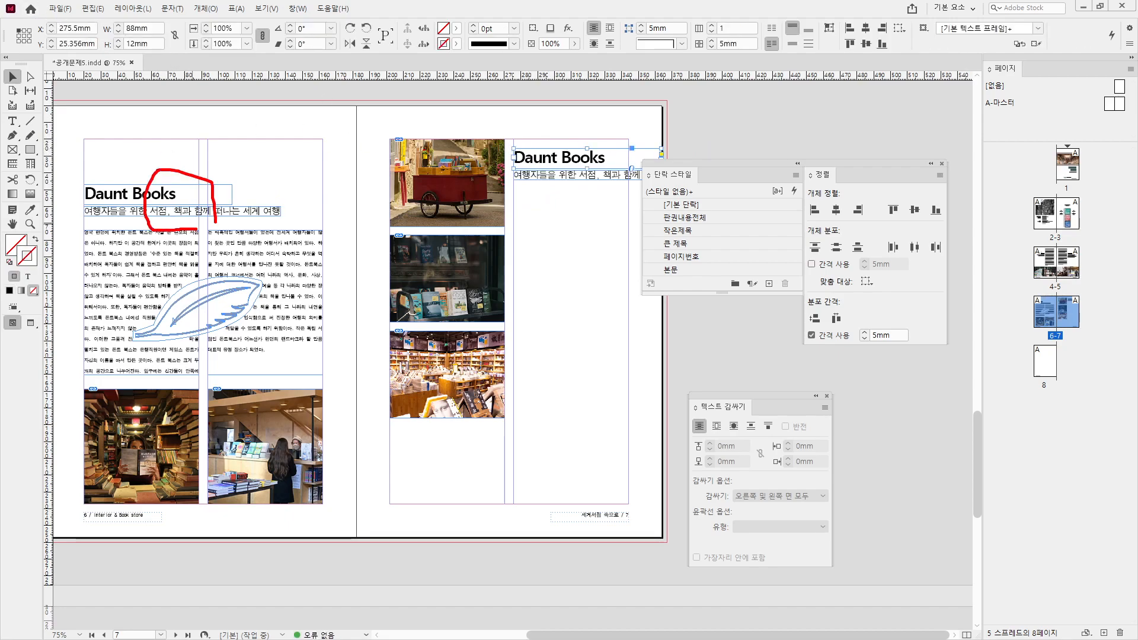
{"action": "key", "text": "Escape"}
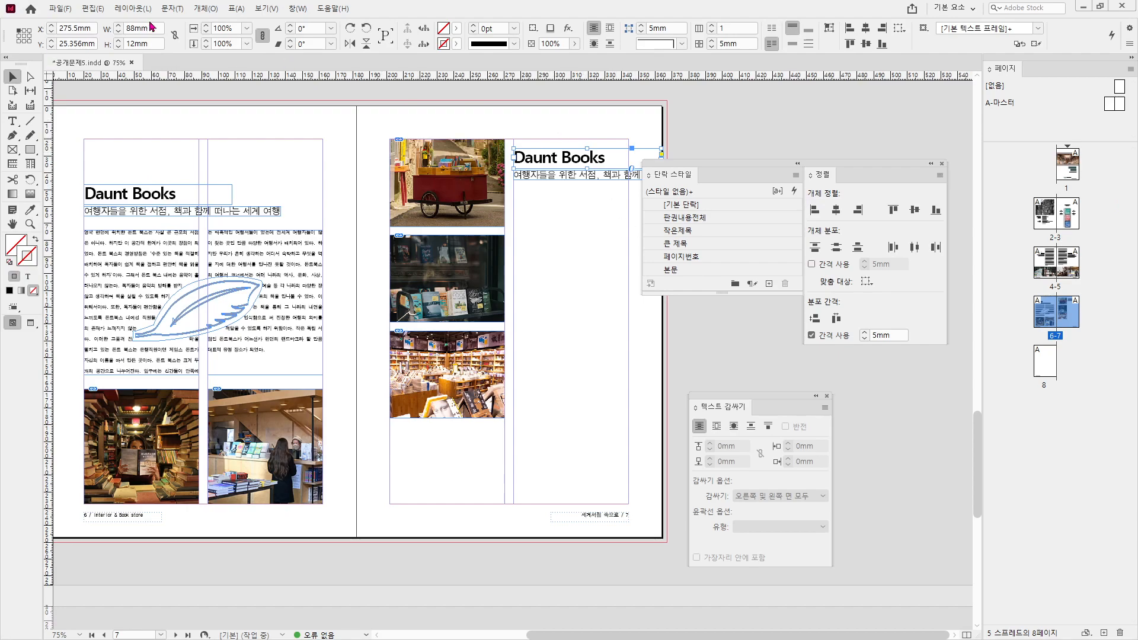
{"action": "triple_click", "coordinate": [90, 43]}
{"action": "type", "text": "20"}
{"action": "key", "text": "Return"}
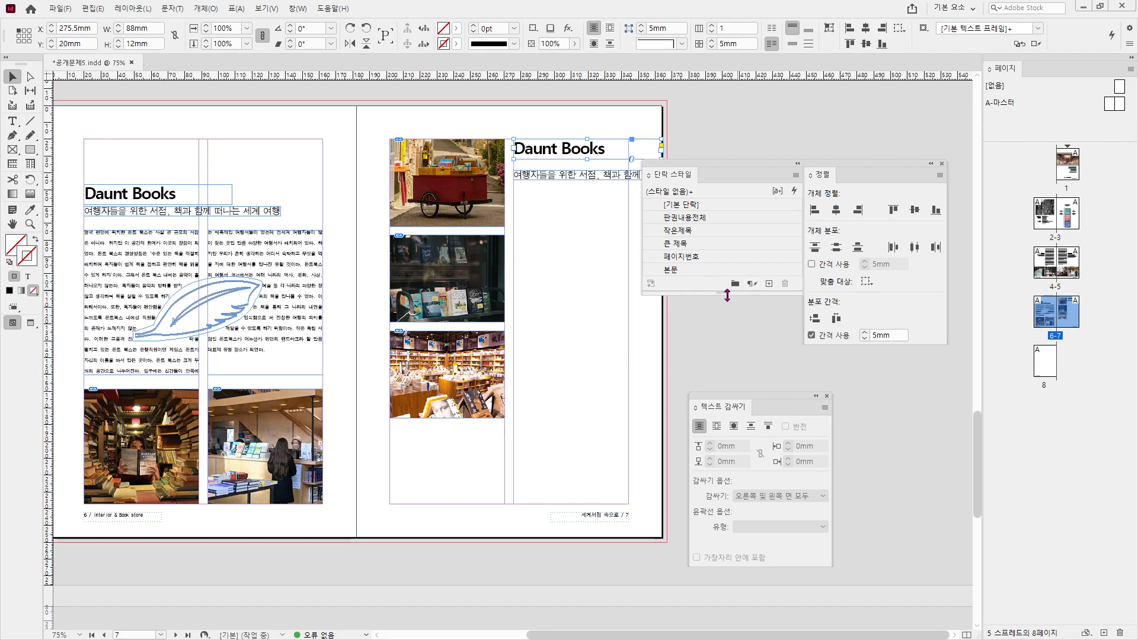
{"action": "left_click", "coordinate": [564, 253]}
{"action": "left_click_drag", "start_coordinate": [564, 176], "coordinate": [569, 221]}
{"action": "left_click", "coordinate": [570, 266]}
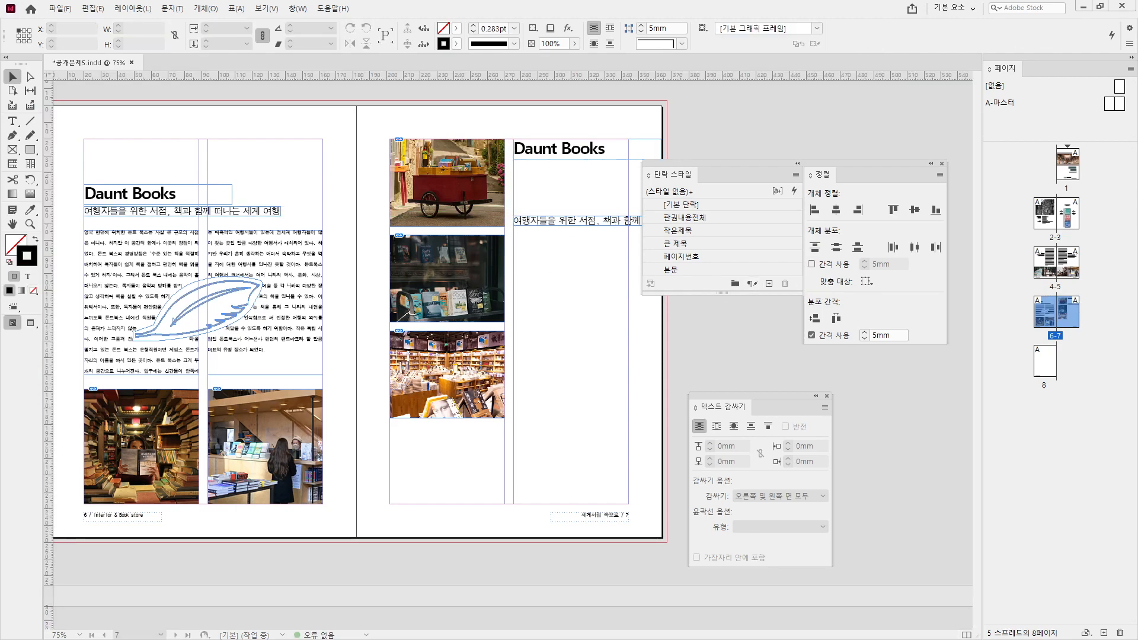
- Replace the Daunt Books title with 'Shakespeare & Company' copied from the source document
{"action": "key", "text": "alt+Tab"}
{"action": "scroll", "coordinate": [200, 308], "scroll_direction": "down", "scroll_amount": 5}
{"action": "left_click", "coordinate": [199, 308]}
{"action": "key", "text": "ctrl+c"}
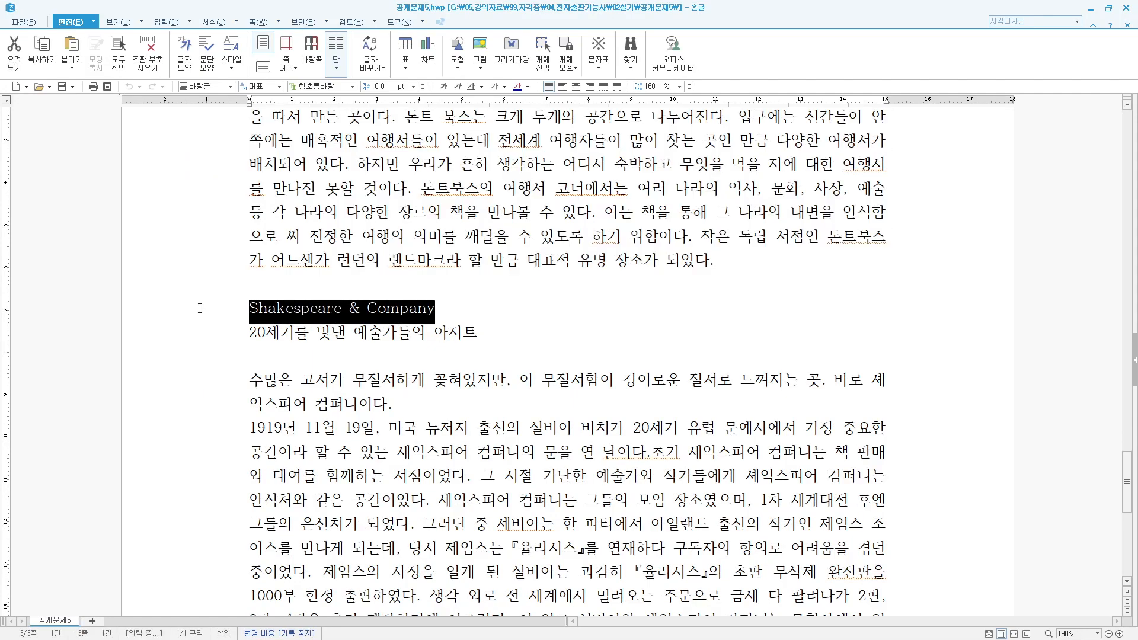
{"action": "left_click", "coordinate": [1089, 8]}
{"action": "left_click", "coordinate": [540, 151]}
{"action": "left_click_drag", "start_coordinate": [590, 180], "coordinate": [590, 191]}
{"action": "double_click", "coordinate": [590, 158]}
{"action": "key", "text": "ctrl+a"}
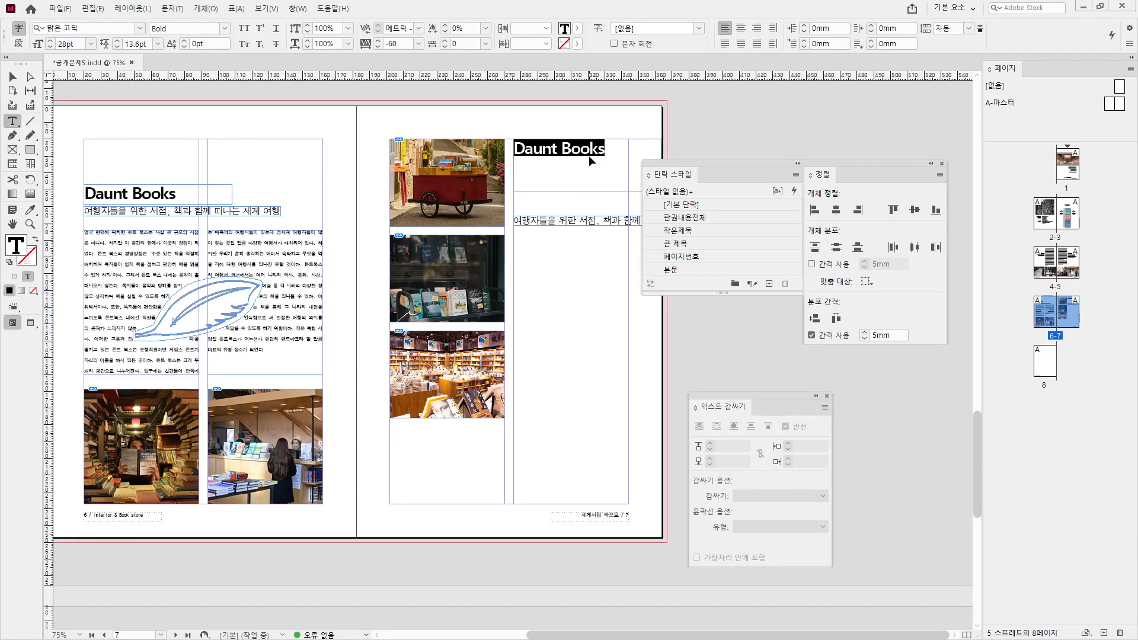
{"action": "key", "text": "ctrl+v"}
- Increase the new title's leading so its two lines sit further apart
{"action": "key", "text": "ctrl+a"}
{"action": "left_click", "coordinate": [117, 40]}
{"action": "left_click", "coordinate": [117, 40]}
{"action": "left_click", "coordinate": [116, 40]}
{"action": "left_click", "coordinate": [118, 41]}
{"action": "left_click", "coordinate": [118, 40]}
{"action": "left_click", "coordinate": [117, 40]}
{"action": "left_click", "coordinate": [118, 41]}
{"action": "left_click", "coordinate": [118, 41]}
{"action": "left_click", "coordinate": [118, 41]}
{"action": "left_click", "coordinate": [117, 41]}
{"action": "key", "text": "Escape"}
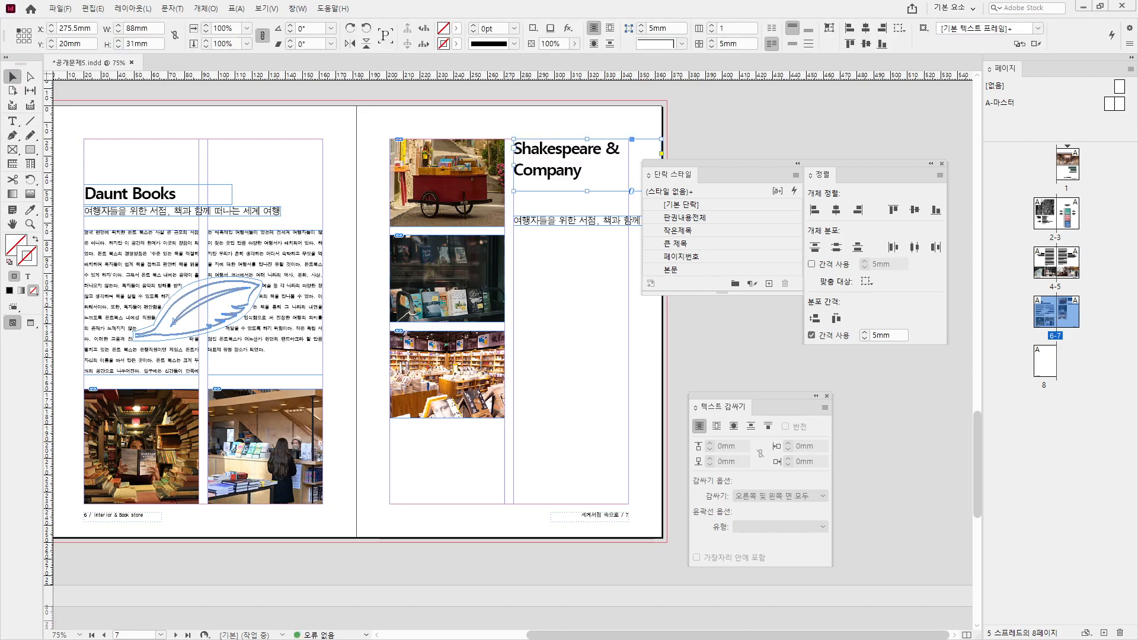
- Replace the subtitle with '20세기를 빛낸 예술가들의 아지트' from the source document
{"action": "key", "text": "alt+Tab"}
{"action": "left_click", "coordinate": [244, 336]}
{"action": "key", "text": "ctrl+c"}
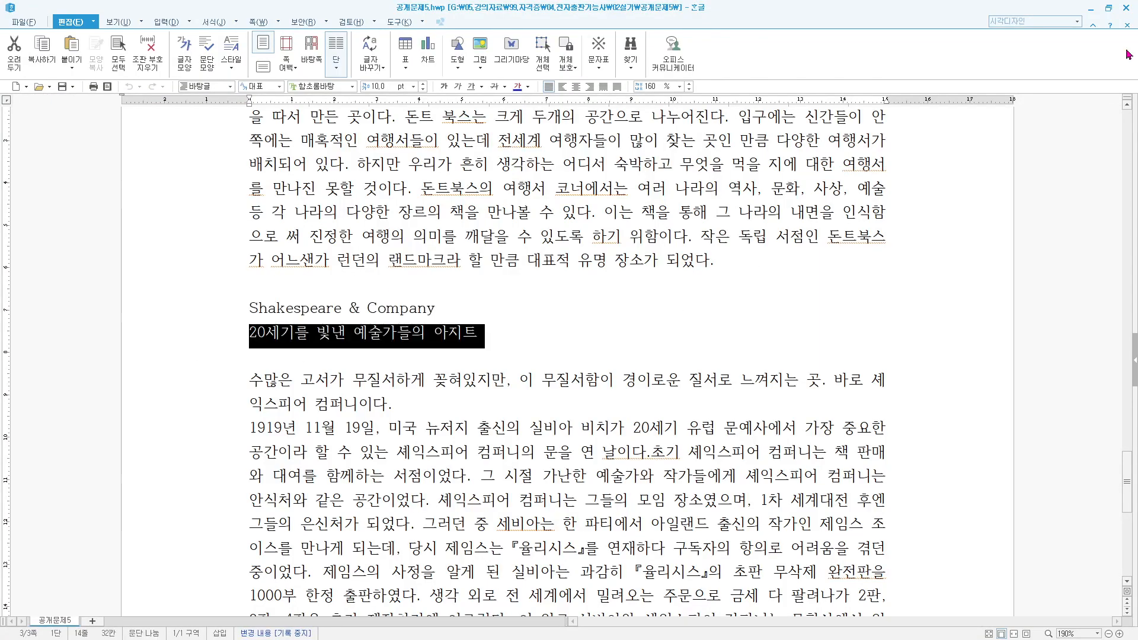
{"action": "left_click", "coordinate": [1090, 9]}
{"action": "double_click", "coordinate": [562, 225]}
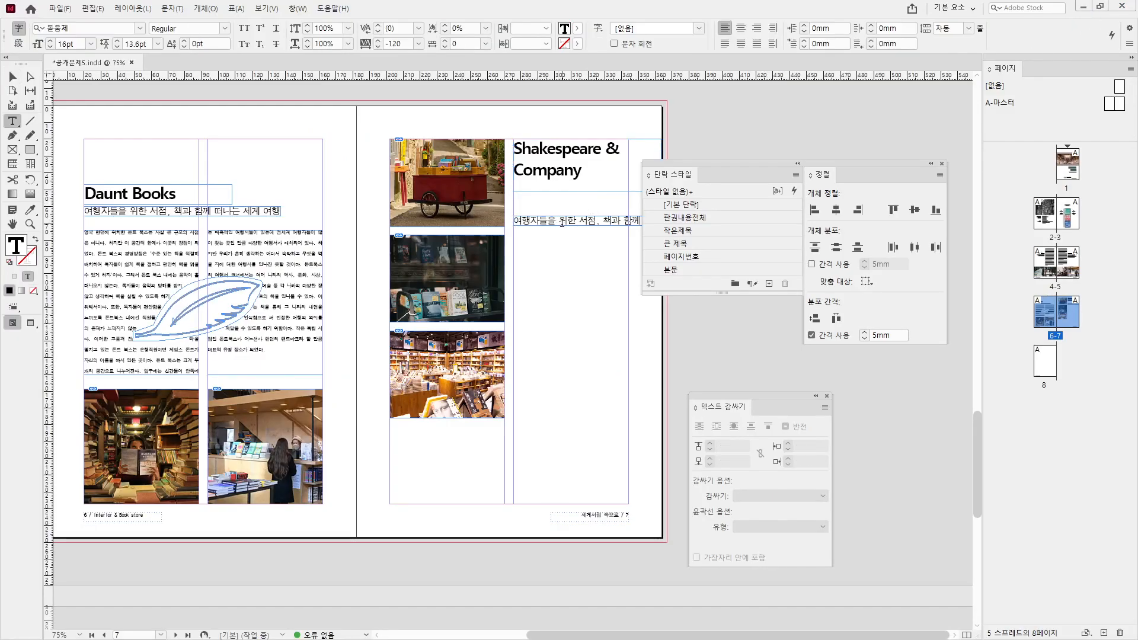
{"action": "left_click_drag", "start_coordinate": [514, 224], "coordinate": [715, 227]}
{"action": "key", "text": "ctrl+v"}
{"action": "left_click", "coordinate": [11, 79]}
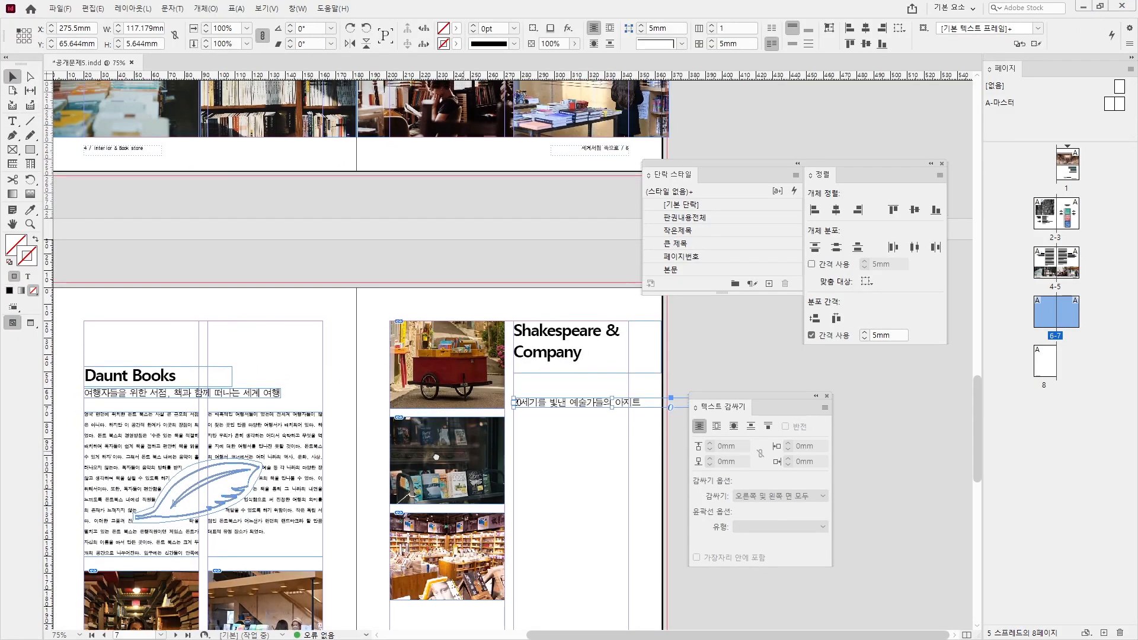
{"action": "scroll", "coordinate": [599, 373], "scroll_direction": "down", "scroll_amount": 3}
{"action": "left_click", "coordinate": [600, 374]}
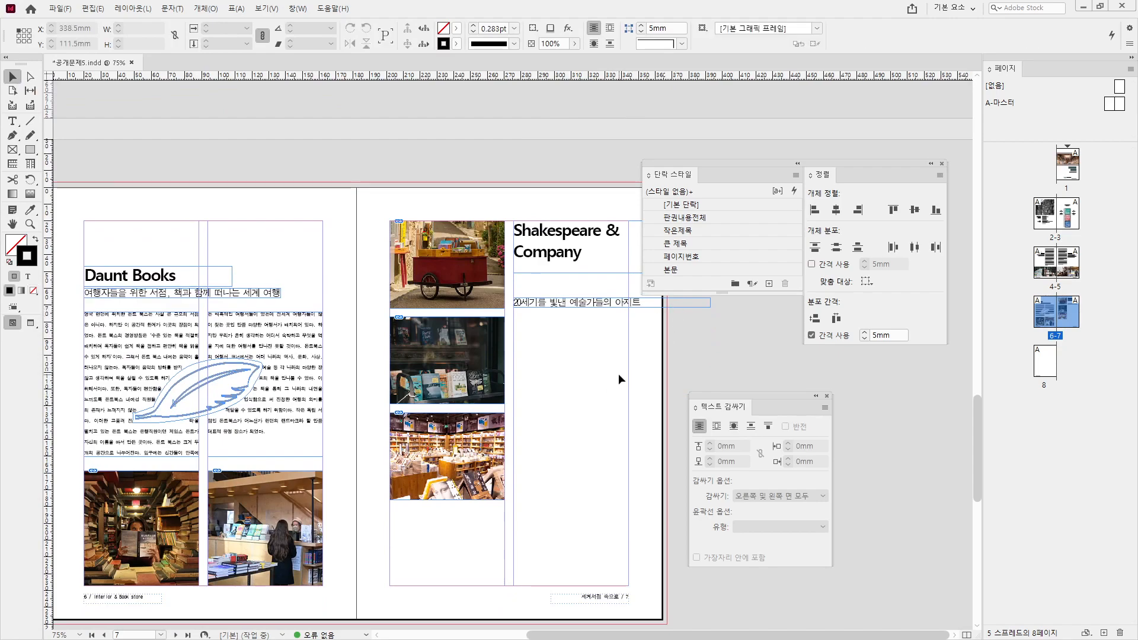
- Narrow the title frame to the column and move the subtitle up to Y 45mm
{"action": "key", "text": "ctrl+equal"}
{"action": "key", "text": "ctrl+equal"}
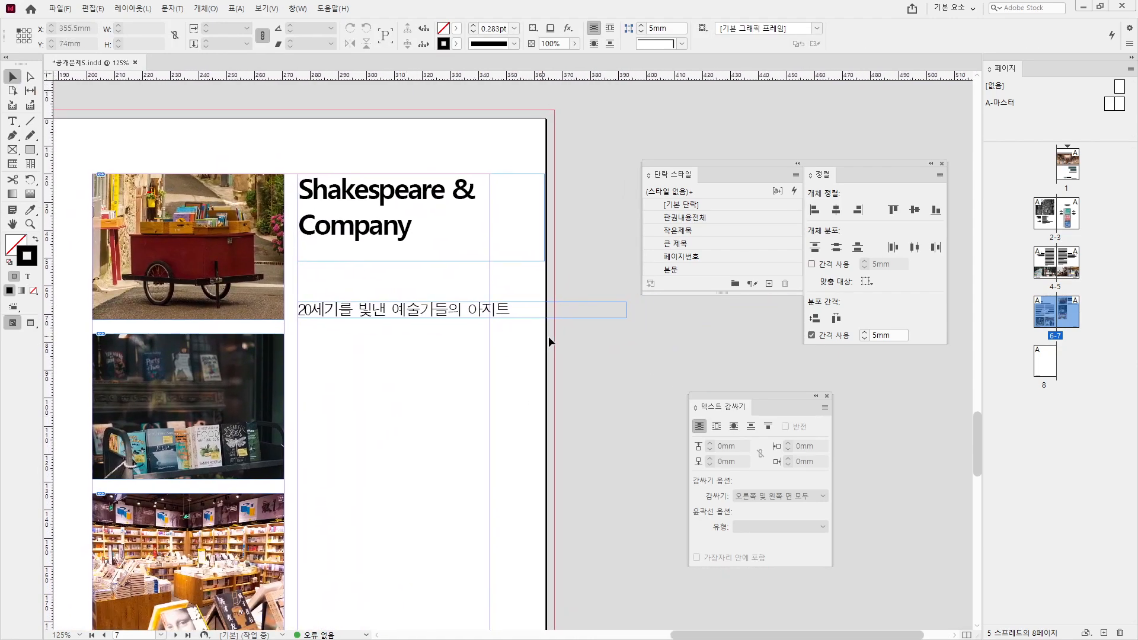
{"action": "left_click", "coordinate": [506, 228]}
{"action": "left_click_drag", "start_coordinate": [510, 227], "coordinate": [490, 228]}
{"action": "triple_click", "coordinate": [89, 44]}
{"action": "type", "text": "45"}
{"action": "key", "text": "Return"}
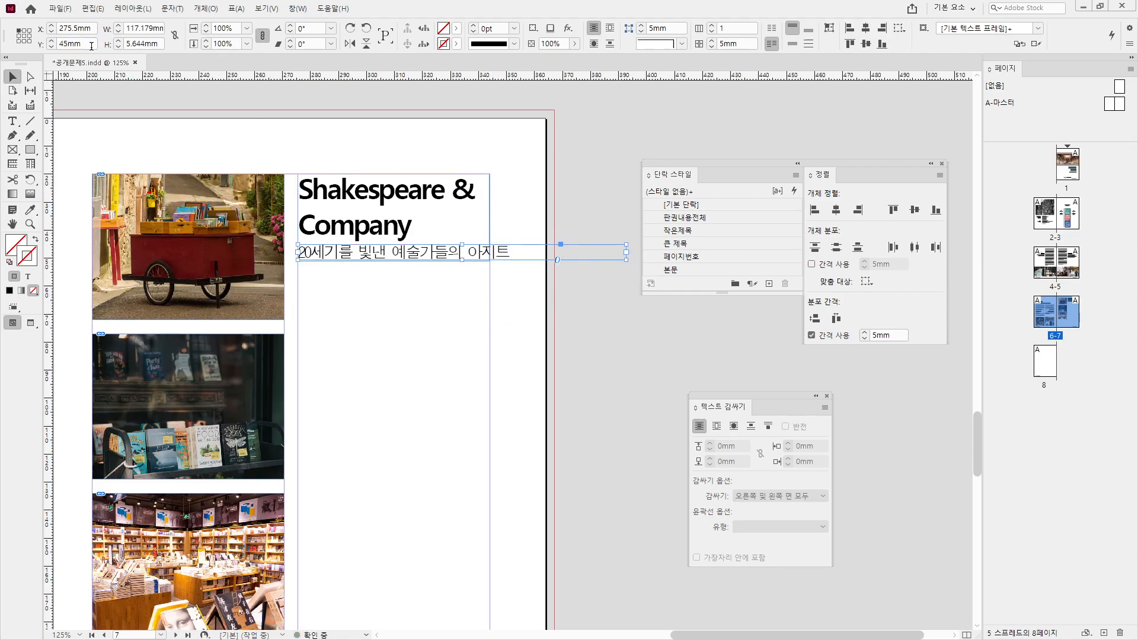
- Fit the subtitle and title frames to their text
{"action": "left_click_drag", "start_coordinate": [628, 259], "coordinate": [516, 265]}
{"action": "double_click", "coordinate": [517, 264]}
{"action": "left_click", "coordinate": [400, 207]}
{"action": "double_click", "coordinate": [395, 260]}
- Reduce the title's leading to 31pt, then check the subtitle line below it
{"action": "double_click", "coordinate": [390, 209]}
{"action": "key", "text": "ctrl+a"}
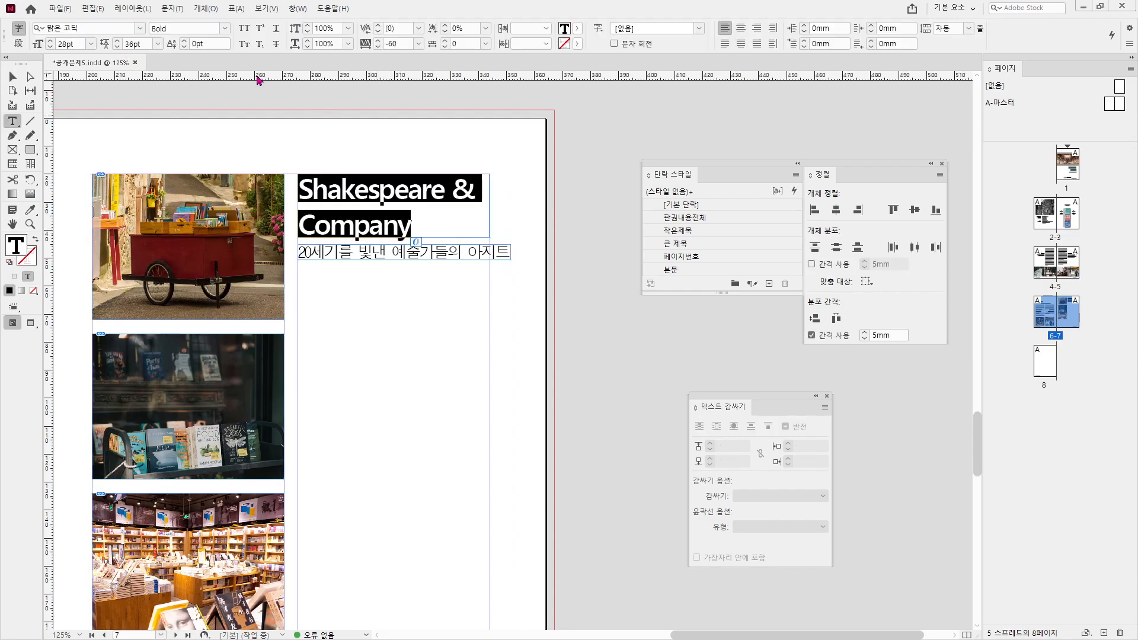
{"action": "left_click", "coordinate": [116, 47]}
{"action": "left_click", "coordinate": [117, 46]}
{"action": "left_click", "coordinate": [117, 47]}
{"action": "left_click", "coordinate": [116, 47]}
{"action": "left_click", "coordinate": [117, 47]}
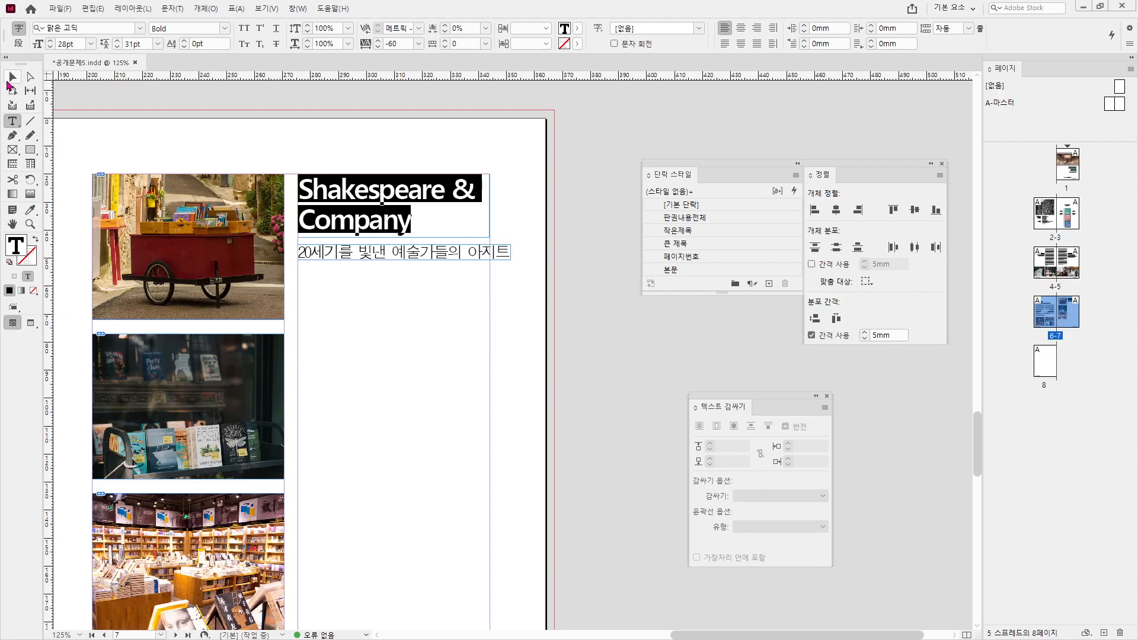
{"action": "left_click", "coordinate": [8, 82]}
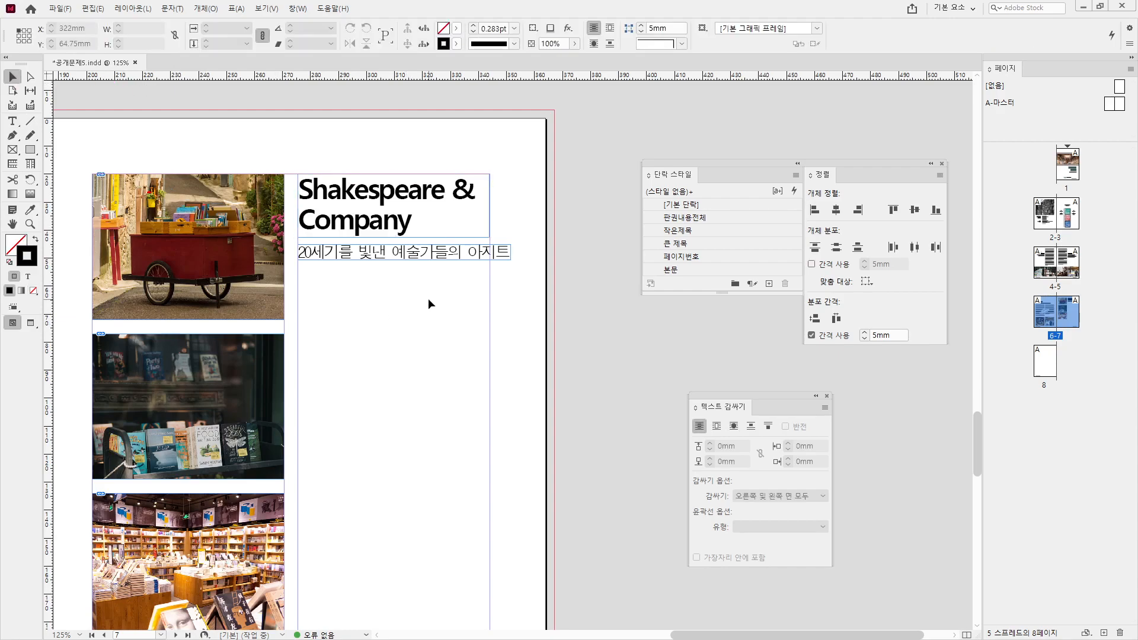
{"action": "double_click", "coordinate": [418, 253]}
{"action": "triple_click", "coordinate": [419, 253]}
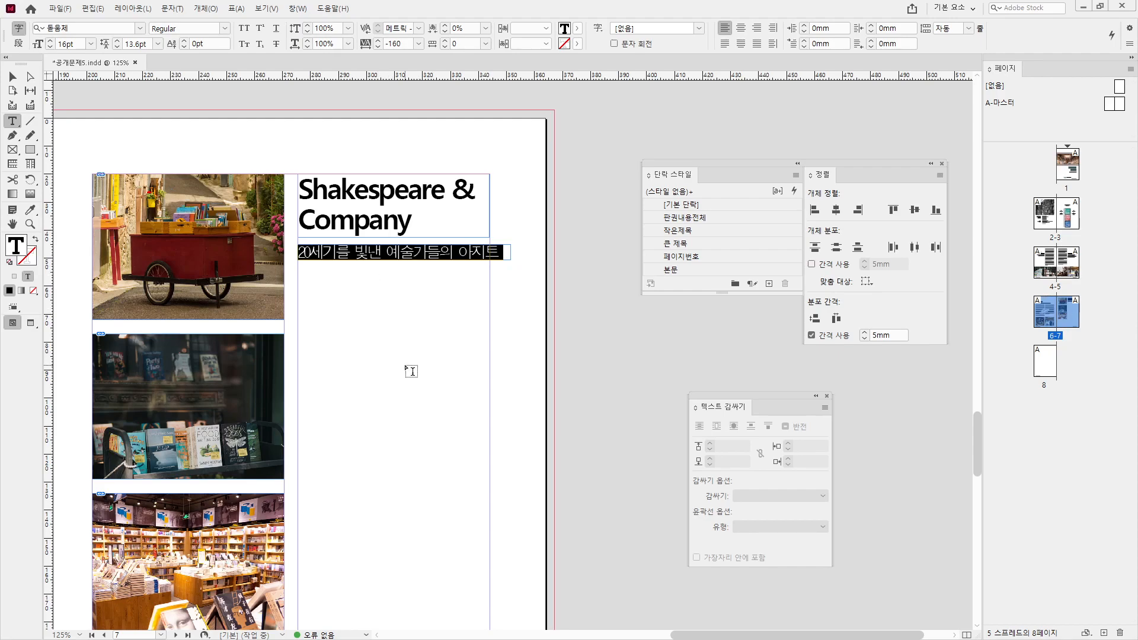
{"action": "key", "text": "Escape"}
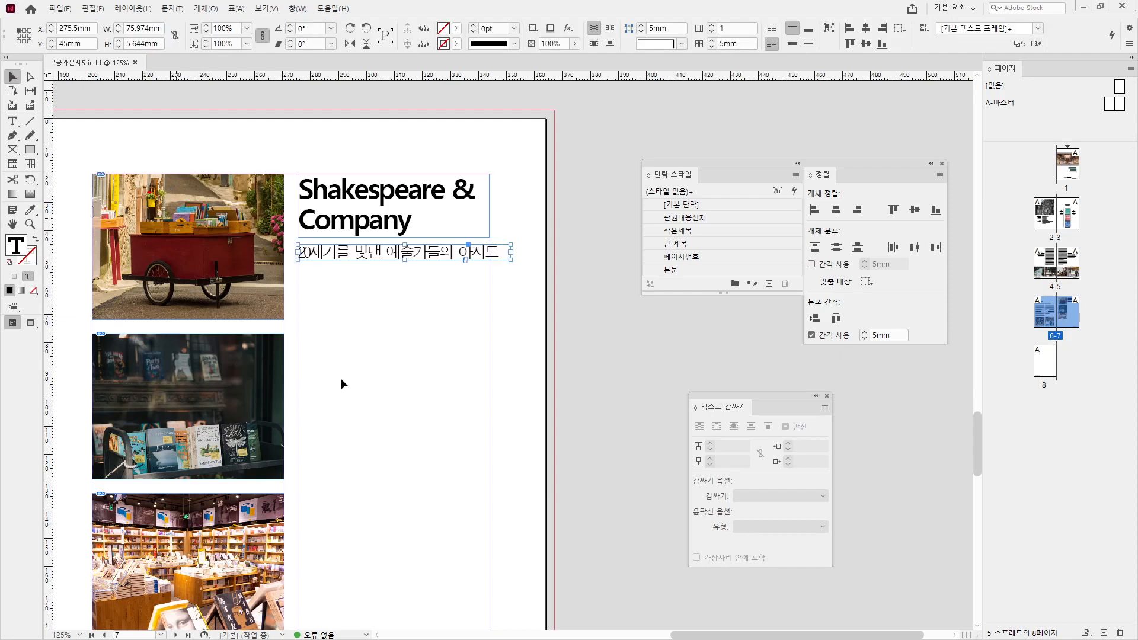
{"action": "left_click_drag", "start_coordinate": [335, 485], "coordinate": [466, 403]}
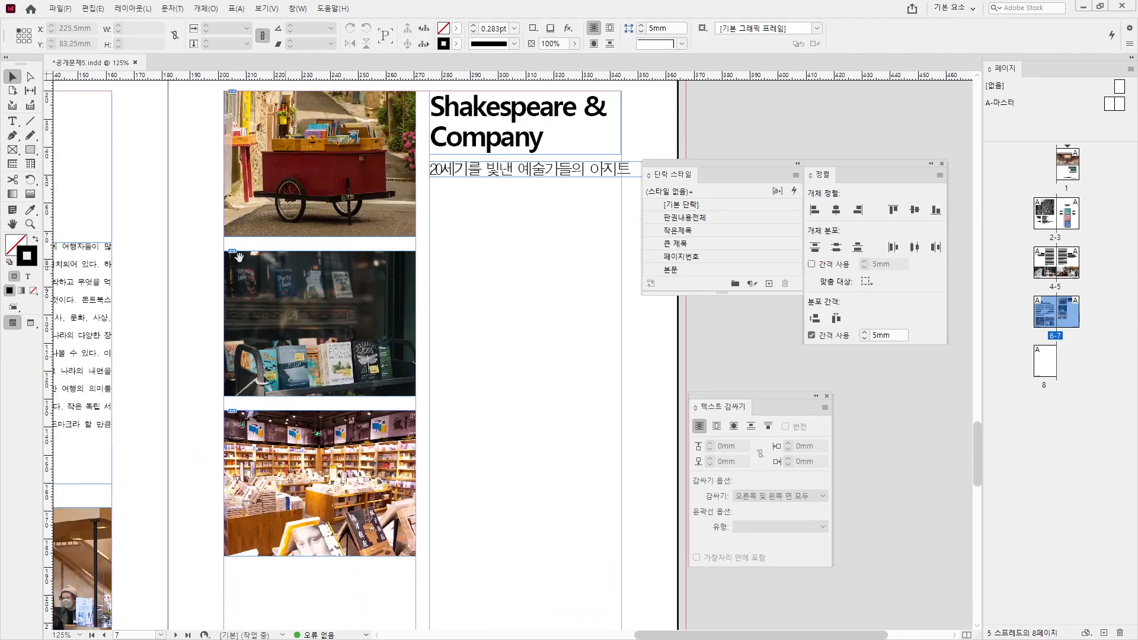
- Draw a text frame below the subtitle, paste in the Shakespeare & Company body text, and apply 본문
{"action": "left_click", "coordinate": [14, 123]}
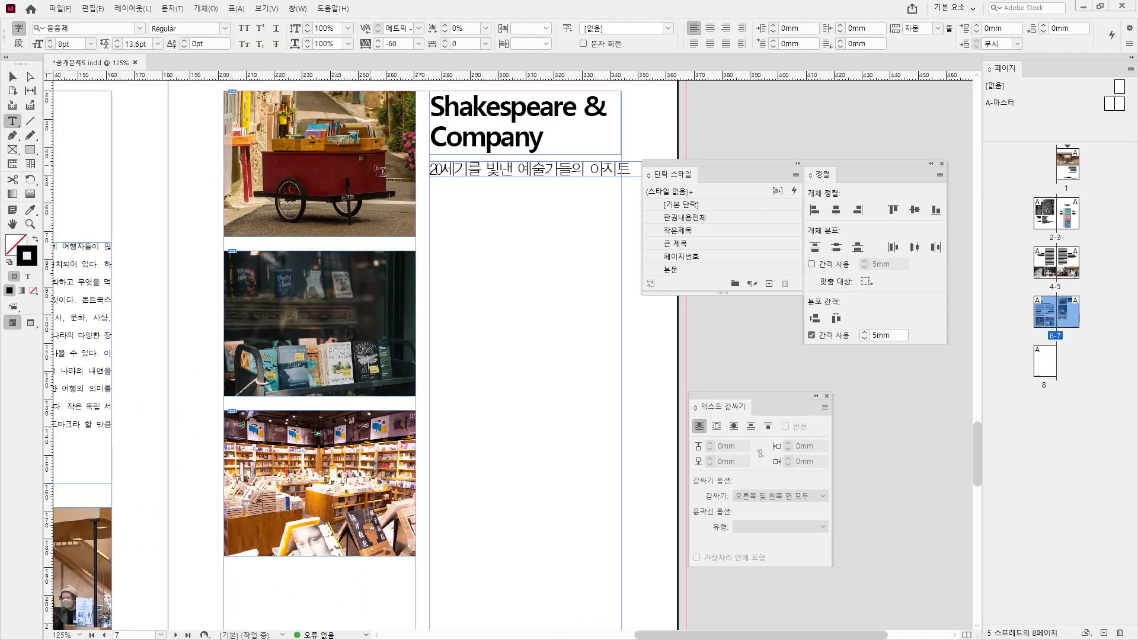
{"action": "left_click_drag", "start_coordinate": [431, 201], "coordinate": [620, 565]}
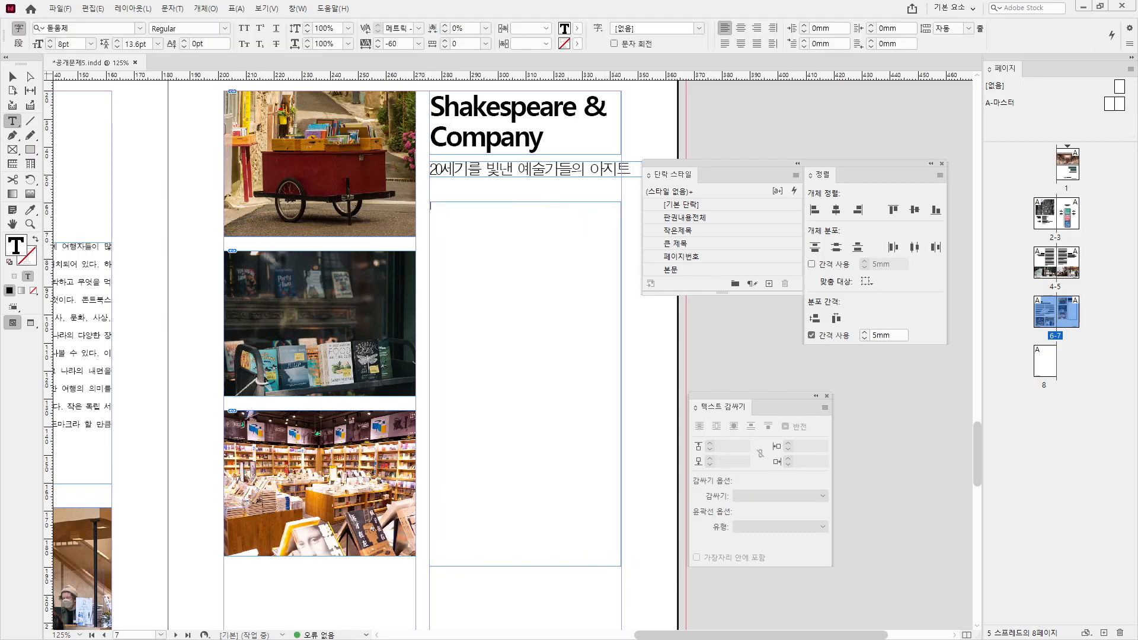
{"action": "key", "text": "alt+Tab"}
{"action": "left_click", "coordinate": [252, 385]}
{"action": "scroll", "coordinate": [261, 388], "scroll_direction": "down", "scroll_amount": 3}
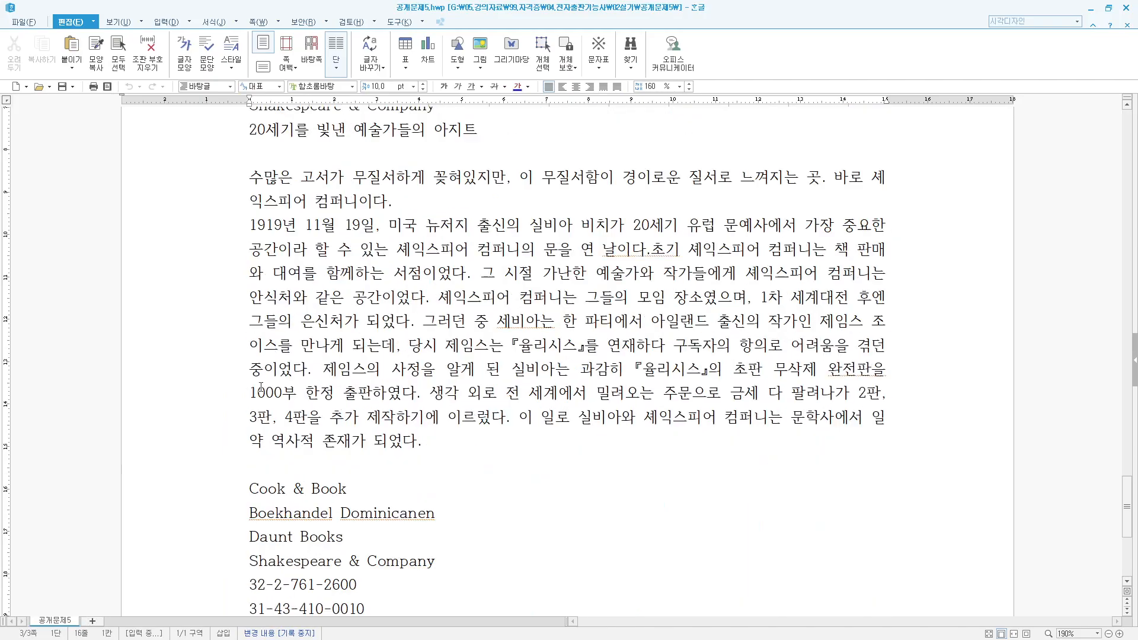
{"action": "left_click", "coordinate": [433, 443], "text": "shift"}
{"action": "key", "text": "alt+Tab"}
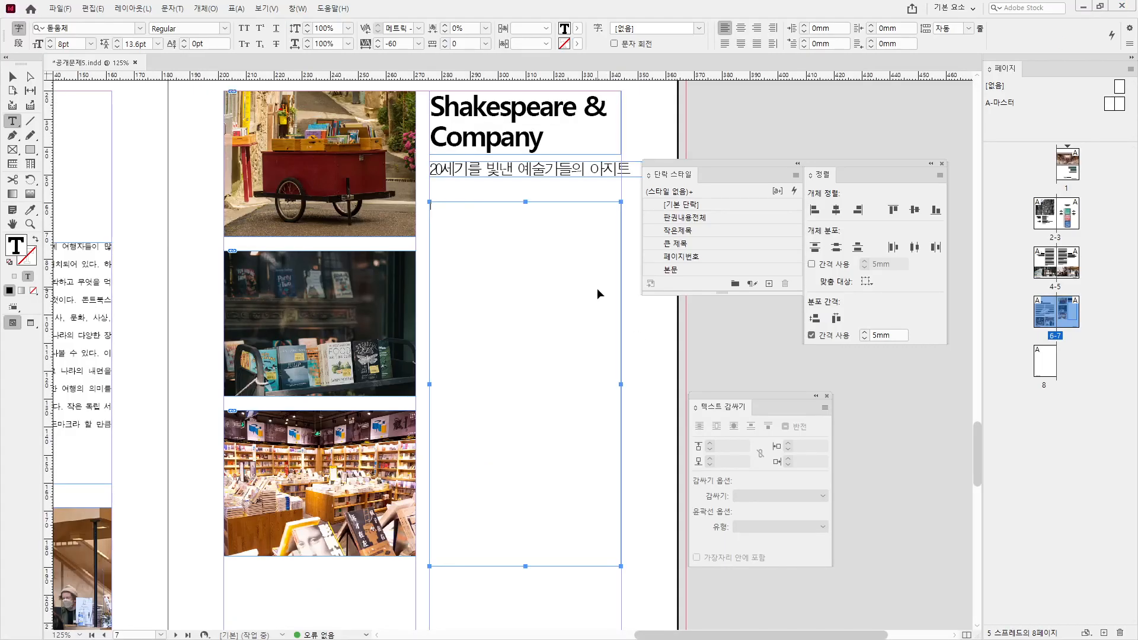
{"action": "key", "text": "ctrl+v"}
{"action": "key", "text": "ctrl+a"}
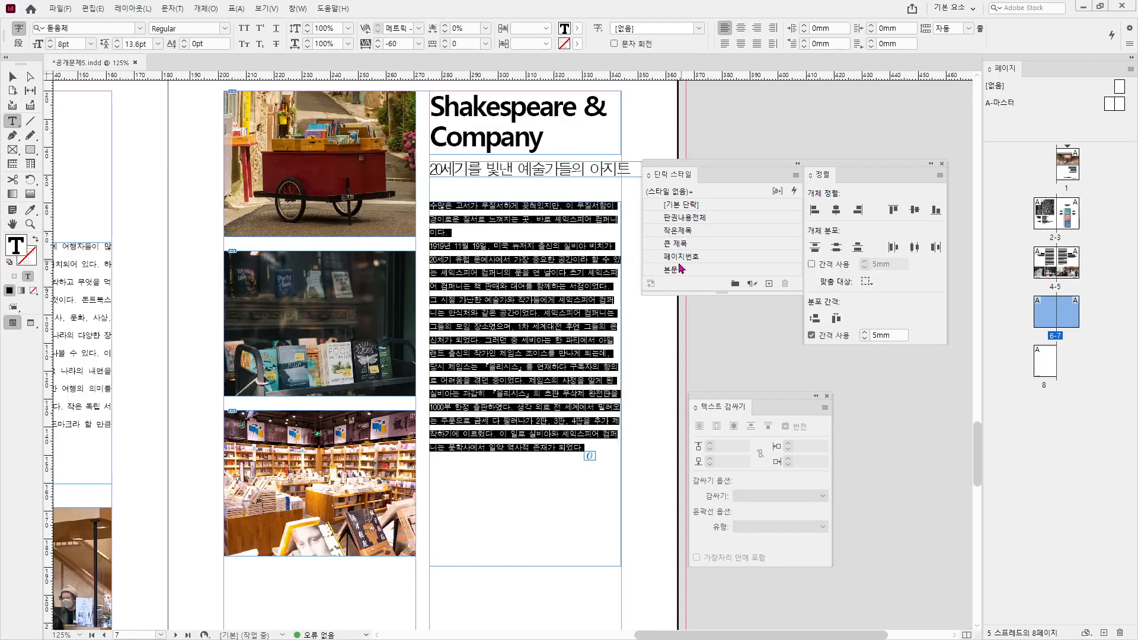
{"action": "left_click", "coordinate": [680, 269]}
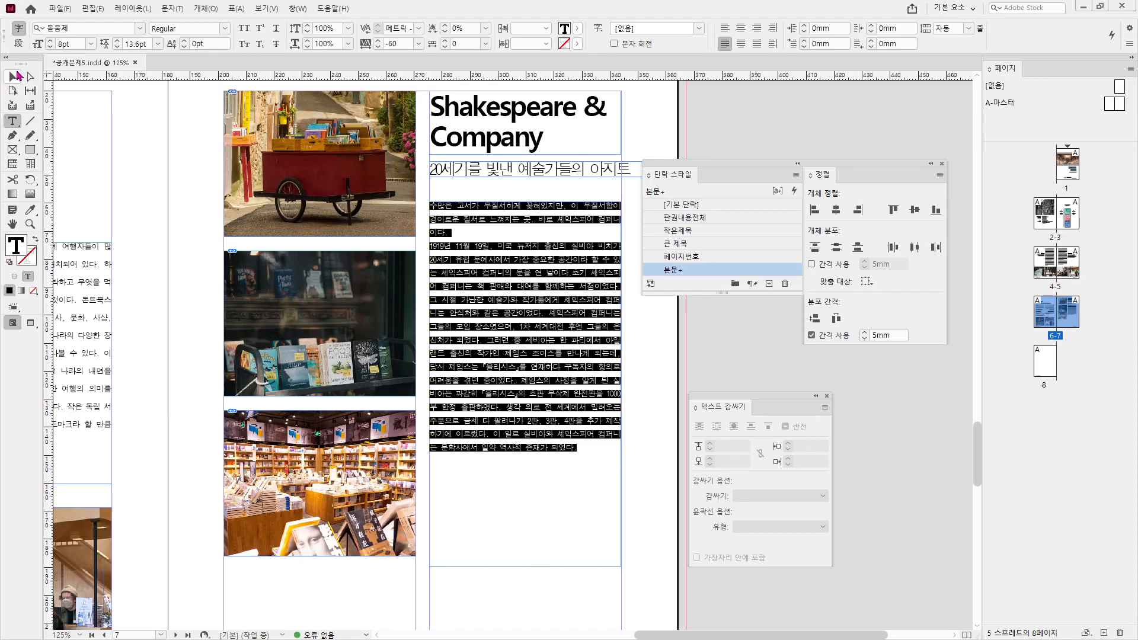
- Move the body text frame to Y 60mm and shorten it
{"action": "left_click", "coordinate": [17, 76]}
{"action": "left_click", "coordinate": [74, 43]}
{"action": "type", "text": "60"}
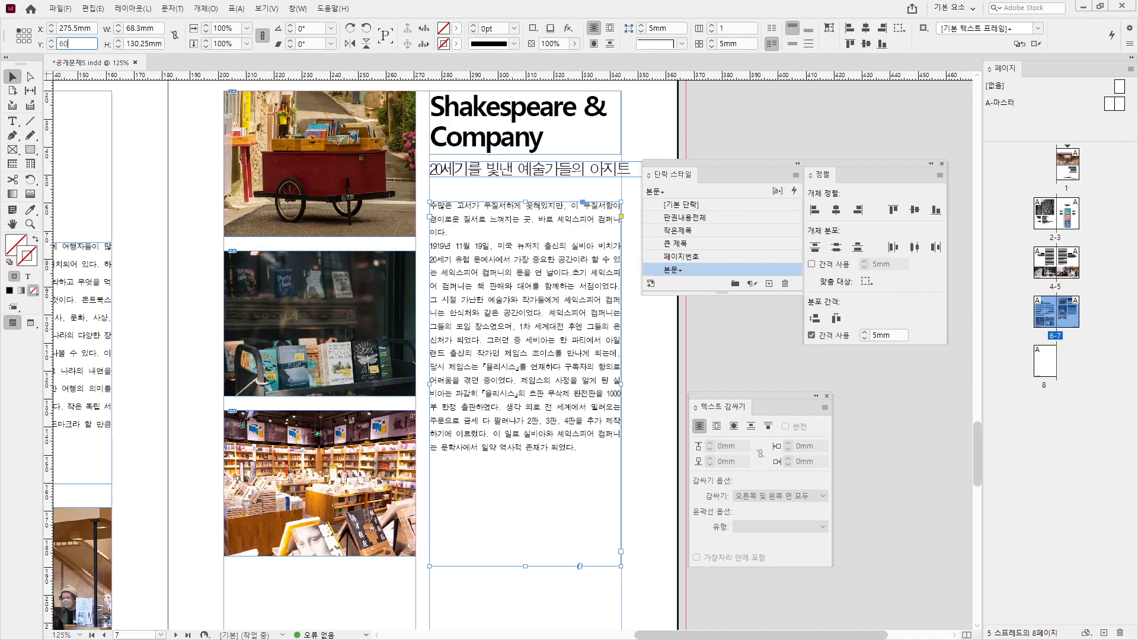
{"action": "key", "text": "Return"}
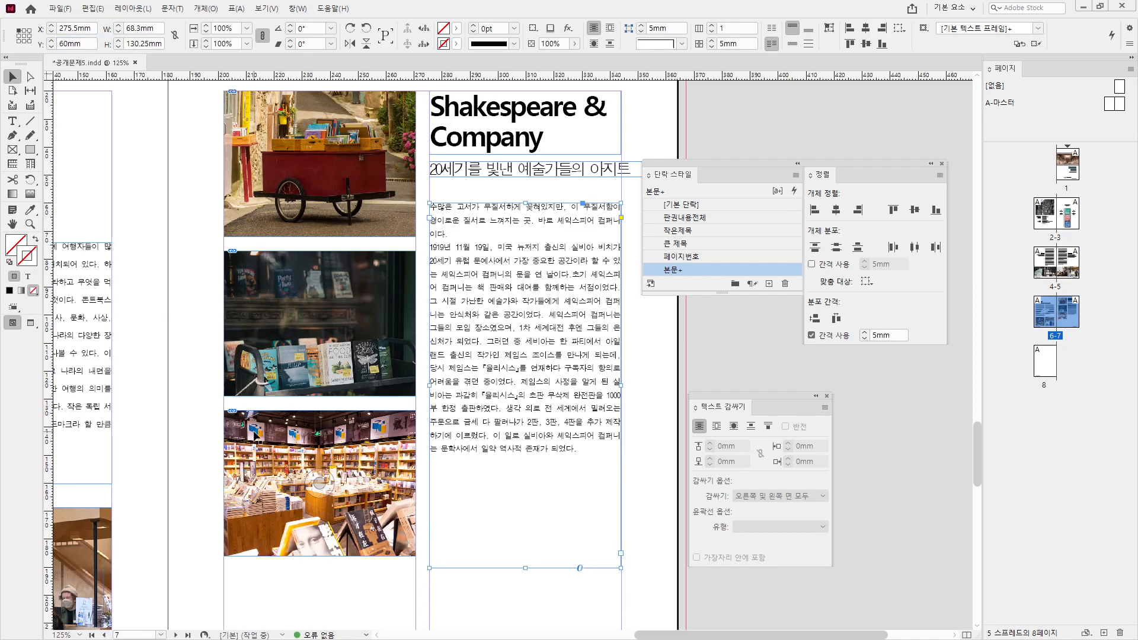
{"action": "left_click_drag", "start_coordinate": [525, 568], "coordinate": [525, 501]}
{"action": "scroll", "coordinate": [590, 459], "scroll_direction": "left", "scroll_amount": 5}
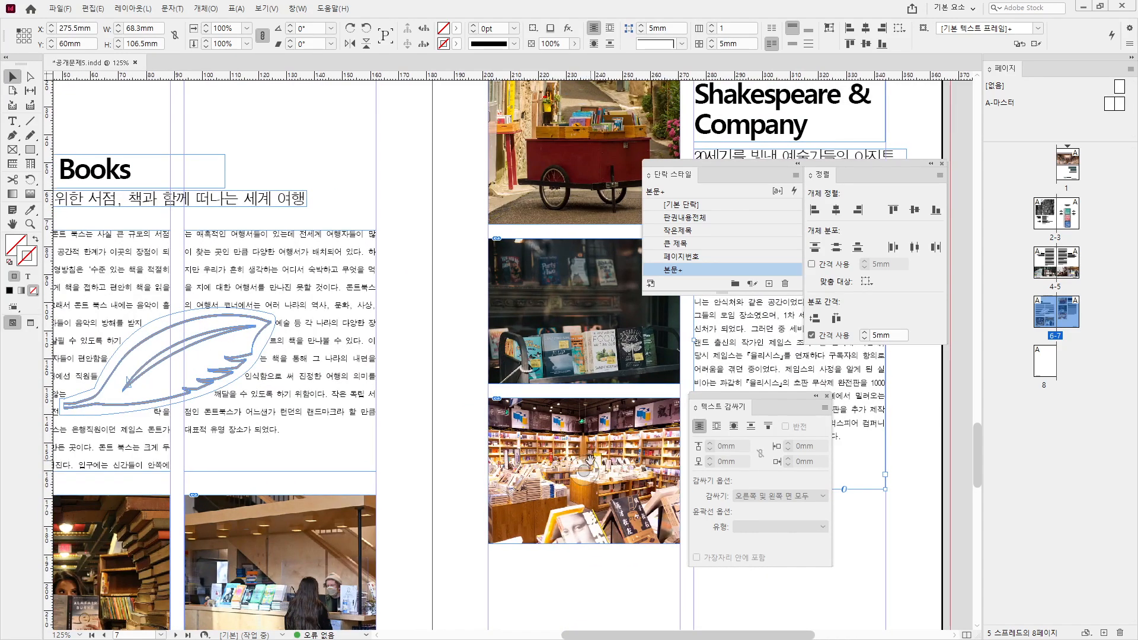
{"action": "scroll", "coordinate": [589, 460], "scroll_direction": "right", "scroll_amount": 5}
{"action": "left_click", "coordinate": [485, 383]}
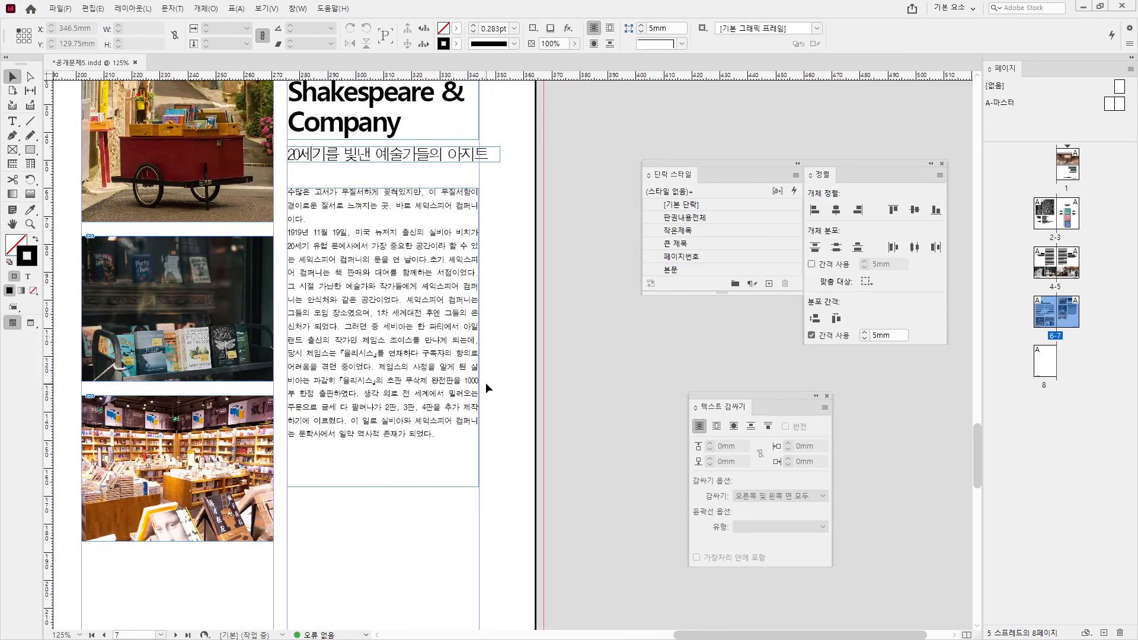
{"action": "scroll", "coordinate": [486, 387], "scroll_direction": "up", "scroll_amount": 2}
{"action": "left_click", "coordinate": [142, 206]}
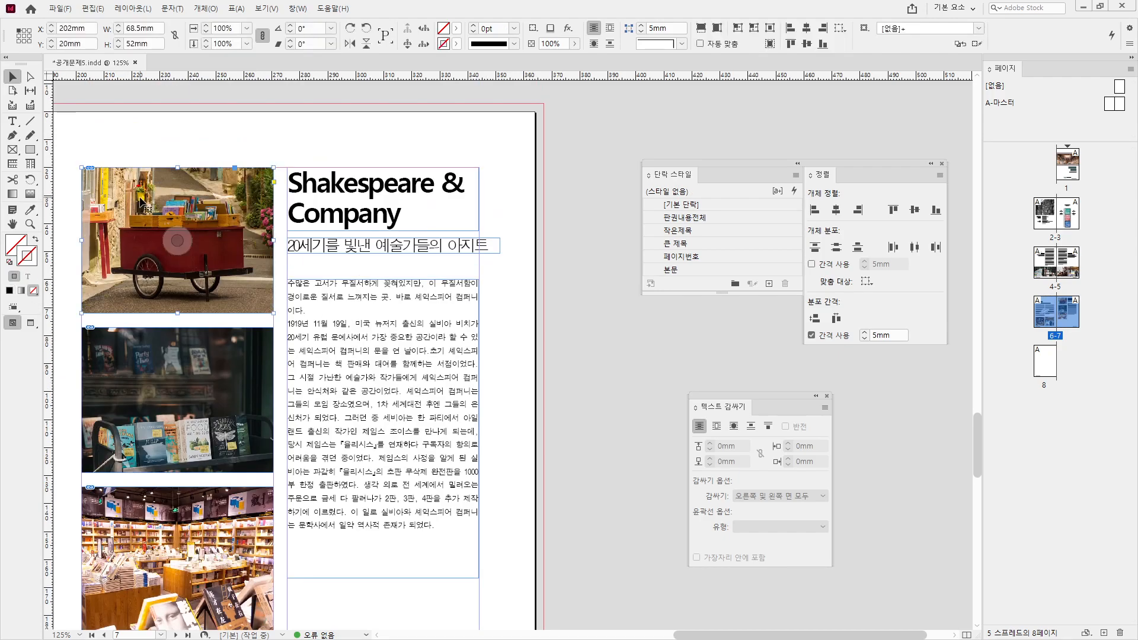
{"action": "left_click", "coordinate": [521, 349]}
{"action": "scroll", "coordinate": [554, 485], "scroll_direction": "down", "scroll_amount": 3}
- Draw a text frame across the bottom of page 7 sized 142×47mm
{"action": "scroll", "coordinate": [554, 485], "scroll_direction": "down", "scroll_amount": 3}
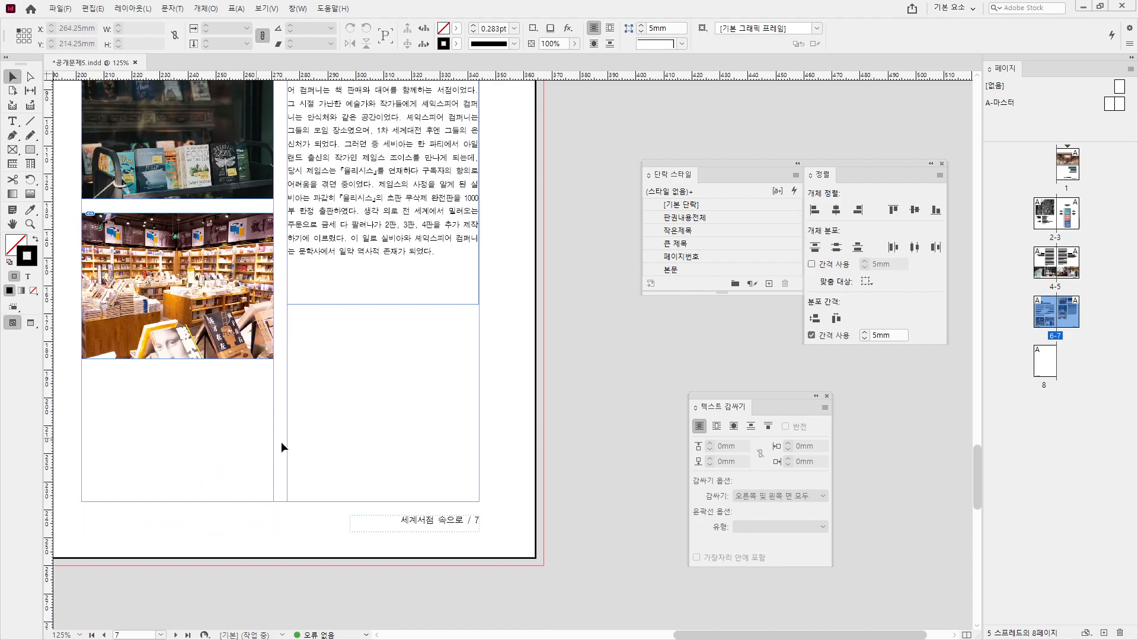
{"action": "left_click", "coordinate": [13, 121]}
{"action": "left_click_drag", "start_coordinate": [84, 367], "coordinate": [481, 502]}
{"action": "key", "text": "Escape"}
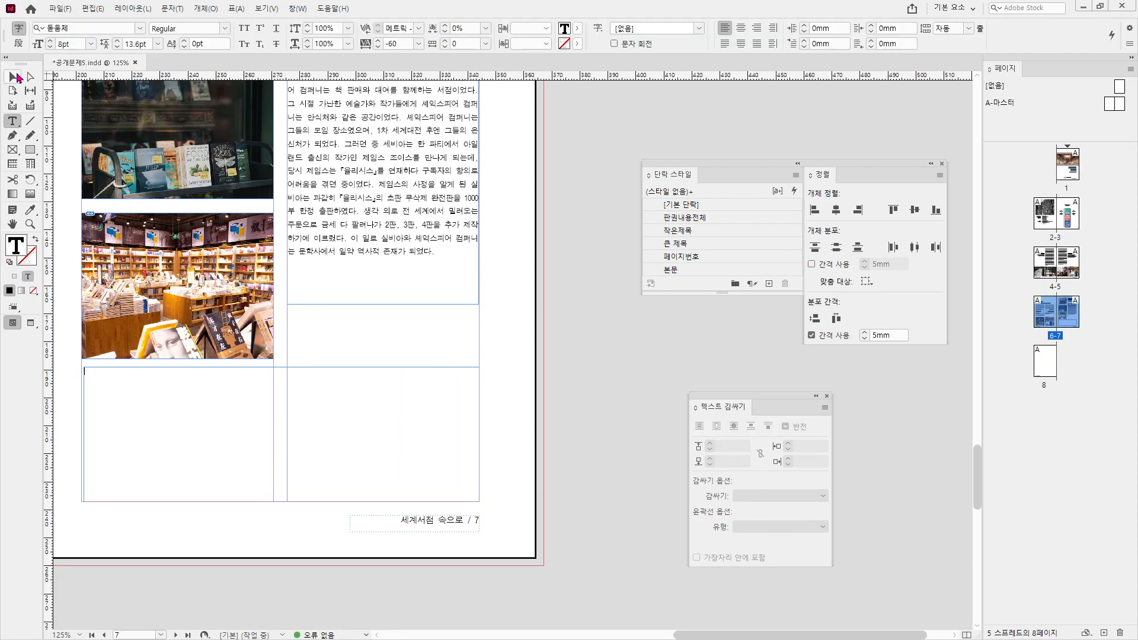
{"action": "double_click", "coordinate": [145, 29]}
{"action": "type", "text": "142"}
{"action": "key", "text": "Tab"}
{"action": "type", "text": "47"}
{"action": "key", "text": "Return"}
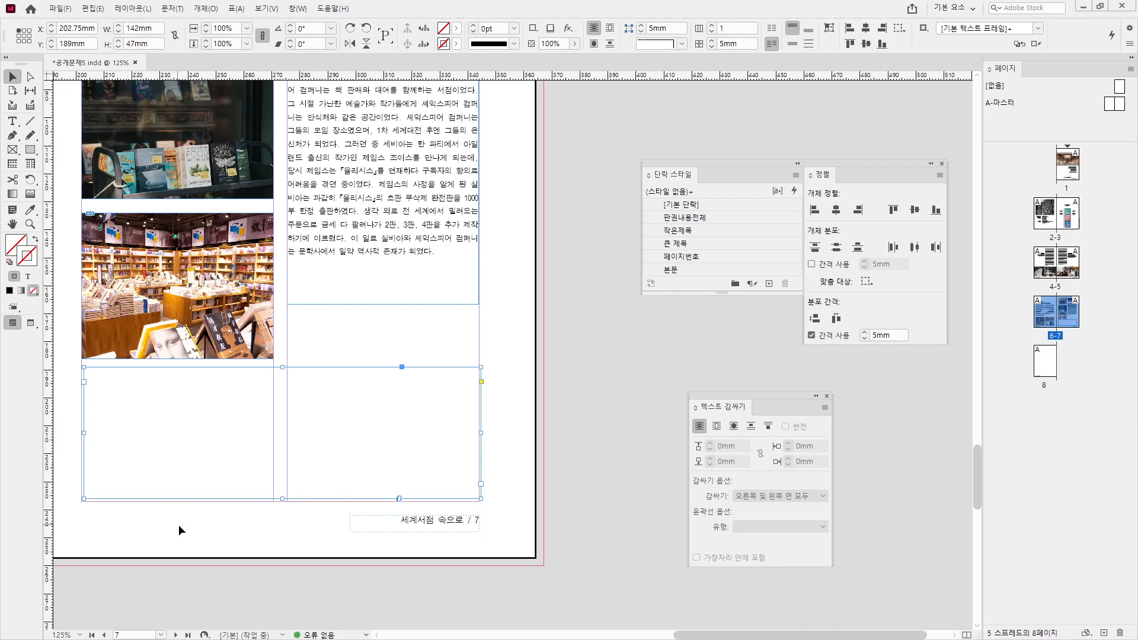
- Lower the empty frames and insert a table with 3 body rows into the left frame
{"action": "left_click_drag", "start_coordinate": [180, 494], "coordinate": [185, 475]}
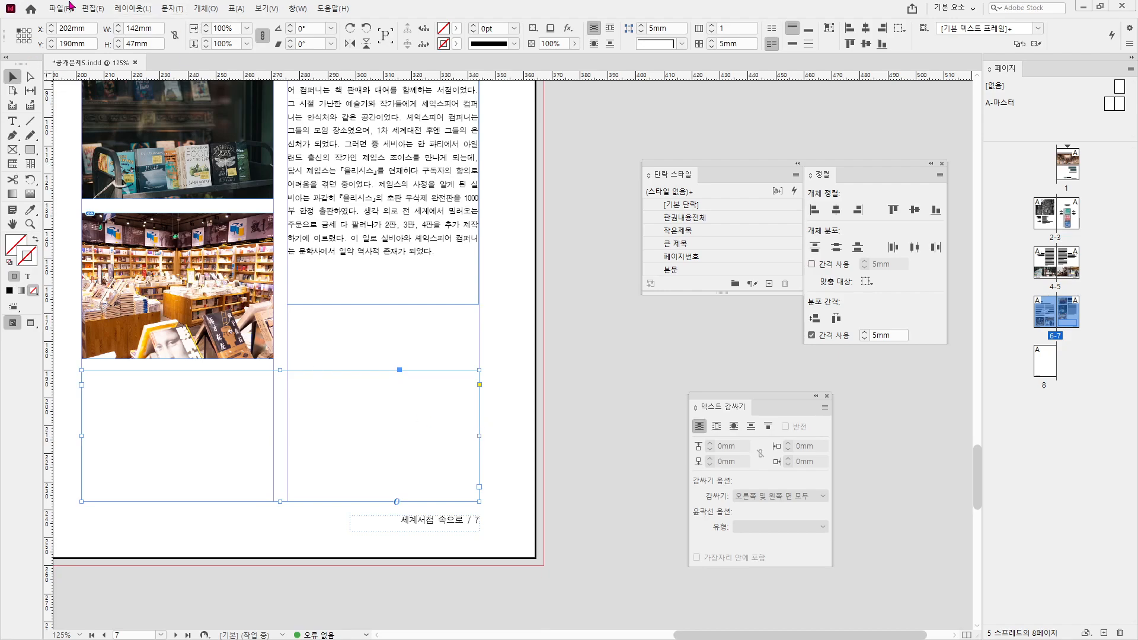
{"action": "double_click", "coordinate": [171, 407]}
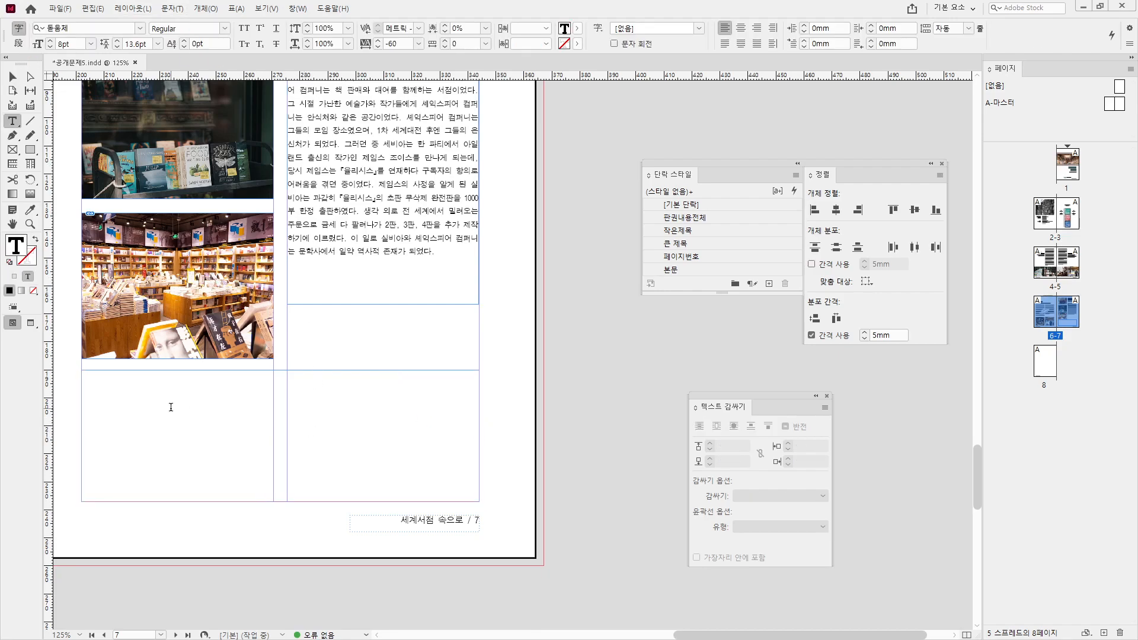
{"action": "left_click", "coordinate": [236, 9]}
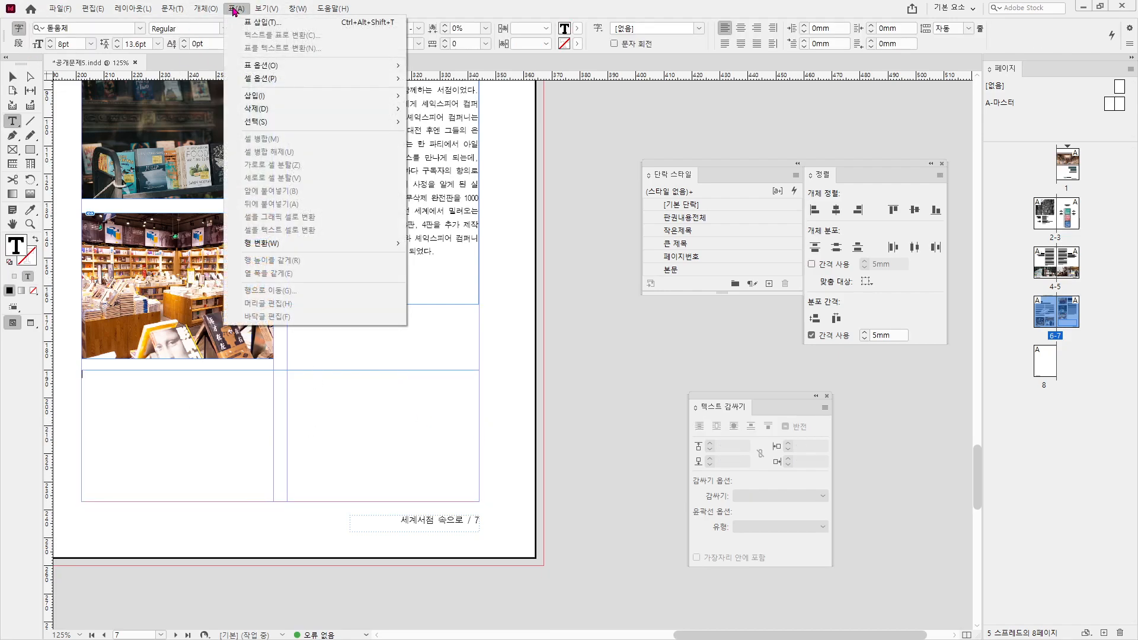
{"action": "left_click", "coordinate": [262, 22]}
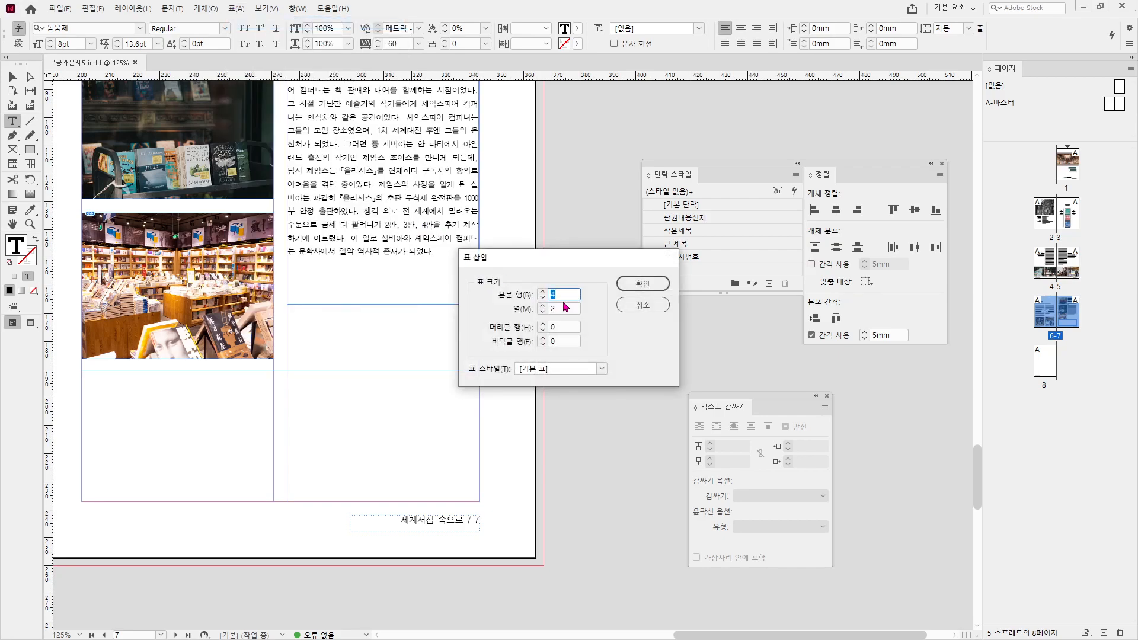
{"action": "type", "text": "3"}
{"action": "key", "text": "Tab"}
{"action": "key", "text": "Return"}
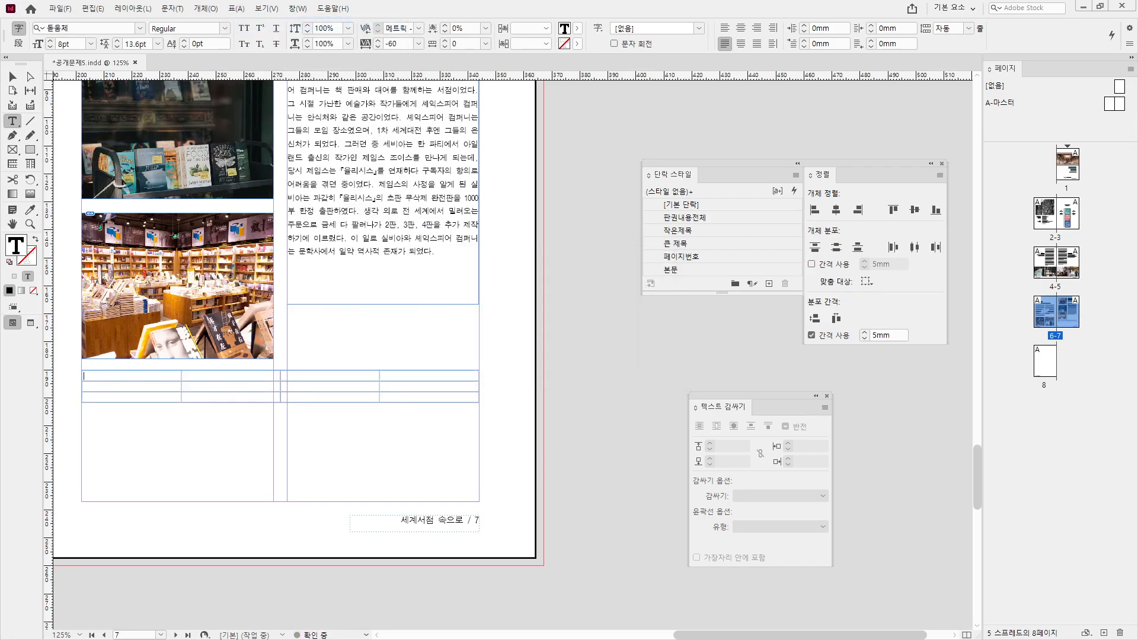
{"action": "key", "text": "Escape"}
{"action": "key", "text": "ctrl+equal"}
{"action": "key", "text": "ctrl+equal"}
{"action": "key", "text": "ctrl+equal"}
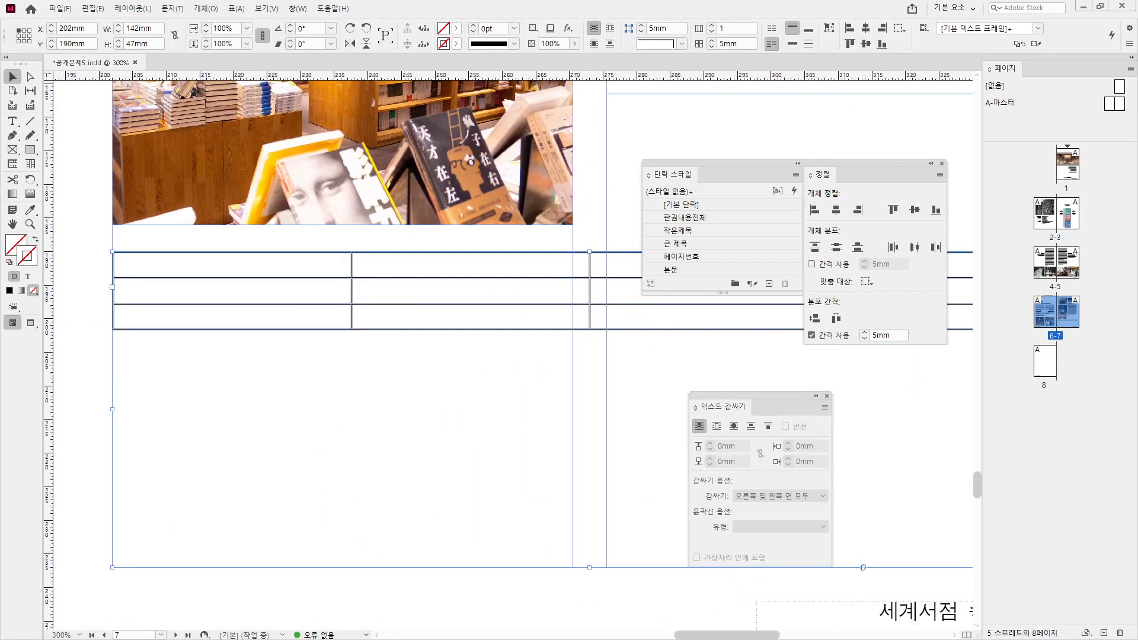
{"action": "key", "text": "alt+Tab"}
- Paste Cook & Book, Boekhandel Dominicanen, Daunt Books and Shakespeare & Company into the header row
{"action": "left_click_drag", "start_coordinate": [250, 488], "coordinate": [385, 488]}
{"action": "key", "text": "ctrl+c"}
{"action": "key", "text": "alt+Tab"}
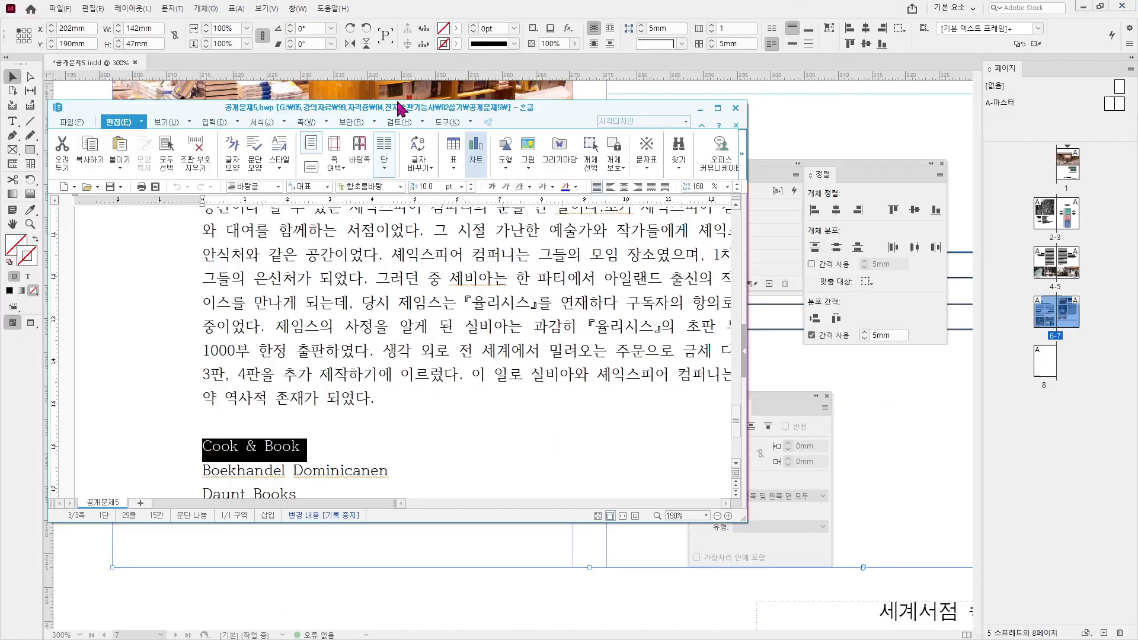
{"action": "double_click", "coordinate": [273, 266]}
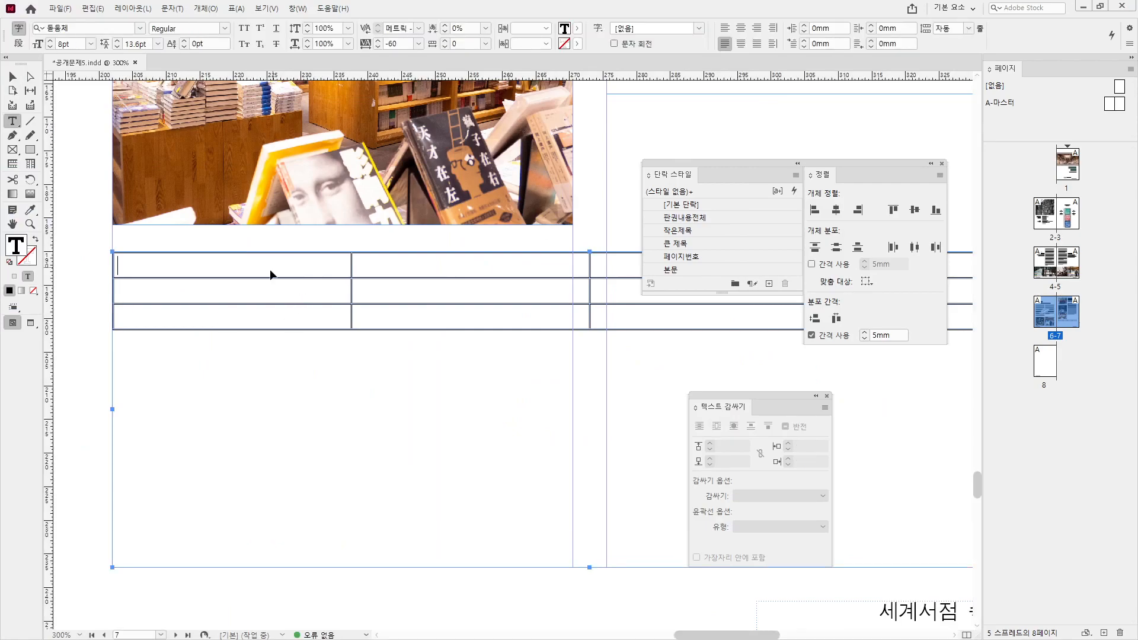
{"action": "key", "text": "ctrl+v"}
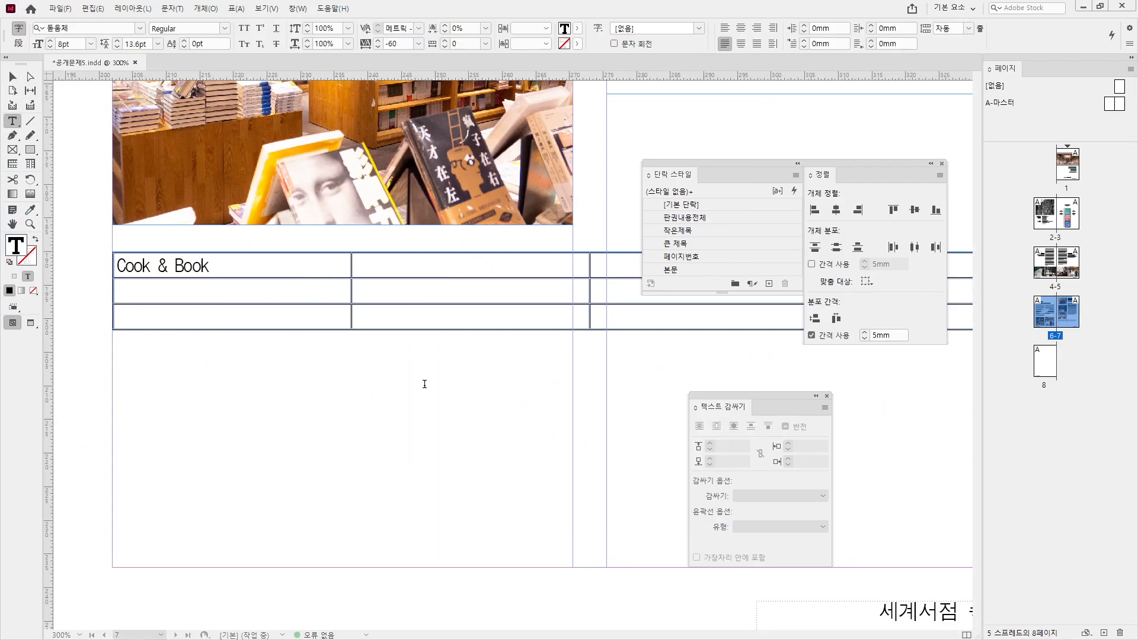
{"action": "left_click", "coordinate": [406, 271]}
{"action": "type", "text": "Boekhandel Dominicanen"}
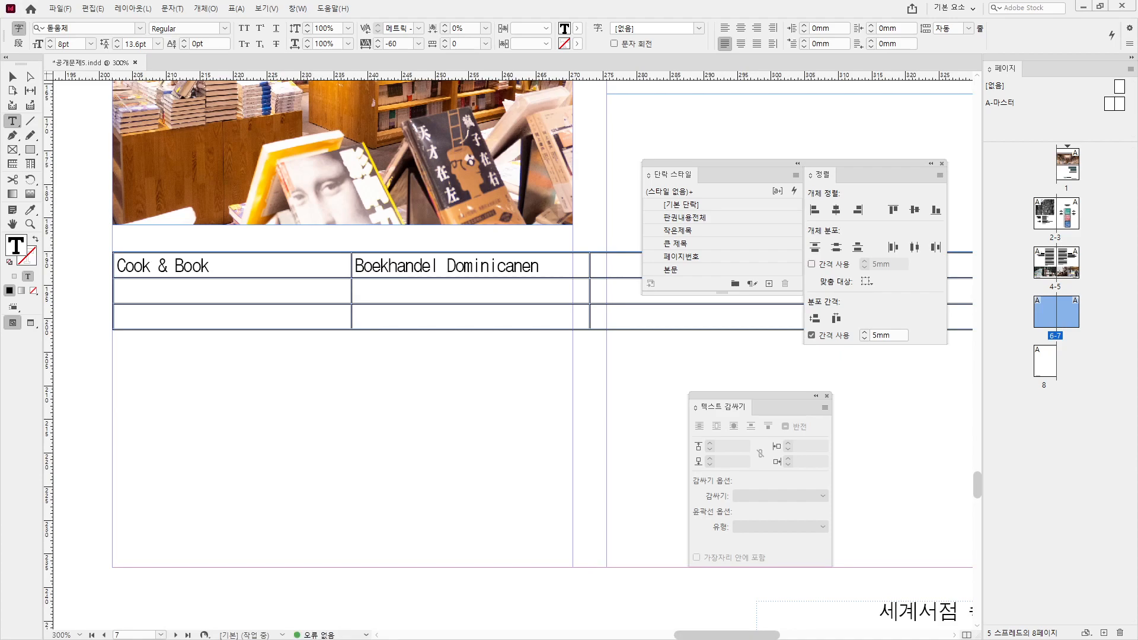
{"action": "left_click", "coordinate": [632, 264]}
{"action": "type", "text": "Daunt Books"}
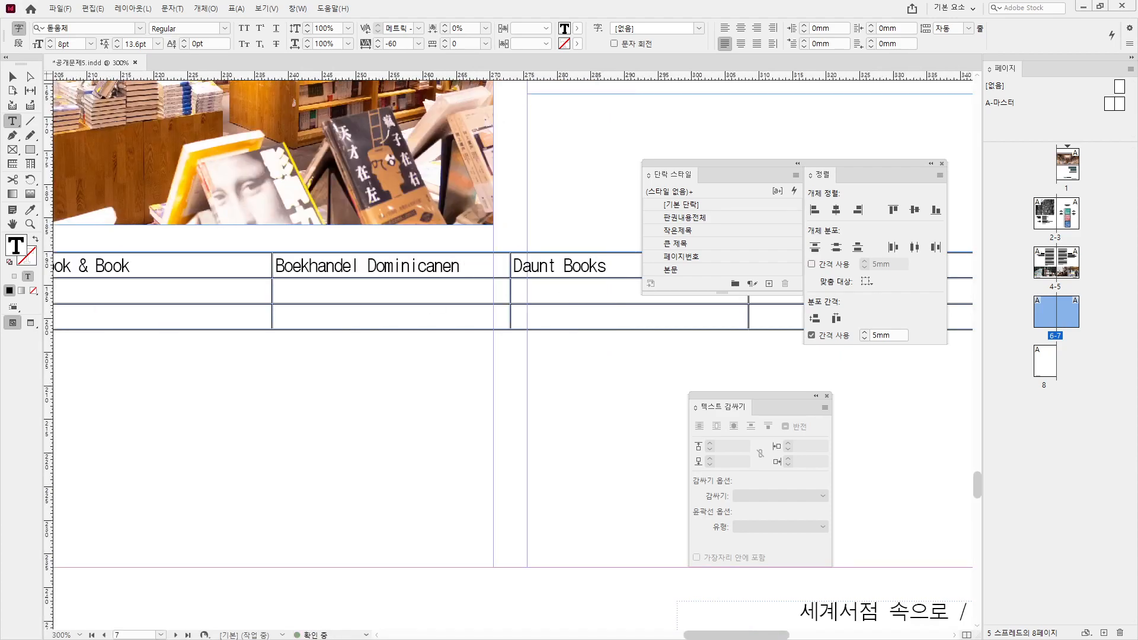
{"action": "left_click", "coordinate": [964, 267]}
{"action": "type", "text": "Shakespeare & Company"}
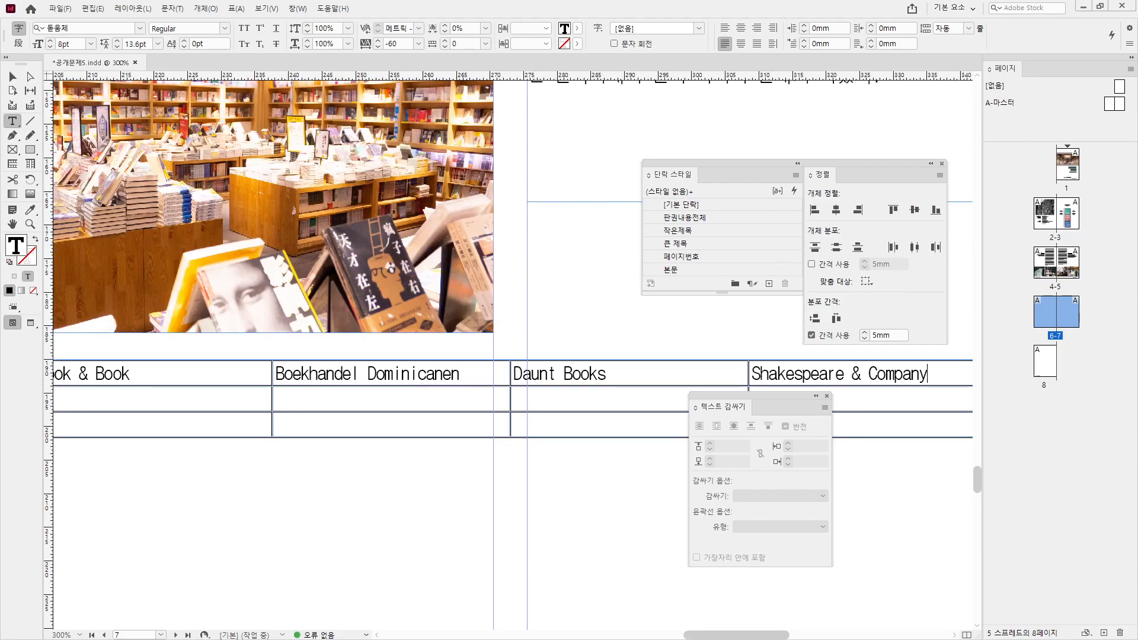
- Paste each bookstore's phone number into the second row beneath its name
{"action": "left_click", "coordinate": [187, 398]}
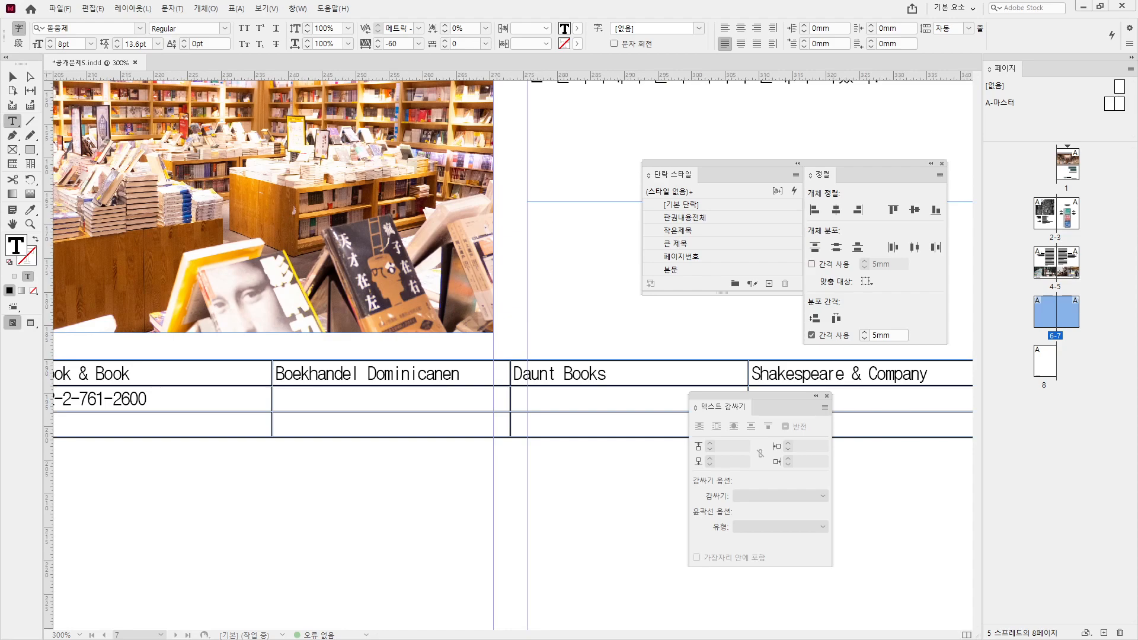
{"action": "left_click", "coordinate": [321, 398]}
{"action": "key", "text": "ctrl+v"}
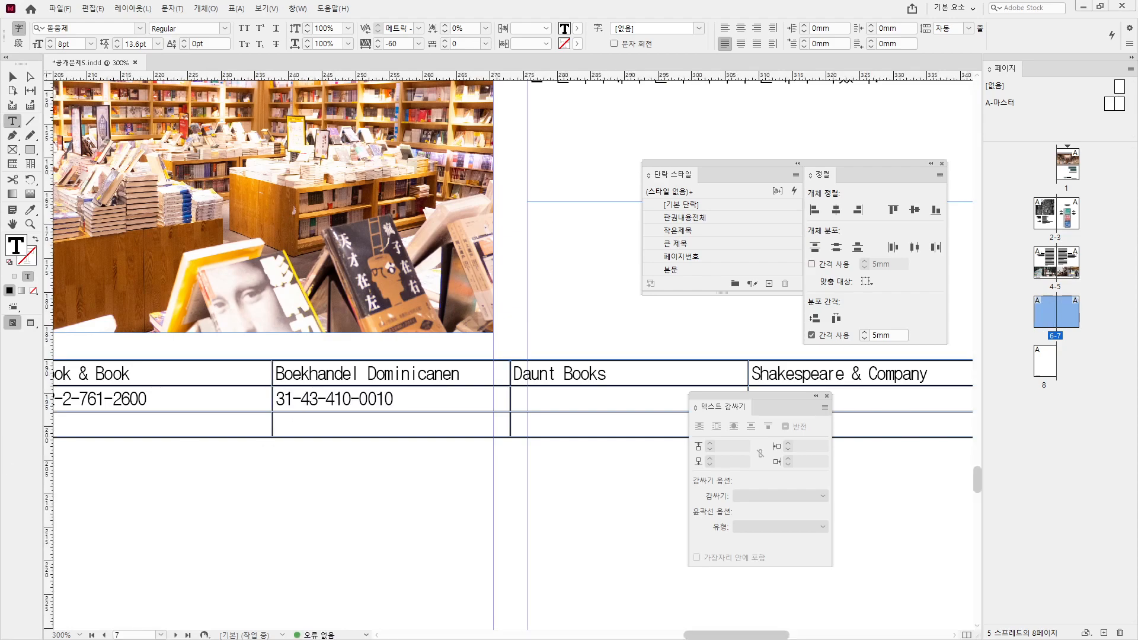
{"action": "left_click", "coordinate": [561, 405]}
{"action": "key", "text": "ctrl+v"}
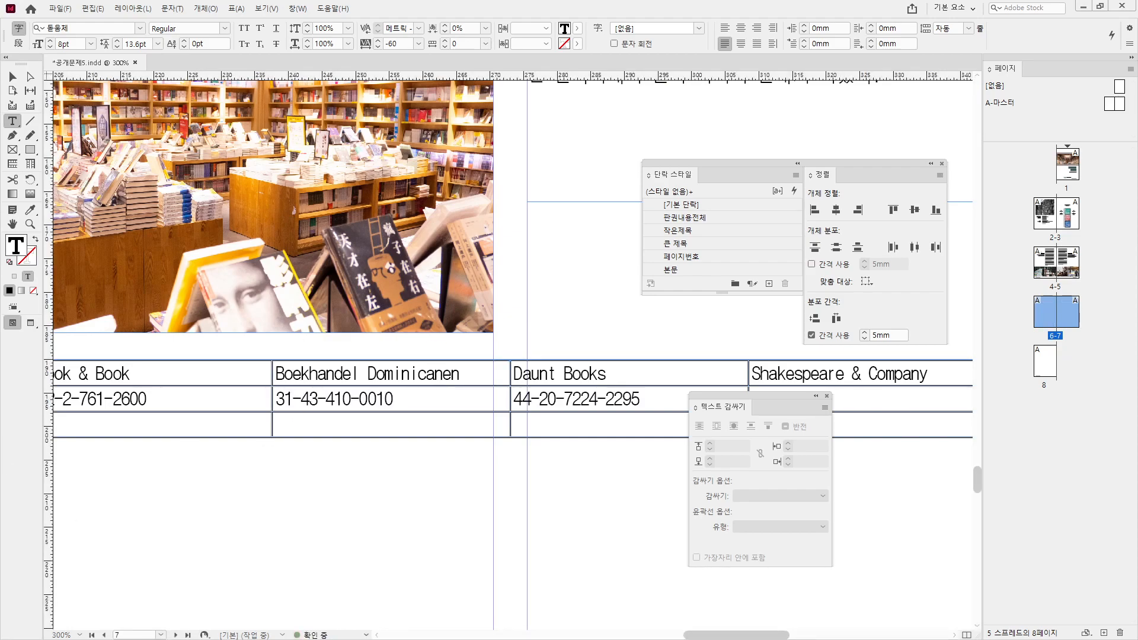
{"action": "left_click", "coordinate": [764, 391]}
{"action": "key", "text": "ctrl+v"}
- Fill the third row with the countries Belgium, Netherlands, UK and France
{"action": "left_click", "coordinate": [190, 430]}
{"action": "type", "text": "Belgium"}
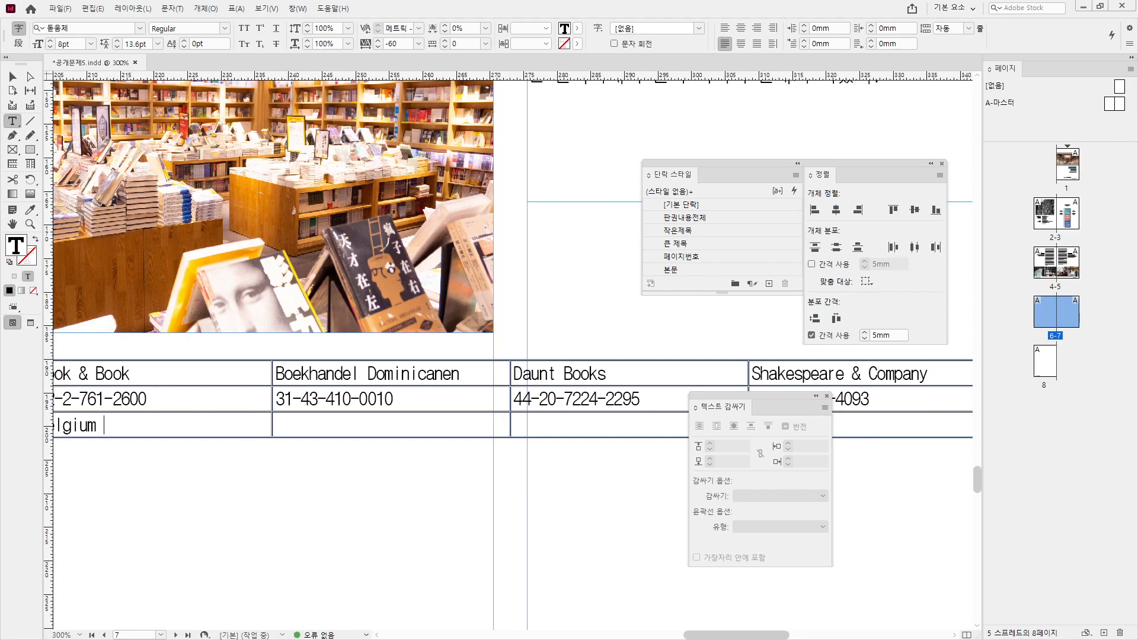
{"action": "type", "text": "Netherlands"}
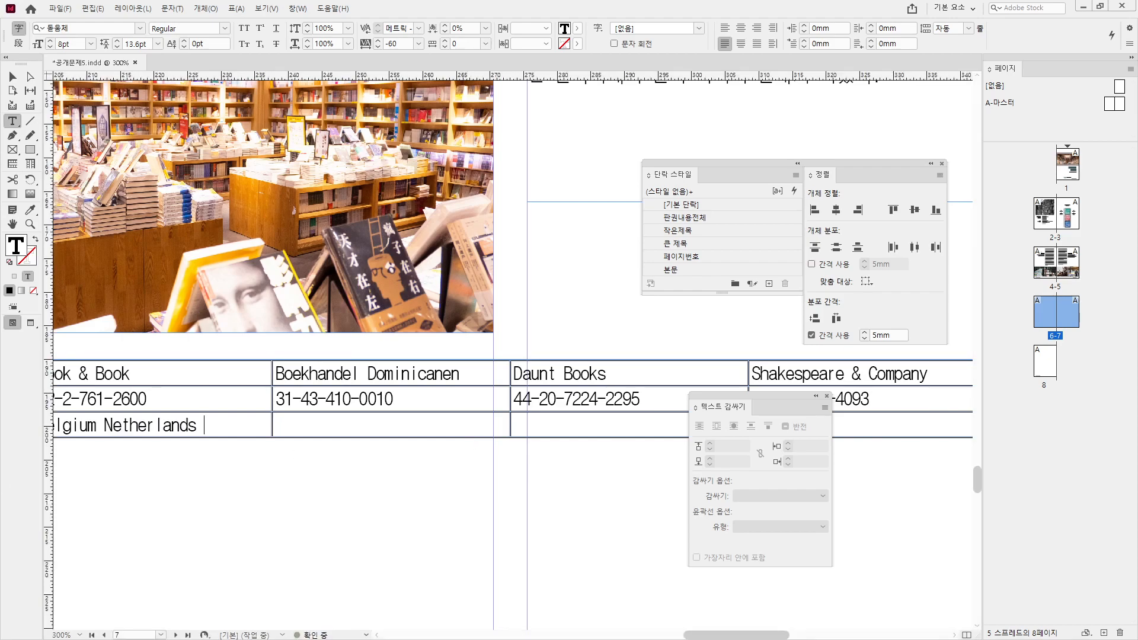
{"action": "left_click", "coordinate": [531, 424]}
{"action": "type", "text": "UK"}
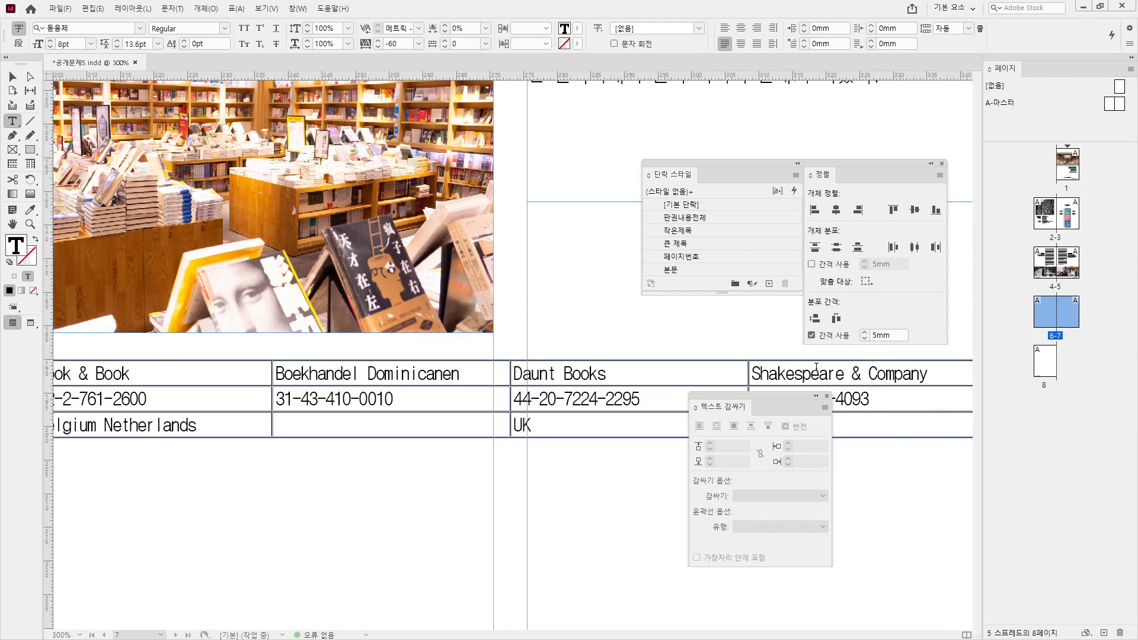
{"action": "left_click", "coordinate": [866, 423]}
{"action": "type", "text": "France"}
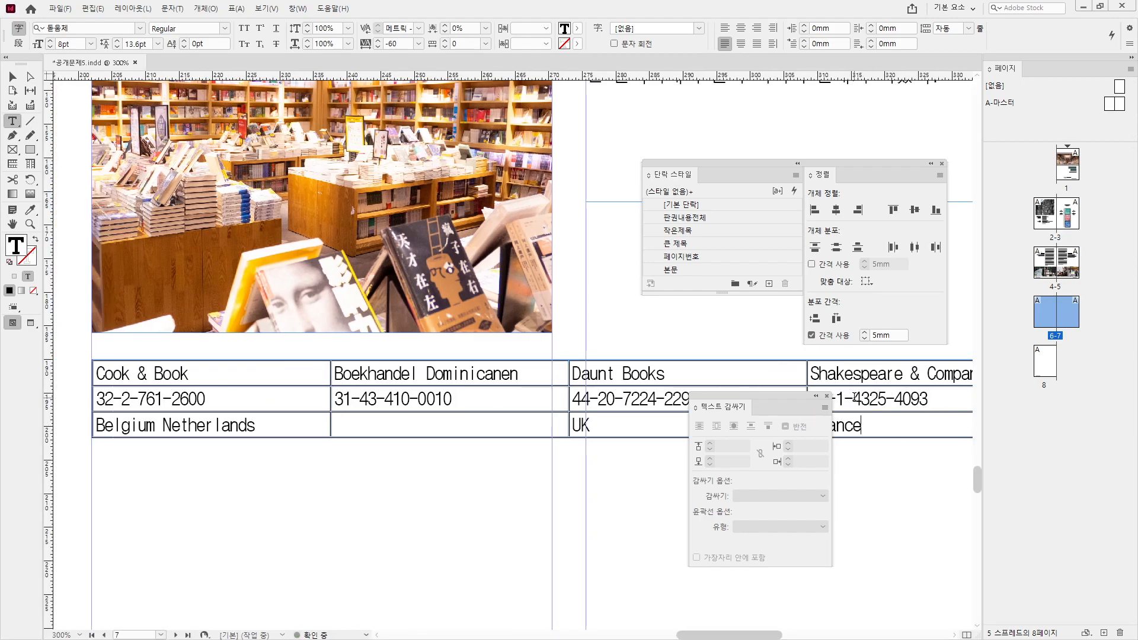
{"action": "key", "text": "ctrl+minus"}
{"action": "key", "text": "Escape"}
{"action": "left_click_drag", "start_coordinate": [277, 457], "coordinate": [229, 420]}
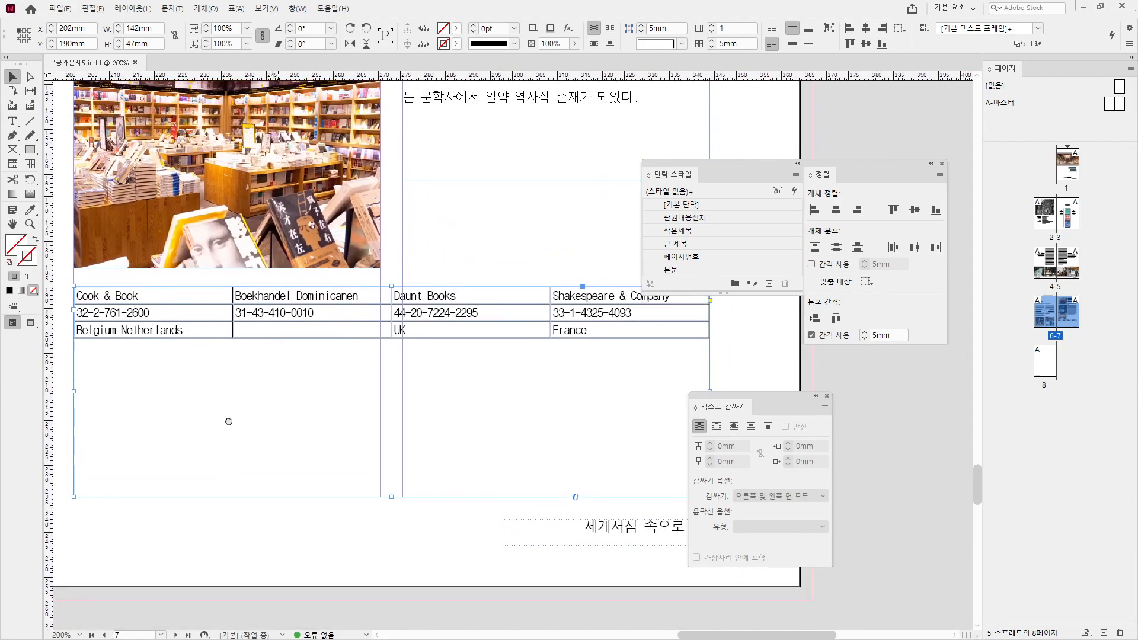
- Set the header row text to 맑은 고딕 at 12pt
{"action": "double_click", "coordinate": [167, 293]}
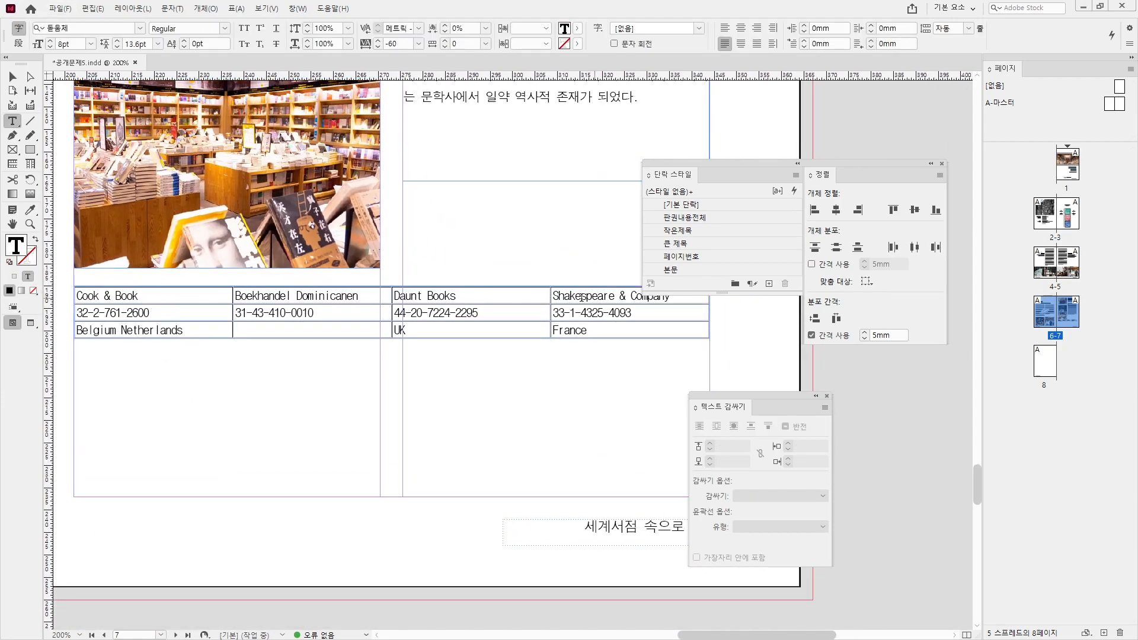
{"action": "left_click_drag", "start_coordinate": [595, 296], "coordinate": [186, 299]}
{"action": "left_click", "coordinate": [119, 28]}
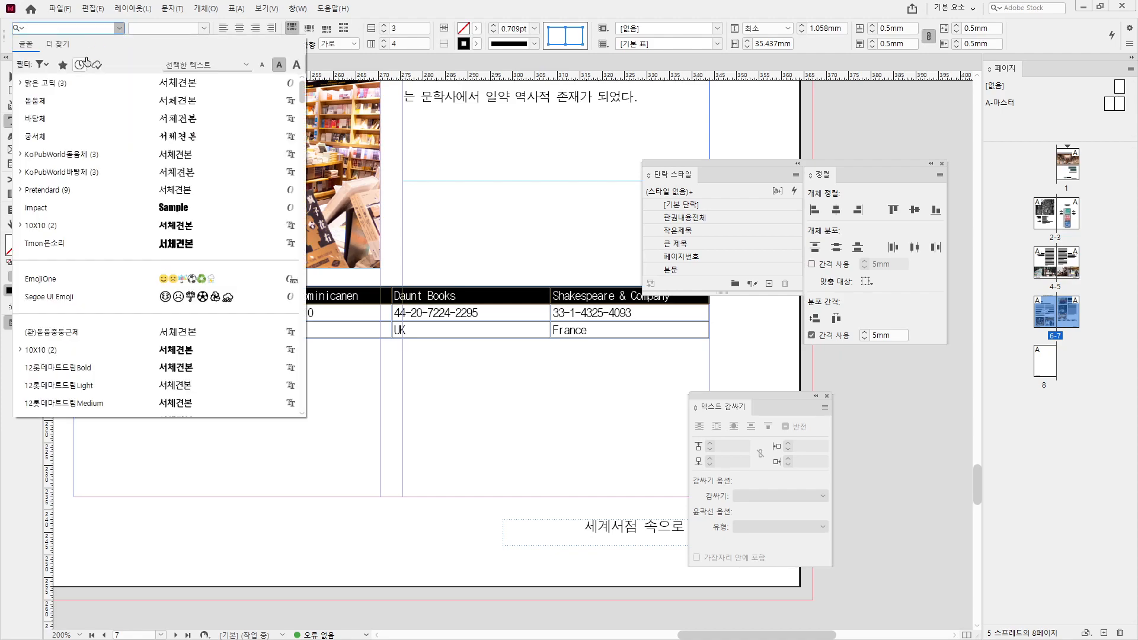
{"action": "left_click", "coordinate": [89, 99]}
{"action": "left_click", "coordinate": [119, 29]}
{"action": "left_click", "coordinate": [62, 101]}
{"action": "left_click", "coordinate": [57, 39]}
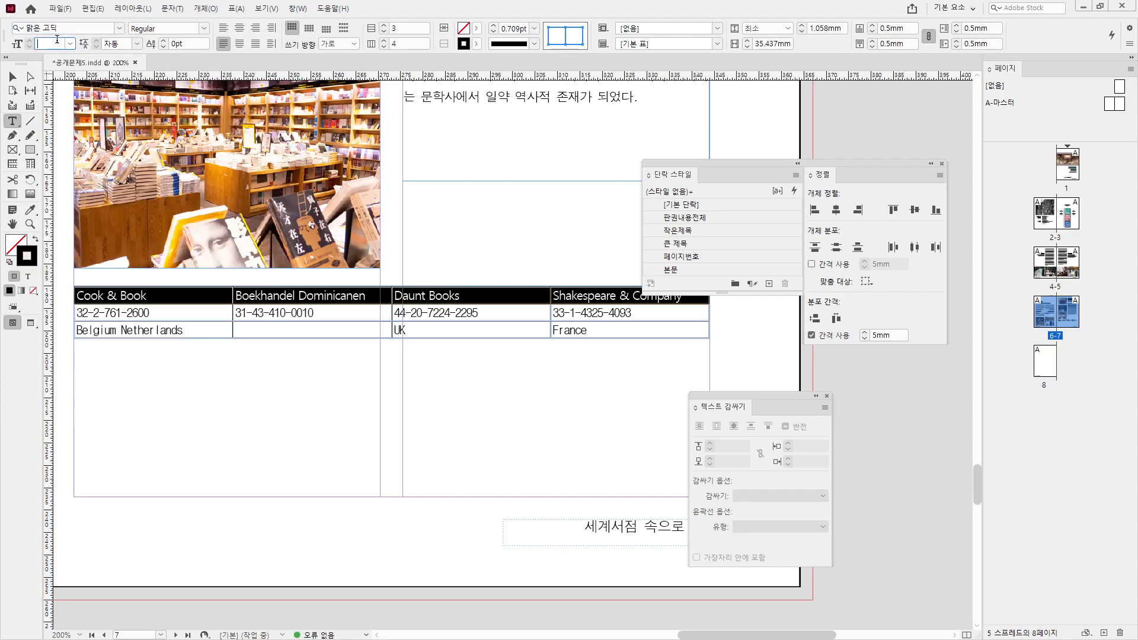
{"action": "type", "text": "12"}
{"action": "key", "text": "Return"}
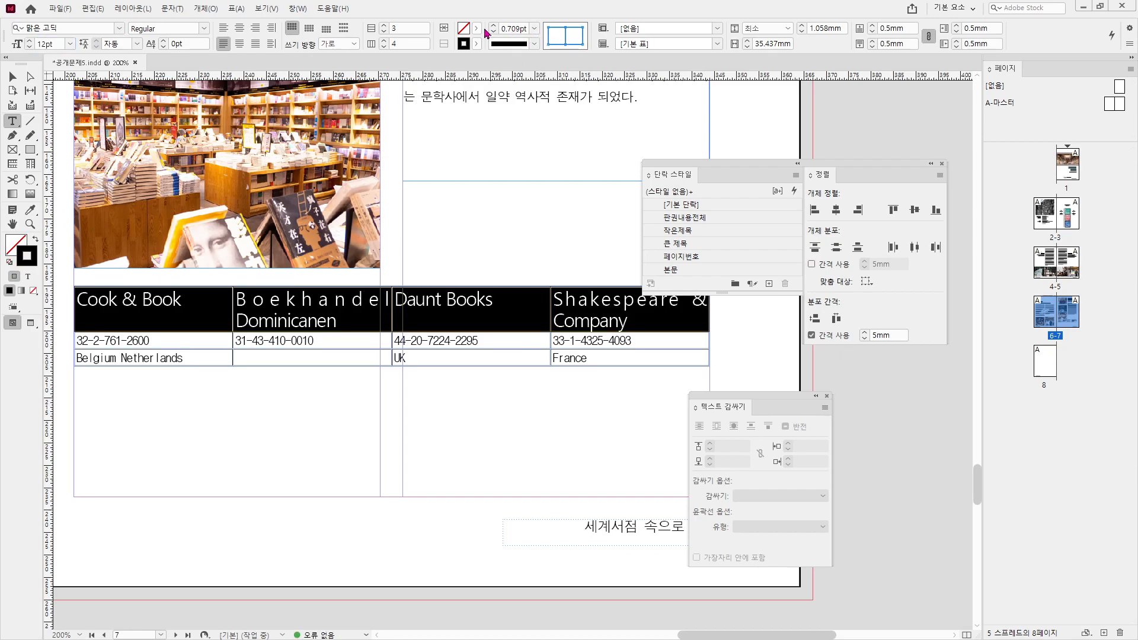
- Give the header cells a light gray tint of black and centre the text vertically and horizontally
{"action": "left_click", "coordinate": [478, 28]}
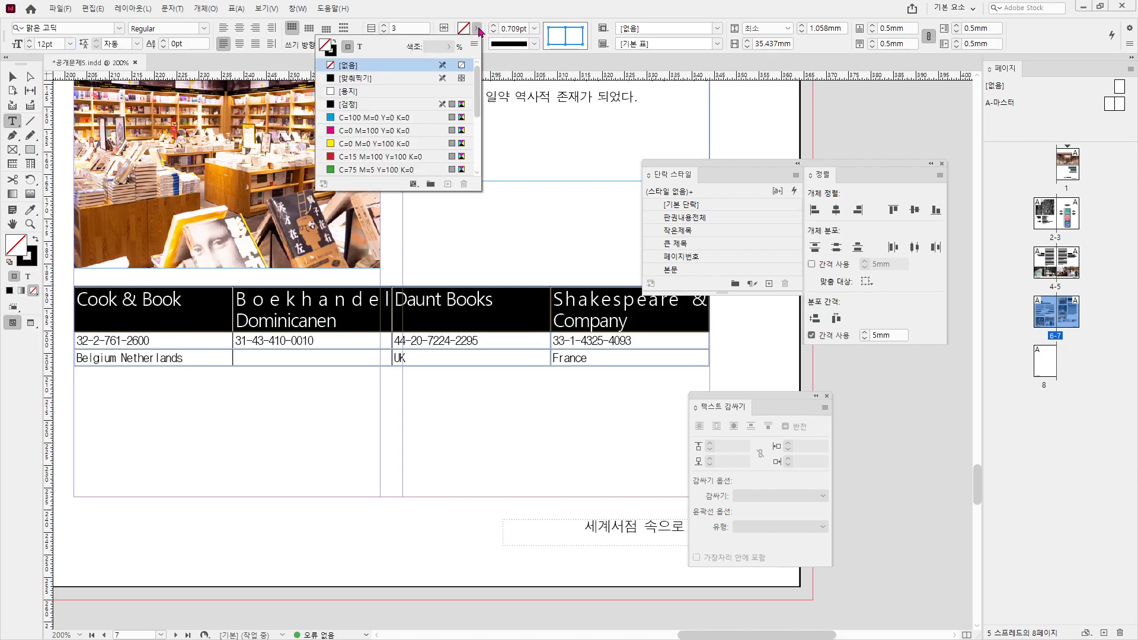
{"action": "left_click", "coordinate": [349, 104]}
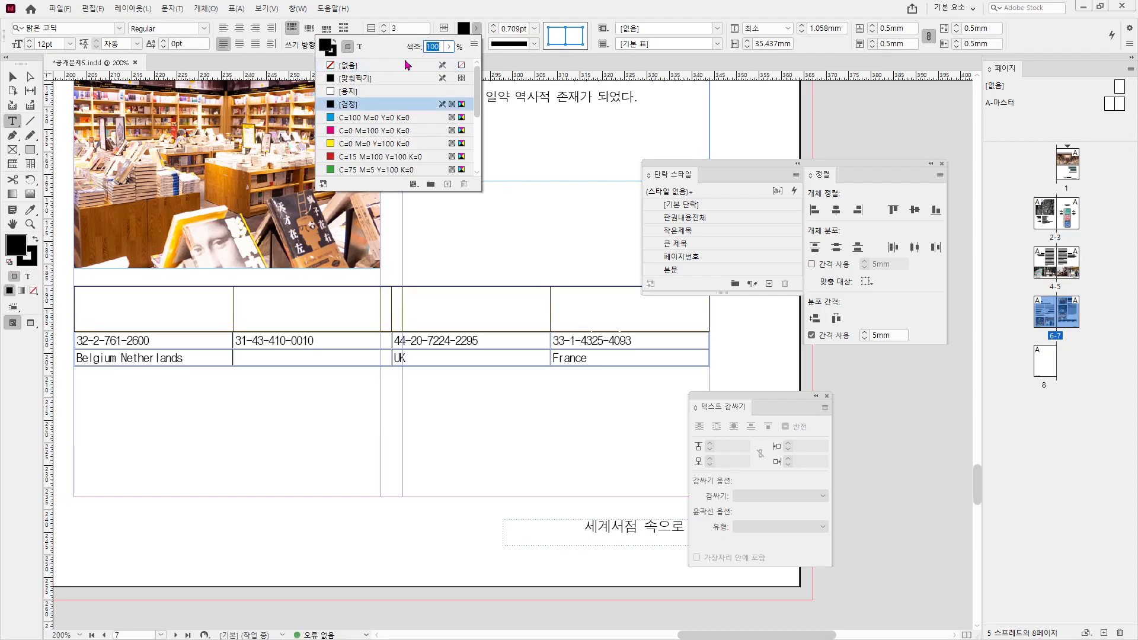
{"action": "key", "text": "Return"}
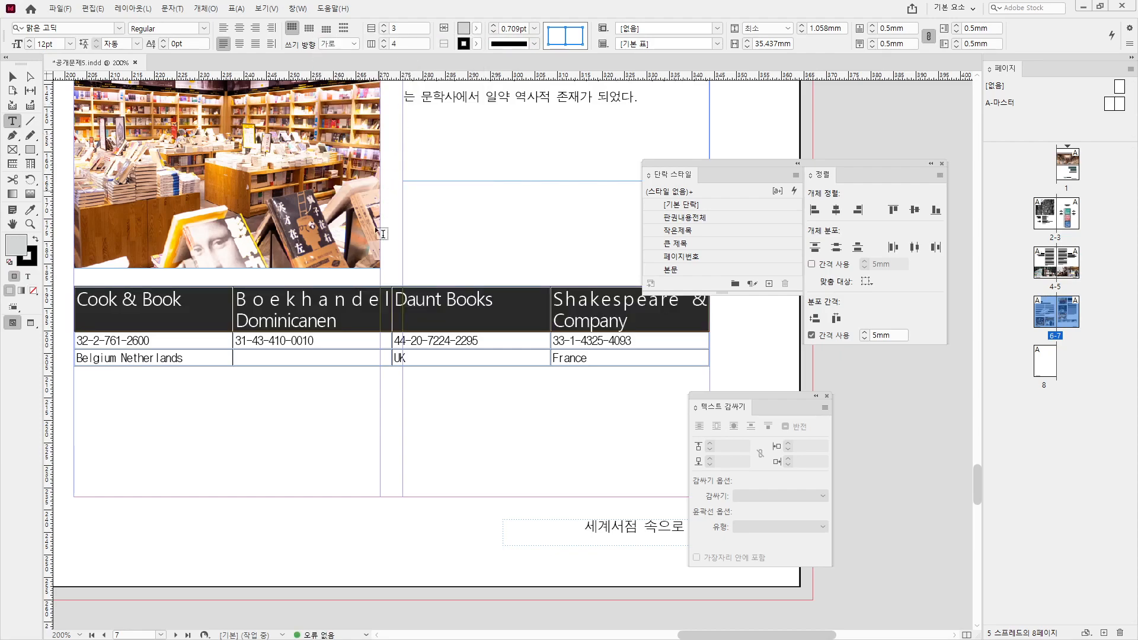
{"action": "left_click", "coordinate": [308, 30]}
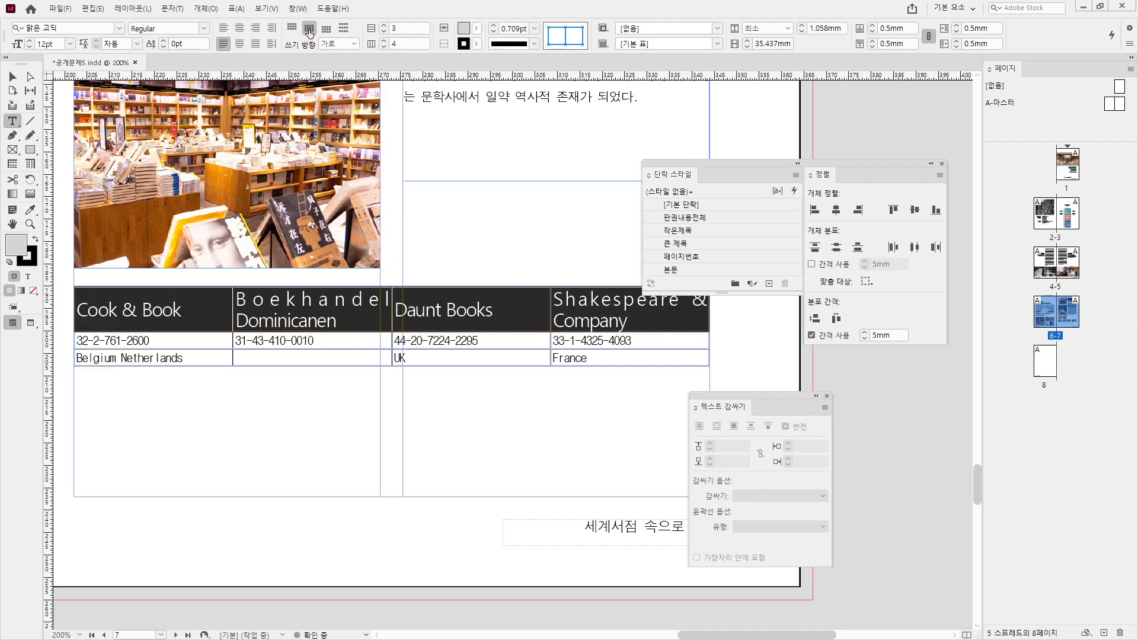
{"action": "left_click", "coordinate": [240, 47]}
{"action": "left_click", "coordinate": [215, 344]}
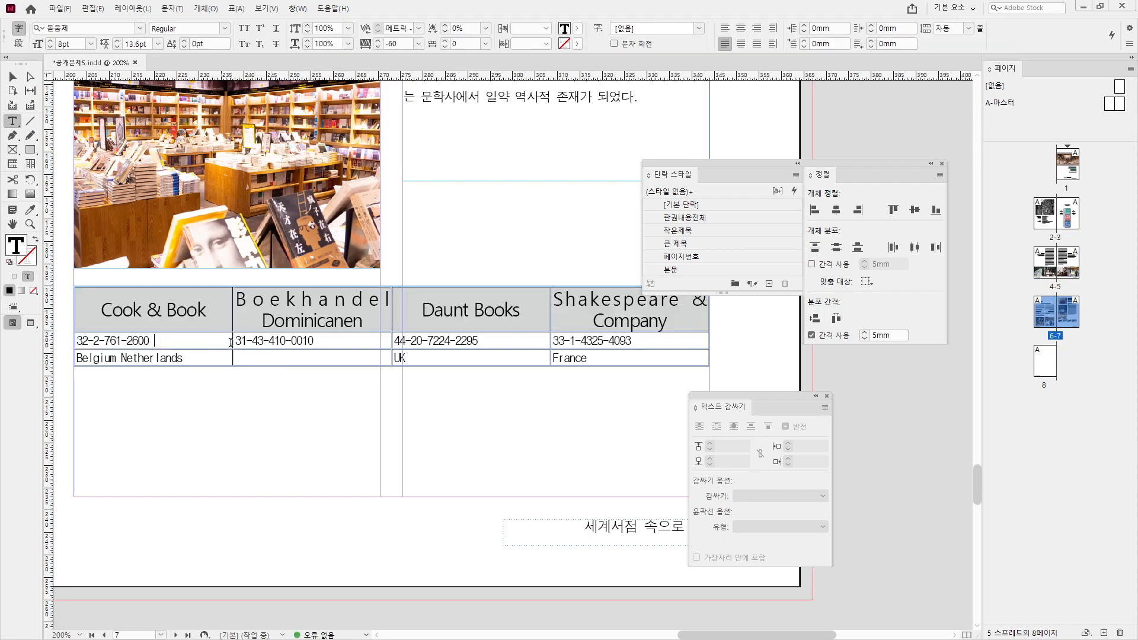
- Centre the data rows' text and paste Netherlands into the empty country cell
{"action": "left_click_drag", "start_coordinate": [225, 342], "coordinate": [611, 379]}
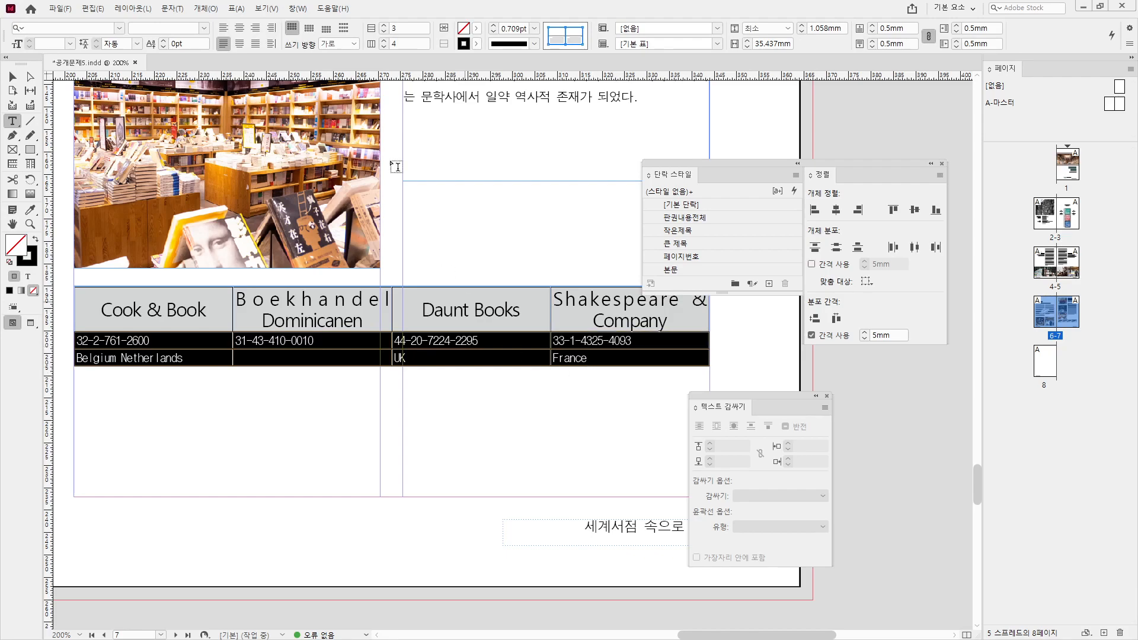
{"action": "left_click", "coordinate": [239, 44]}
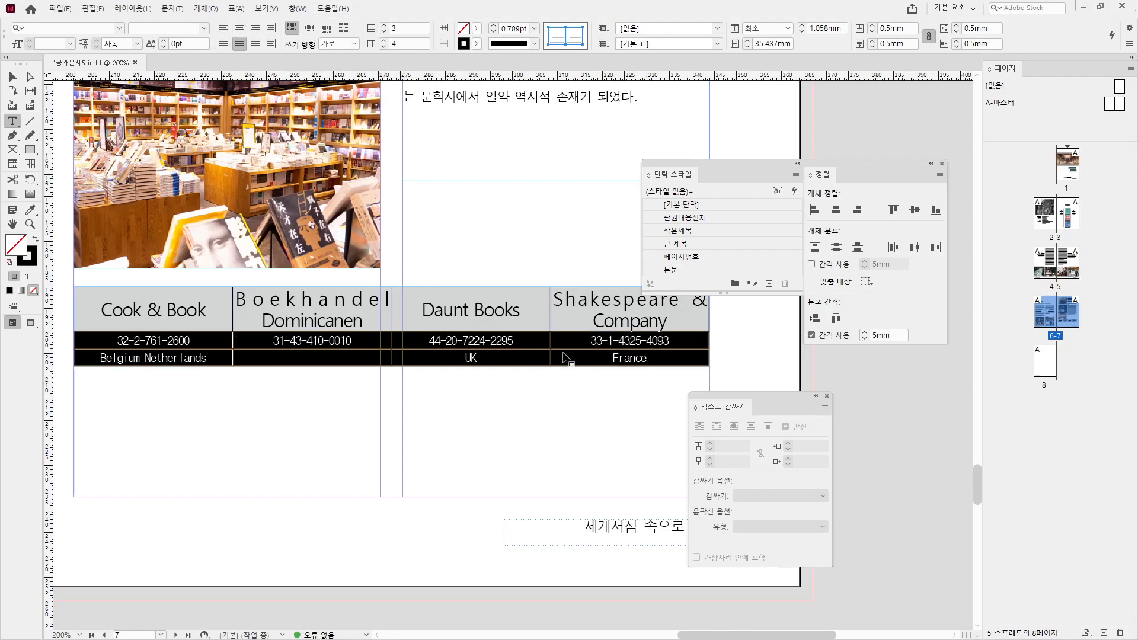
{"action": "left_click", "coordinate": [335, 355]}
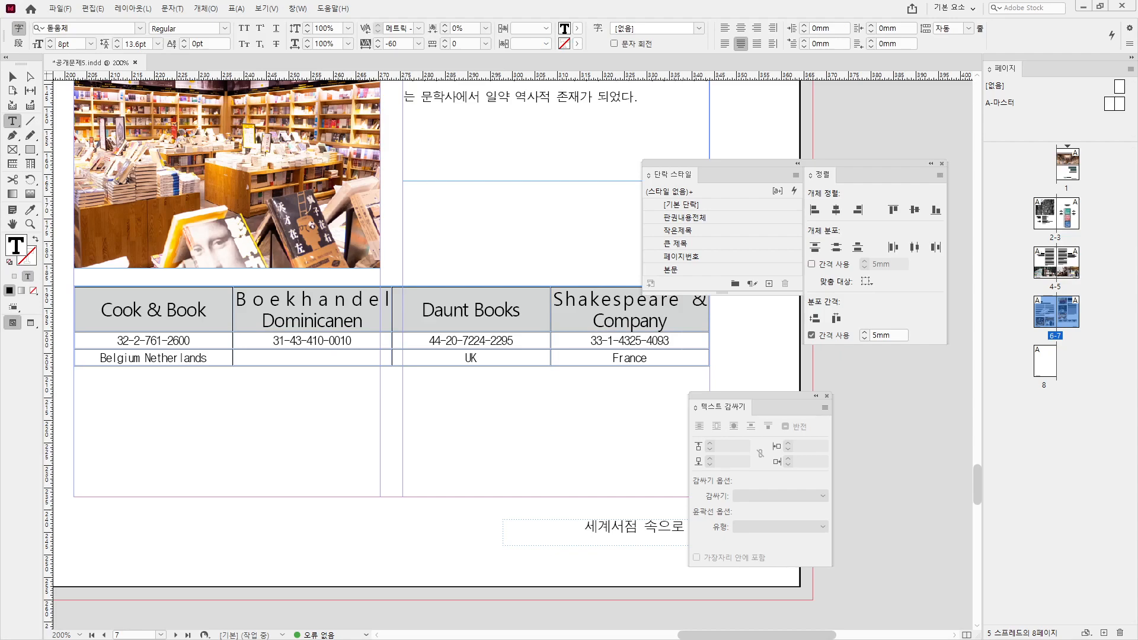
{"action": "type", "text": "Netherlands"}
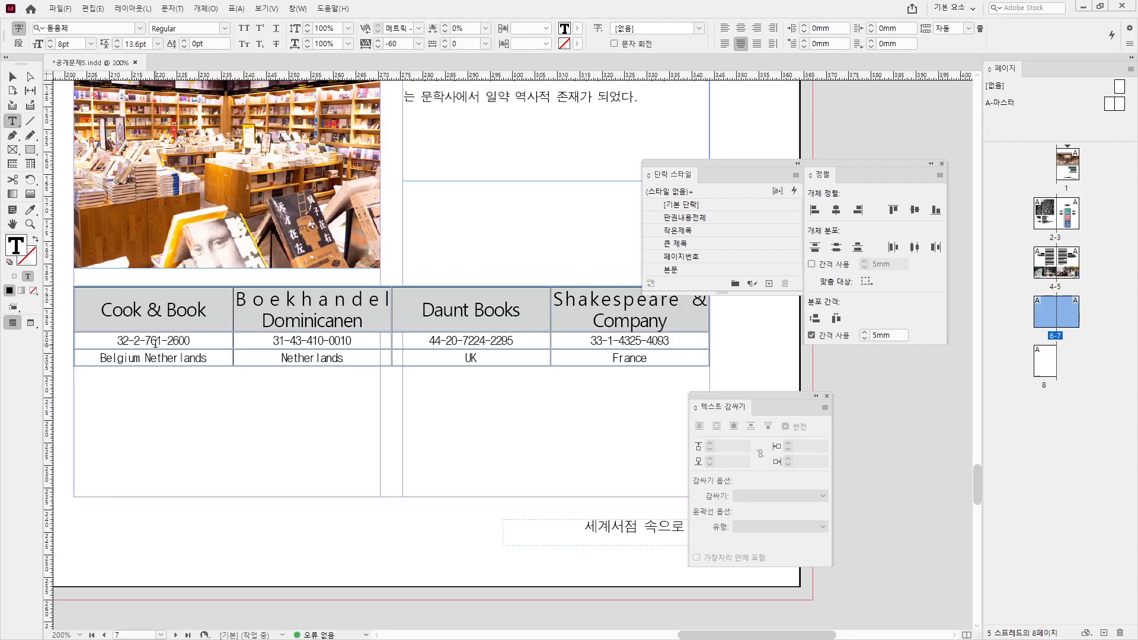
- Set the phone and country rows in 돋움체 at 10pt
{"action": "left_click_drag", "start_coordinate": [156, 343], "coordinate": [628, 355]}
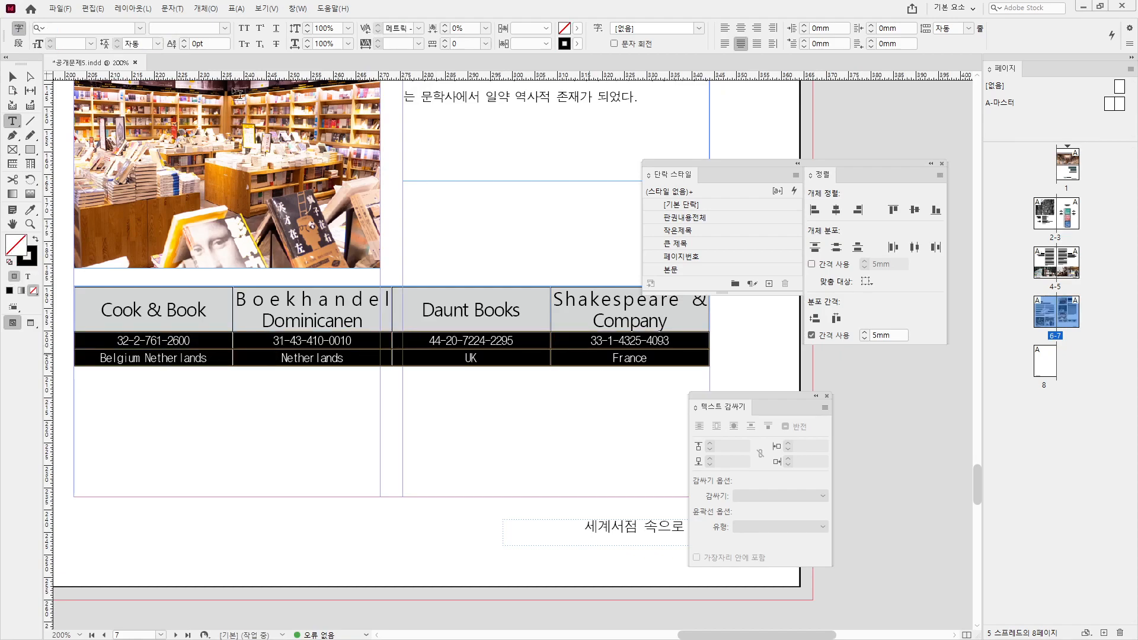
{"action": "left_click", "coordinate": [119, 28]}
{"action": "left_click", "coordinate": [54, 102]}
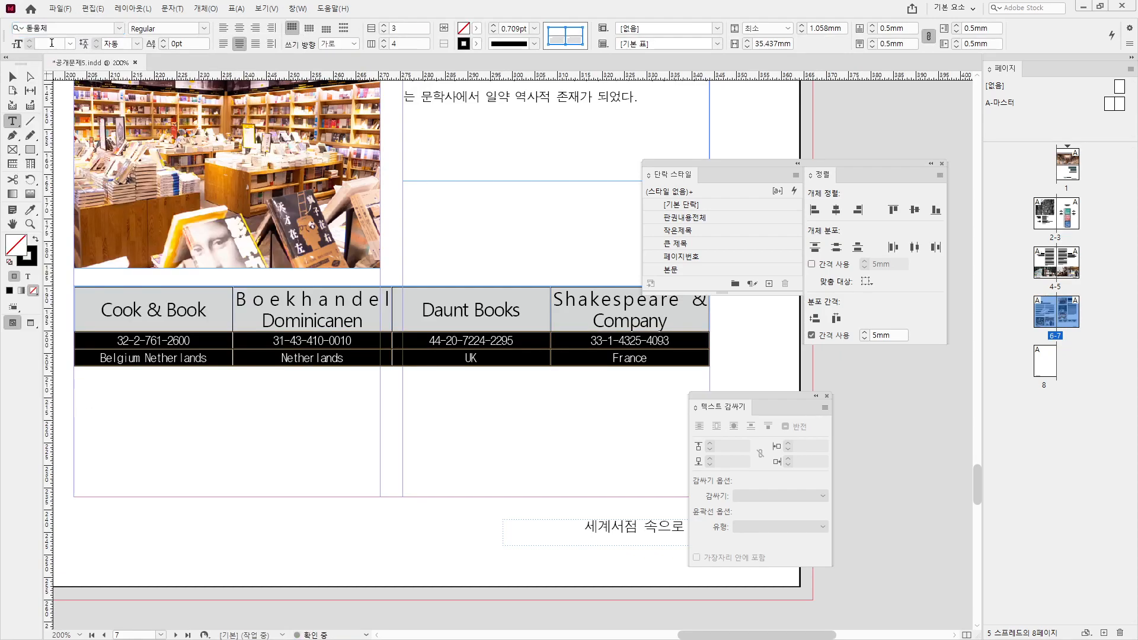
{"action": "left_click", "coordinate": [54, 47]}
{"action": "type", "text": "10"}
{"action": "key", "text": "Return"}
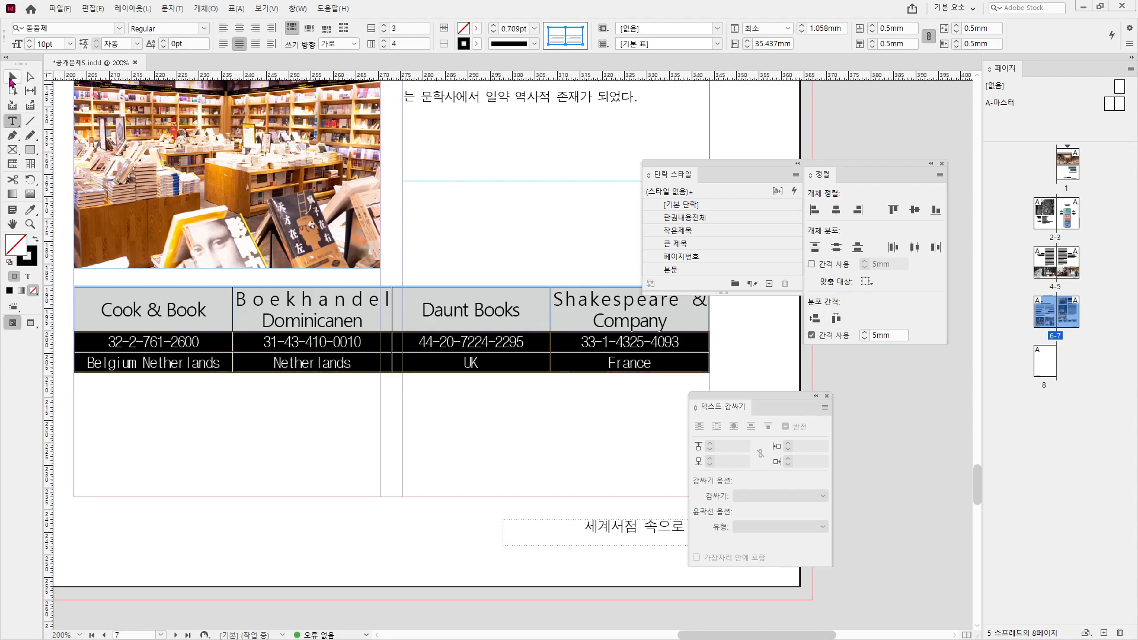
{"action": "left_click", "coordinate": [12, 78]}
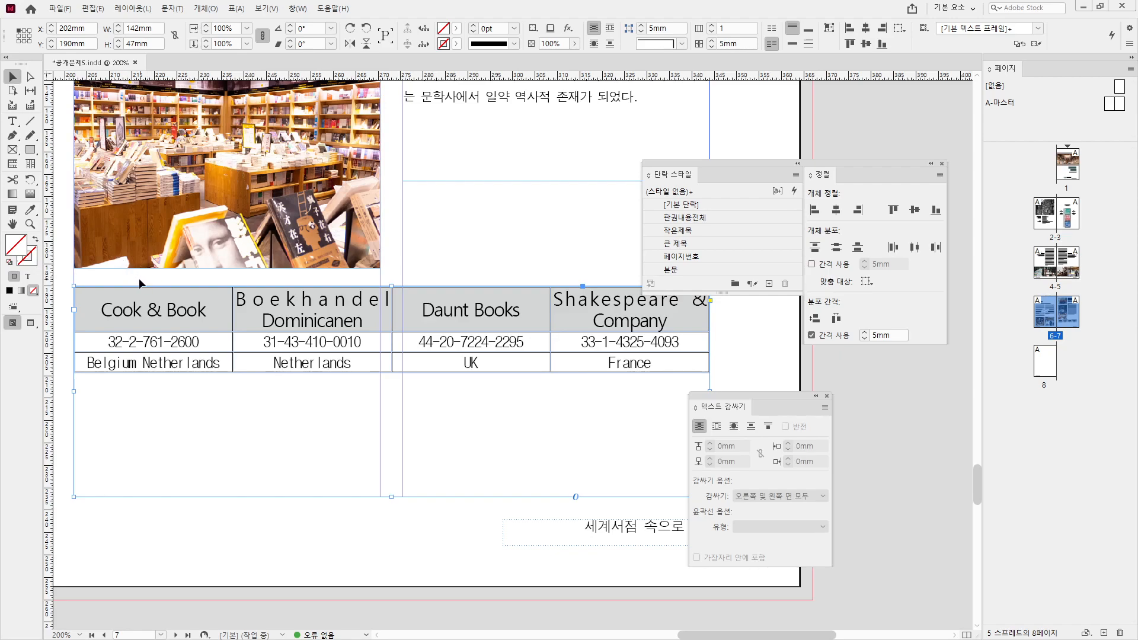
- Give all cells 0.7pt black lines and remove the table's outer side borders
{"action": "double_click", "coordinate": [179, 327]}
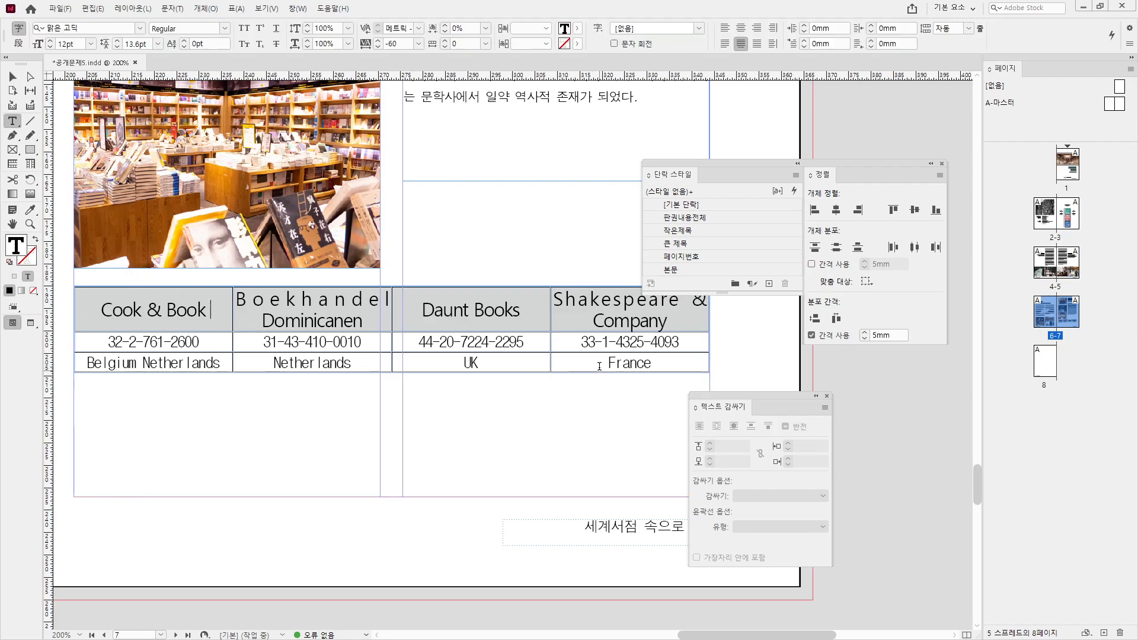
{"action": "left_click_drag", "start_coordinate": [599, 367], "coordinate": [202, 310]}
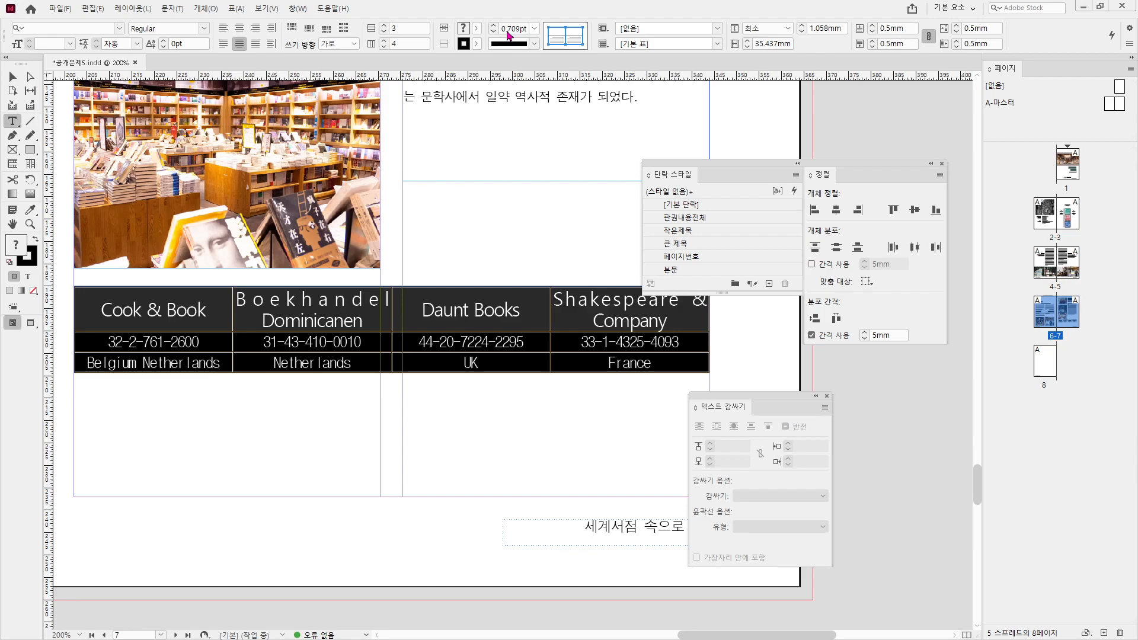
{"action": "triple_click", "coordinate": [508, 30]}
{"action": "type", "text": "0.7"}
{"action": "key", "text": "Return"}
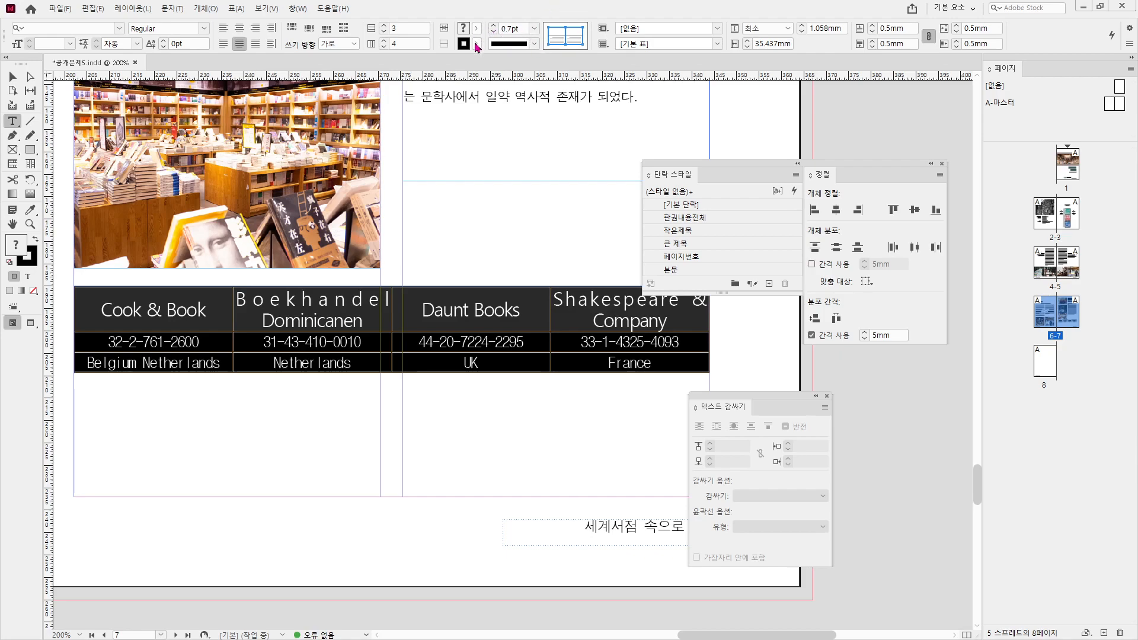
{"action": "left_click", "coordinate": [476, 45]}
{"action": "left_click", "coordinate": [346, 121]}
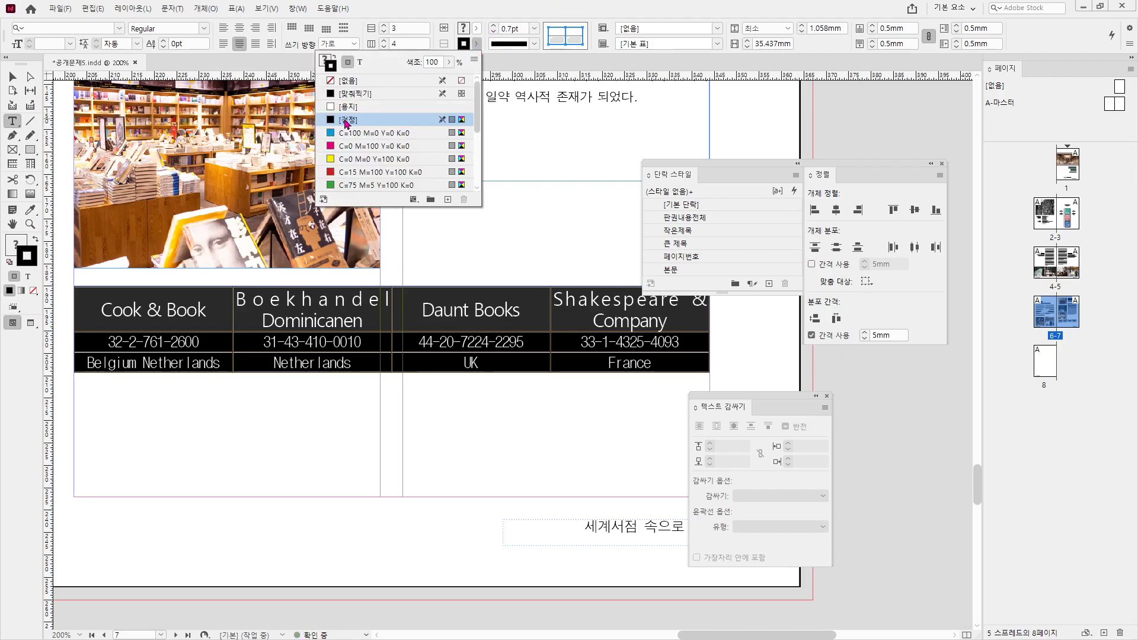
{"action": "left_click", "coordinate": [555, 32]}
{"action": "left_click", "coordinate": [560, 41]}
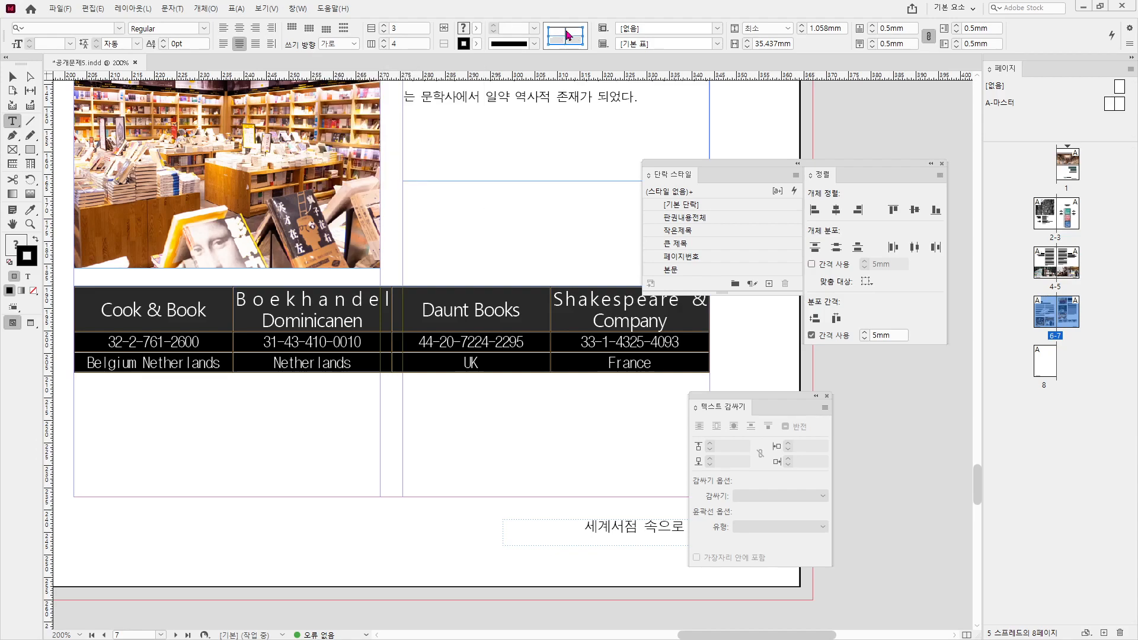
{"action": "double_click", "coordinate": [560, 39]}
{"action": "double_click", "coordinate": [509, 29]}
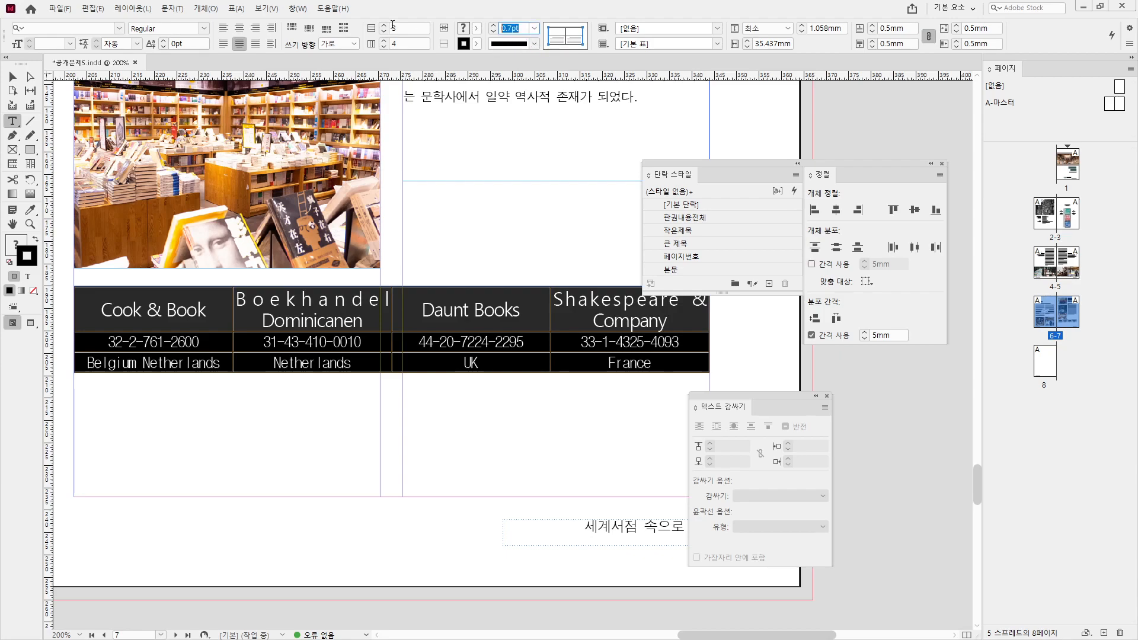
{"action": "left_click", "coordinate": [366, 82]}
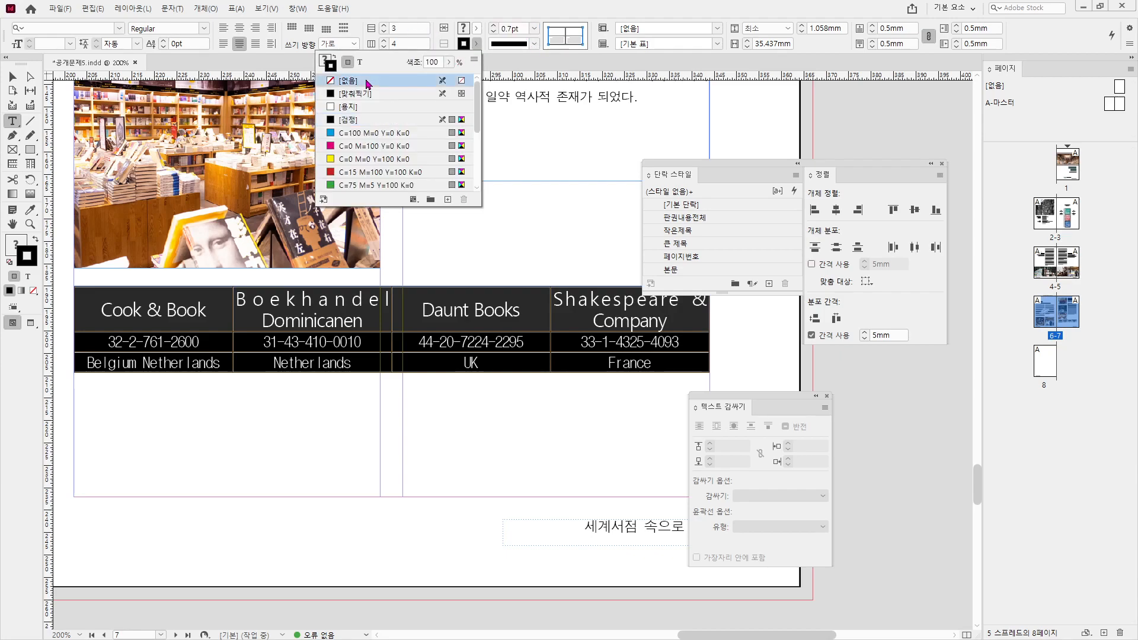
{"action": "left_click", "coordinate": [631, 320]}
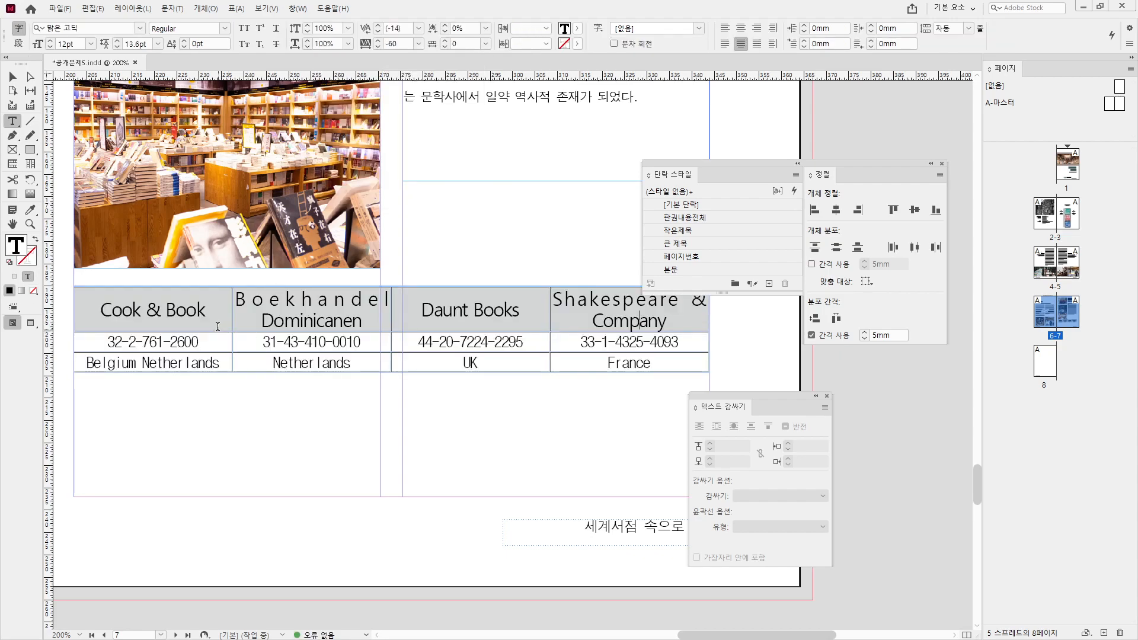
- Make the three table rows taller and centre all cell text vertically
{"action": "left_click_drag", "start_coordinate": [208, 312], "coordinate": [651, 363]}
{"action": "left_click_drag", "start_coordinate": [416, 371], "coordinate": [436, 498]}
{"action": "left_click_drag", "start_coordinate": [176, 344], "coordinate": [652, 468]}
{"action": "left_click", "coordinate": [309, 28]}
{"action": "left_click", "coordinate": [317, 334]}
{"action": "key", "text": "ctrl+minus"}
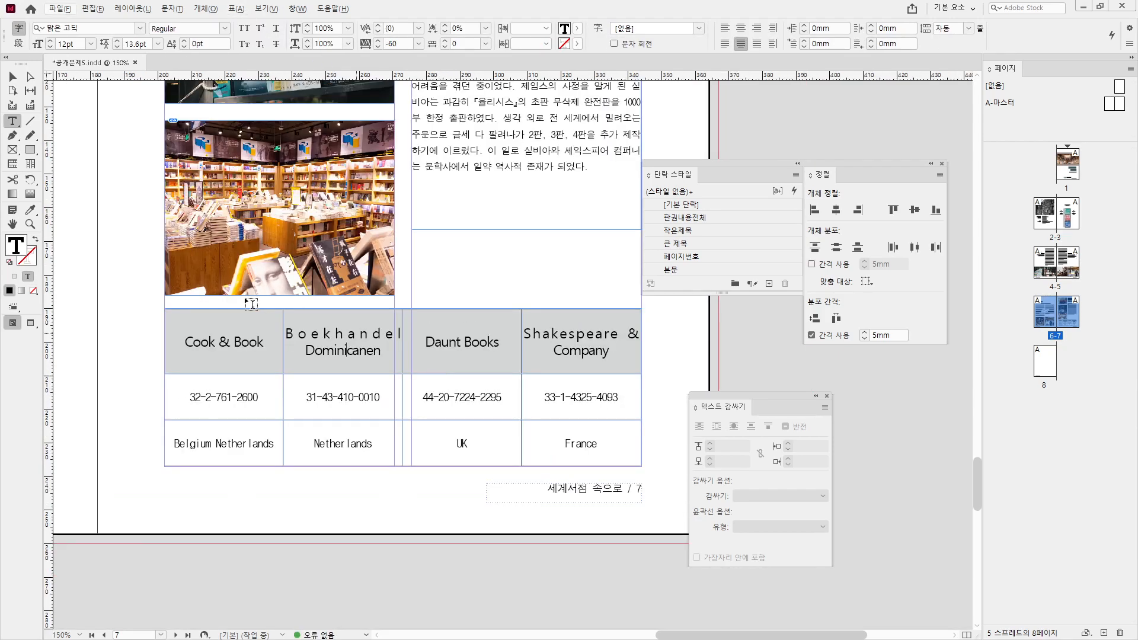
- Reset the header row's letter spacing to normal and preview the spread against the reference PDF
{"action": "double_click", "coordinate": [308, 335]}
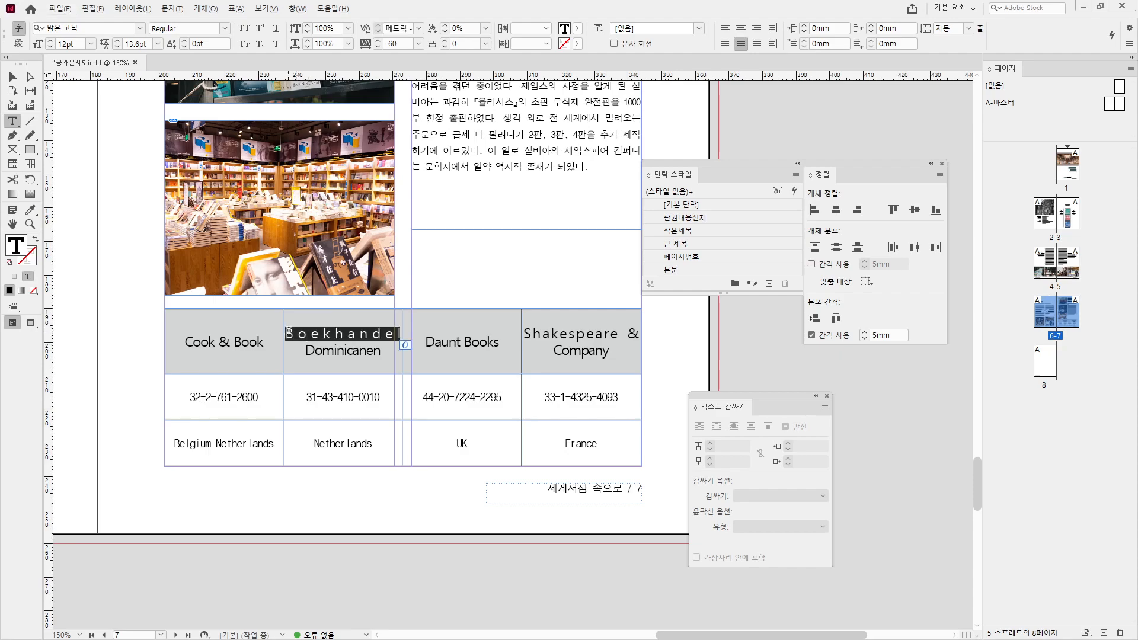
{"action": "left_click_drag", "start_coordinate": [225, 357], "coordinate": [586, 358]}
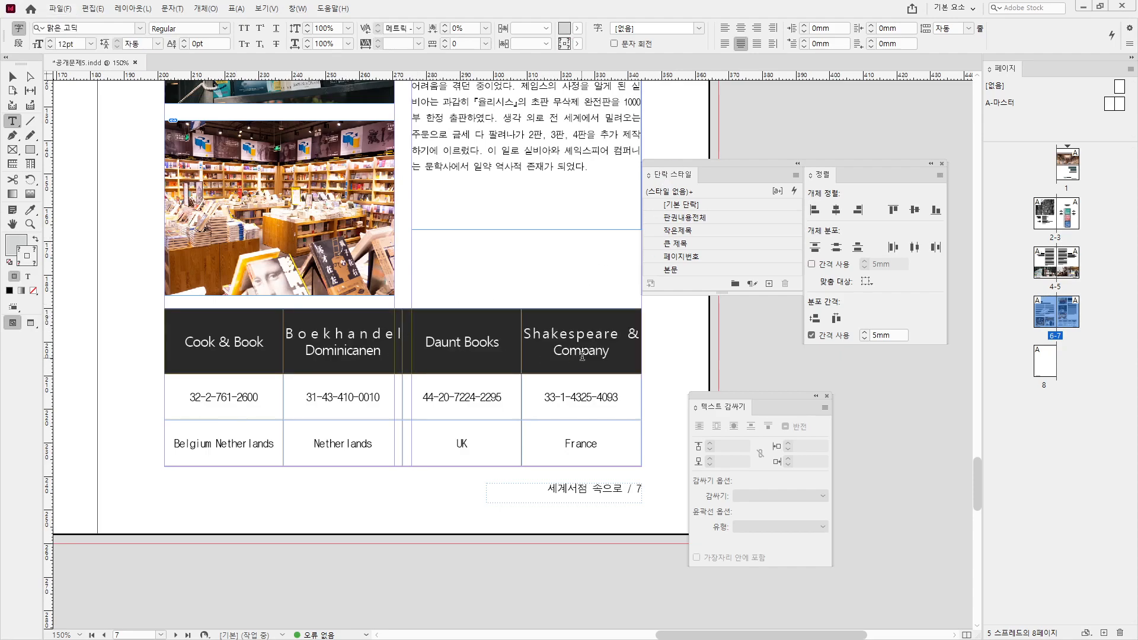
{"action": "key", "text": "ctrl+z"}
{"action": "left_click", "coordinate": [576, 343]}
{"action": "left_click", "coordinate": [12, 77]}
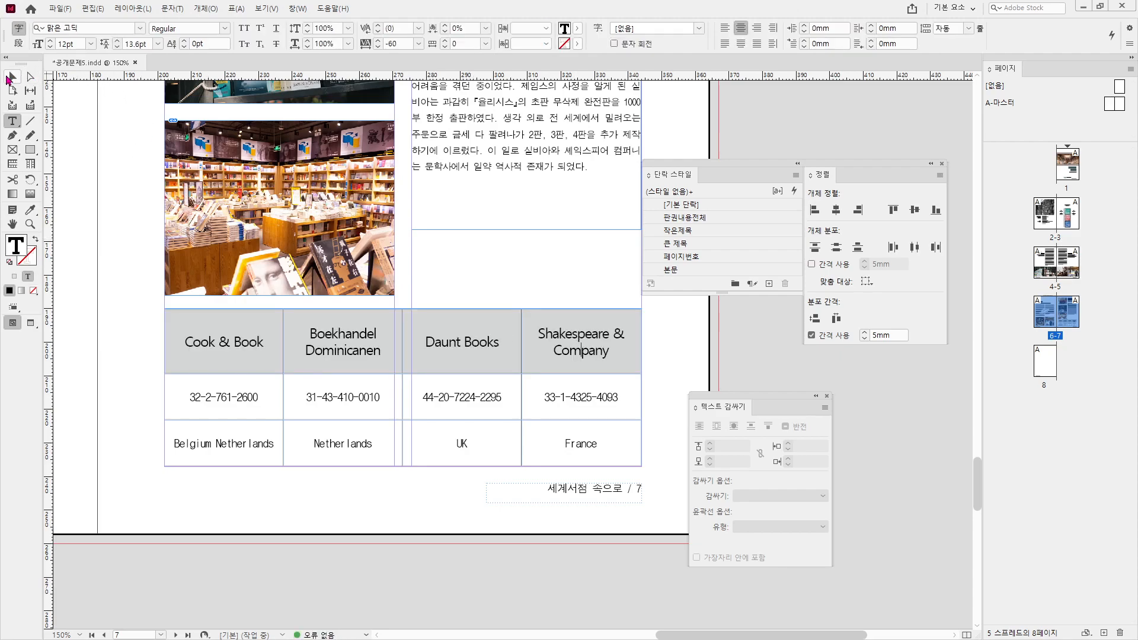
{"action": "left_click", "coordinate": [532, 271]}
{"action": "key", "text": "w"}
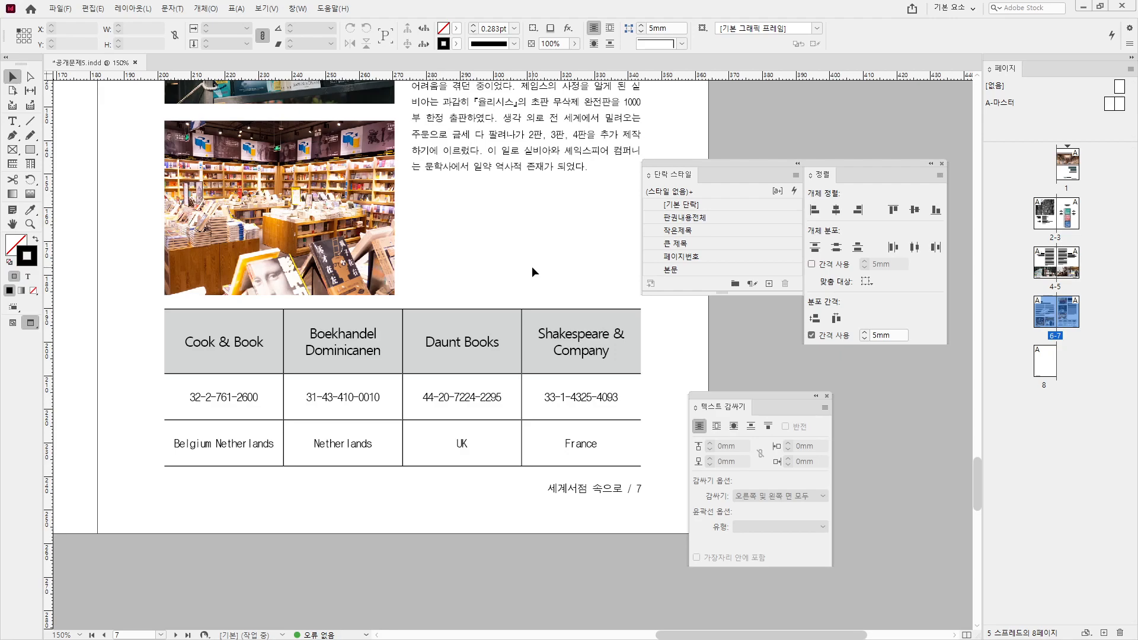
{"action": "key", "text": "alt+Tab"}
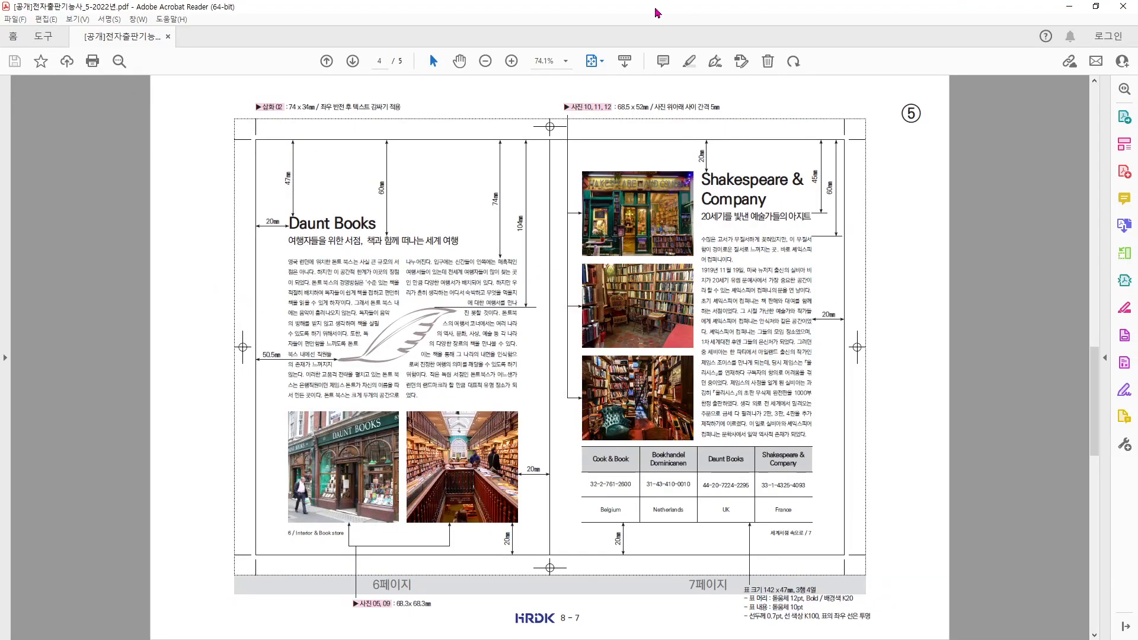
{"action": "left_click_drag", "start_coordinate": [654, 8], "coordinate": [1, 237]}
- Scroll to back-cover page 8, show guides again, and maximize the reference PDF
{"action": "scroll", "coordinate": [542, 253], "scroll_direction": "down", "scroll_amount": 2}
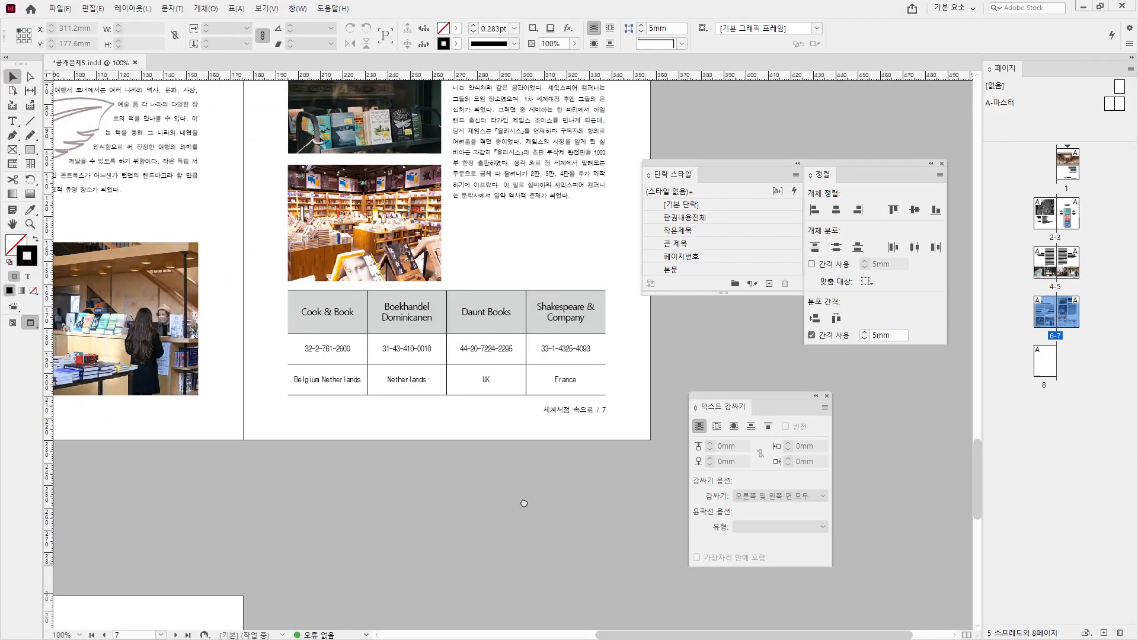
{"action": "scroll", "coordinate": [529, 524], "scroll_direction": "up", "scroll_amount": 4}
{"action": "scroll", "coordinate": [438, 532], "scroll_direction": "down", "scroll_amount": 10}
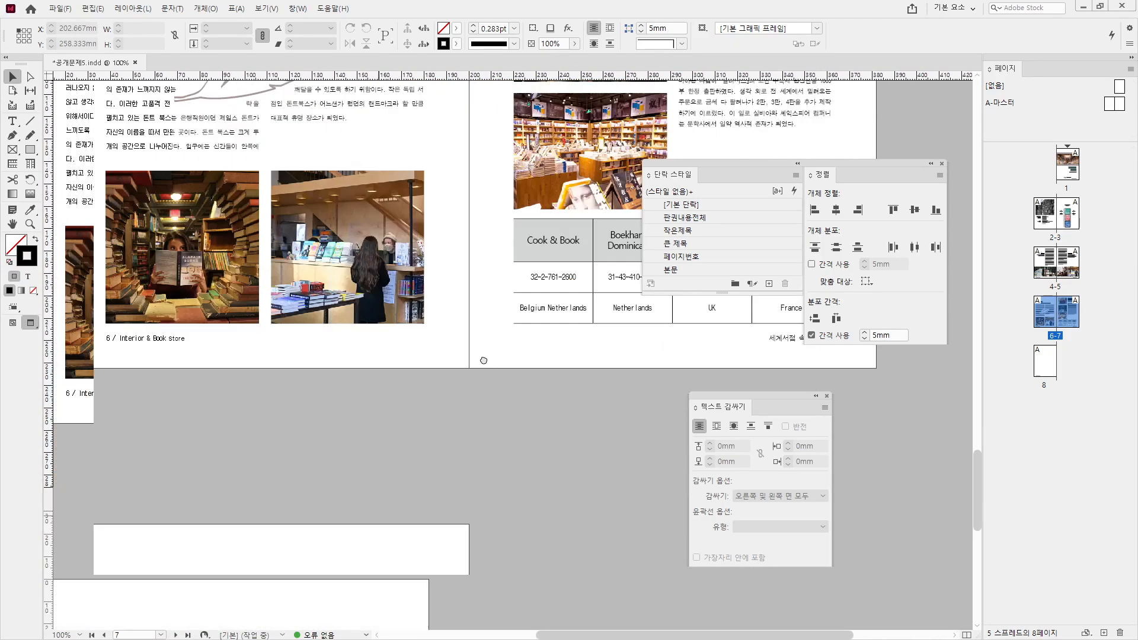
{"action": "key", "text": "w"}
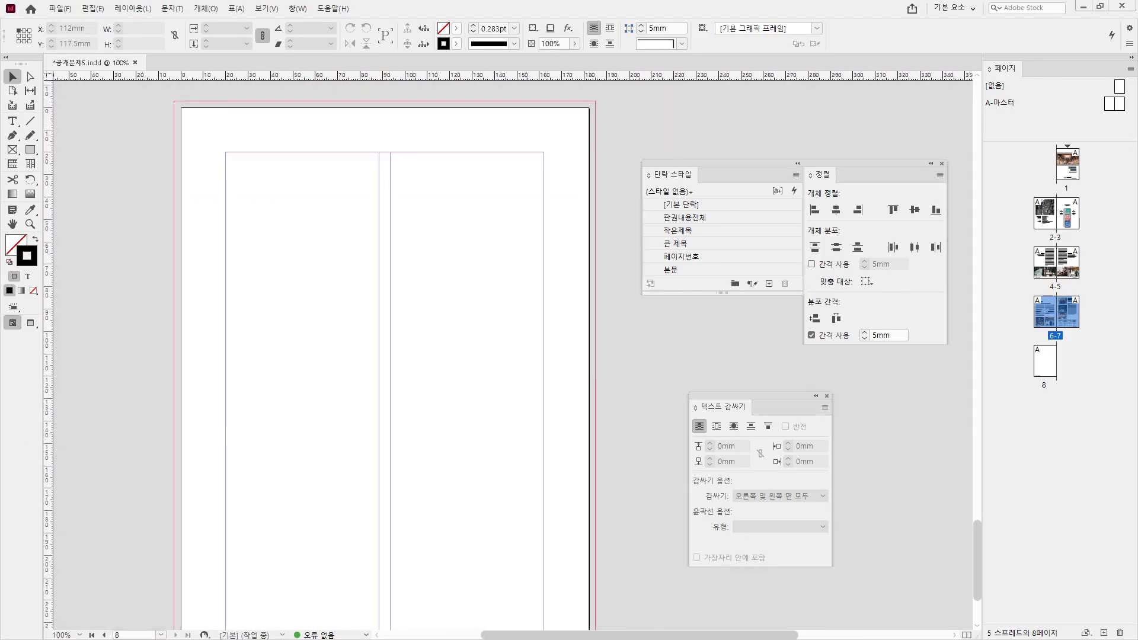
{"action": "left_click_drag", "start_coordinate": [741, 15], "coordinate": [782, 6]}
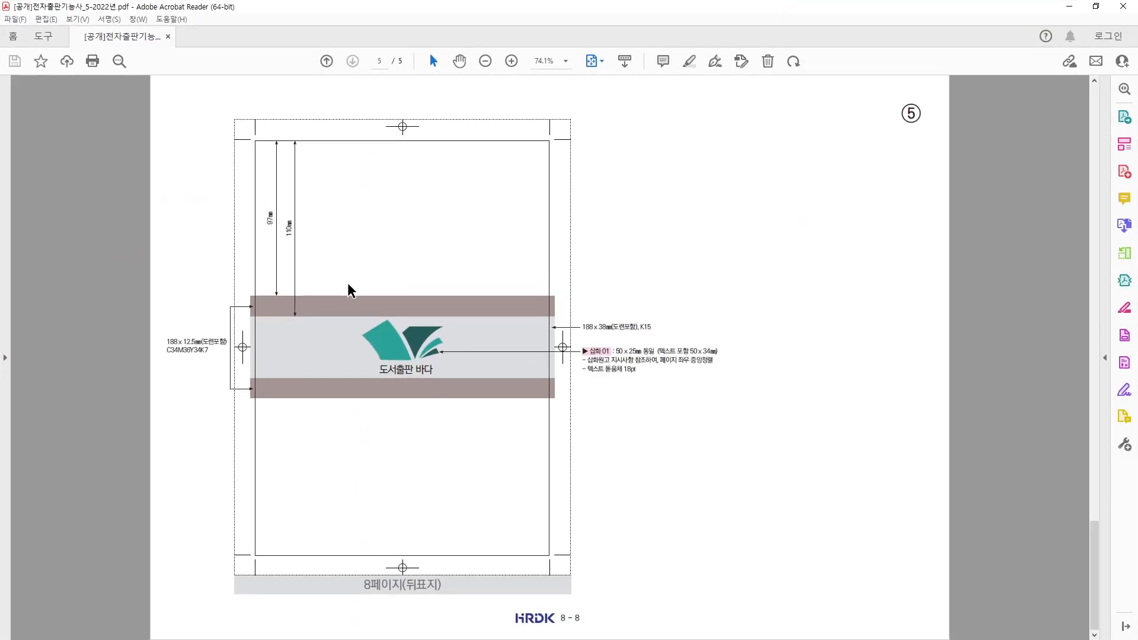
- Zoom the reference PDF onto page 8's specs: 12.5mm brown strips around a 38mm K15 band
{"action": "scroll", "coordinate": [350, 290], "scroll_direction": "up", "scroll_amount": 2}
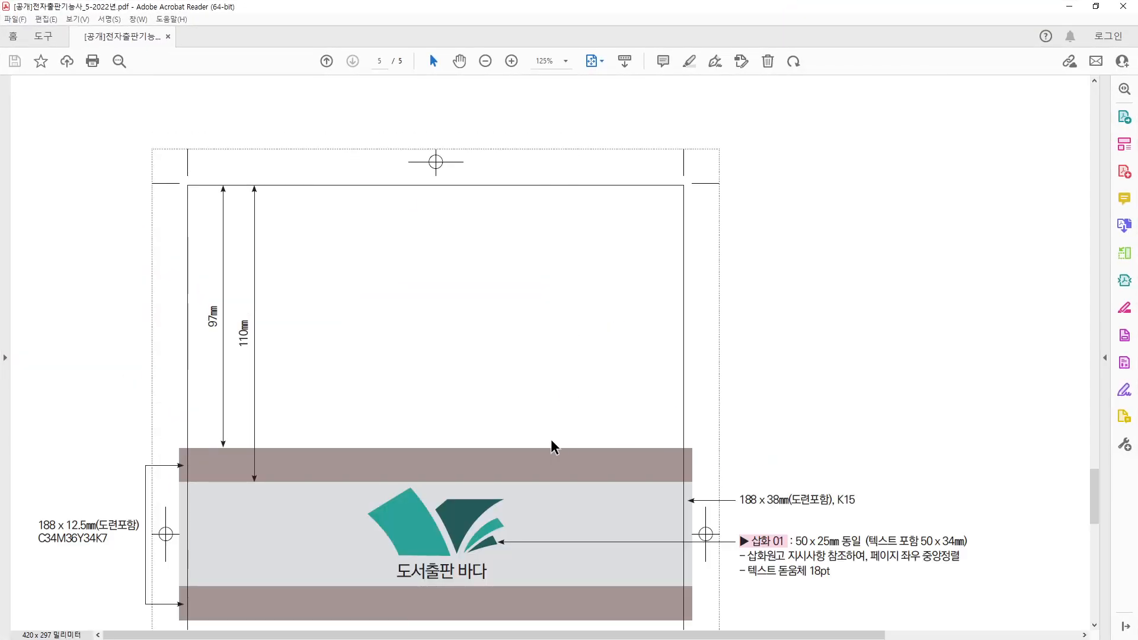
{"action": "scroll", "coordinate": [448, 538], "scroll_direction": "up", "scroll_amount": 1}
{"action": "scroll", "coordinate": [449, 538], "scroll_direction": "down", "scroll_amount": 3}
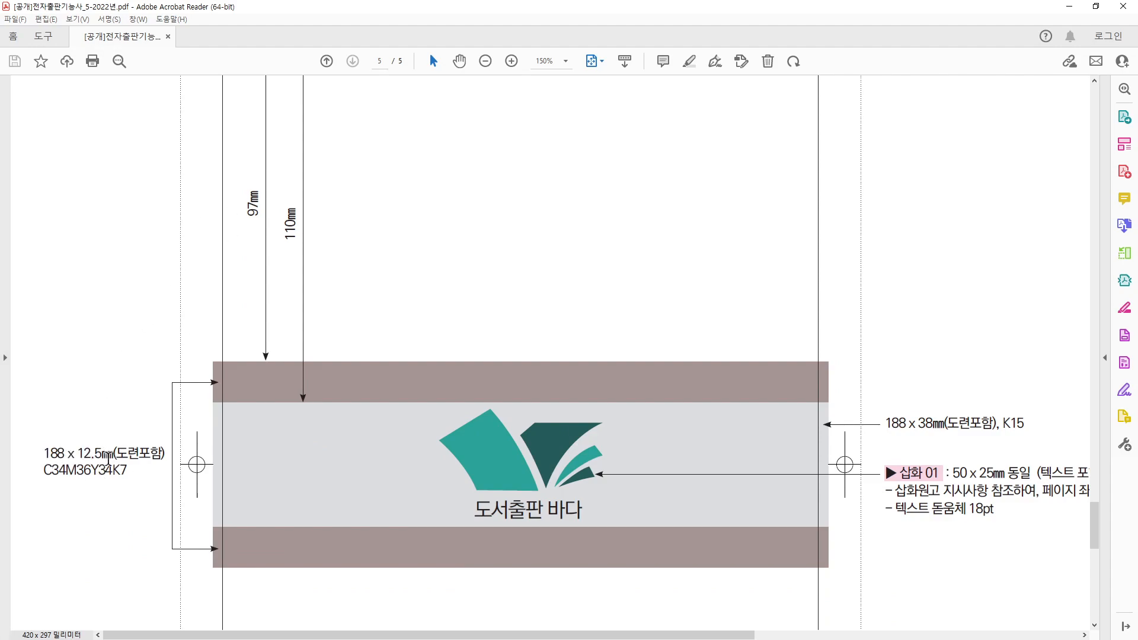
- Draw a 188×12.5mm rectangle on page 8 and fill it with c34m36y34k7 brown
{"action": "key", "text": "alt+Tab"}
{"action": "key", "text": "m"}
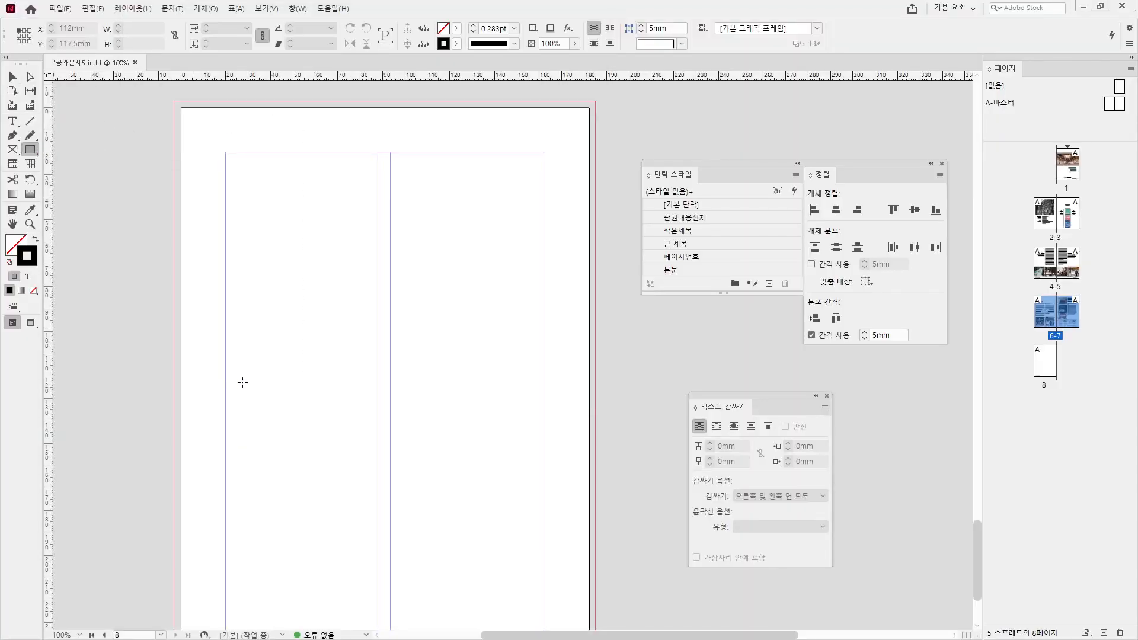
{"action": "left_click", "coordinate": [473, 404]}
{"action": "type", "text": "188"}
{"action": "key", "text": "Tab"}
{"action": "type", "text": "125"}
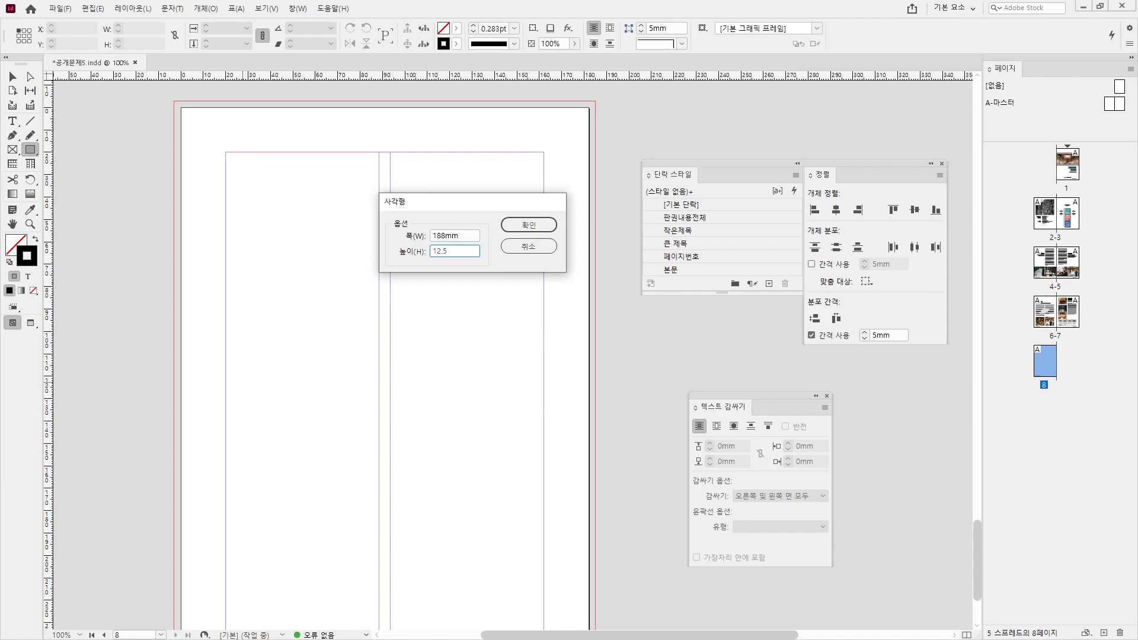
{"action": "key", "text": "Return"}
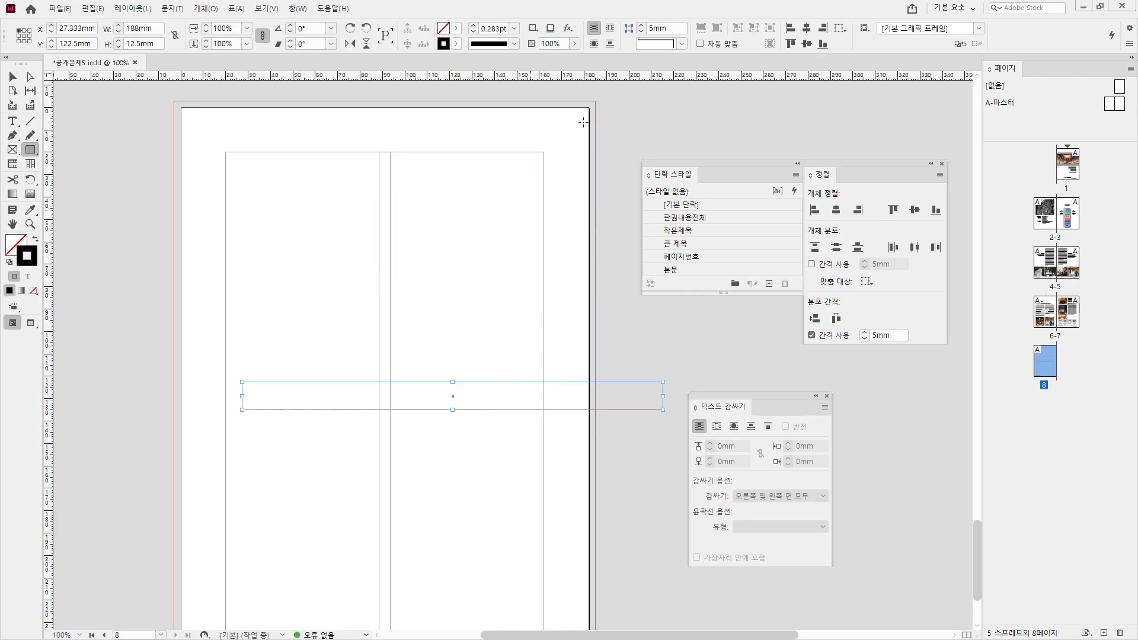
{"action": "left_click", "coordinate": [456, 29]}
{"action": "left_click", "coordinate": [456, 121]}
{"action": "left_click_drag", "start_coordinate": [456, 122], "coordinate": [456, 153]}
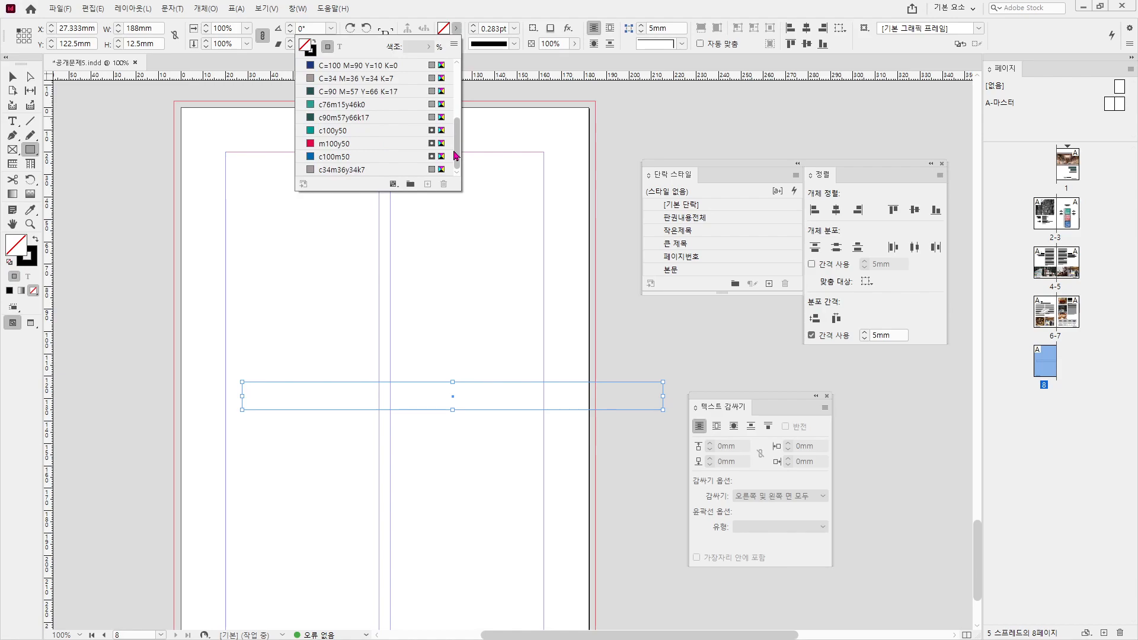
{"action": "left_click", "coordinate": [358, 170]}
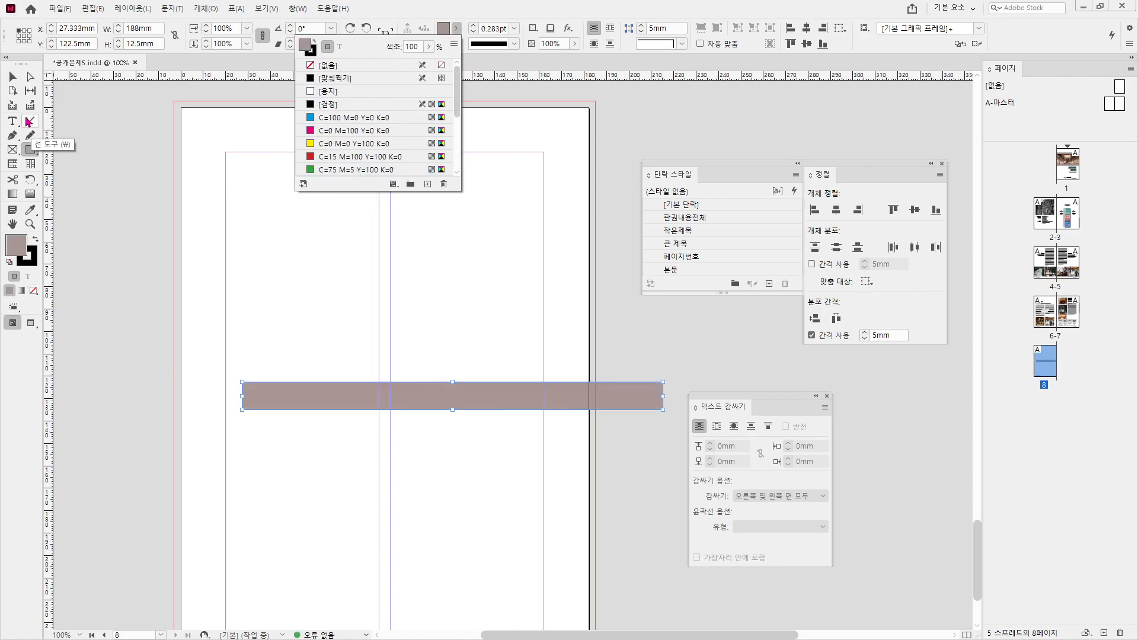
- Position the brown band at X -3mm, Y 97mm so it reaches the left bleed
{"action": "left_click_drag", "start_coordinate": [336, 407], "coordinate": [293, 407]}
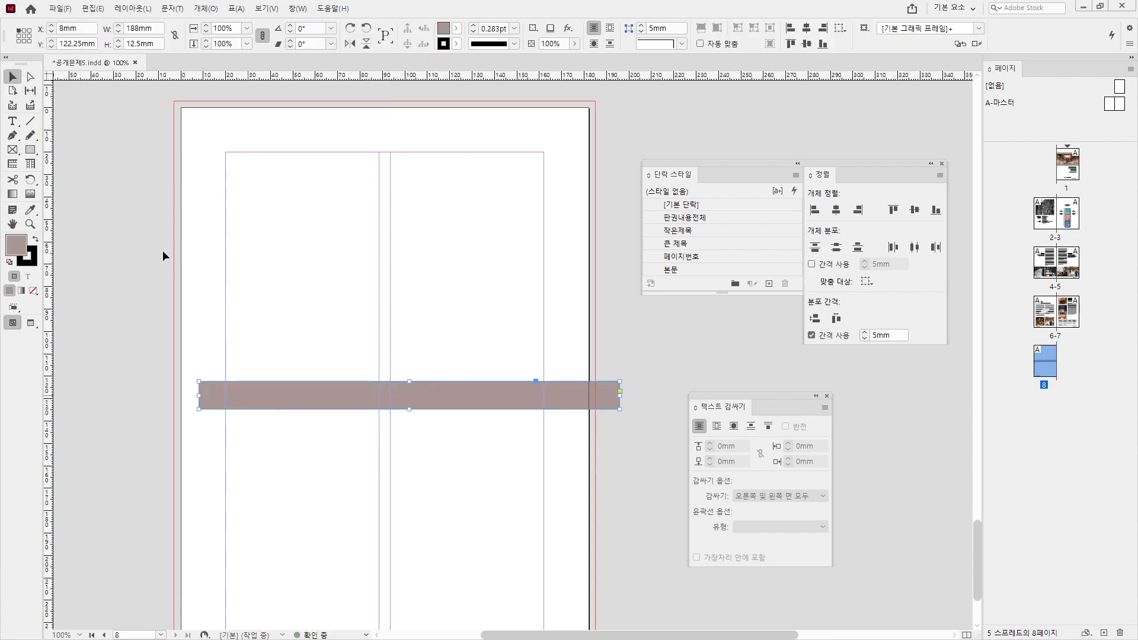
{"action": "triple_click", "coordinate": [86, 45]}
{"action": "type", "text": "97"}
{"action": "key", "text": "Return"}
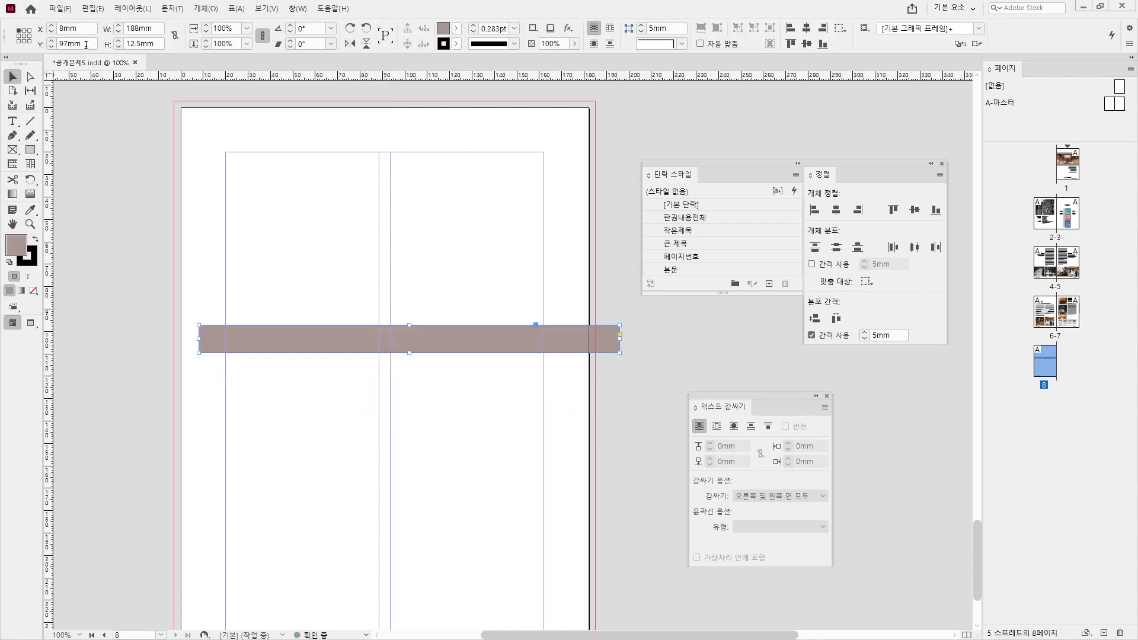
{"action": "key", "text": "shift+Tab"}
{"action": "type", "text": "-3"}
{"action": "key", "text": "Return"}
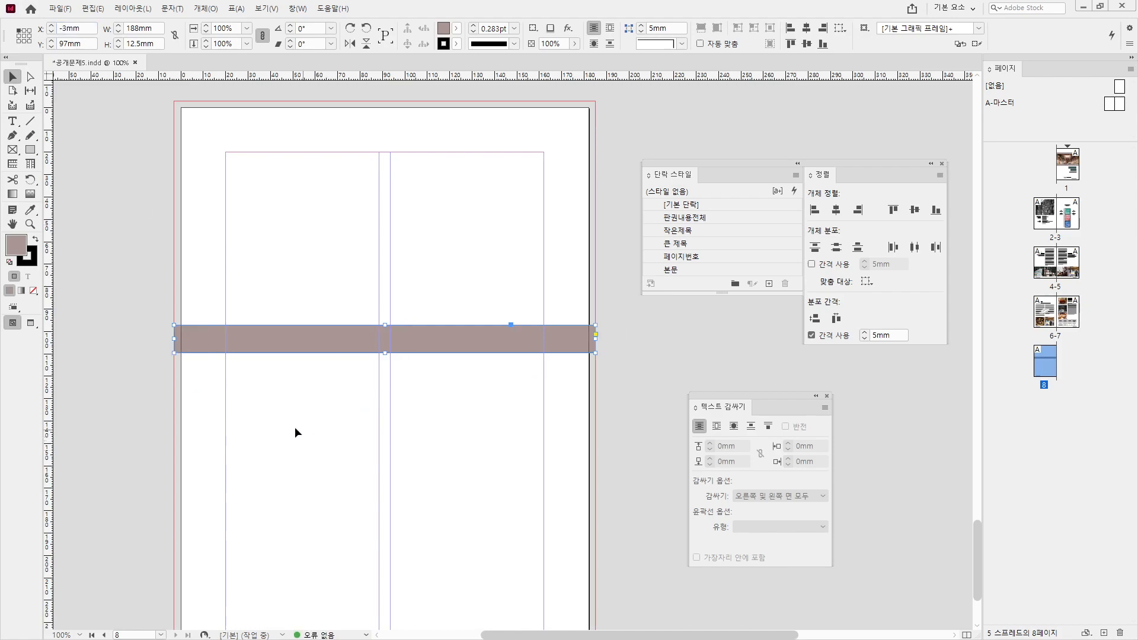
- Alt-drag a copy of the brown band lower on the page, to Y 174.167mm
{"action": "left_click", "coordinate": [295, 427]}
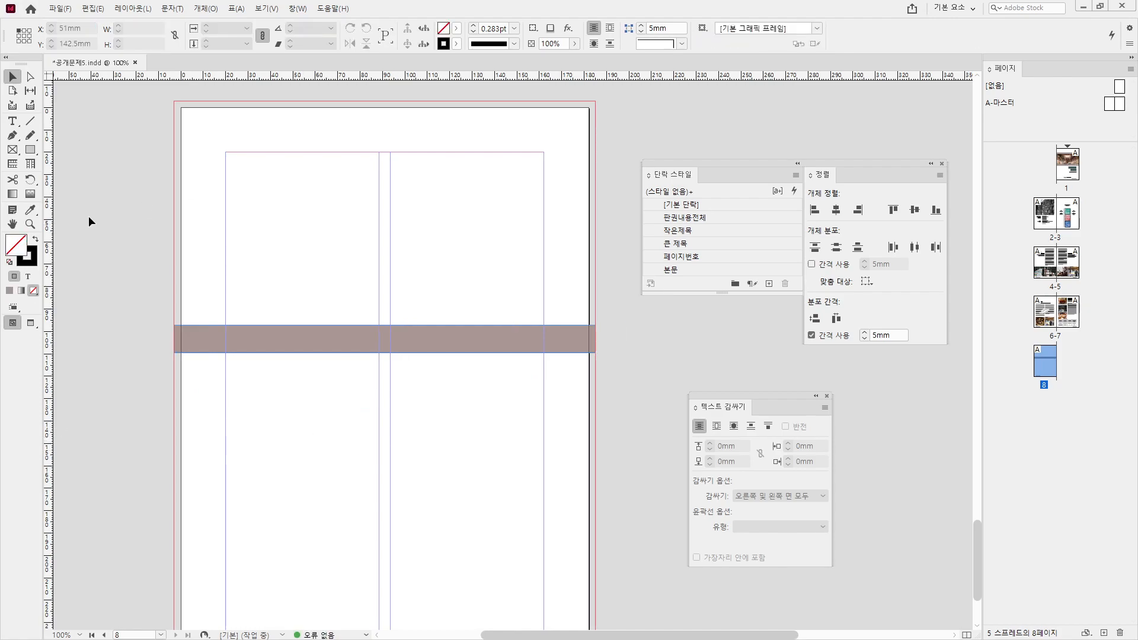
{"action": "left_click_drag", "start_coordinate": [229, 335], "coordinate": [237, 509]}
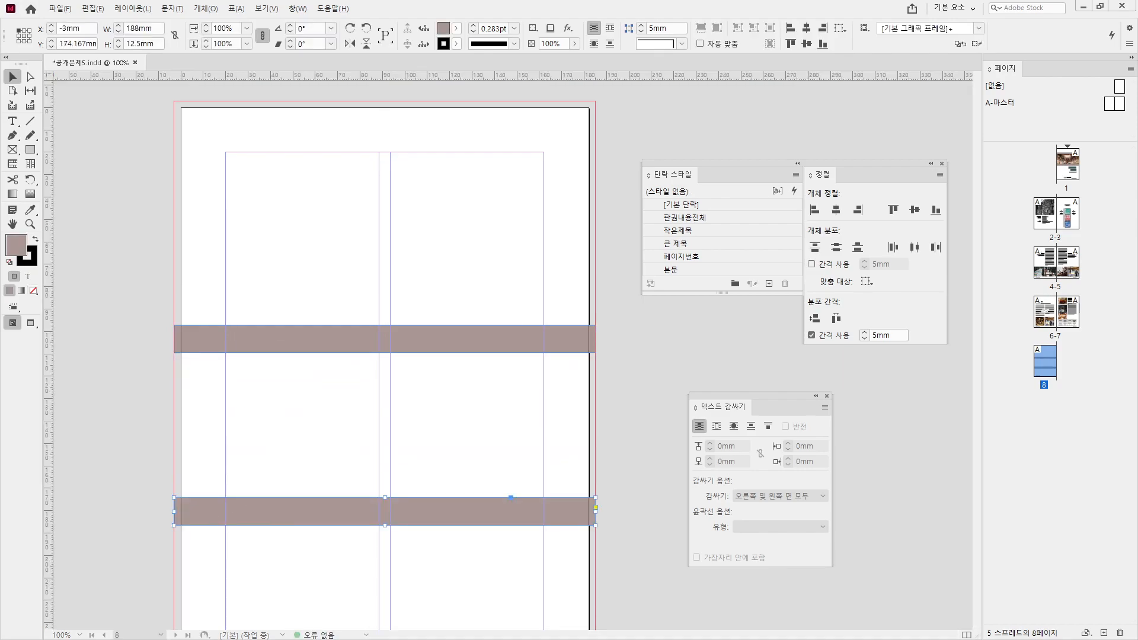
{"action": "key", "text": "alt+Tab"}
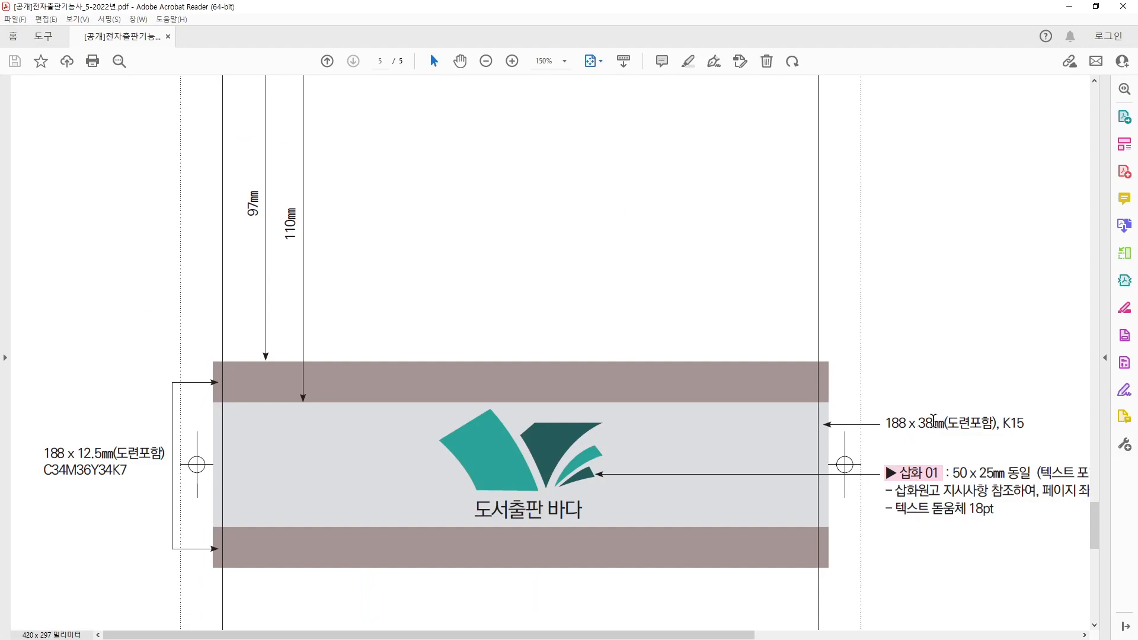
{"action": "key", "text": "alt+Tab"}
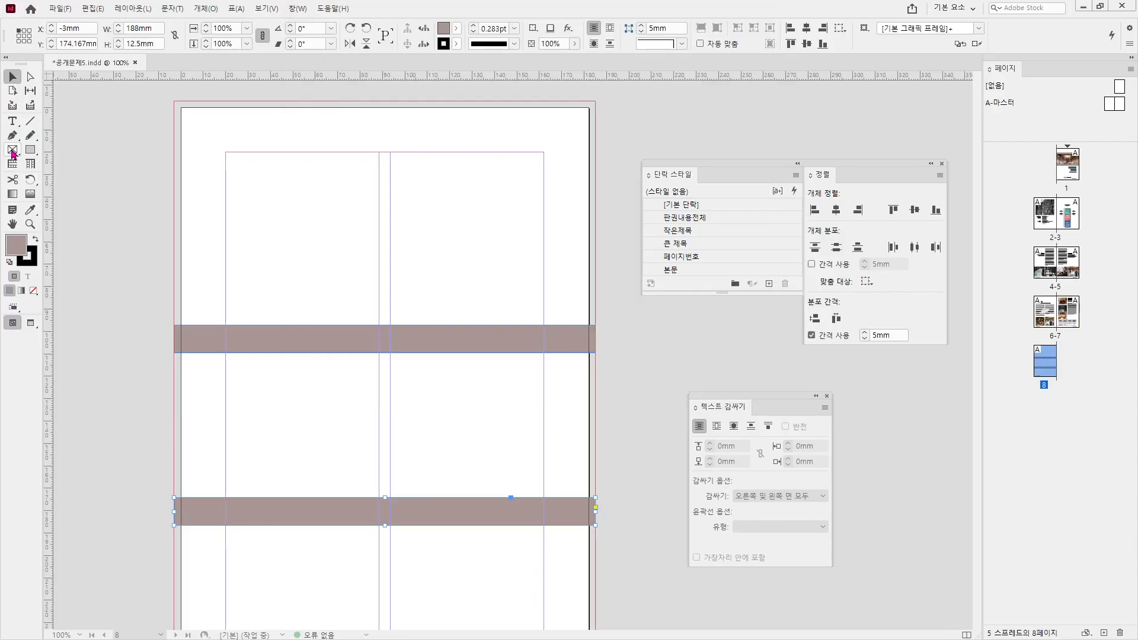
- Draw a 188×38mm rectangle on page 8 and fill it with light gray
{"action": "left_click", "coordinate": [30, 150]}
{"action": "left_click", "coordinate": [394, 408]}
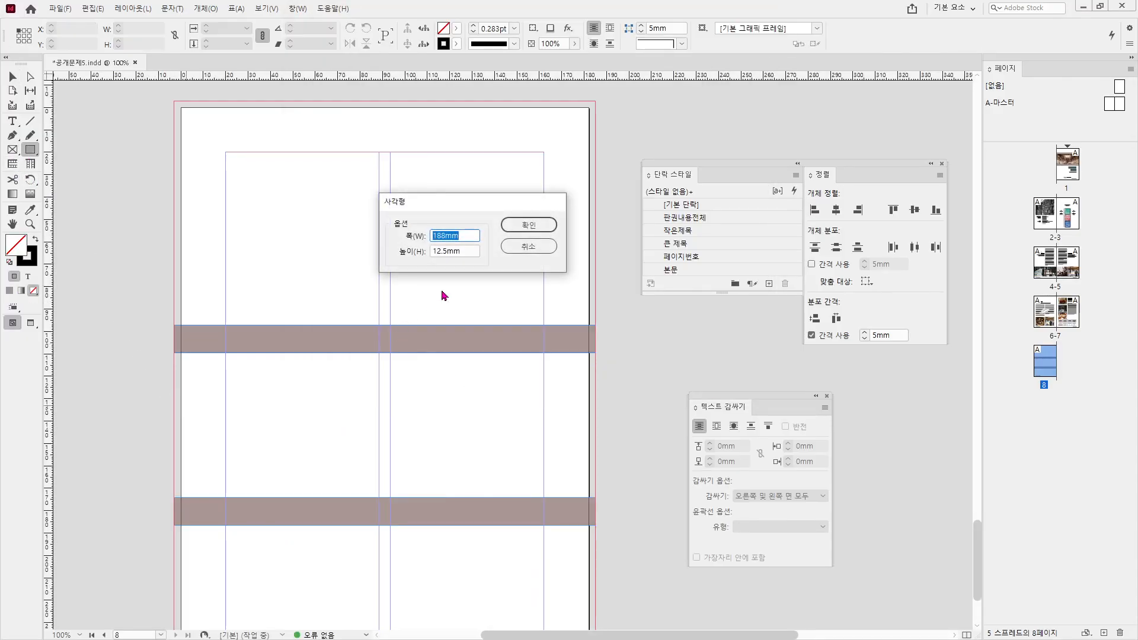
{"action": "key", "text": "Tab"}
{"action": "type", "text": "3"}
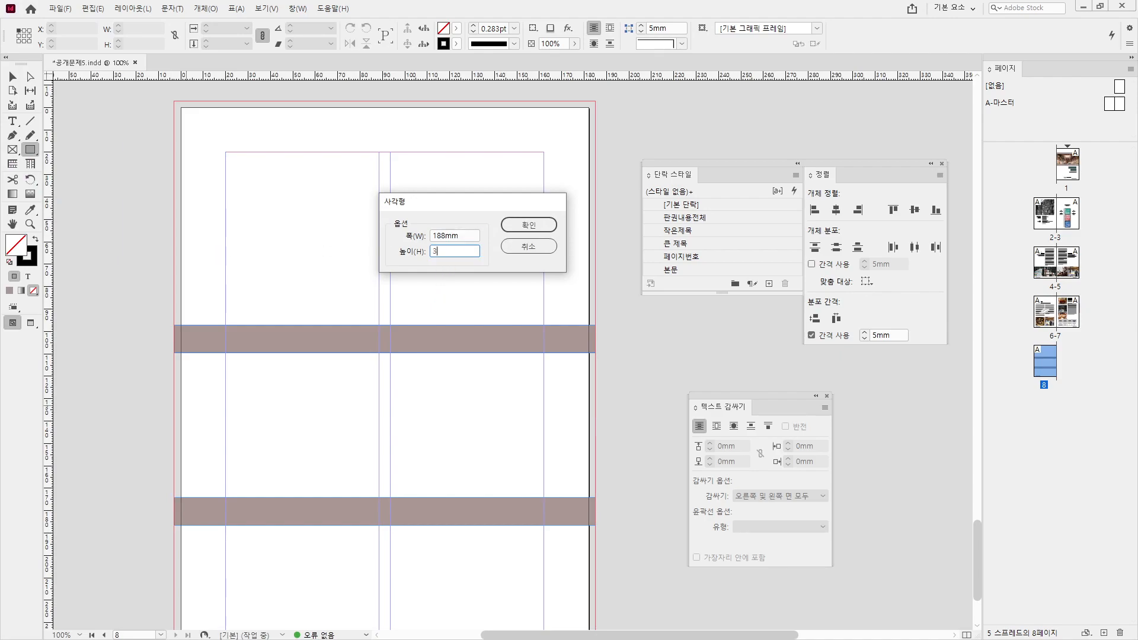
{"action": "type", "text": "8"}
{"action": "key", "text": "Return"}
{"action": "left_click", "coordinate": [12, 76]}
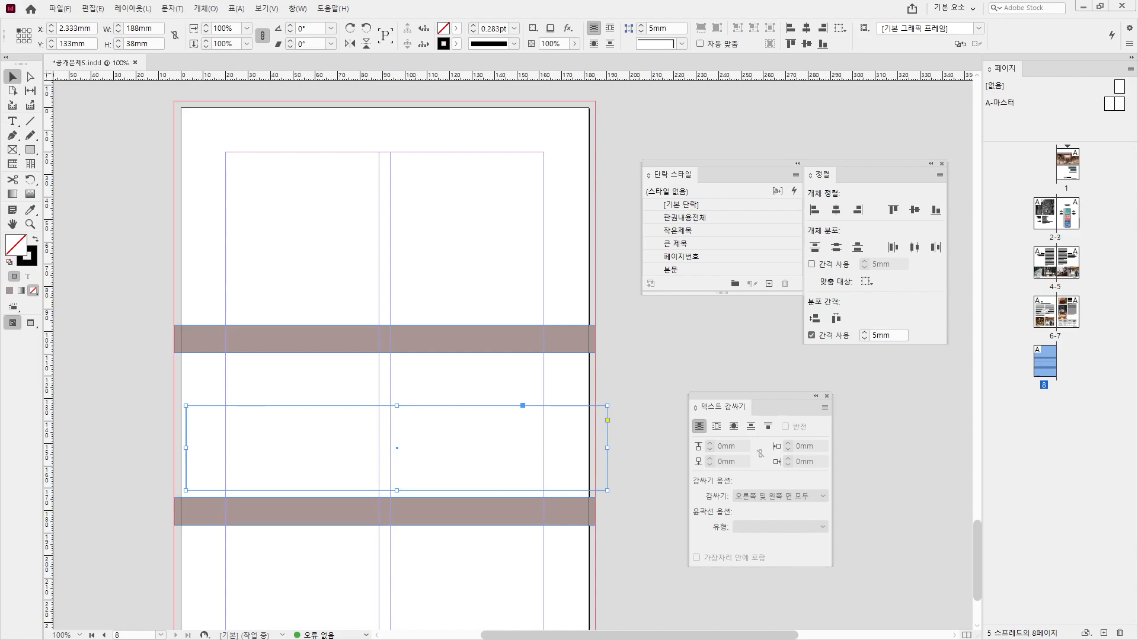
{"action": "left_click", "coordinate": [457, 27]}
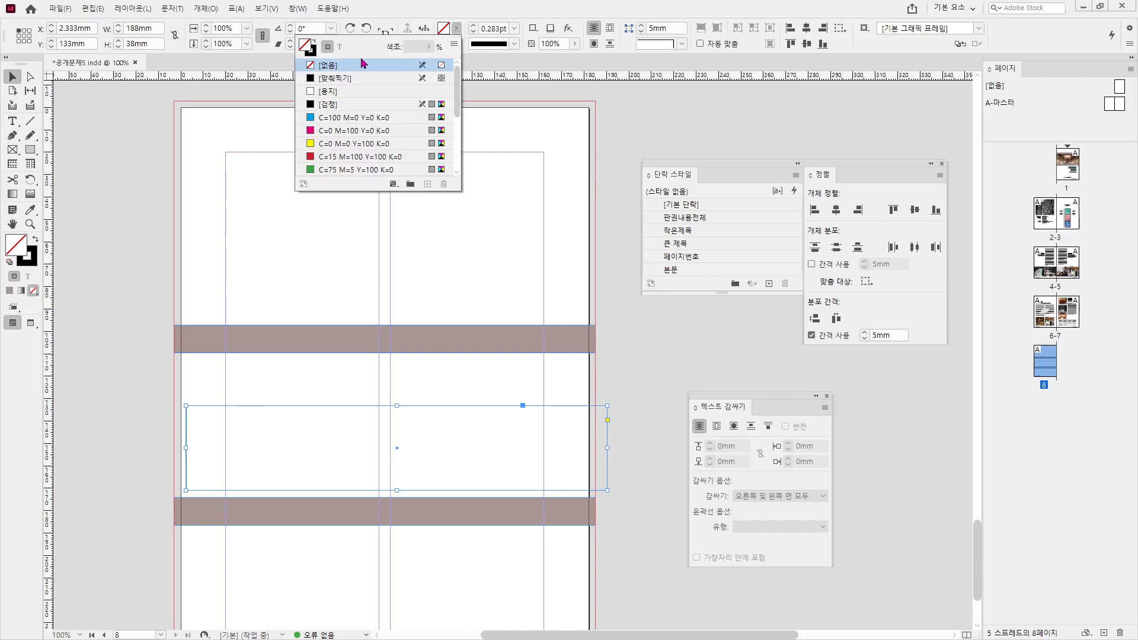
{"action": "left_click", "coordinate": [328, 104]}
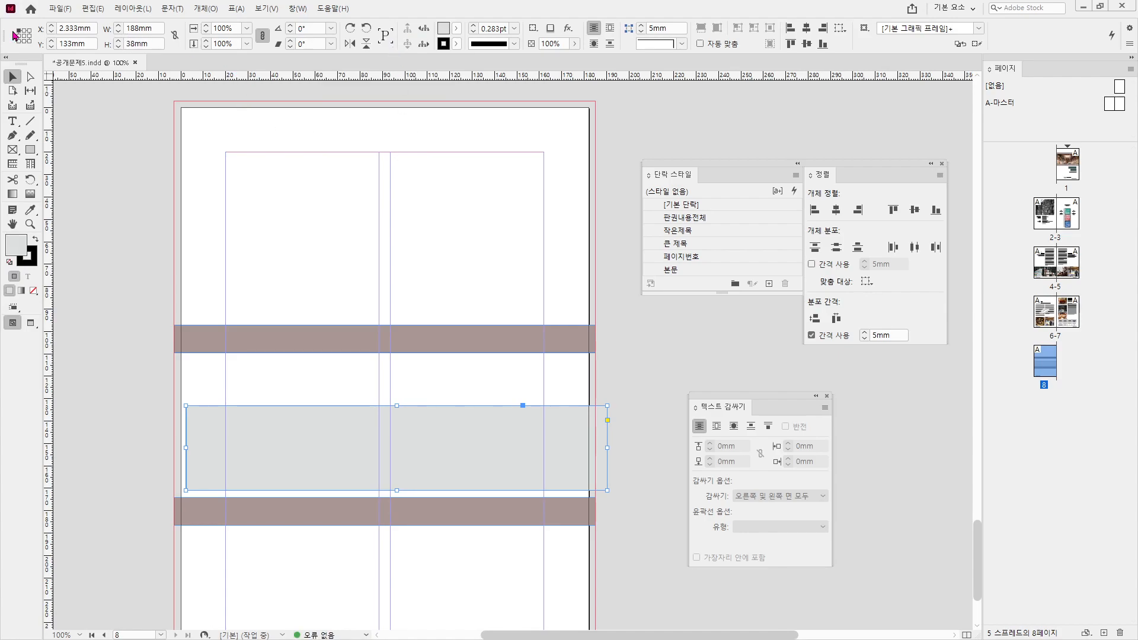
- Place the gray band at X -3mm, Y 110mm, directly below the upper brown band
{"action": "left_click_drag", "start_coordinate": [93, 28], "coordinate": [56, 29]}
{"action": "type", "text": "-3"}
{"action": "key", "text": "Return"}
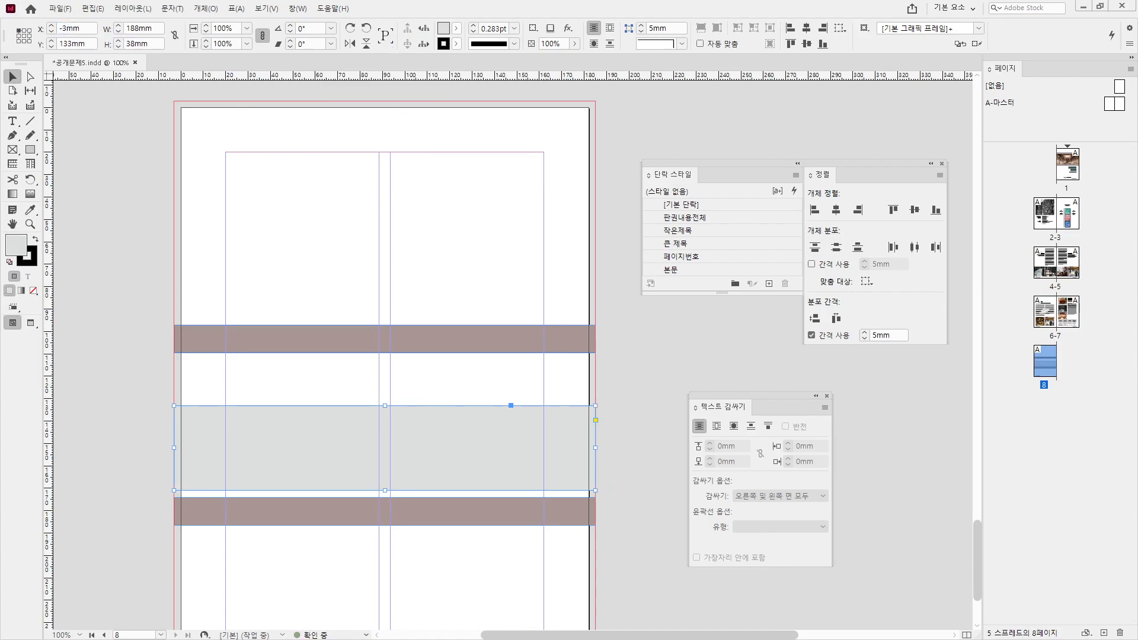
{"action": "left_click_drag", "start_coordinate": [2, 150], "coordinate": [2, 30]}
{"action": "scroll", "coordinate": [468, 255], "scroll_direction": "up", "scroll_amount": 2}
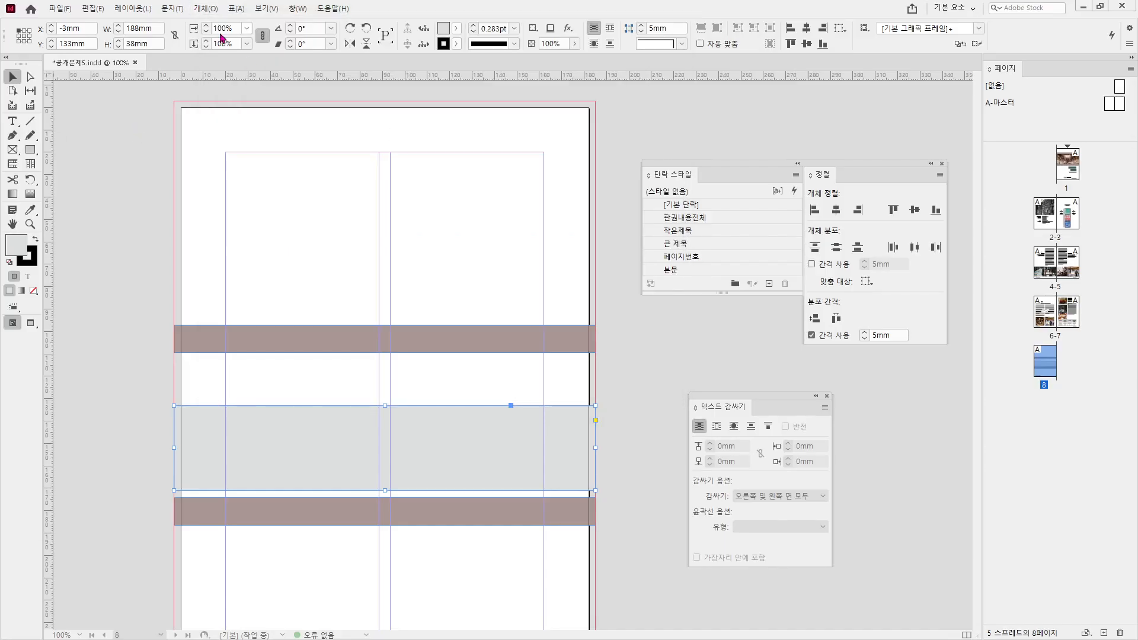
{"action": "left_click_drag", "start_coordinate": [86, 43], "coordinate": [57, 44]}
{"action": "type", "text": "110"}
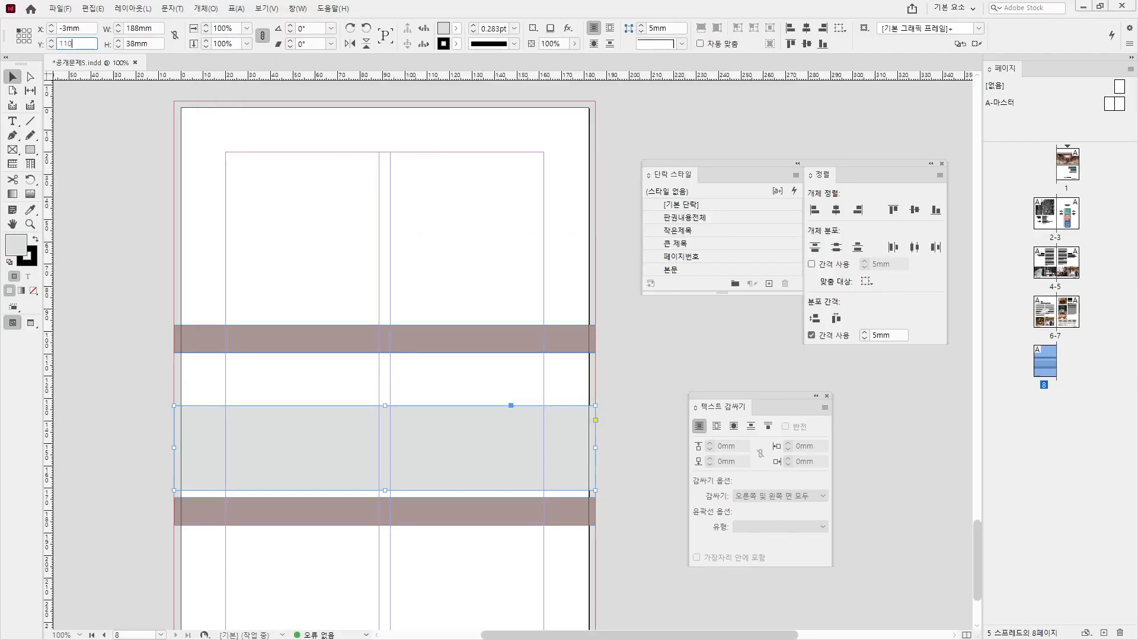
{"action": "key", "text": "Return"}
{"action": "left_click", "coordinate": [264, 275]}
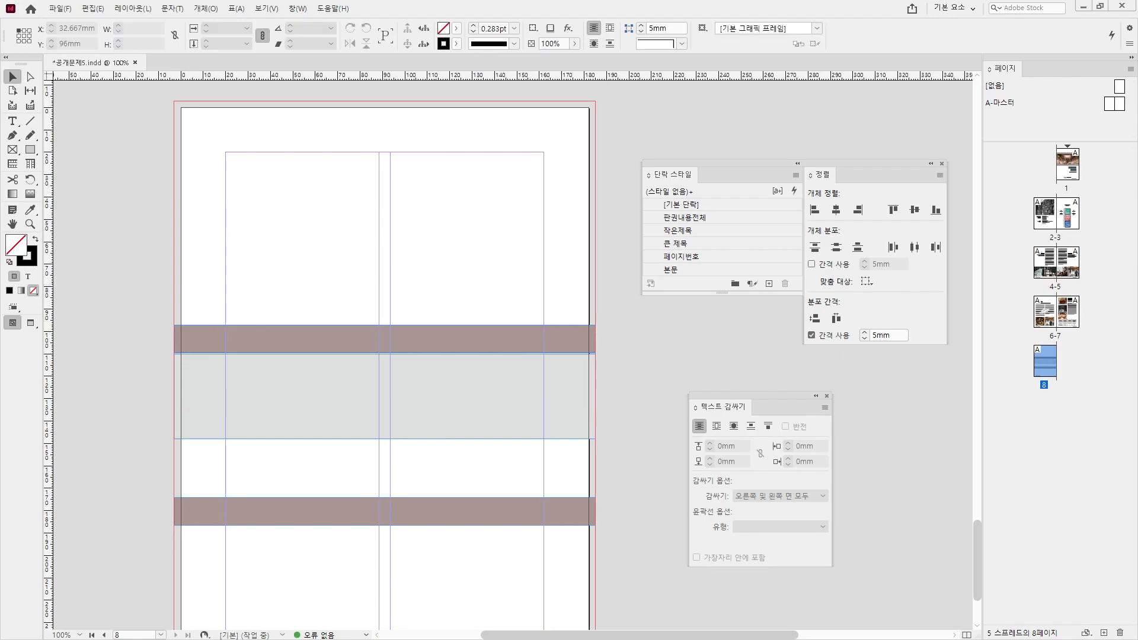
- Check the upper brown band's position and compare it with the page 8 reference spec
{"action": "scroll", "coordinate": [275, 343], "scroll_direction": "up", "scroll_amount": 1}
{"action": "scroll", "coordinate": [275, 343], "scroll_direction": "up", "scroll_amount": 1}
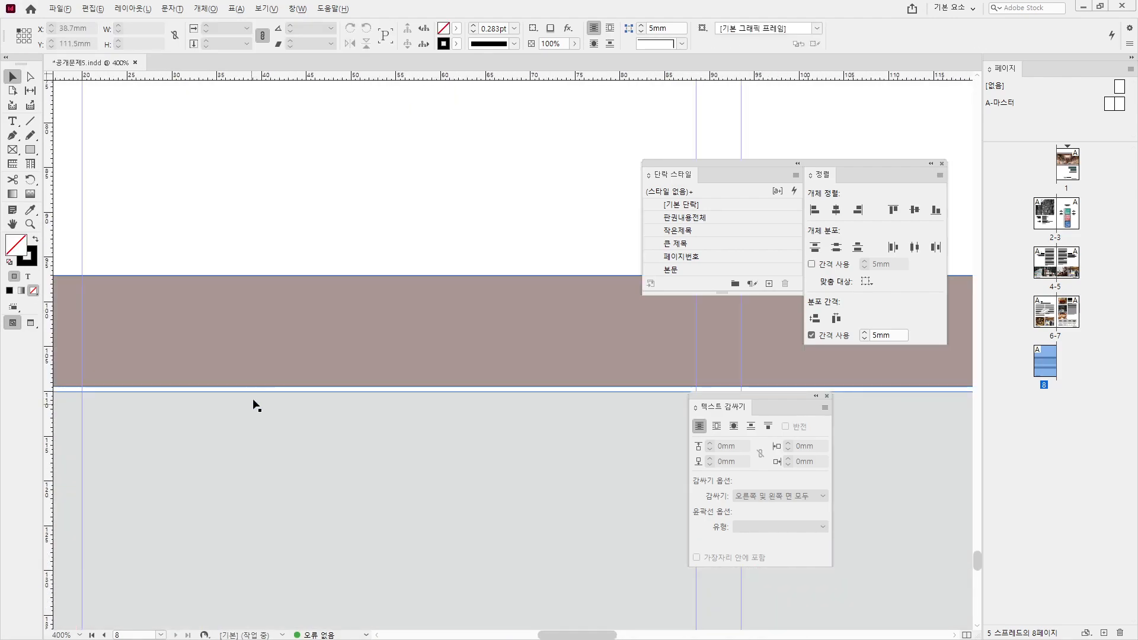
{"action": "left_click", "coordinate": [277, 366]}
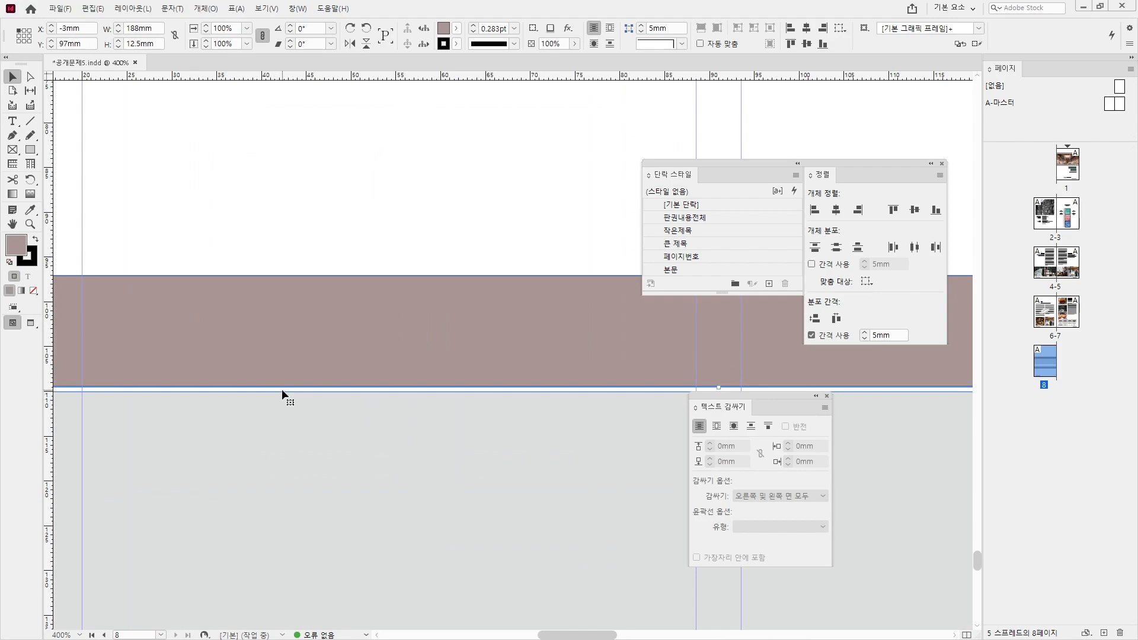
{"action": "scroll", "coordinate": [293, 405], "scroll_direction": "down", "scroll_amount": 1}
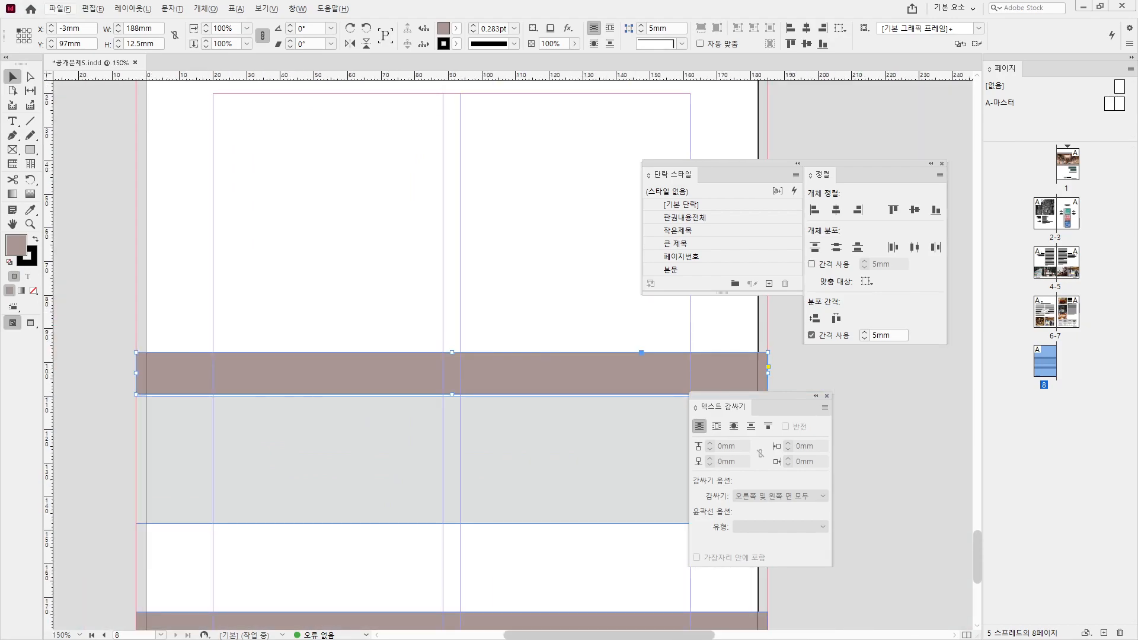
{"action": "key", "text": "alt+Tab"}
{"action": "scroll", "coordinate": [366, 360], "scroll_direction": "up", "scroll_amount": 1}
{"action": "key", "text": "alt+2"}
{"action": "mouse_move", "coordinate": [400, 396]}
{"action": "left_mouse_down"}
{"action": "mouse_move", "coordinate": [377, 396]}
{"action": "mouse_move", "coordinate": [393, 392]}
{"action": "left_mouse_up"}
{"action": "key", "text": "Escape"}
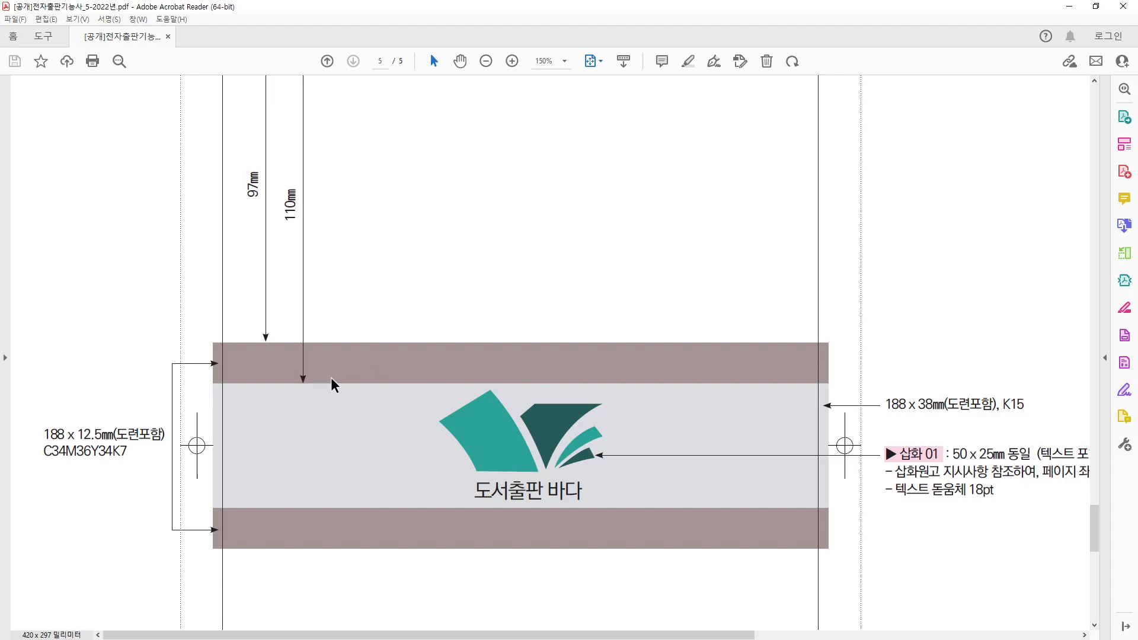
{"action": "scroll", "coordinate": [275, 219], "scroll_direction": "up", "scroll_amount": 1}
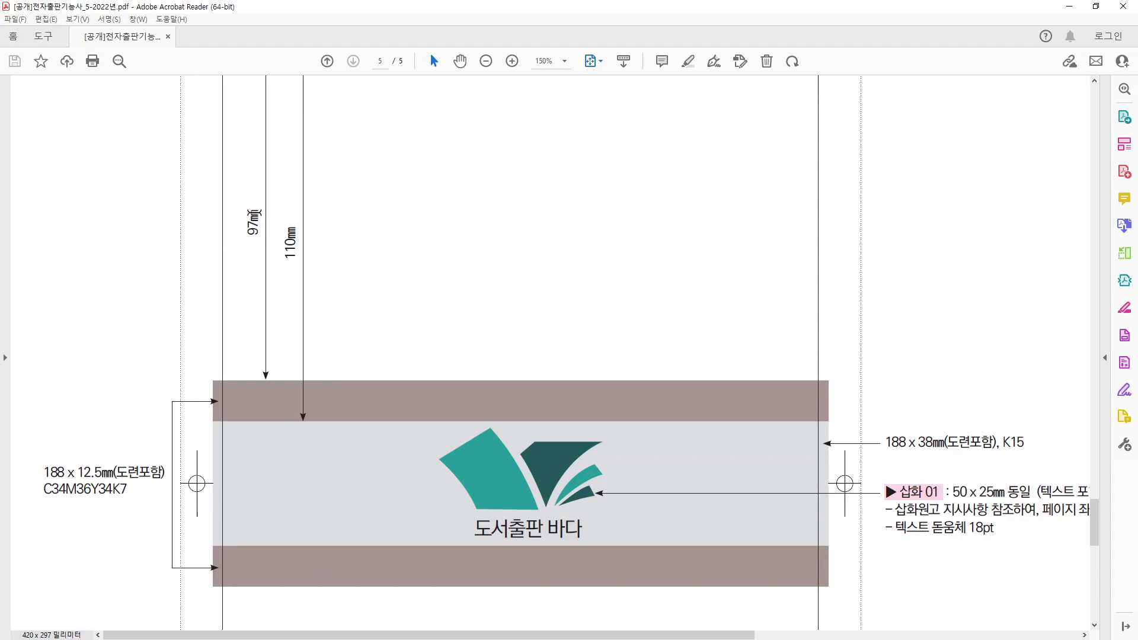
{"action": "left_click_drag", "start_coordinate": [283, 237], "coordinate": [291, 263]}
- Move the lower brown band on page 8 up, checking the reference PDF, until it sits flush beneath the gray band
{"action": "left_click", "coordinate": [291, 264]}
{"action": "key", "text": "alt+Tab"}
{"action": "left_click", "coordinate": [324, 272]}
{"action": "scroll", "coordinate": [330, 396], "scroll_direction": "down", "scroll_amount": 5}
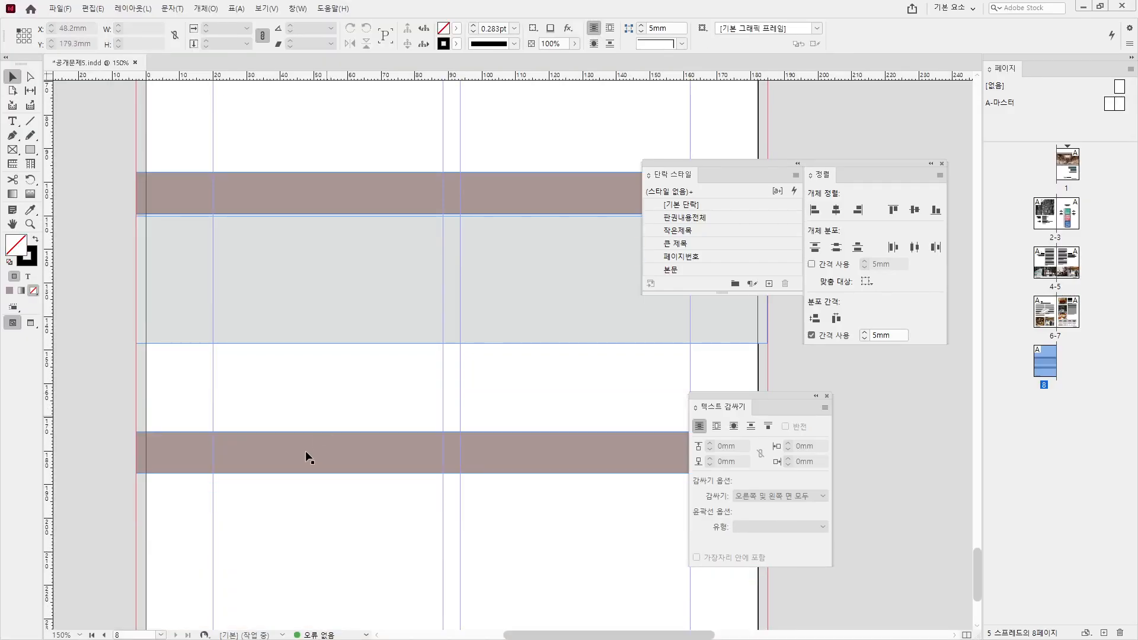
{"action": "left_click_drag", "start_coordinate": [314, 457], "coordinate": [327, 376]}
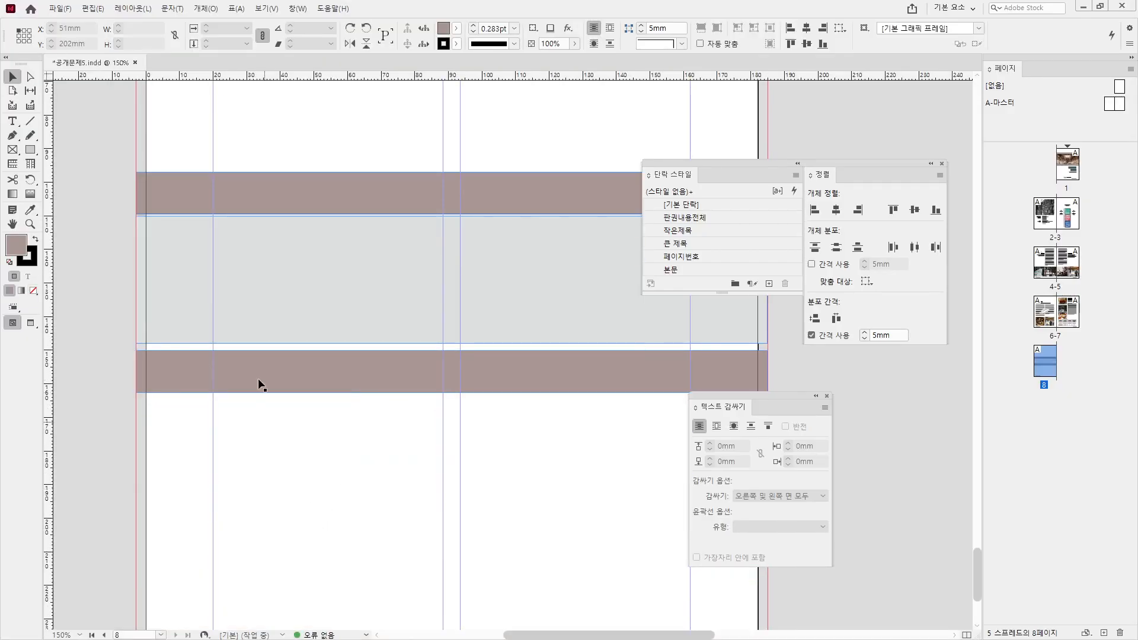
{"action": "key", "text": "alt+Tab"}
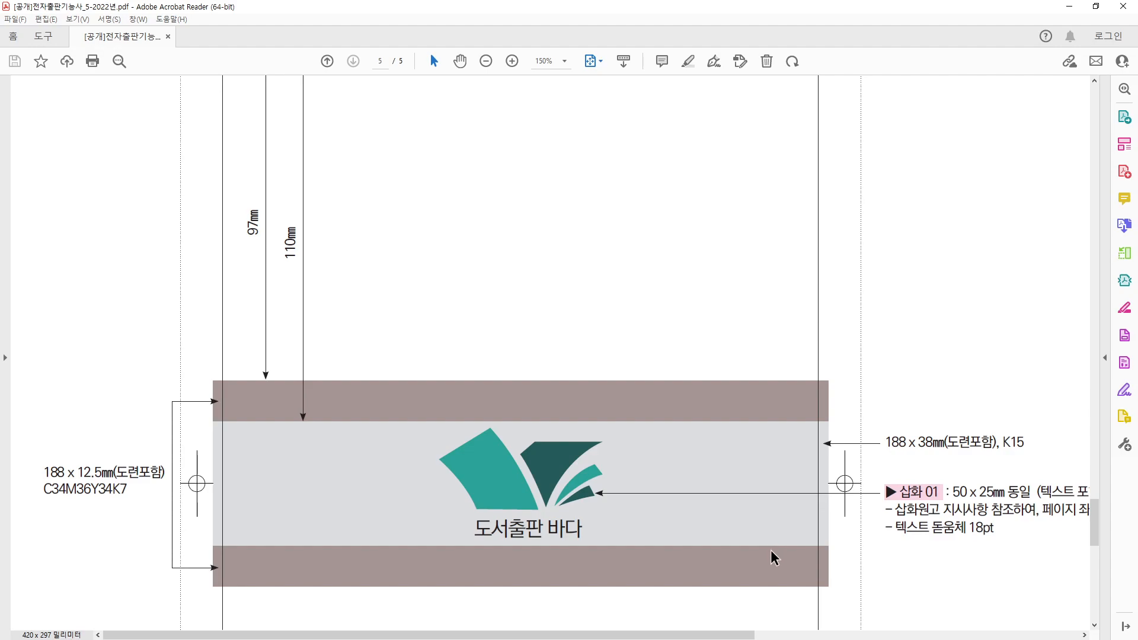
{"action": "key", "text": "alt+Tab"}
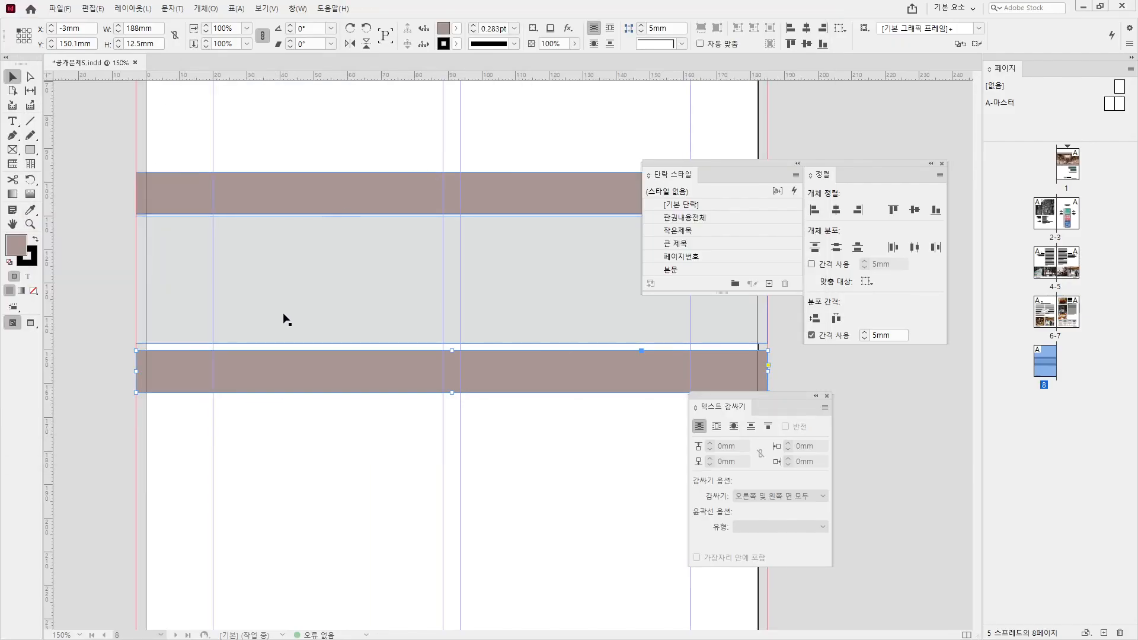
{"action": "left_click_drag", "start_coordinate": [279, 381], "coordinate": [280, 375]}
{"action": "left_click", "coordinate": [769, 597]}
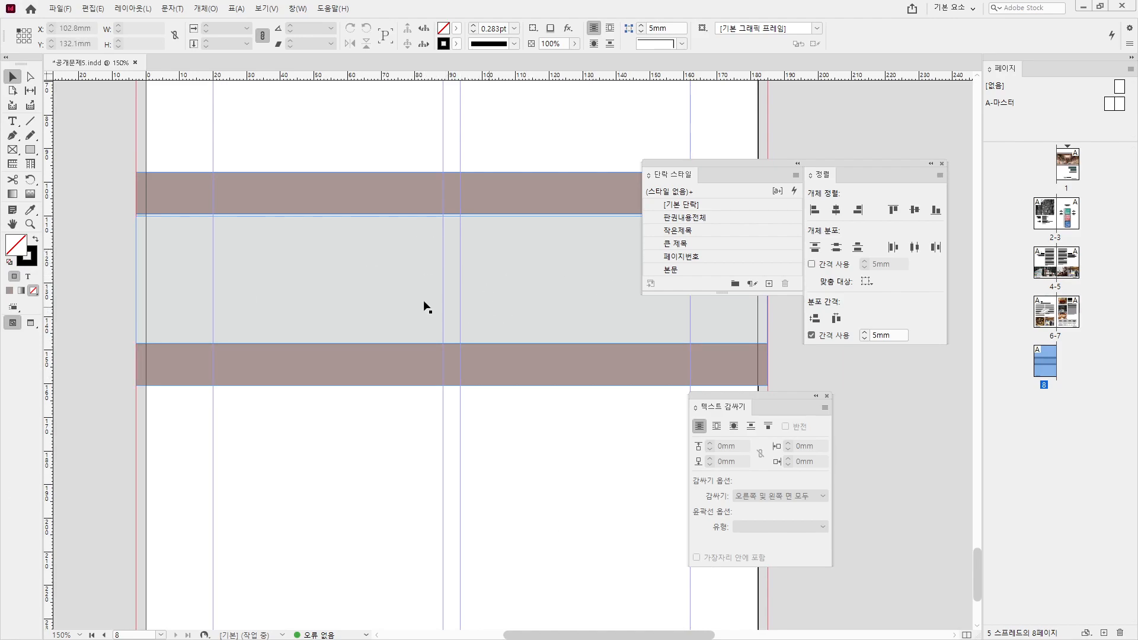
- Compare the gray band layout on page 8 with the PDF spec for the logo
{"action": "left_click_drag", "start_coordinate": [476, 302], "coordinate": [378, 356]}
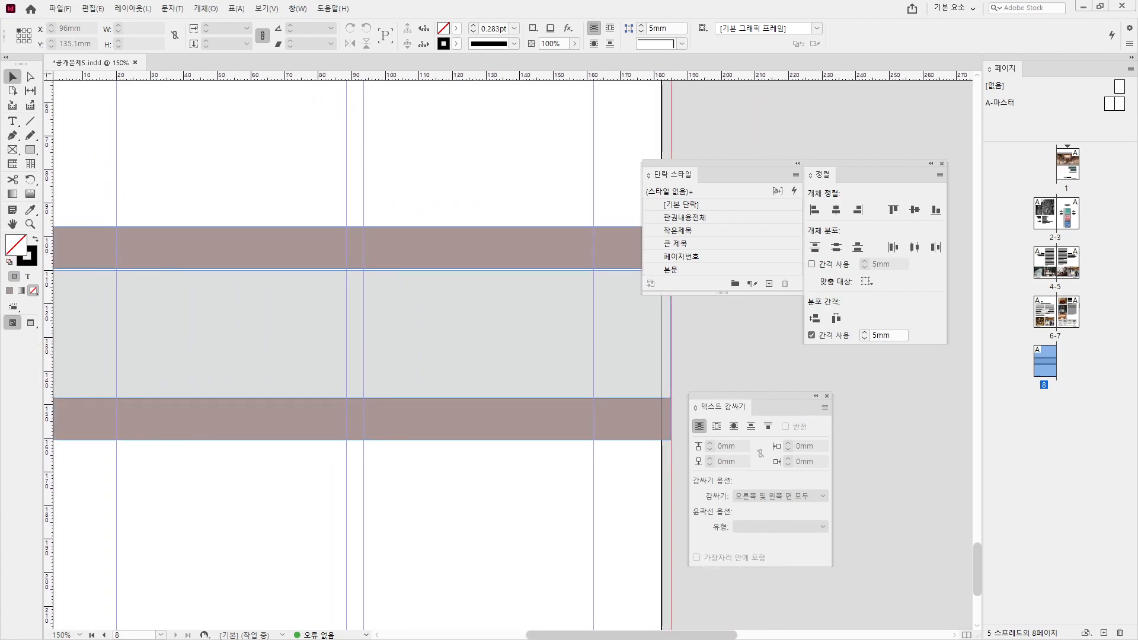
{"action": "key", "text": "ctrl+d"}
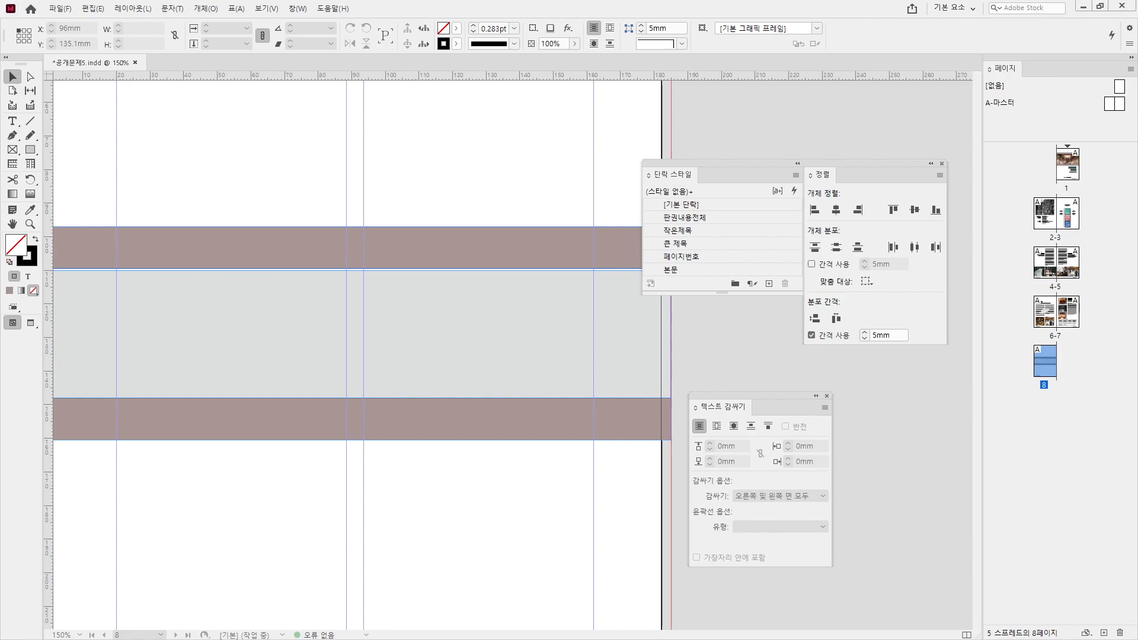
{"action": "key", "text": "alt+Tab"}
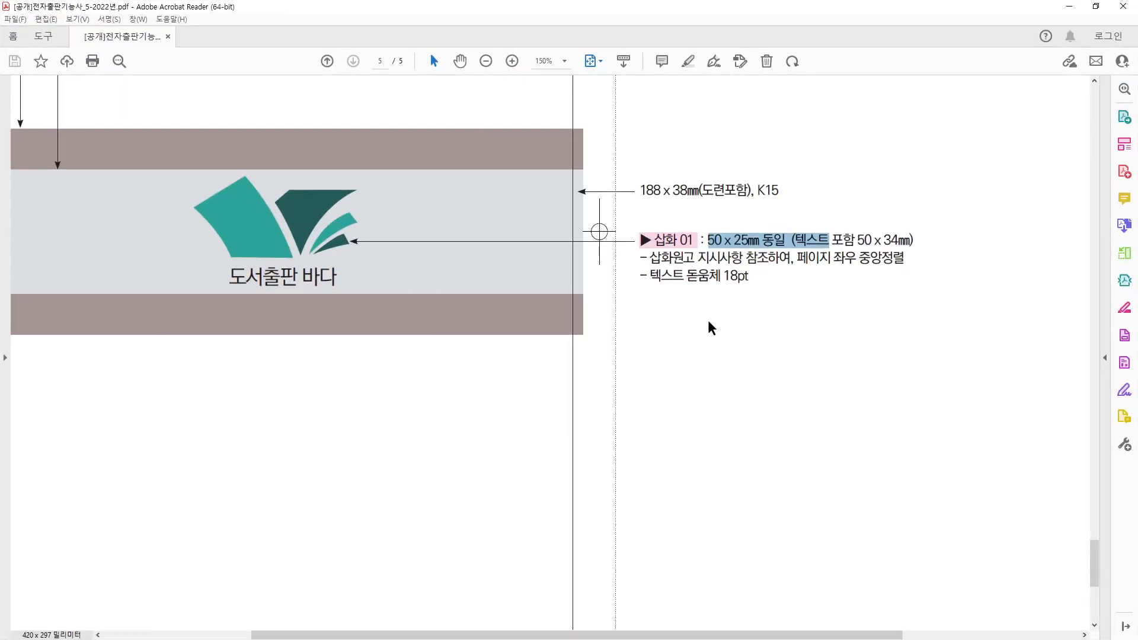
{"action": "key", "text": "alt+Tab"}
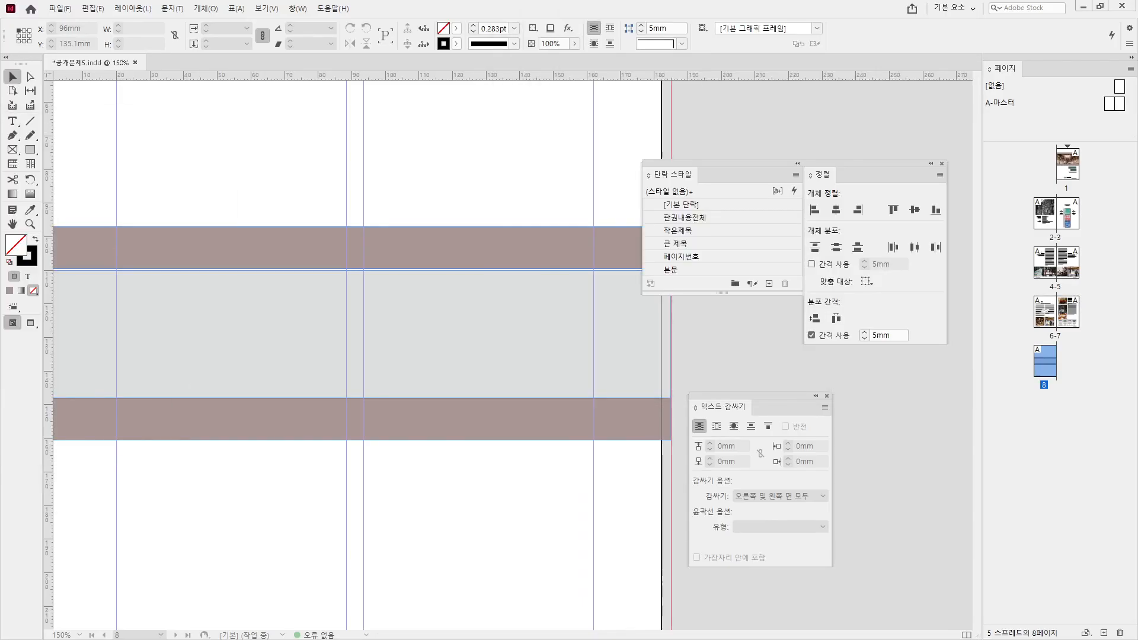
- Copy the teal book logo from Illustrator and paste it into the gray band on page 8
{"action": "key", "text": "alt+Tab"}
{"action": "left_click_drag", "start_coordinate": [165, 278], "coordinate": [344, 388]}
{"action": "key", "text": "ctrl+c"}
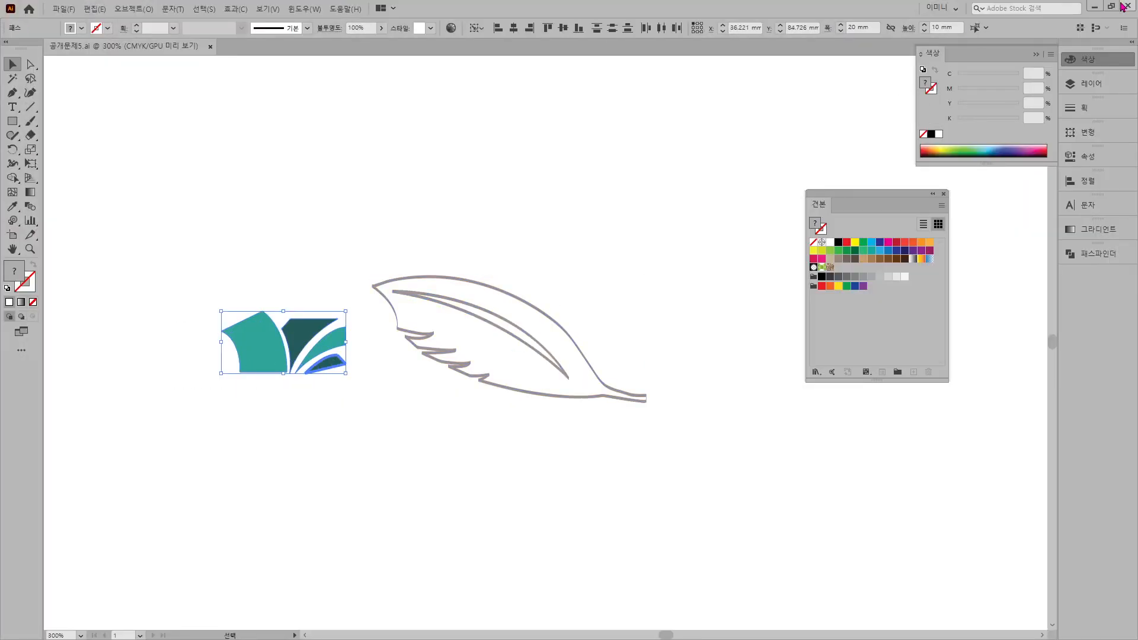
{"action": "key", "text": "alt+Tab"}
{"action": "key", "text": "ctrl+v"}
{"action": "left_click_drag", "start_coordinate": [504, 362], "coordinate": [345, 322]}
{"action": "double_click", "coordinate": [151, 27]}
- Resize the logo to 50 × 25 mm and move it up and left within the gray band
{"action": "type", "text": "50"}
{"action": "key", "text": "Tab"}
{"action": "type", "text": "25"}
{"action": "key", "text": "Return"}
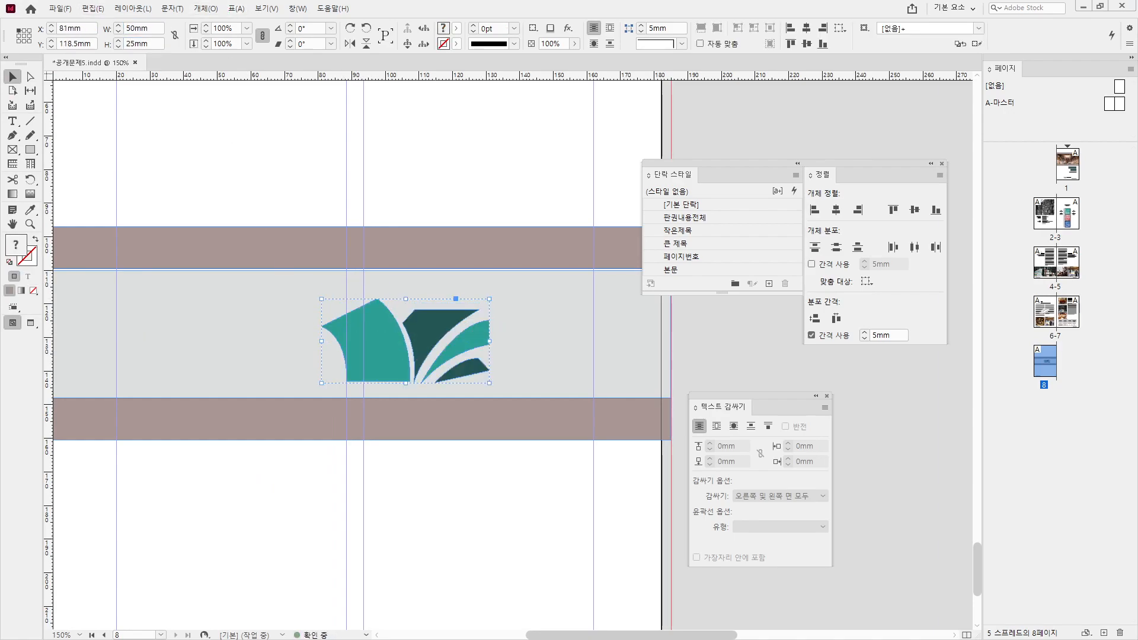
{"action": "left_click_drag", "start_coordinate": [381, 346], "coordinate": [326, 321]}
- Add the caption 도서출판 바다 below the logo in a text frame, 18pt and centred
{"action": "left_click", "coordinate": [13, 122]}
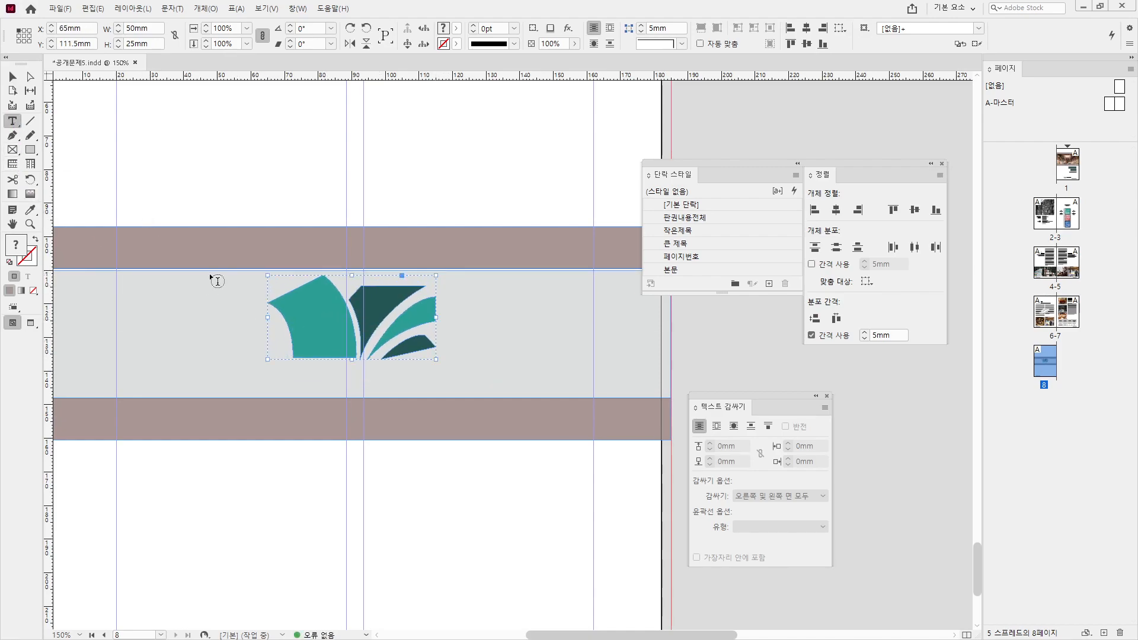
{"action": "left_click_drag", "start_coordinate": [267, 369], "coordinate": [442, 394]}
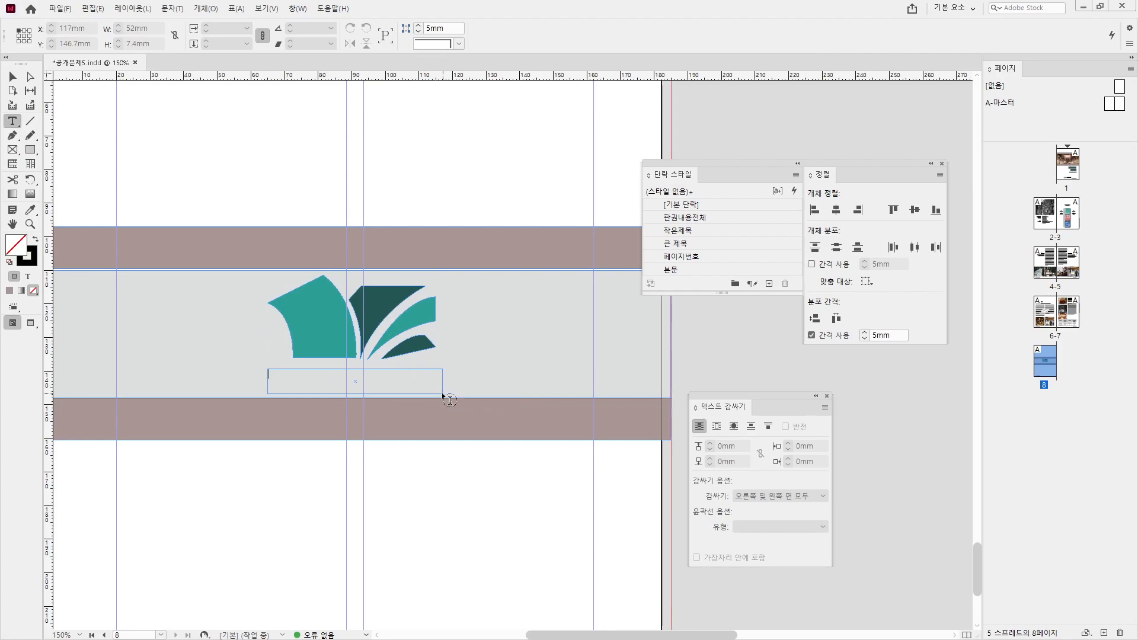
{"action": "type", "text": "출판바다"}
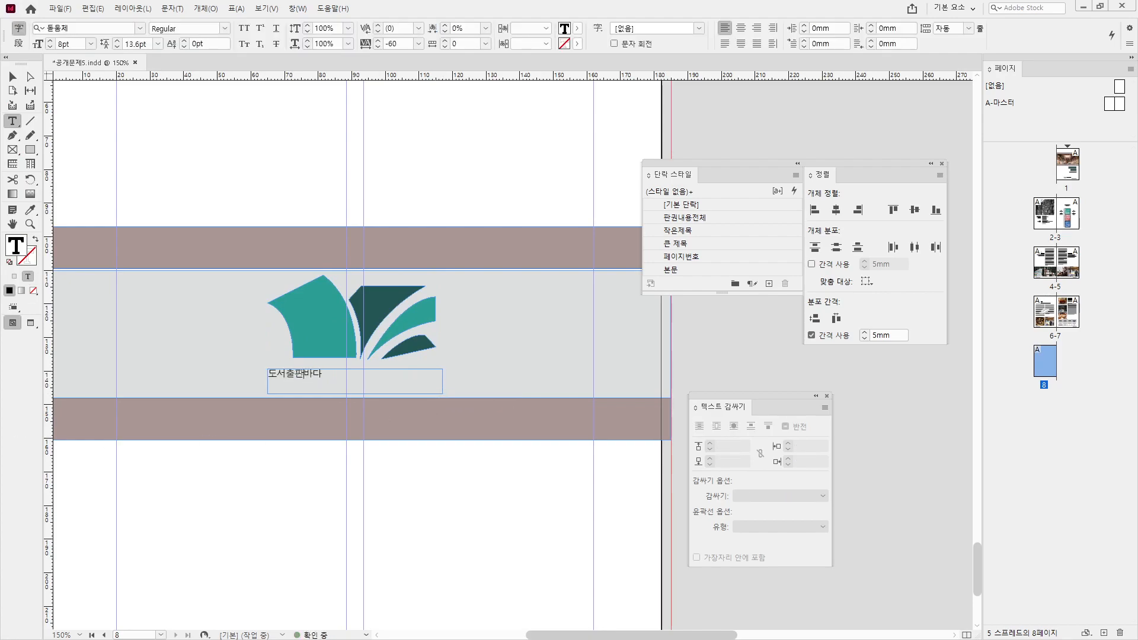
{"action": "key", "text": "ctrl+a"}
{"action": "left_click", "coordinate": [82, 45]}
{"action": "key", "text": "Return"}
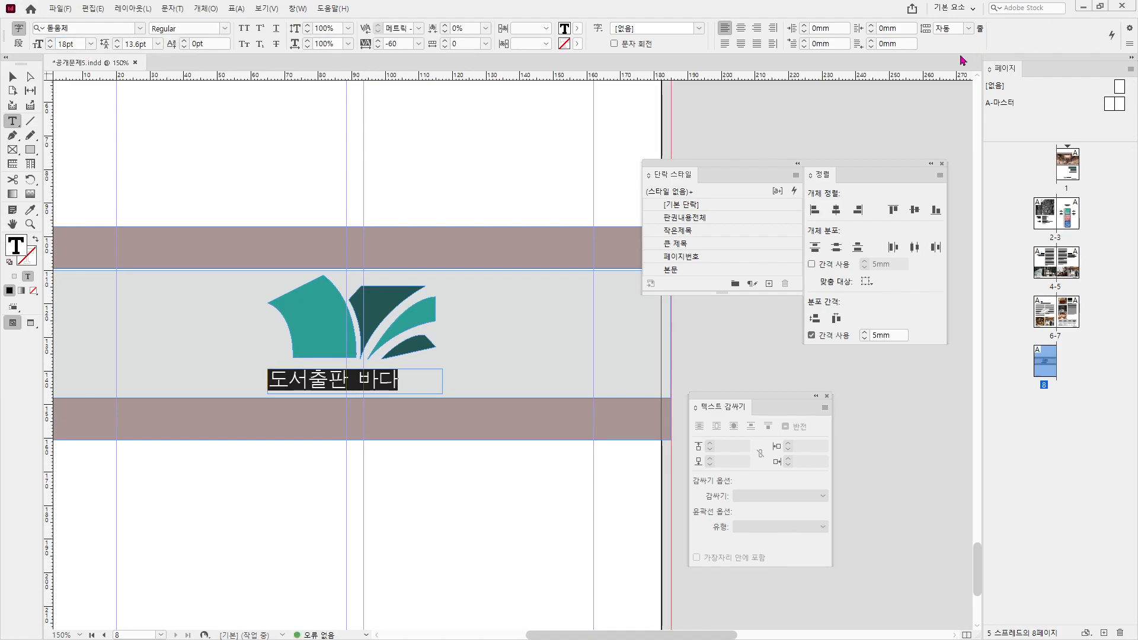
{"action": "left_click", "coordinate": [740, 28]}
{"action": "key", "text": "Escape"}
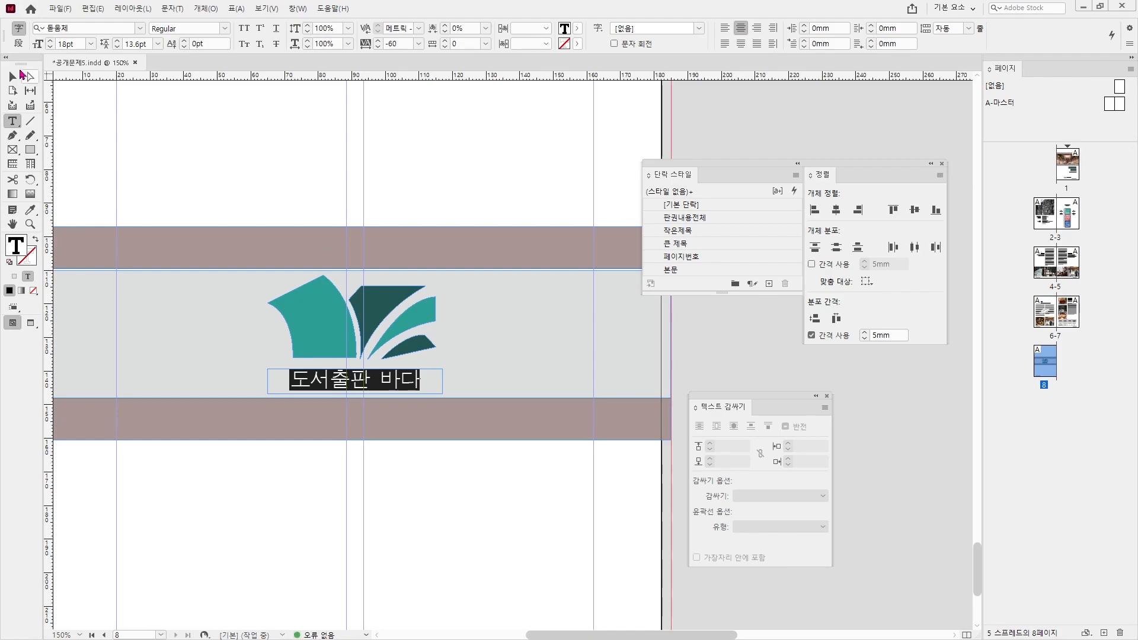
{"action": "left_click", "coordinate": [291, 308], "text": "shift"}
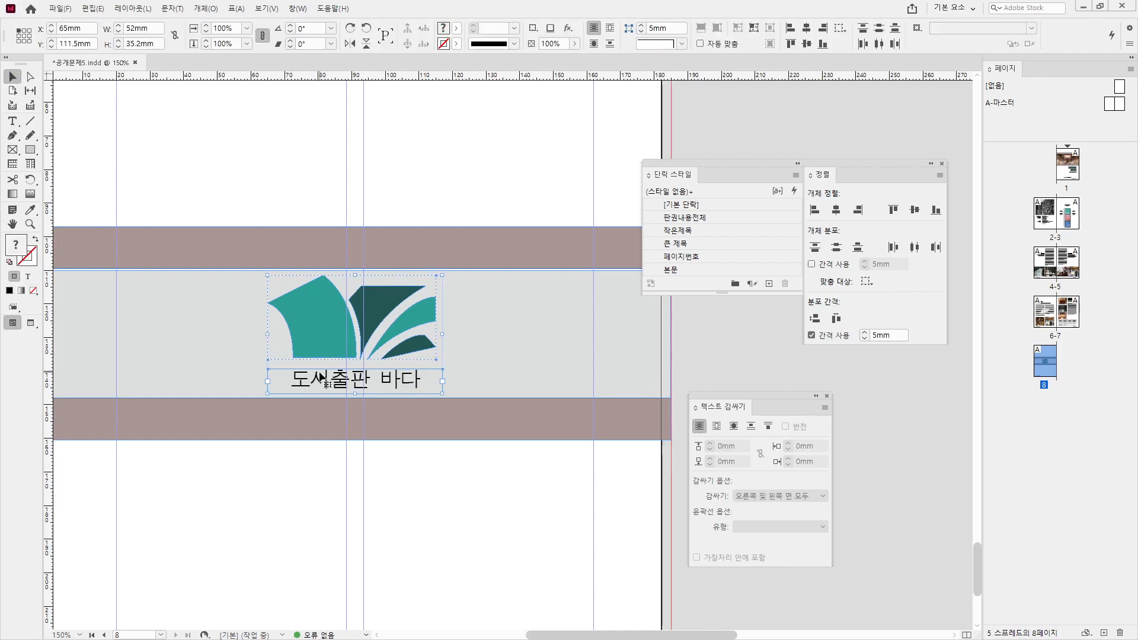
- Try centring the logo horizontally over the caption with alignment set to the page
{"action": "left_click", "coordinate": [843, 34]}
{"action": "left_click", "coordinate": [886, 66]}
{"action": "left_click", "coordinate": [807, 28]}
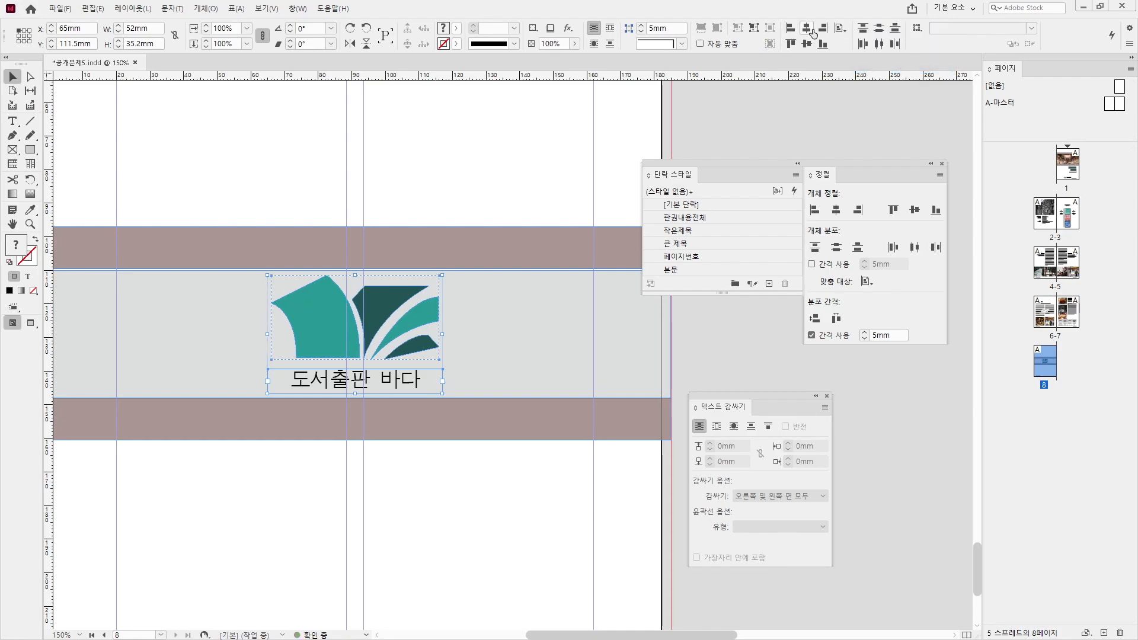
{"action": "left_click", "coordinate": [446, 492]}
{"action": "left_click", "coordinate": [359, 343]}
{"action": "left_click", "coordinate": [375, 388]}
- Make the caption frame 50mm wide to match the logo's width
{"action": "left_click", "coordinate": [140, 28]}
{"action": "type", "text": "5"}
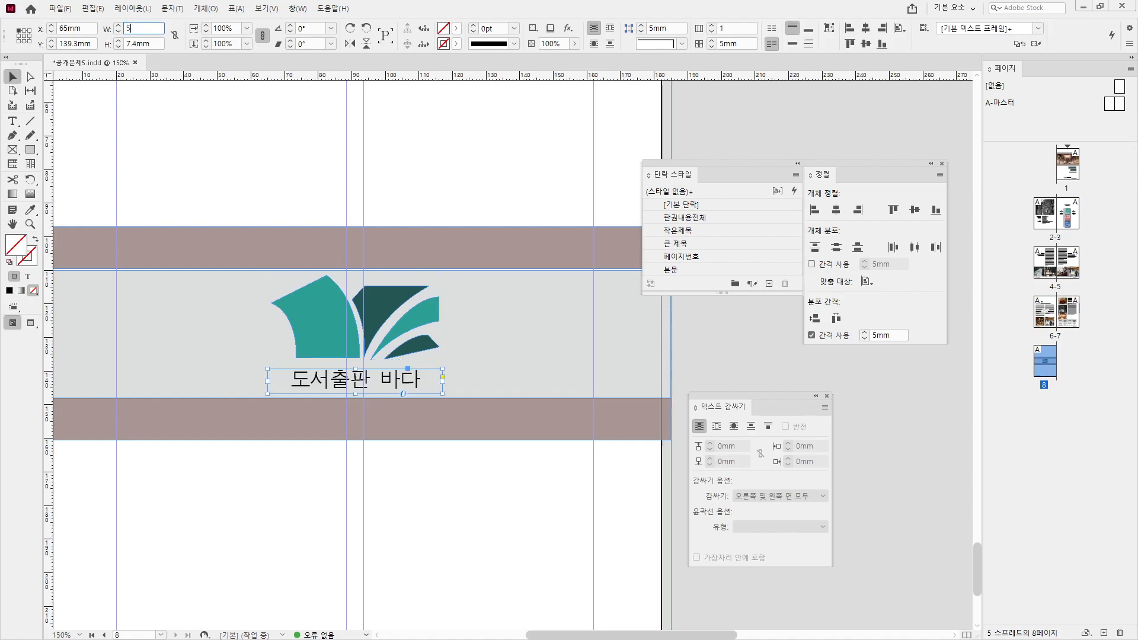
{"action": "type", "text": "0"}
{"action": "key", "text": "Return"}
{"action": "left_click", "coordinate": [345, 324]}
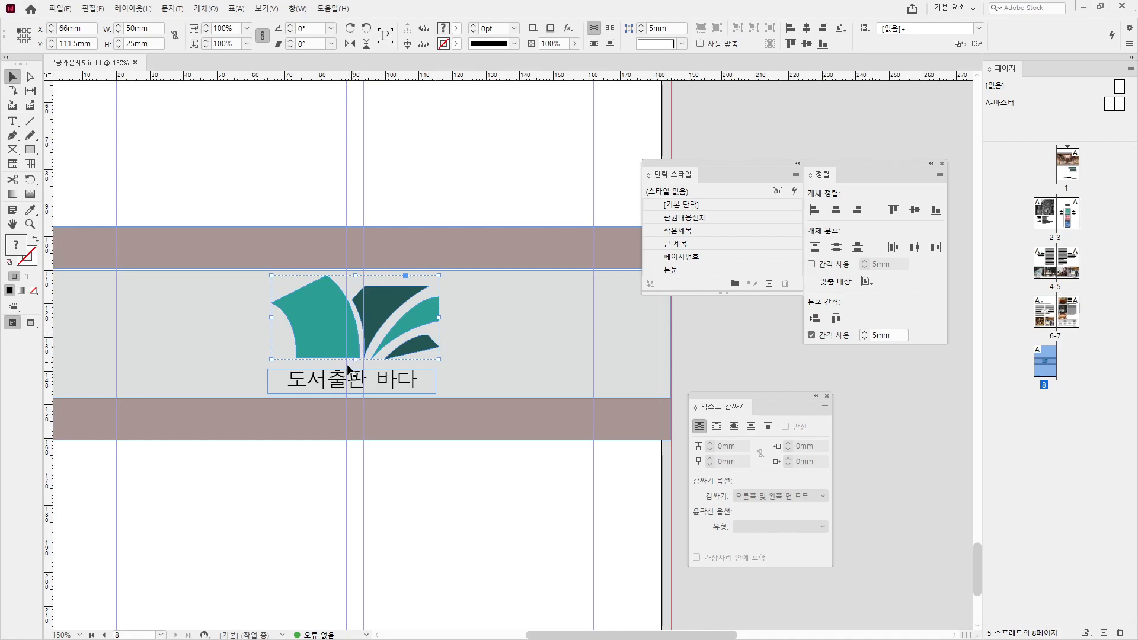
{"action": "left_click", "coordinate": [343, 384]}
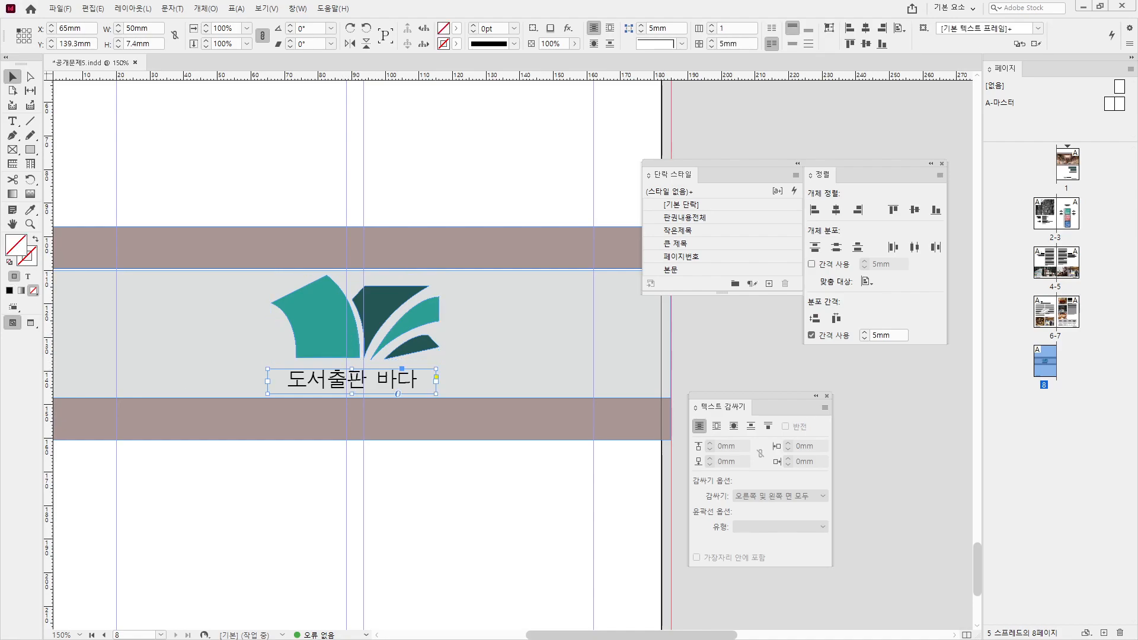
- Work out 34 − 25 and set the caption frame height to 9mm
{"action": "key", "text": "ctrl+s"}
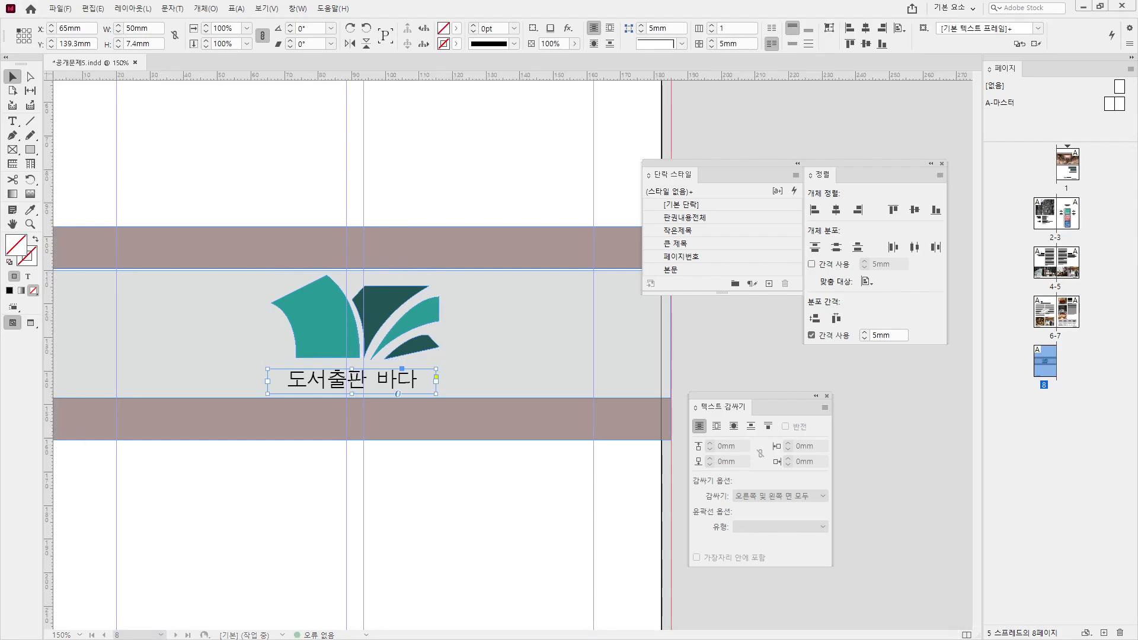
{"action": "type", "text": "34-25"}
{"action": "key", "text": "Return"}
{"action": "left_click", "coordinate": [528, 234]}
{"action": "triple_click", "coordinate": [140, 44]}
{"action": "type", "text": "9mm"}
{"action": "key", "text": "Return"}
- Move the caption frame up directly under the logo and select both objects
{"action": "left_click", "coordinate": [409, 301]}
{"action": "left_click", "coordinate": [405, 318]}
{"action": "scroll", "coordinate": [404, 349], "scroll_direction": "up", "scroll_amount": 3}
{"action": "left_click_drag", "start_coordinate": [401, 422], "coordinate": [401, 384]}
{"action": "left_click", "coordinate": [419, 352]}
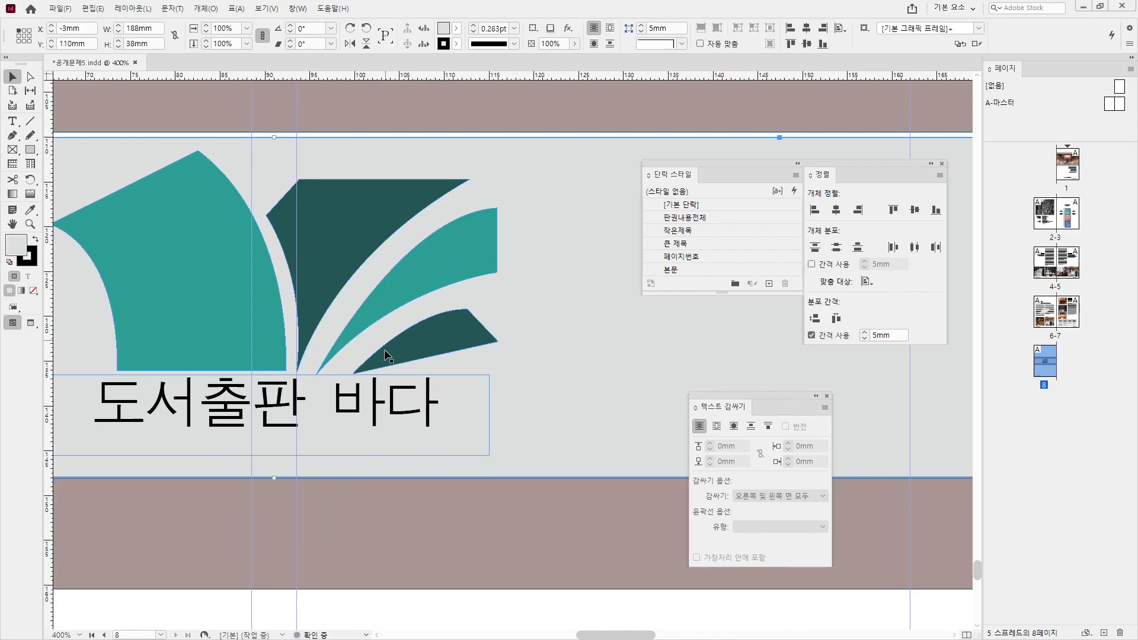
{"action": "left_click", "coordinate": [400, 405]}
{"action": "left_click", "coordinate": [421, 317]}
{"action": "left_click", "coordinate": [422, 283], "text": "shift"}
{"action": "left_click", "coordinate": [422, 281]}
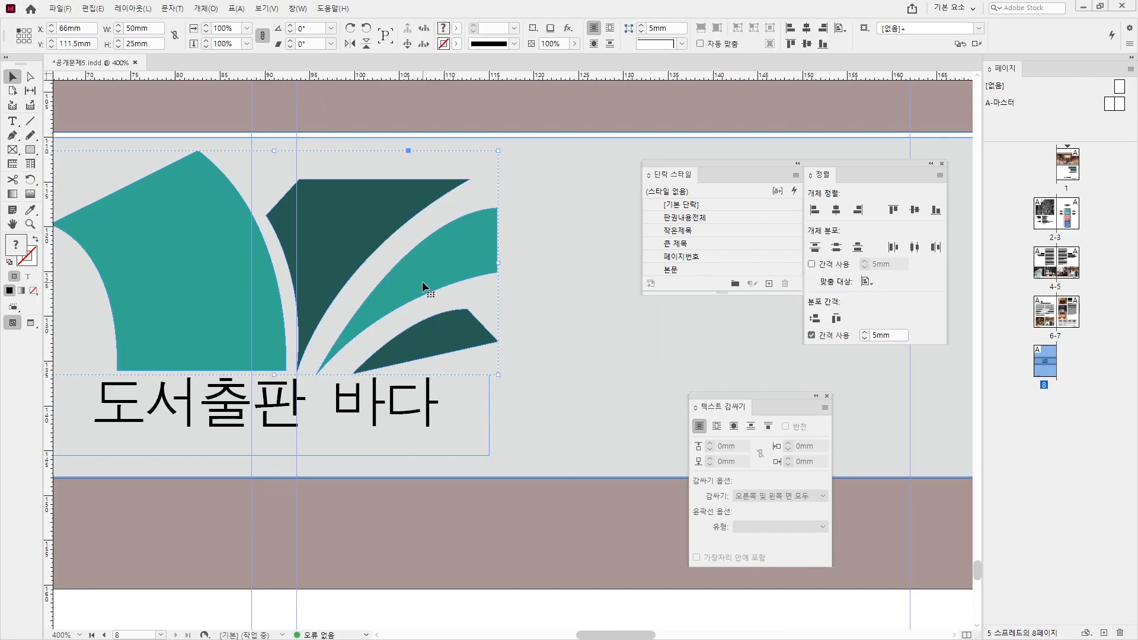
{"action": "scroll", "coordinate": [421, 282], "scroll_direction": "down", "scroll_amount": 2}
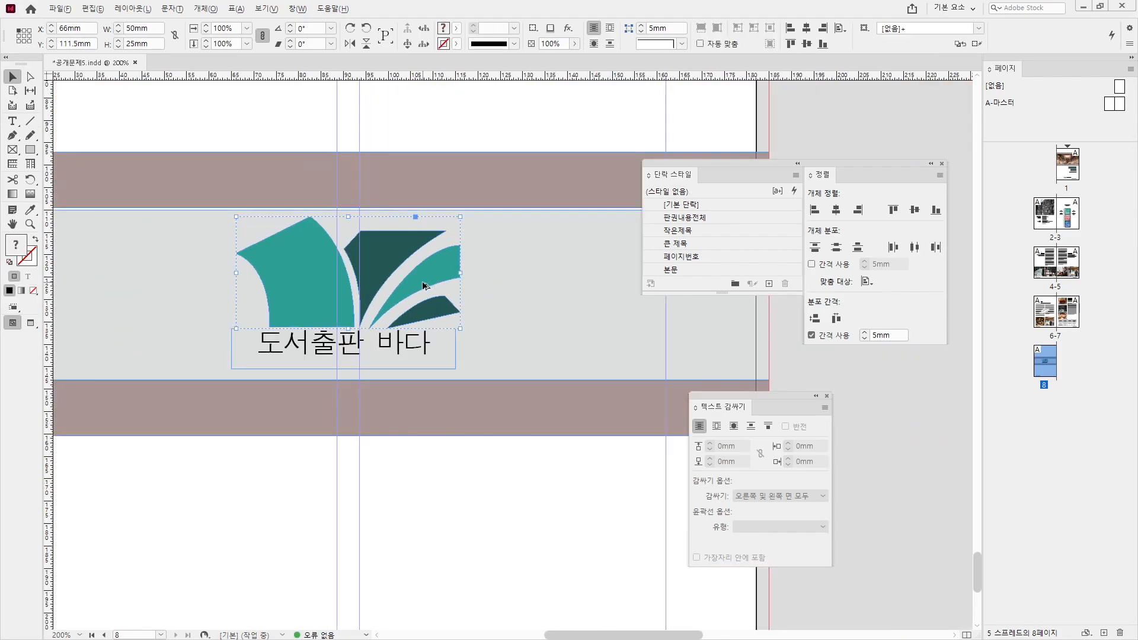
{"action": "left_click", "coordinate": [429, 335], "text": "shift"}
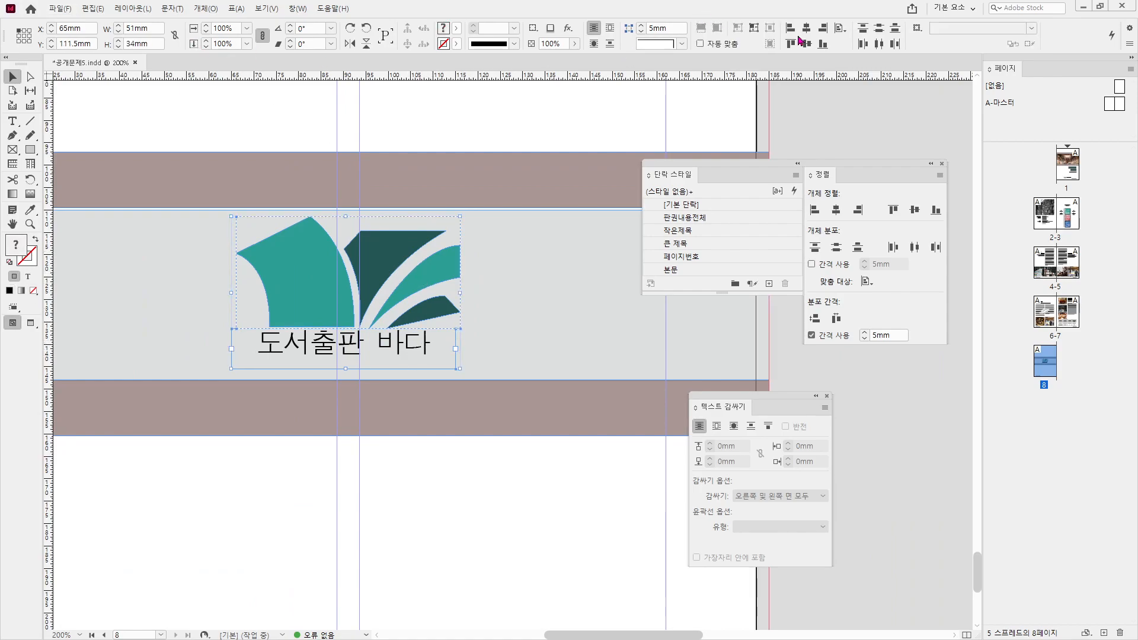
- Centre the caption horizontally under the logo, aligned to selection, and group them
{"action": "left_click", "coordinate": [822, 28]}
{"action": "key", "text": "ctrl+z"}
{"action": "left_click", "coordinate": [838, 31]}
{"action": "left_click", "coordinate": [875, 31]}
{"action": "left_click", "coordinate": [823, 29]}
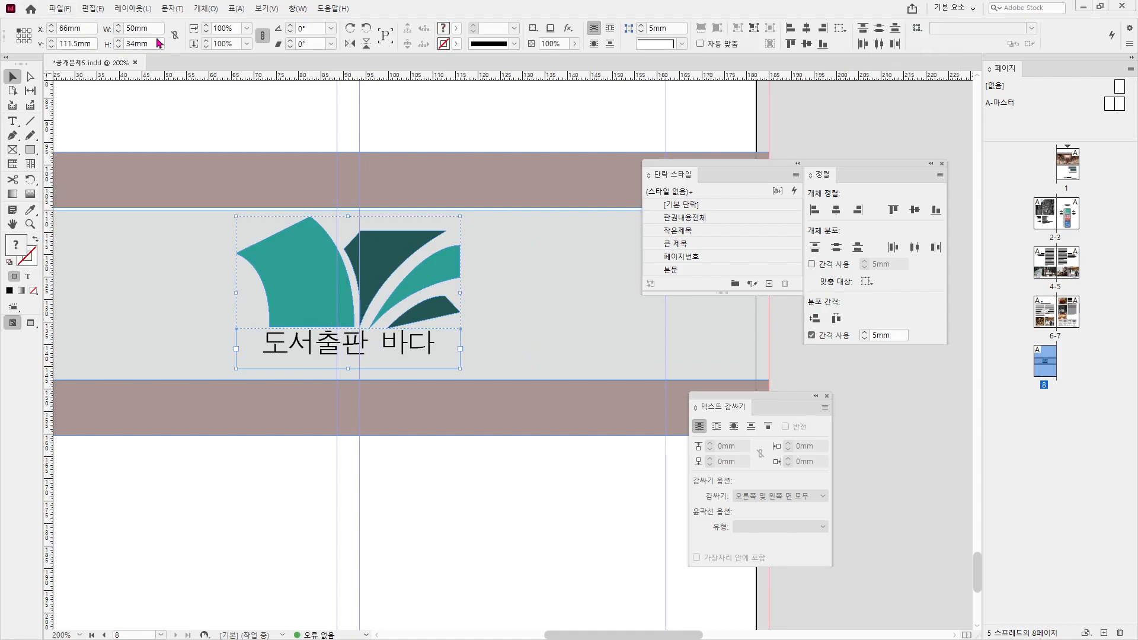
{"action": "key", "text": "ctrl+g"}
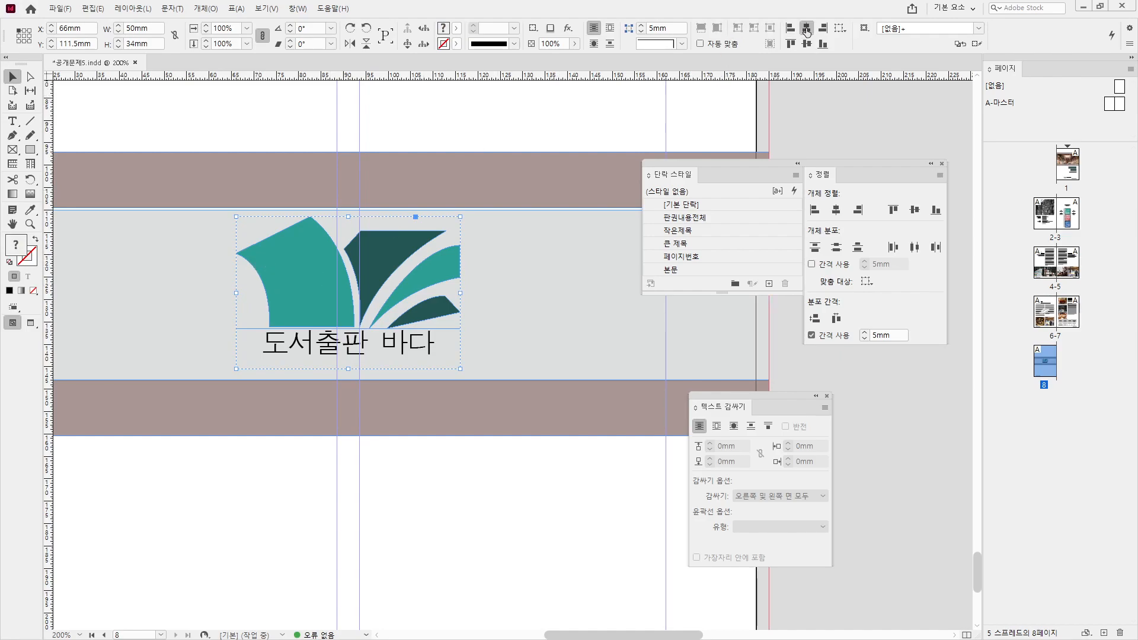
{"action": "left_click", "coordinate": [840, 27]}
- Align the logo group's vertical centre to the gray band as the key object
{"action": "left_click", "coordinate": [901, 66]}
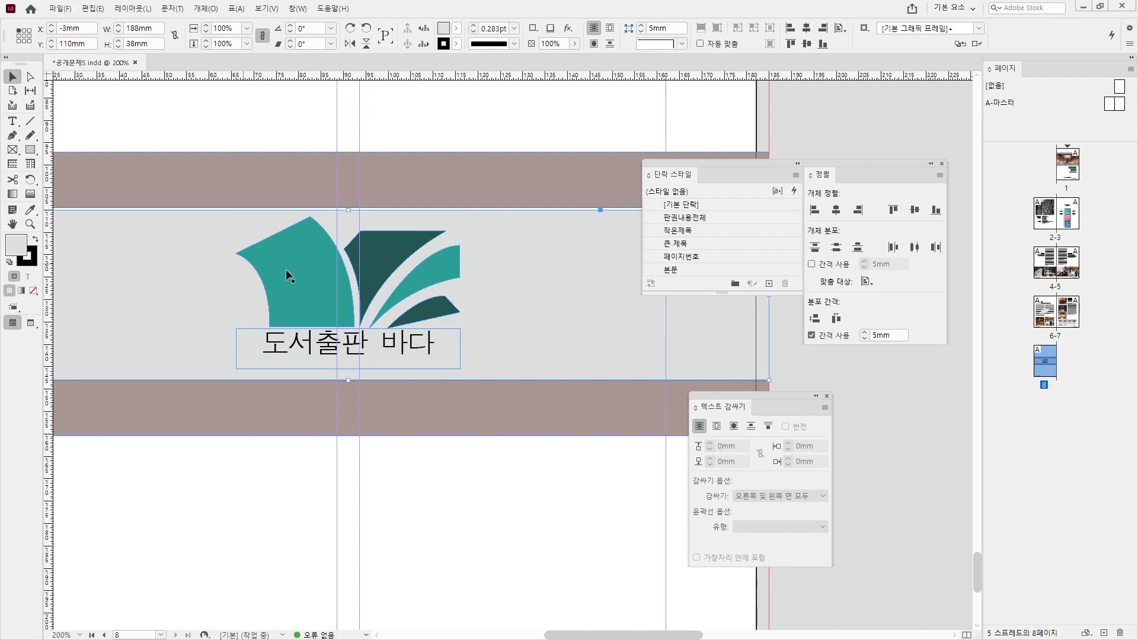
{"action": "left_click", "coordinate": [598, 272], "text": "shift"}
{"action": "left_click", "coordinate": [541, 279]}
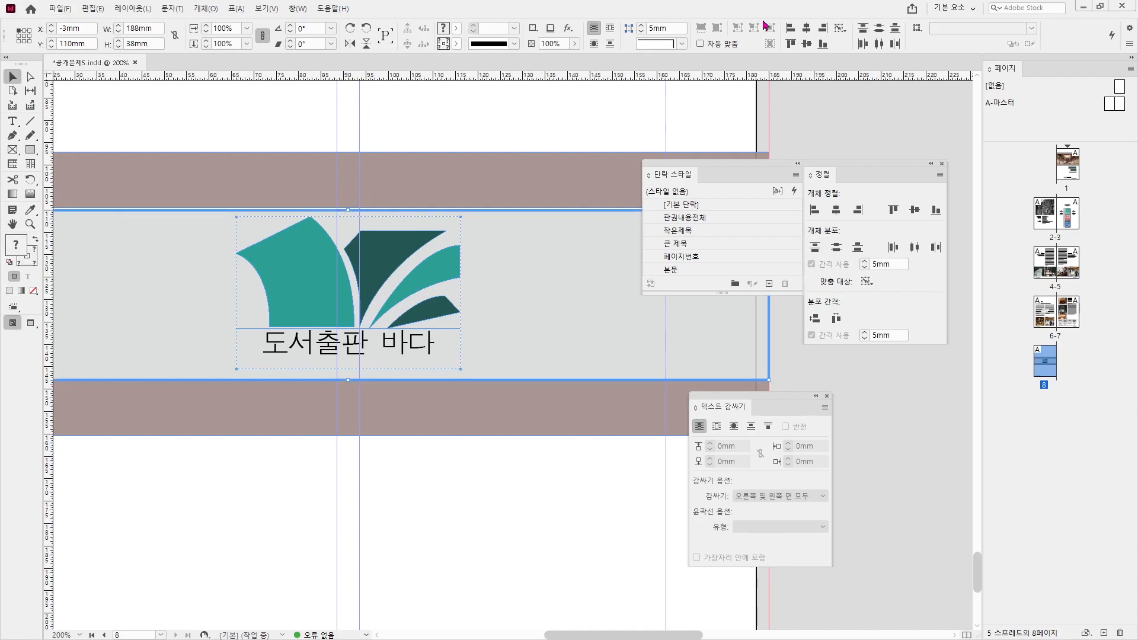
{"action": "left_click", "coordinate": [807, 44]}
{"action": "left_click", "coordinate": [508, 118]}
{"action": "scroll", "coordinate": [415, 380], "scroll_direction": "down", "scroll_amount": 3}
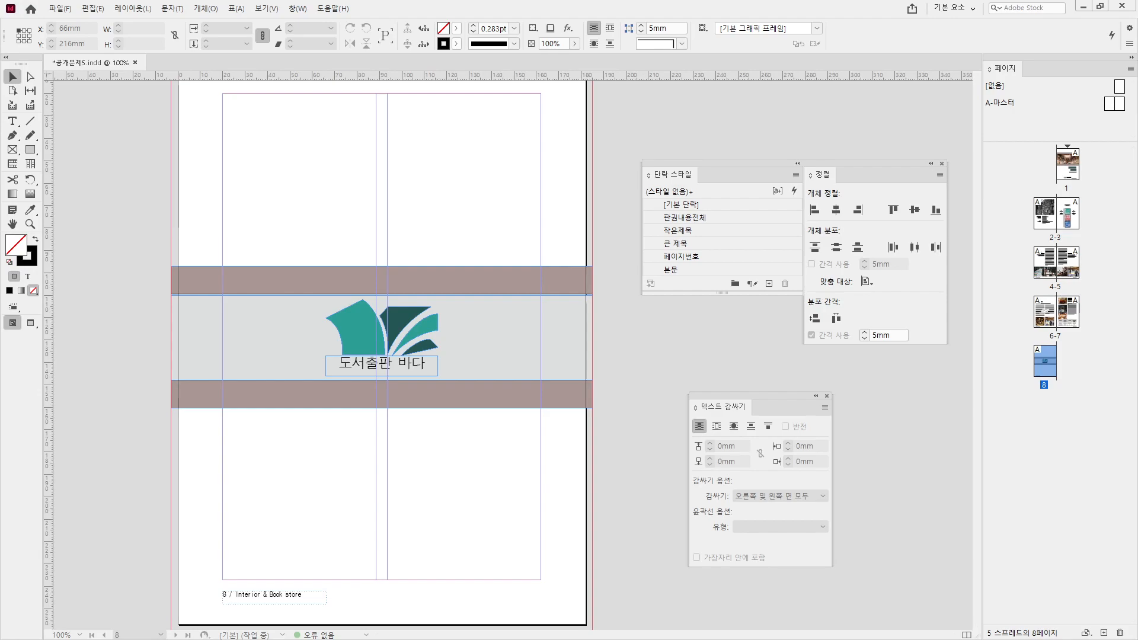
- Delete the '8 / Interior & Book store' page-number footer after checking the reference PDF
{"action": "left_click", "coordinate": [237, 603]}
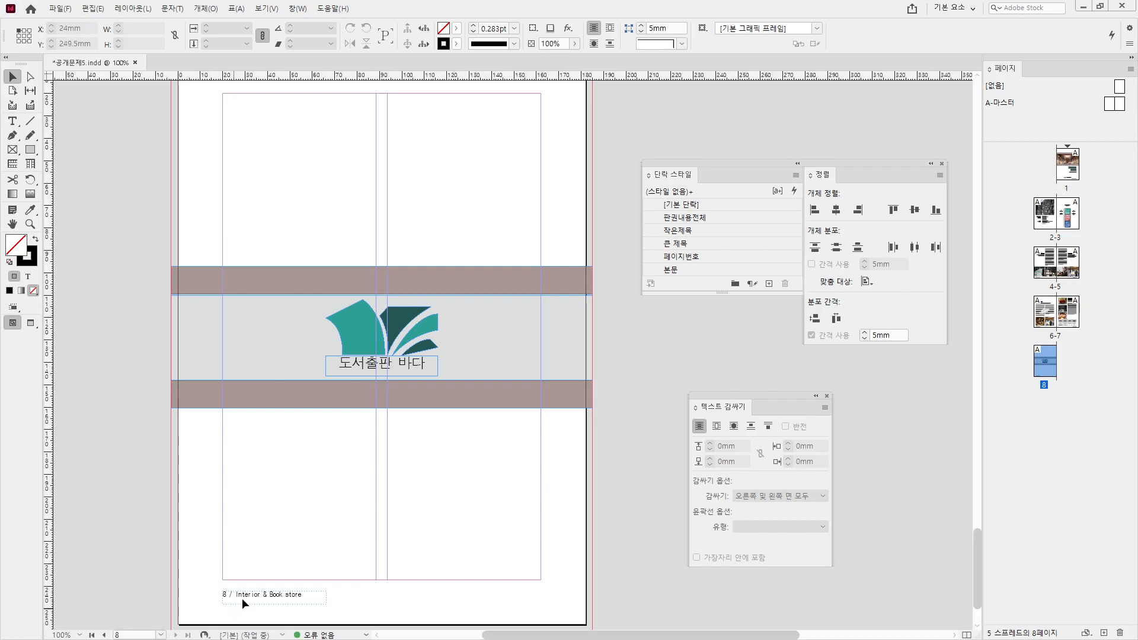
{"action": "key", "text": "ctrl+2"}
{"action": "left_click_drag", "start_coordinate": [297, 606], "coordinate": [294, 623]}
{"action": "key", "text": "Escape"}
{"action": "key", "text": "alt+Tab"}
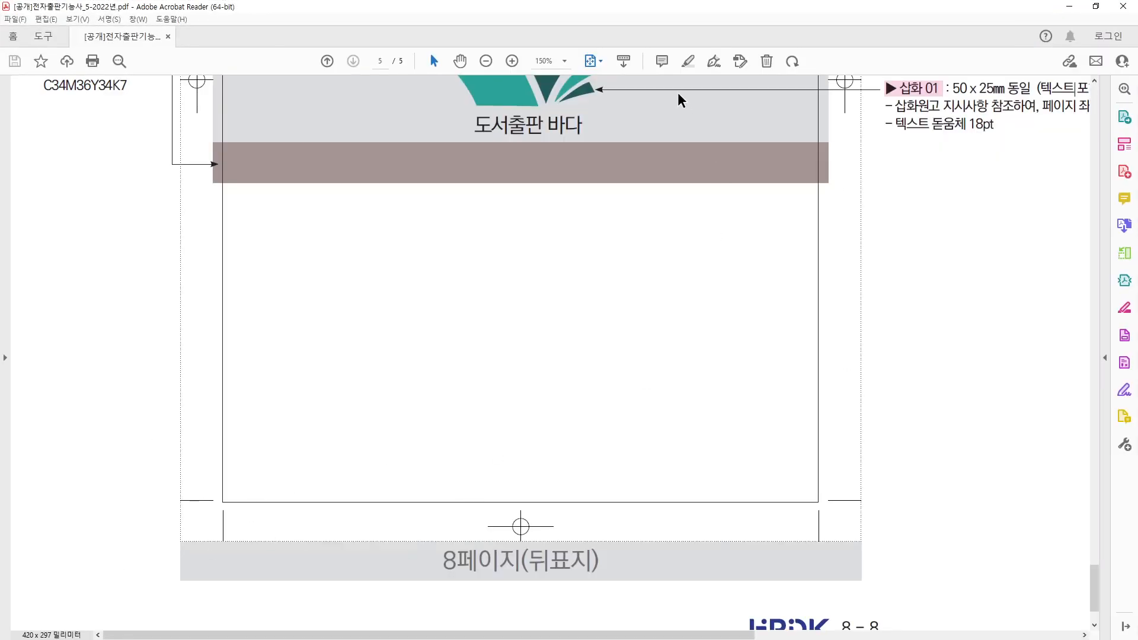
{"action": "left_click_drag", "start_coordinate": [637, 6], "coordinate": [596, 63]}
{"action": "left_click", "coordinate": [417, 542]}
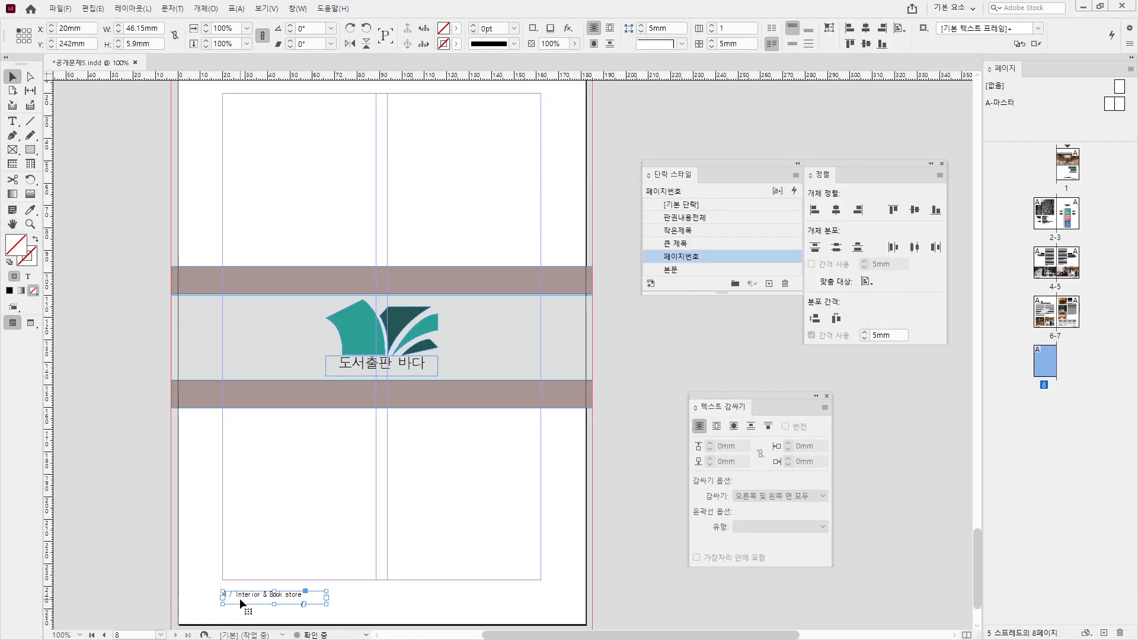
{"action": "key", "text": "Delete"}
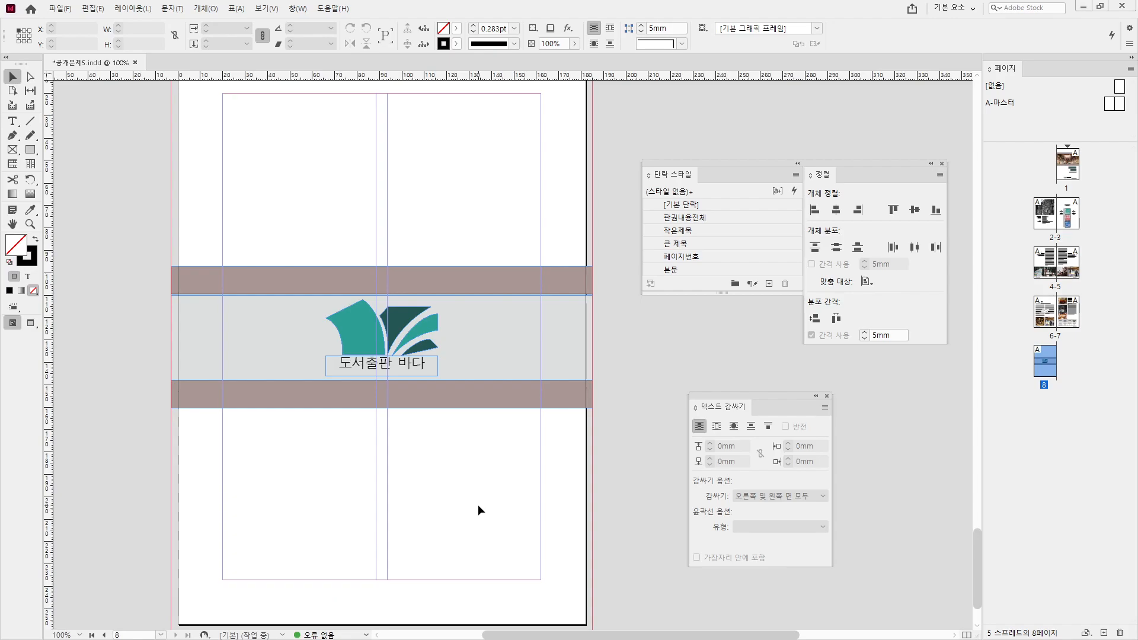
- Review the earlier spreads, save the document, and return to page 8
{"action": "scroll", "coordinate": [478, 504], "scroll_direction": "up", "scroll_amount": 15}
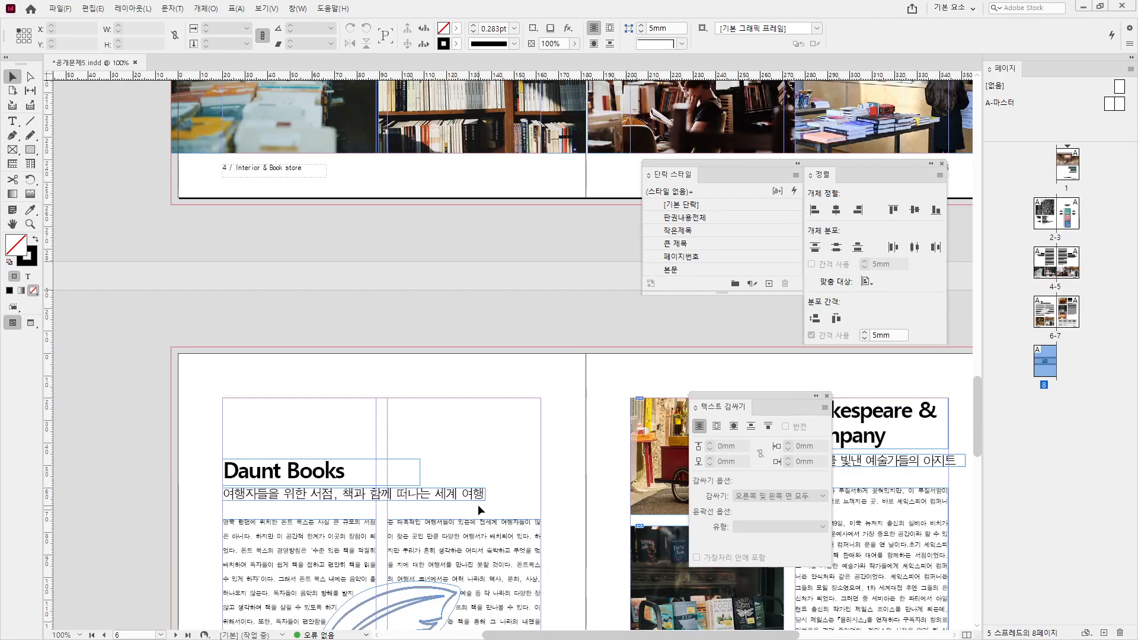
{"action": "scroll", "coordinate": [477, 503], "scroll_direction": "up", "scroll_amount": 20}
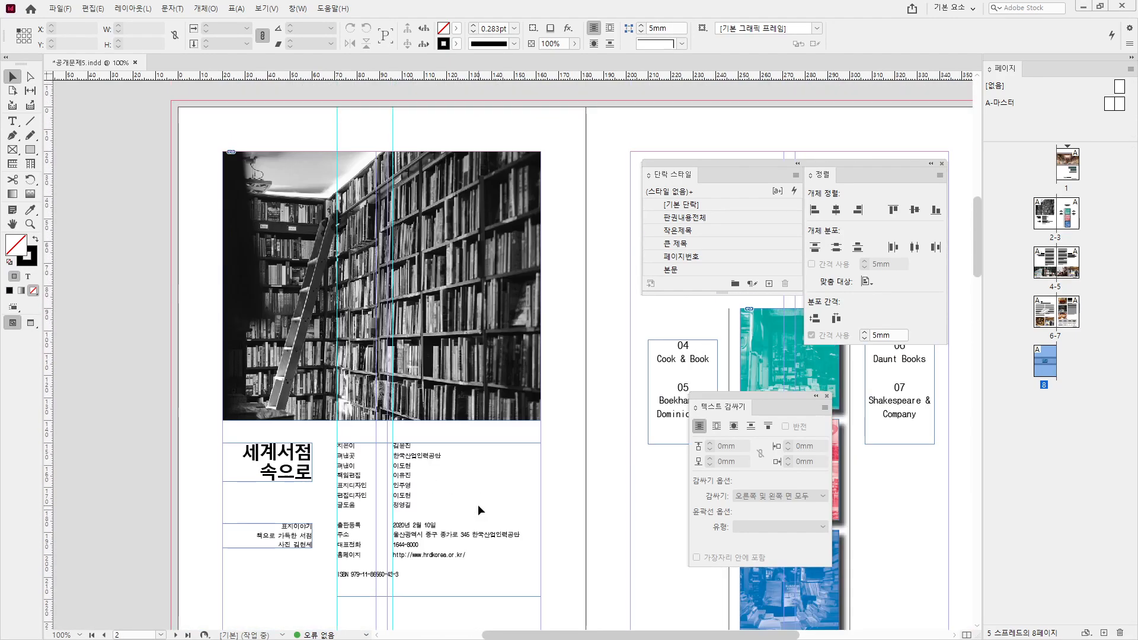
{"action": "scroll", "coordinate": [478, 504], "scroll_direction": "up", "scroll_amount": 10}
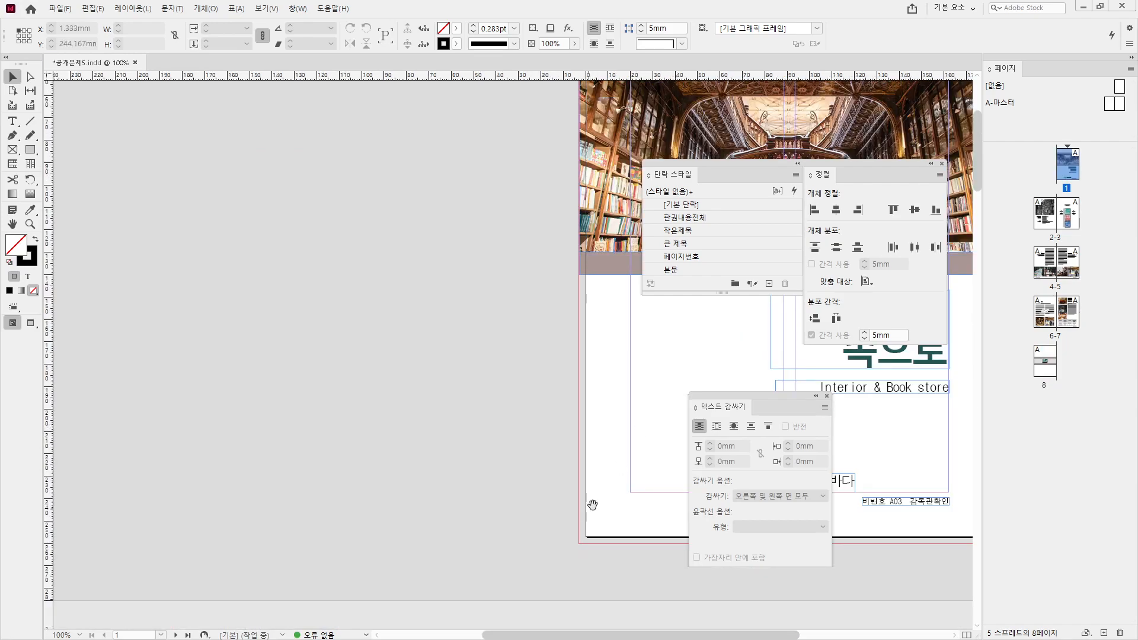
{"action": "scroll", "coordinate": [591, 505], "scroll_direction": "down", "scroll_amount": 5}
{"action": "scroll", "coordinate": [449, 521], "scroll_direction": "down", "scroll_amount": 10}
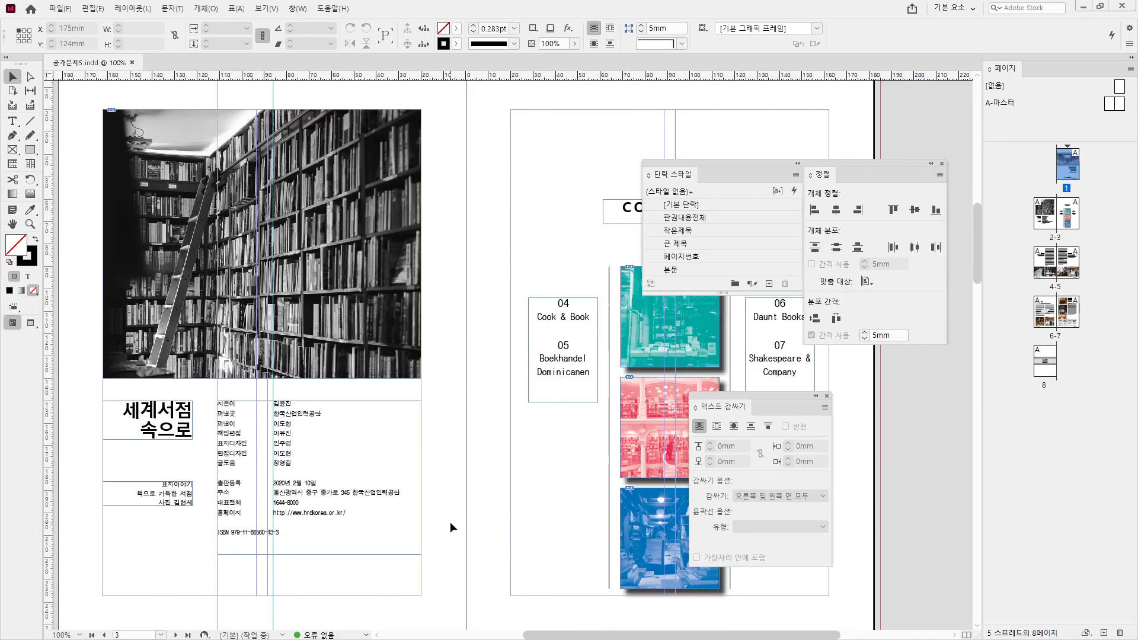
{"action": "key", "text": "ctrl+s"}
{"action": "scroll", "coordinate": [449, 521], "scroll_direction": "down", "scroll_amount": 10}
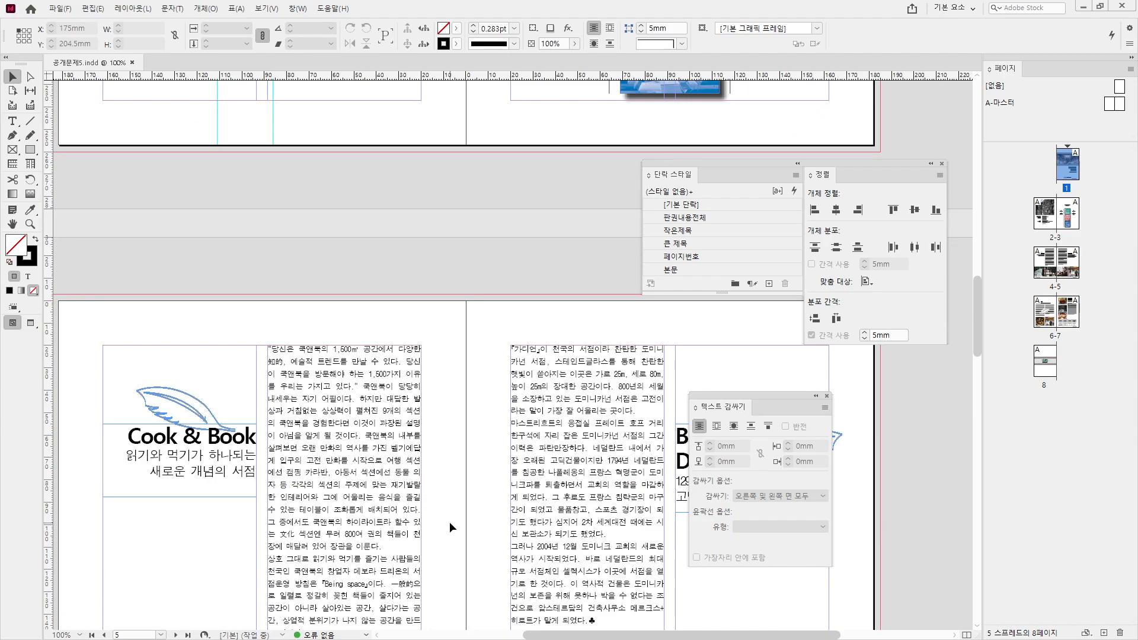
{"action": "scroll", "coordinate": [449, 521], "scroll_direction": "down", "scroll_amount": 8}
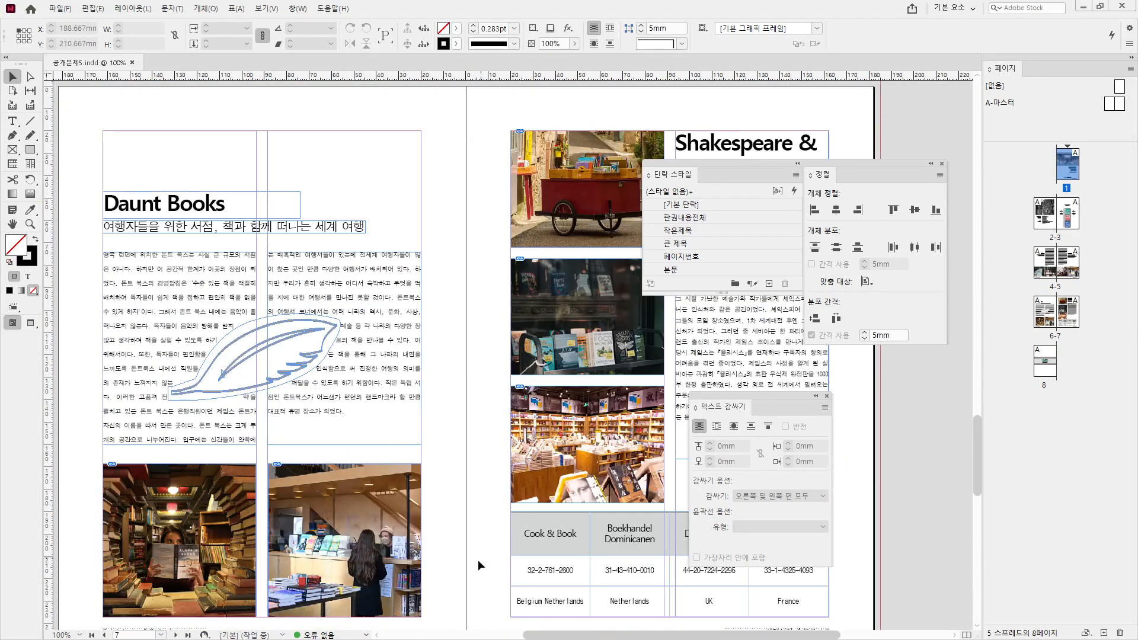
{"action": "scroll", "coordinate": [477, 559], "scroll_direction": "down", "scroll_amount": 7}
{"action": "scroll", "coordinate": [477, 559], "scroll_direction": "down", "scroll_amount": 5}
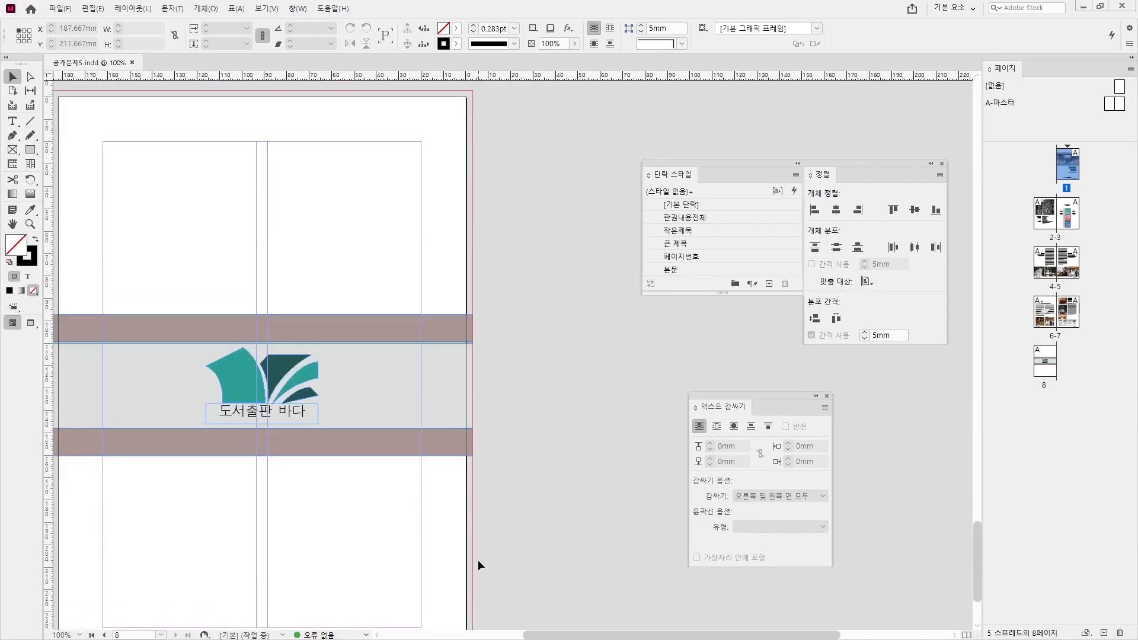